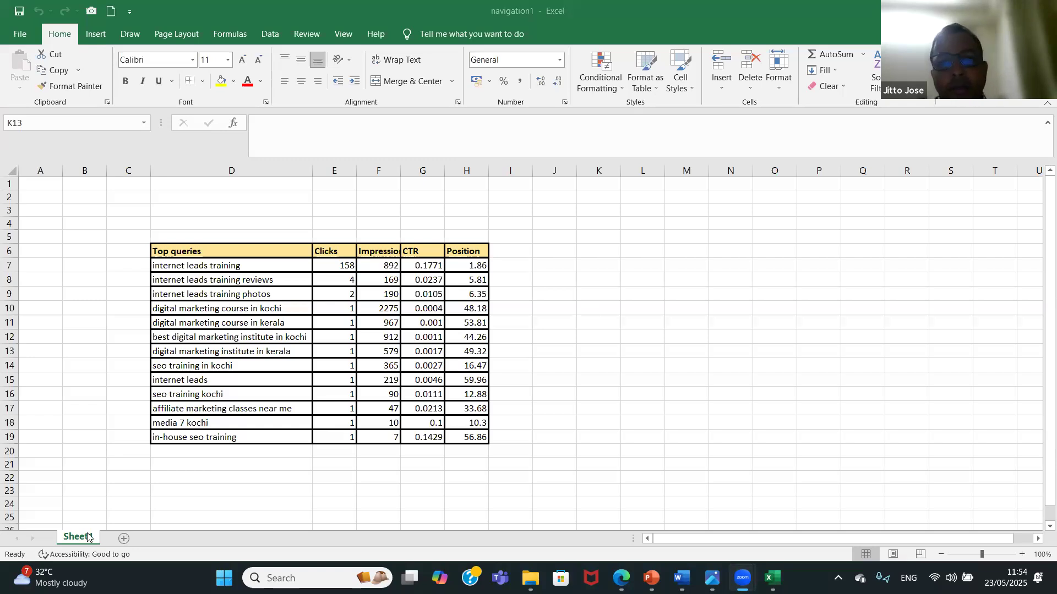
Add 16 blank worksheets after Sheet1 and narrow the sheet tab area slightly.
left_click(125, 542)
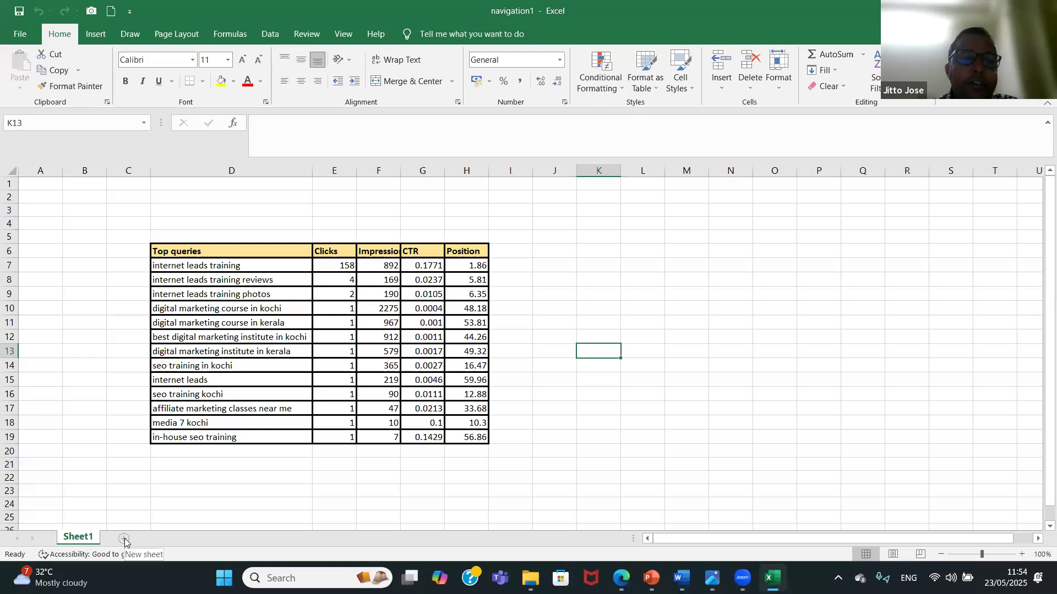
left_click(124, 541)
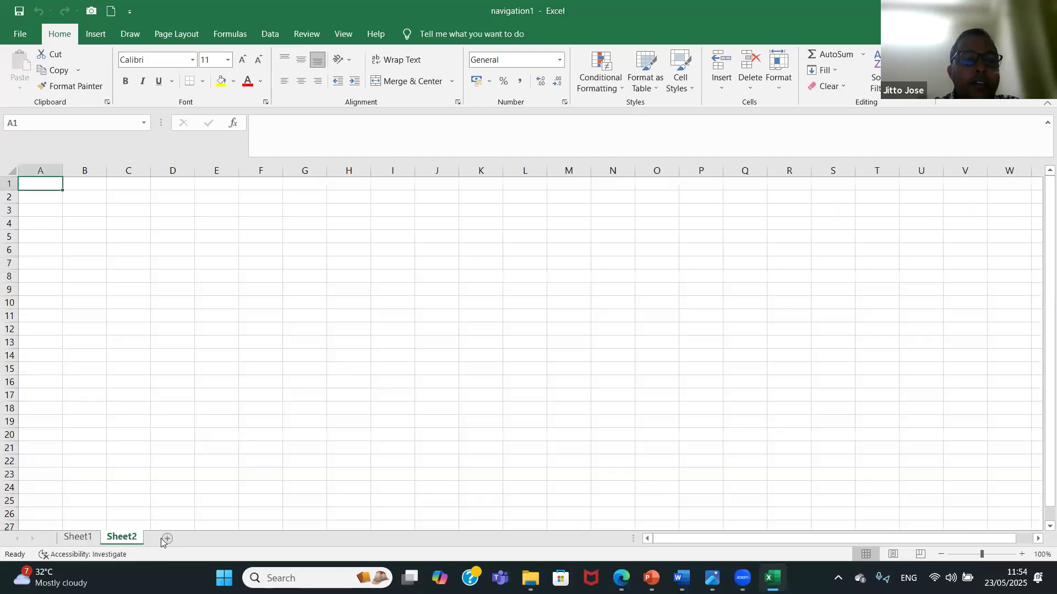
left_click(198, 540)
left_click(210, 543)
left_click(254, 541)
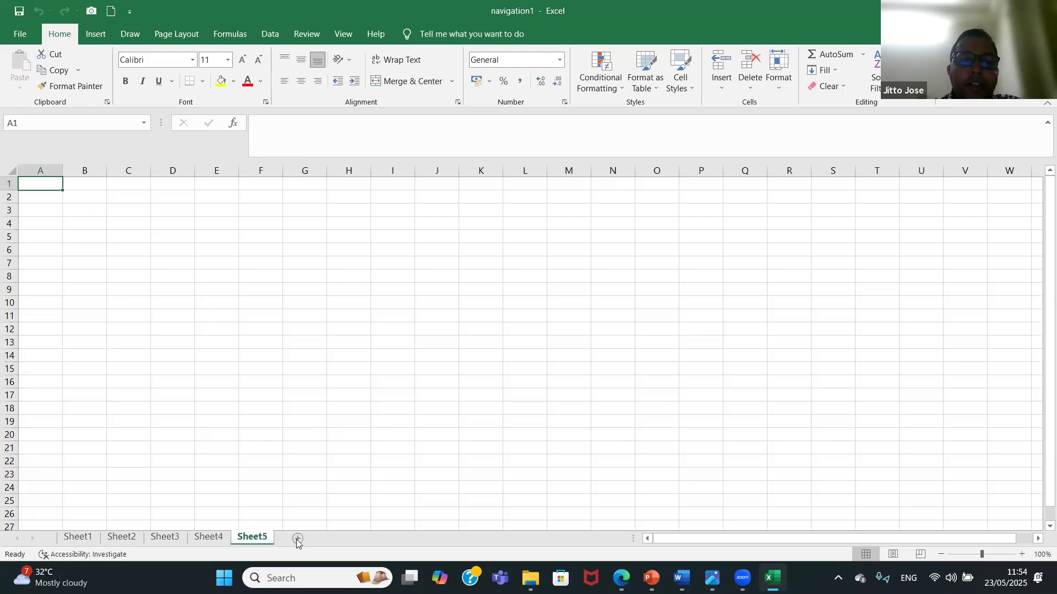
left_click(298, 540)
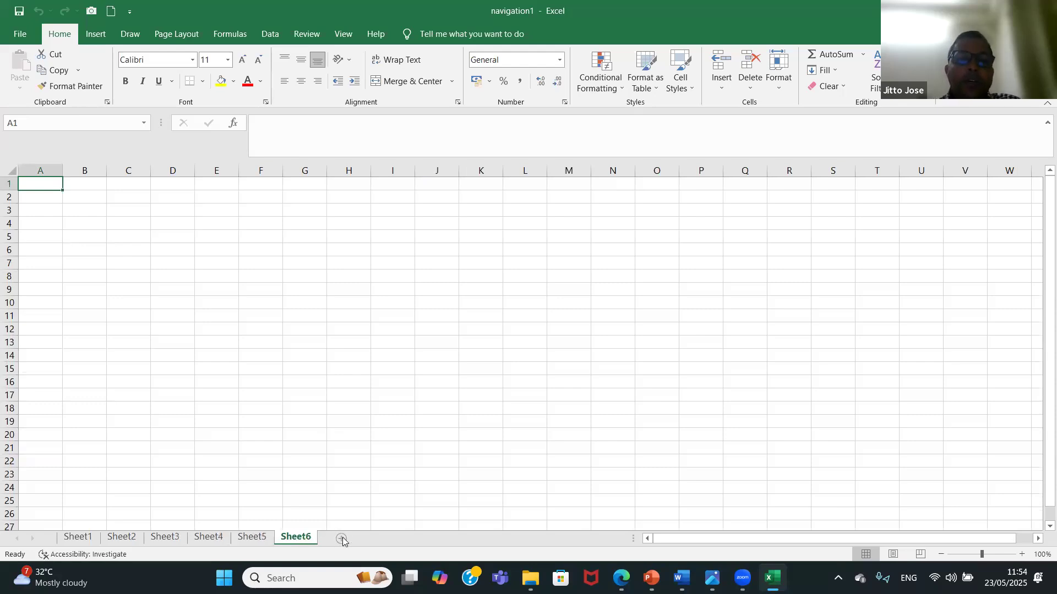
left_click(342, 540)
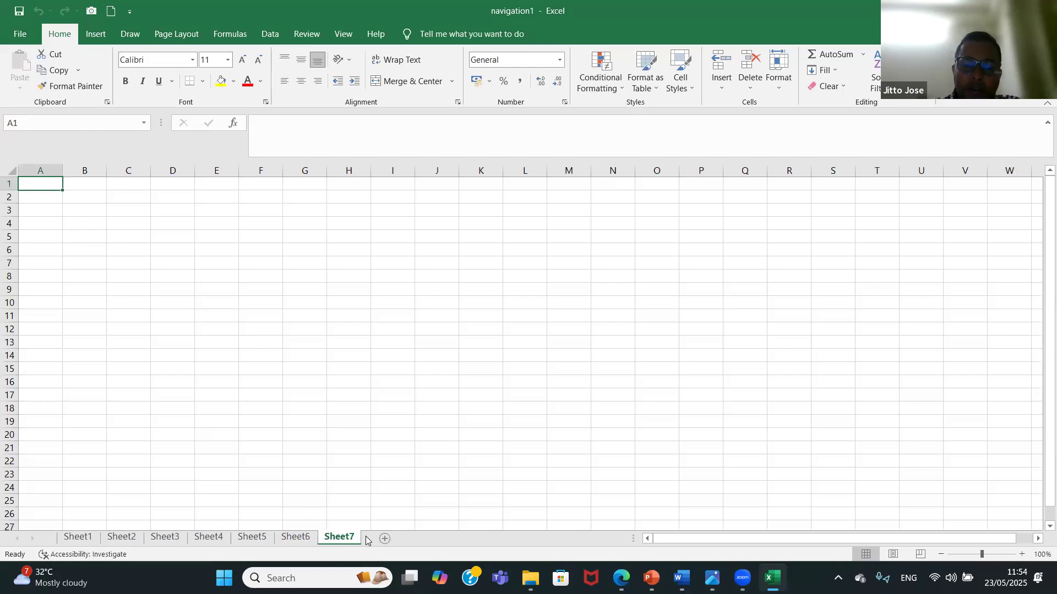
left_click(389, 540)
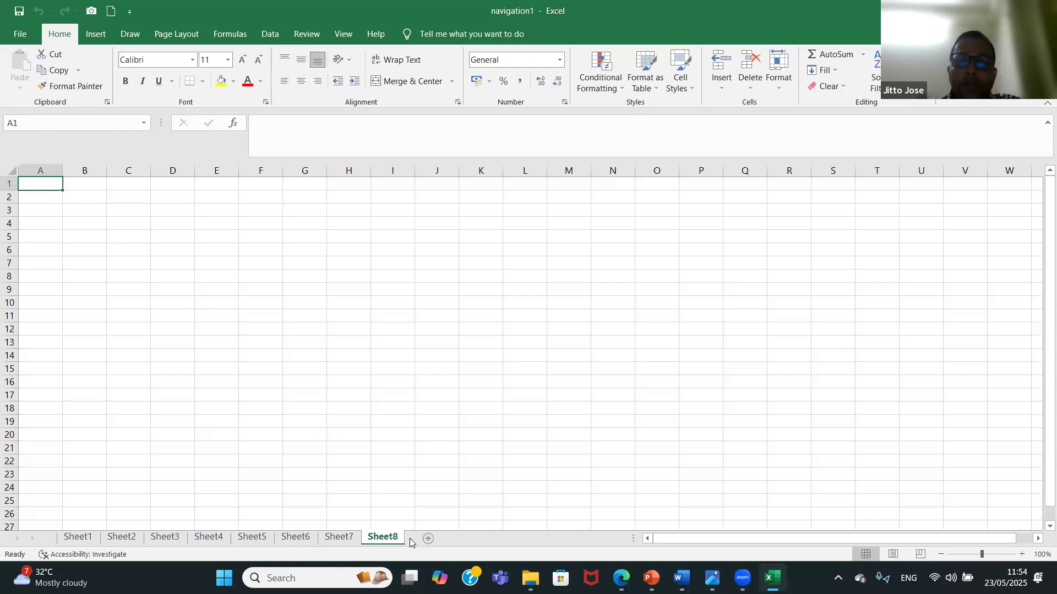
left_click(424, 540)
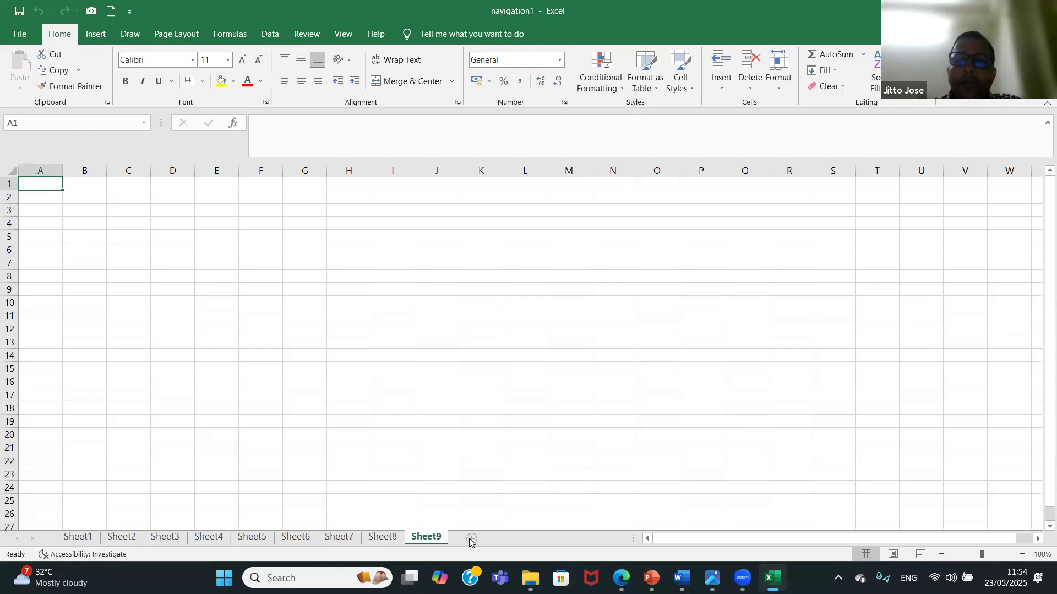
left_click(470, 540)
left_click(519, 541)
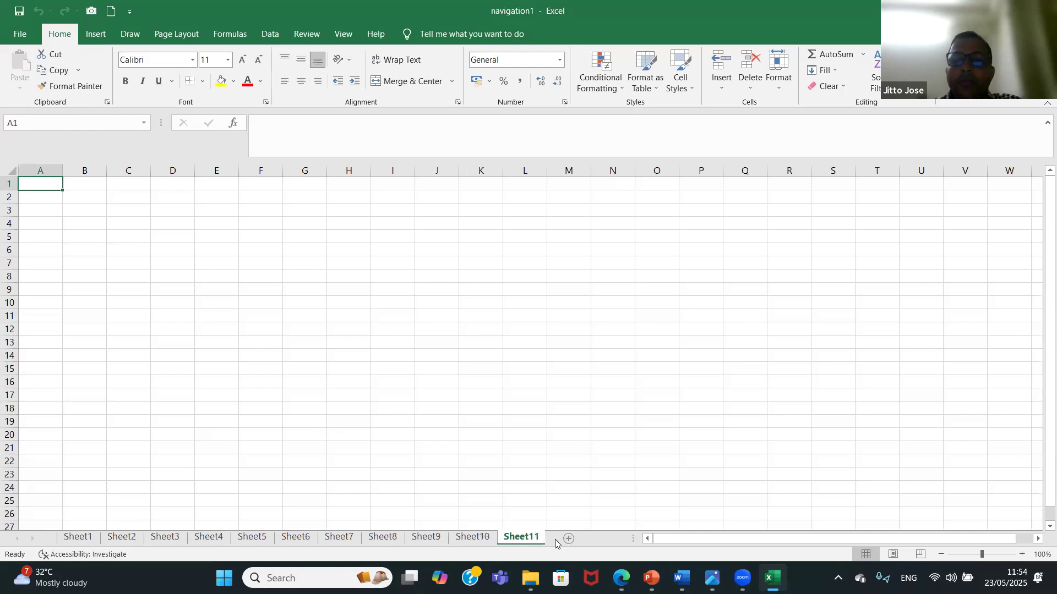
left_click(569, 541)
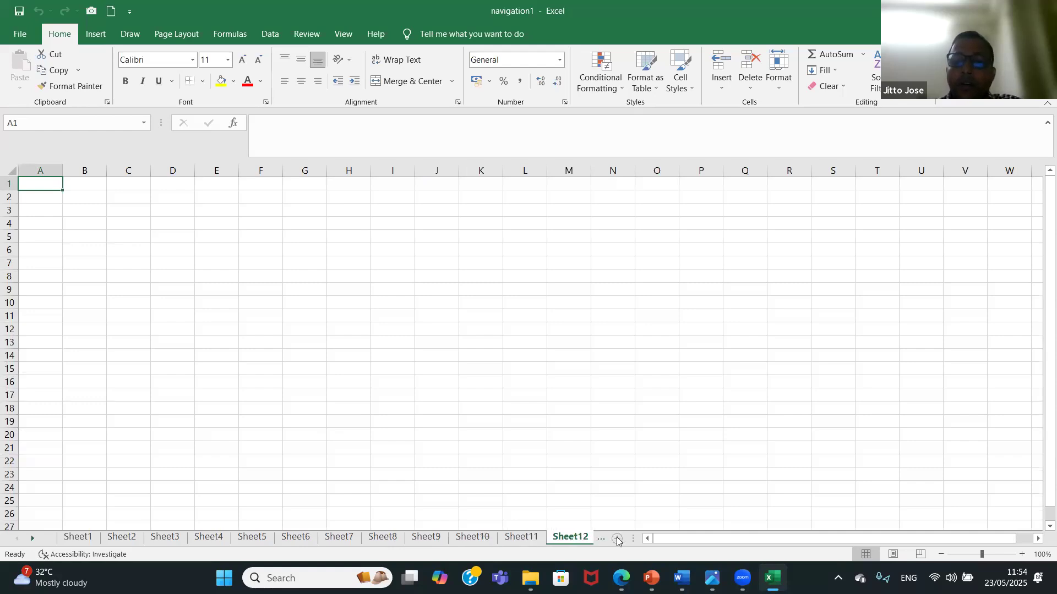
left_click(618, 539)
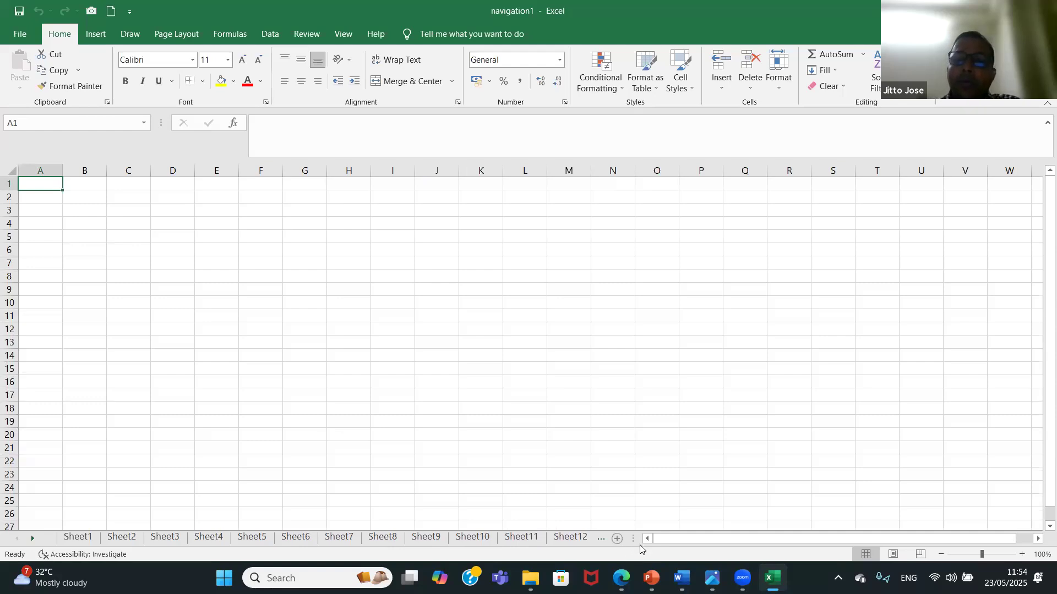
left_click_drag(632, 540, 577, 546)
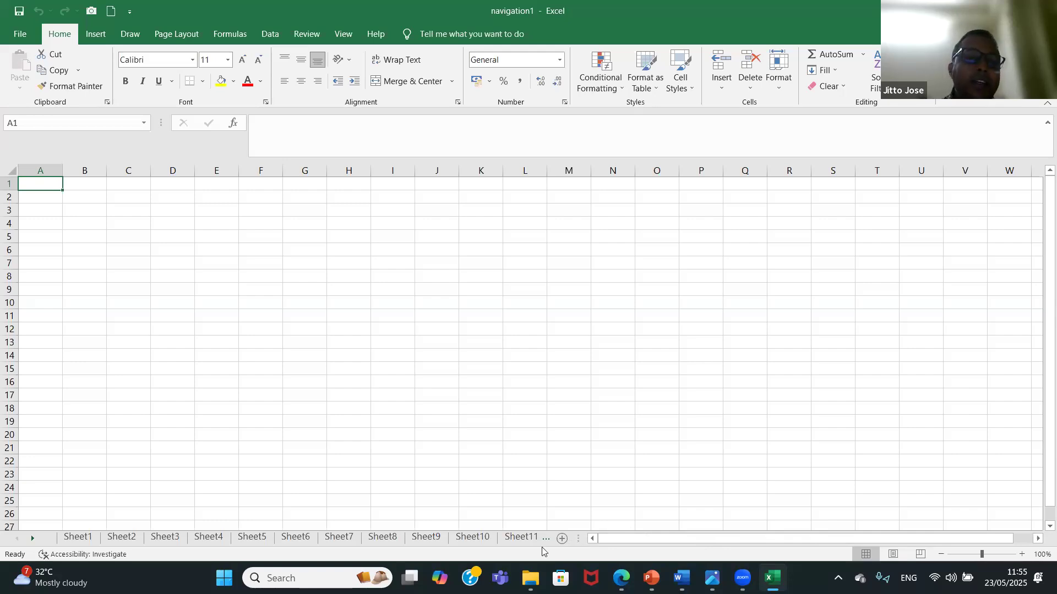
View Sheet1, Sheet2, Sheet3, Sheet4 and Sheet6 one after another.
left_click(77, 537)
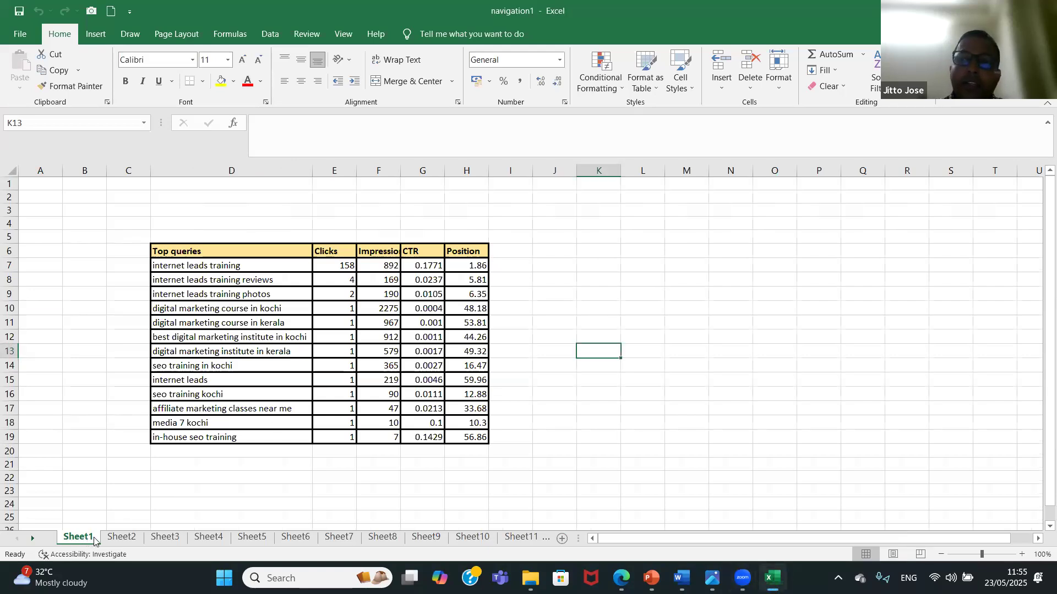
left_click(123, 539)
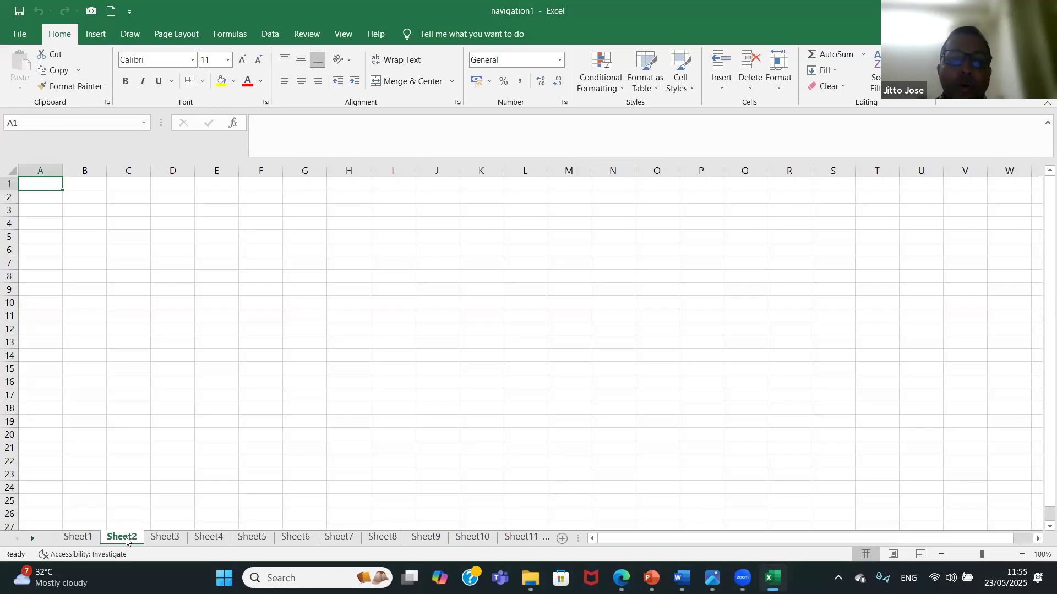
left_click(175, 538)
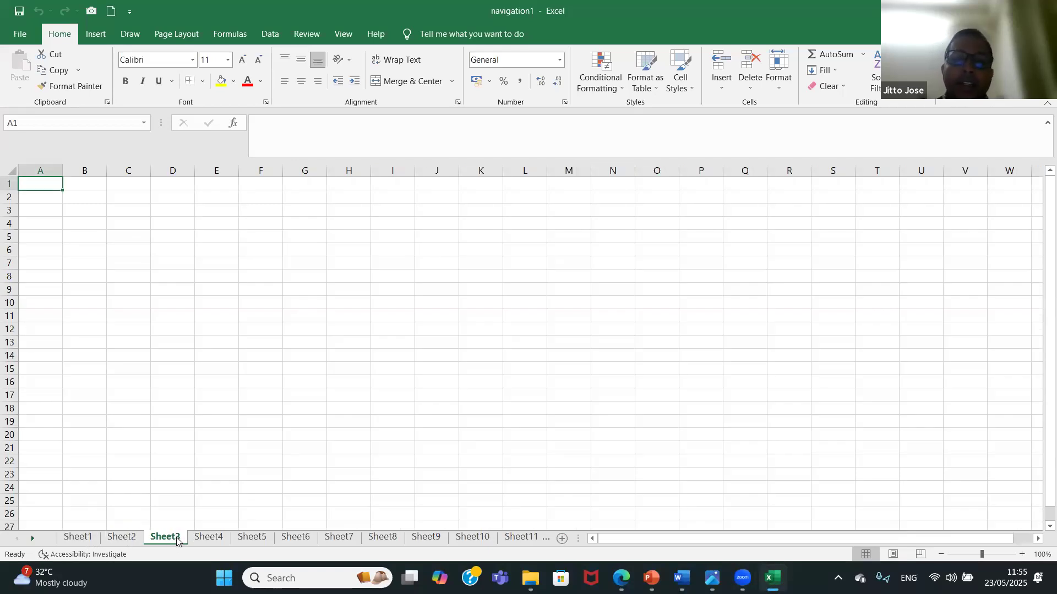
left_click(212, 540)
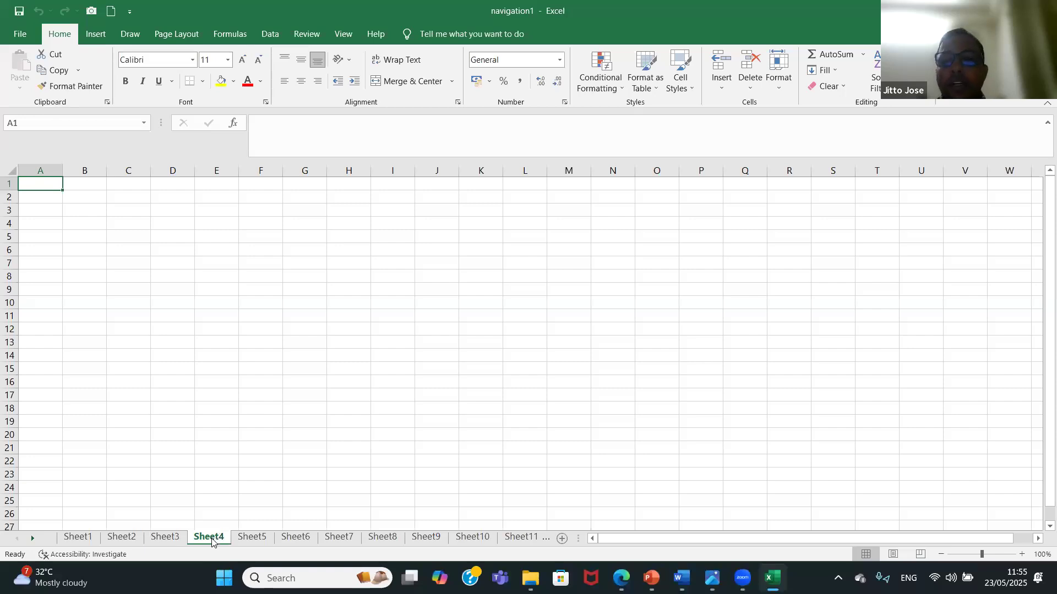
left_click(306, 542)
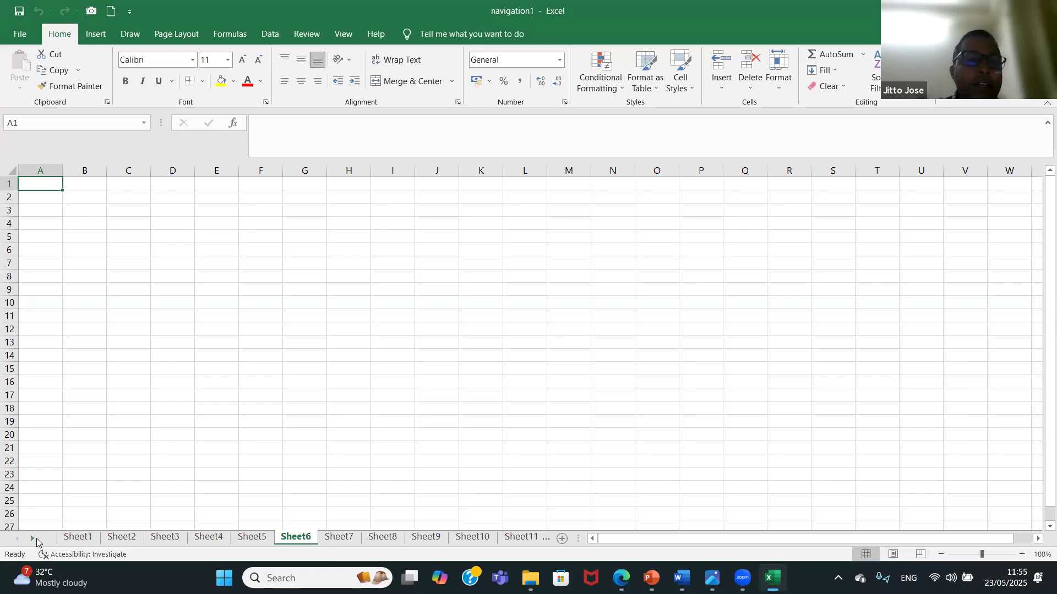
Scroll the sheet tabs forward and back to the first sheet, and resize the tab area against the horizontal scrollbar.
left_click(33, 539)
left_click(33, 538)
left_click(33, 539)
left_click(33, 538)
left_click(33, 538)
left_click(33, 539)
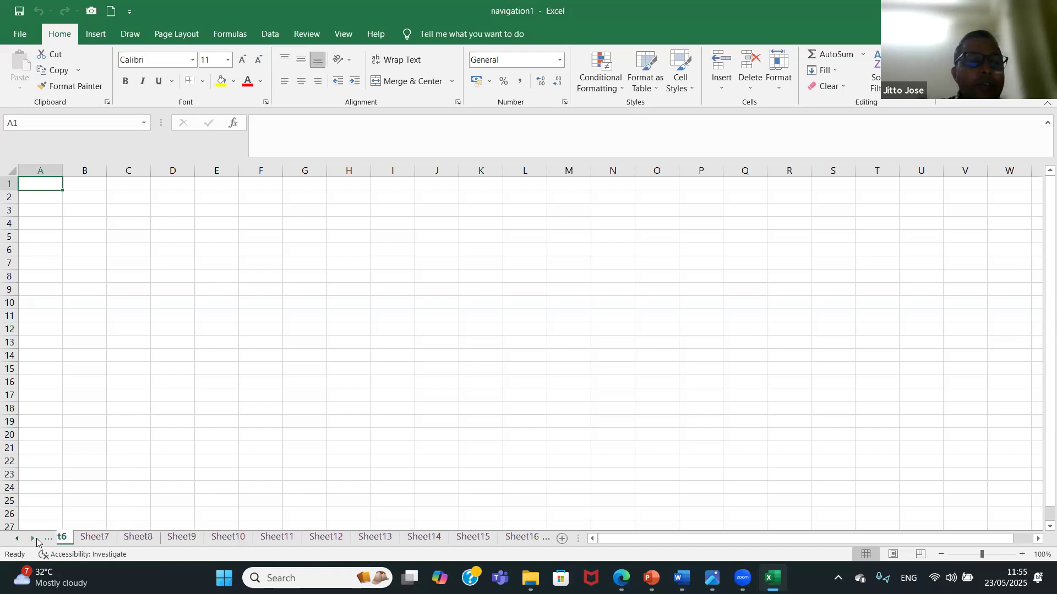
left_click(15, 539)
left_click(15, 539)
left_click(15, 539)
left_click(15, 540)
left_click(15, 539)
left_click(15, 539)
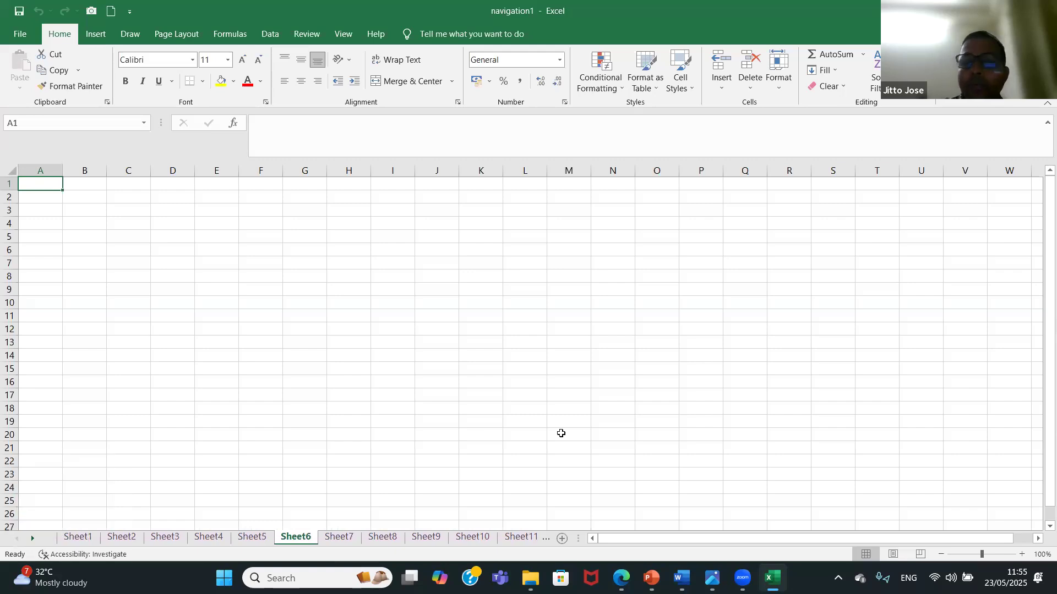
left_click_drag(579, 539, 747, 540)
left_click_drag(627, 527, 569, 538)
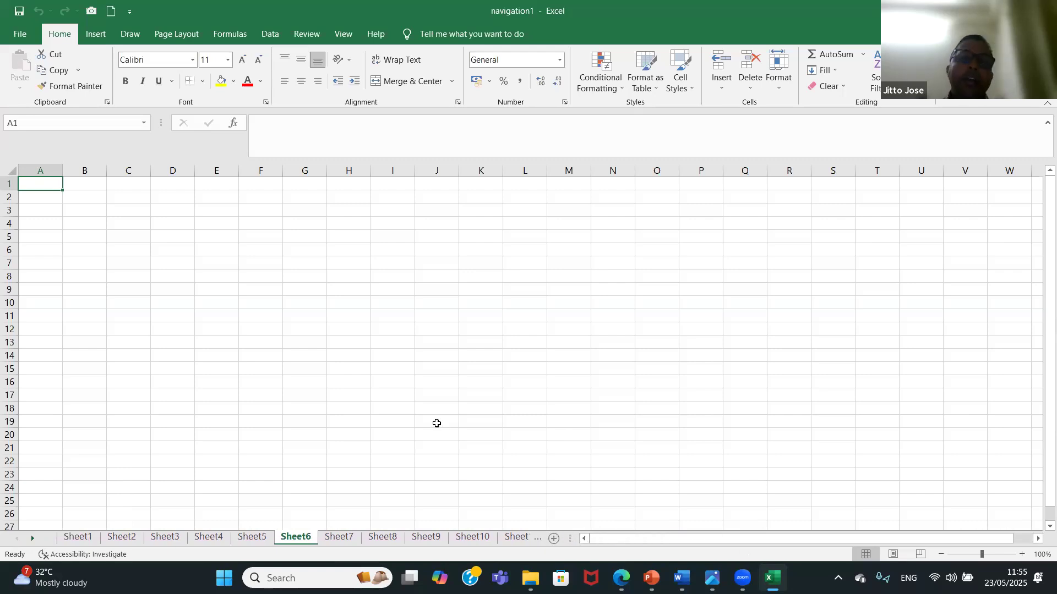
Activate Sheet8 and after it Sheet17 by choosing each from the list of all sheets.
right_click(34, 539)
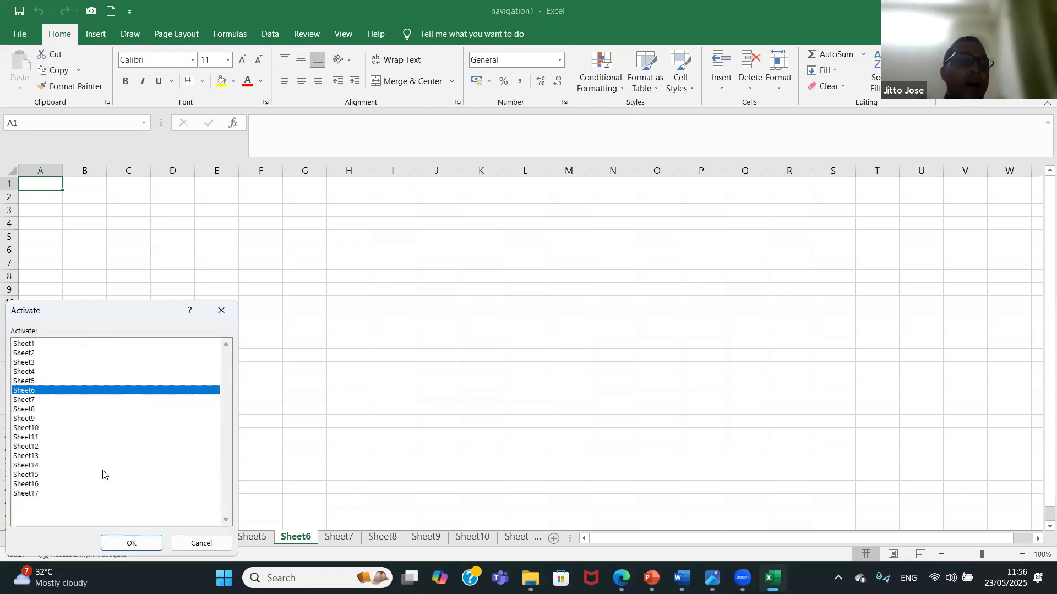
left_click(58, 411)
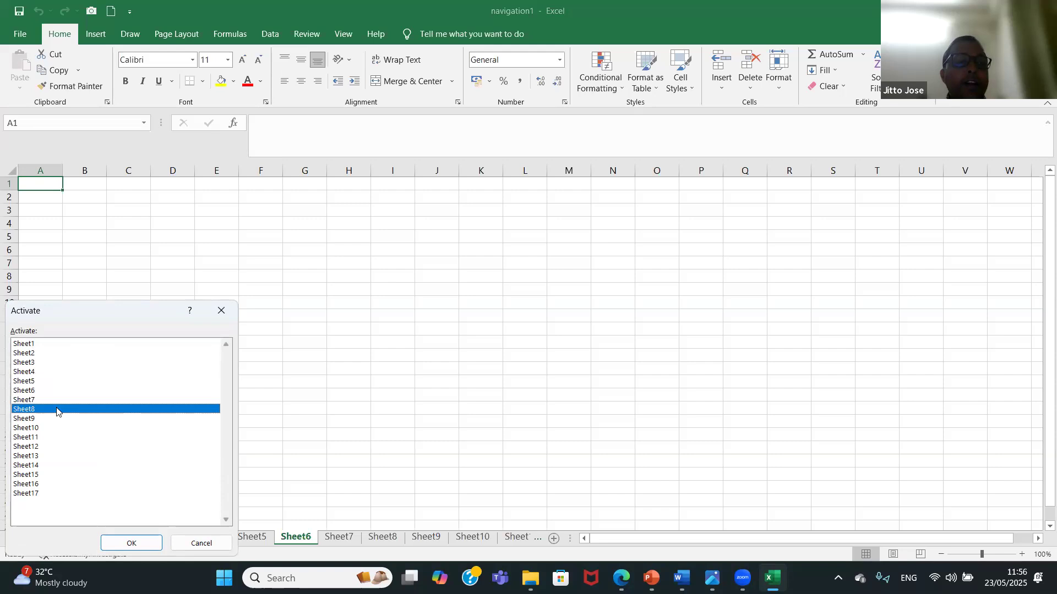
left_click(130, 543)
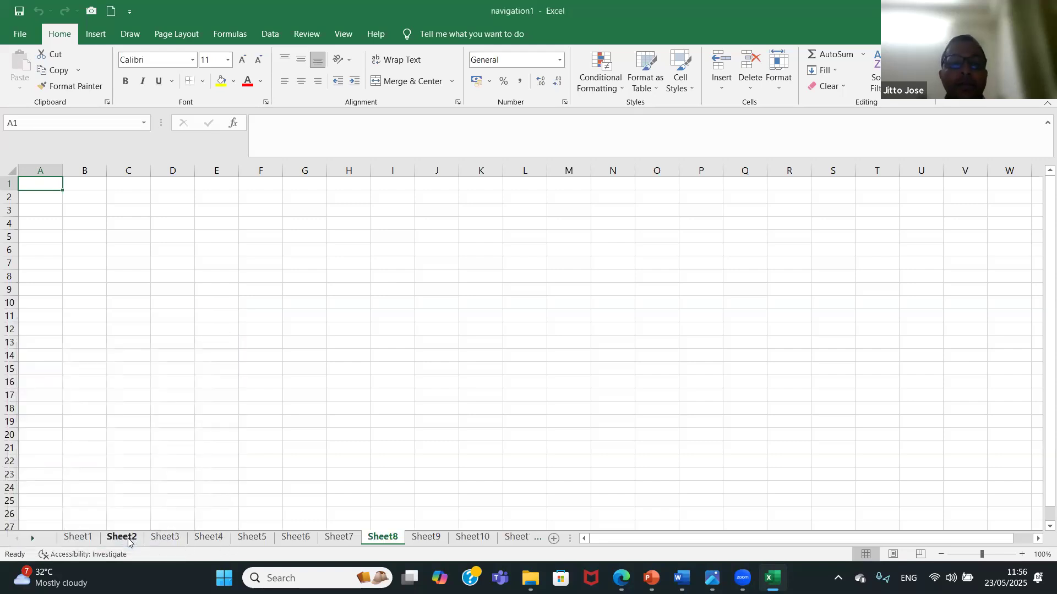
right_click(34, 538)
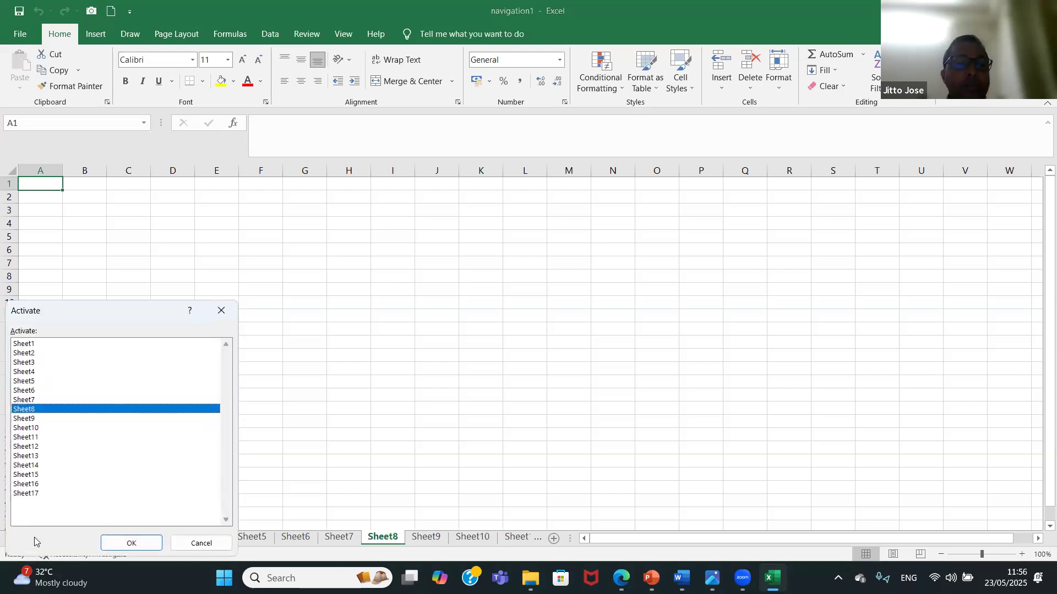
left_click(48, 493)
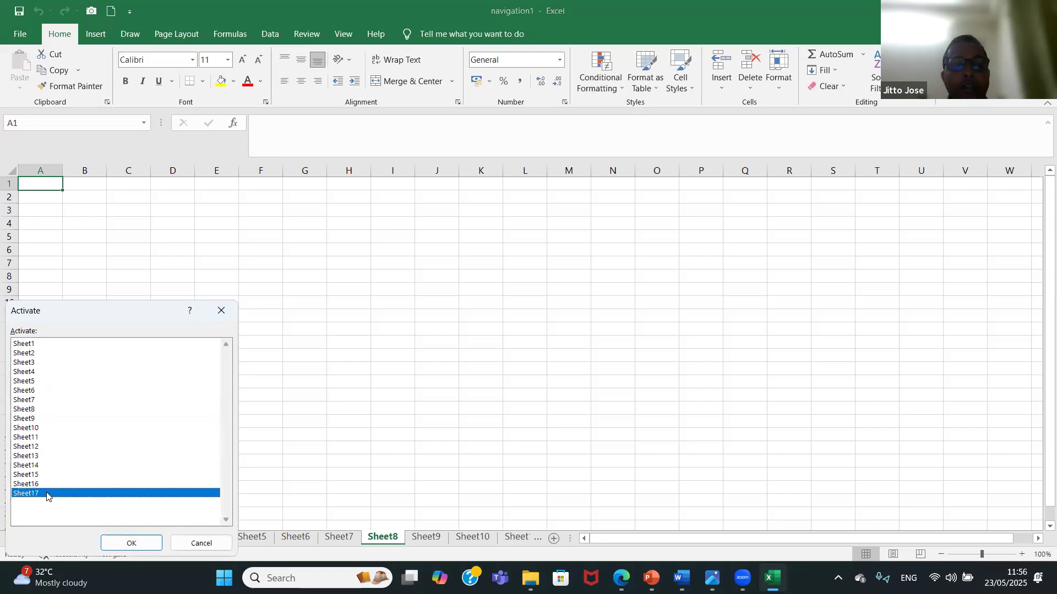
left_click(122, 538)
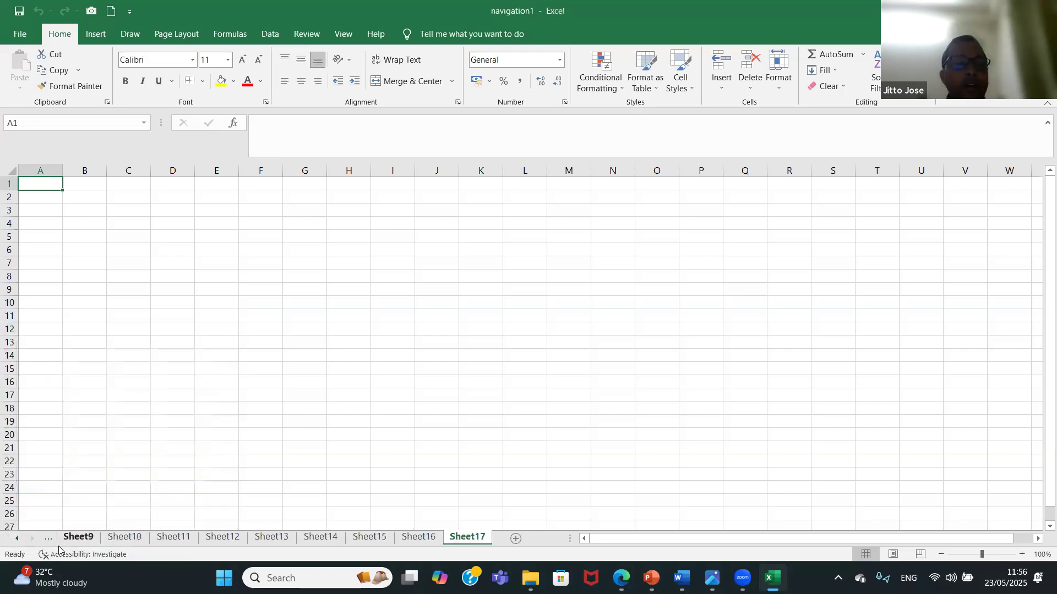
Go back to Sheet1 by choosing it from the list of all sheets.
right_click(29, 541)
left_click(70, 345)
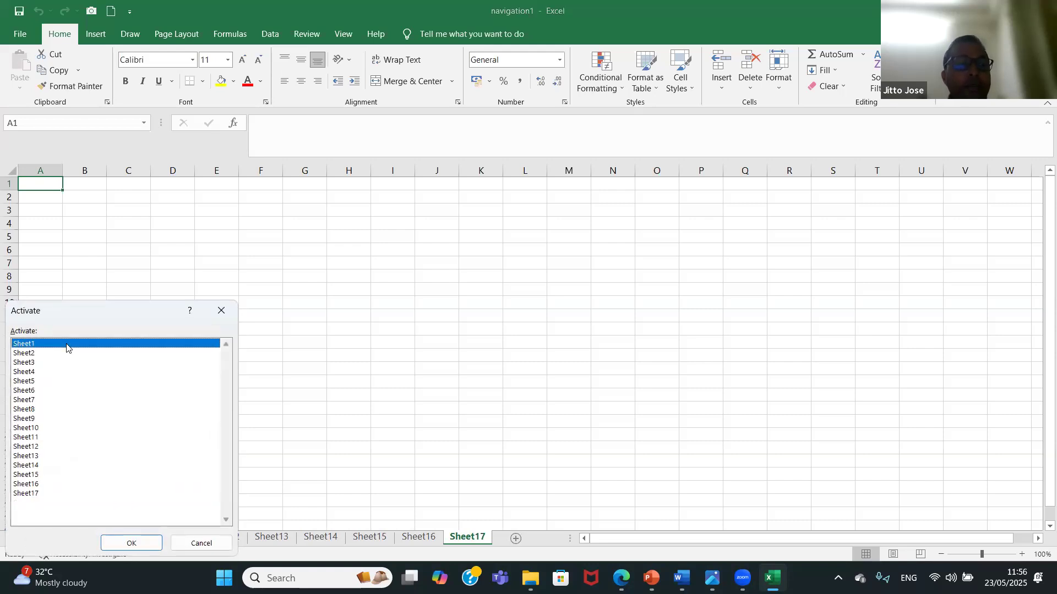
left_click(131, 543)
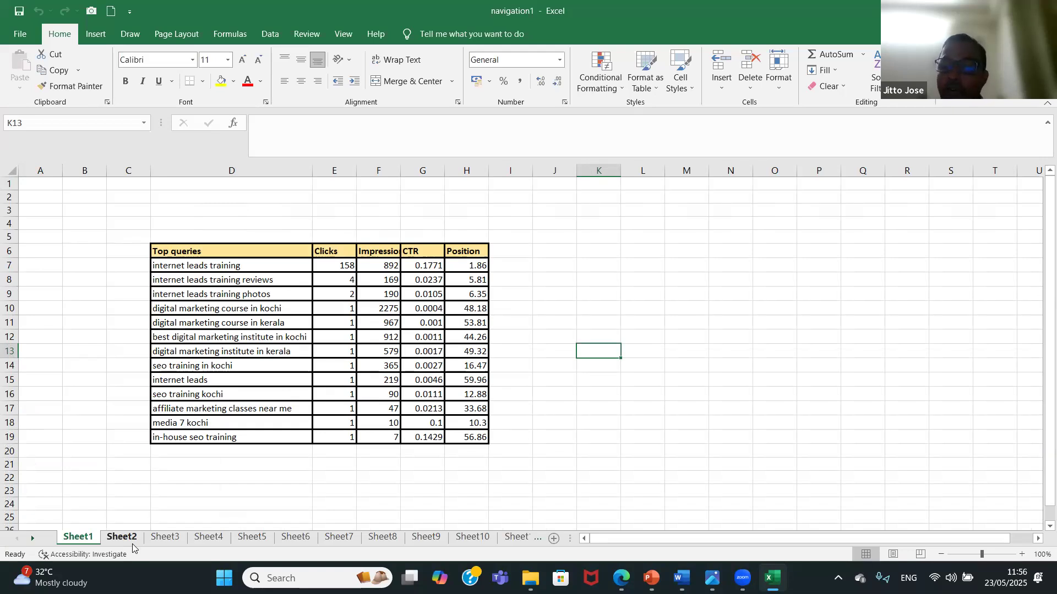
Step forward through the worksheets one at a time from Sheet1 to Sheet9.
key("ctrl+Page_Down")
key("ctrl+Page_Down")
key("ctrl+Page_Down")
key("ctrl+Page_Down")
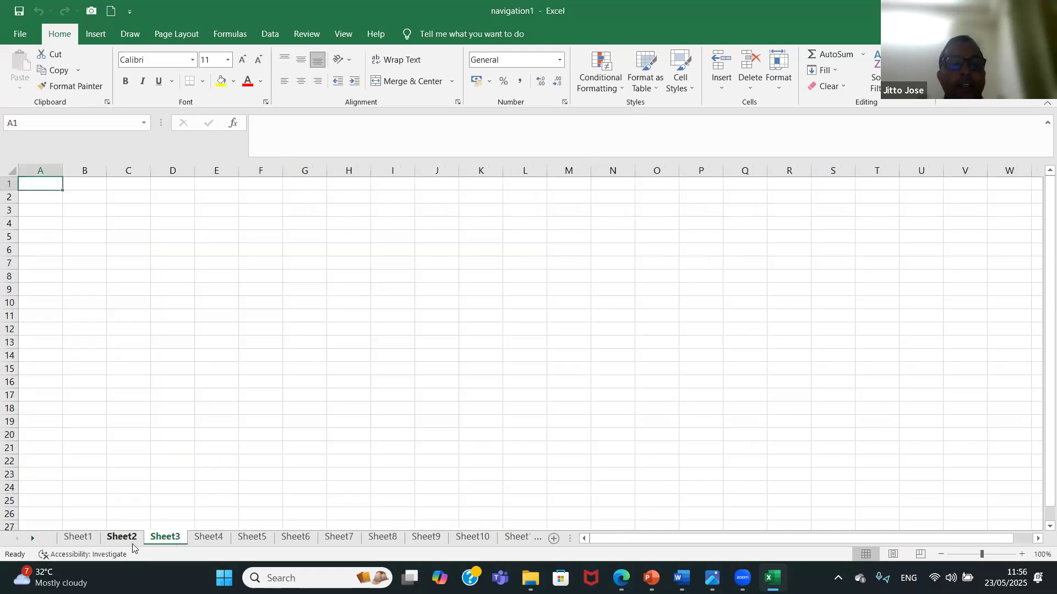
key("ctrl+Page_Down")
key("ctrl+Page_Down")
key("ctrl+Page_Down")
key("ctrl+Page_Down")
key("ctrl+Page_Down")
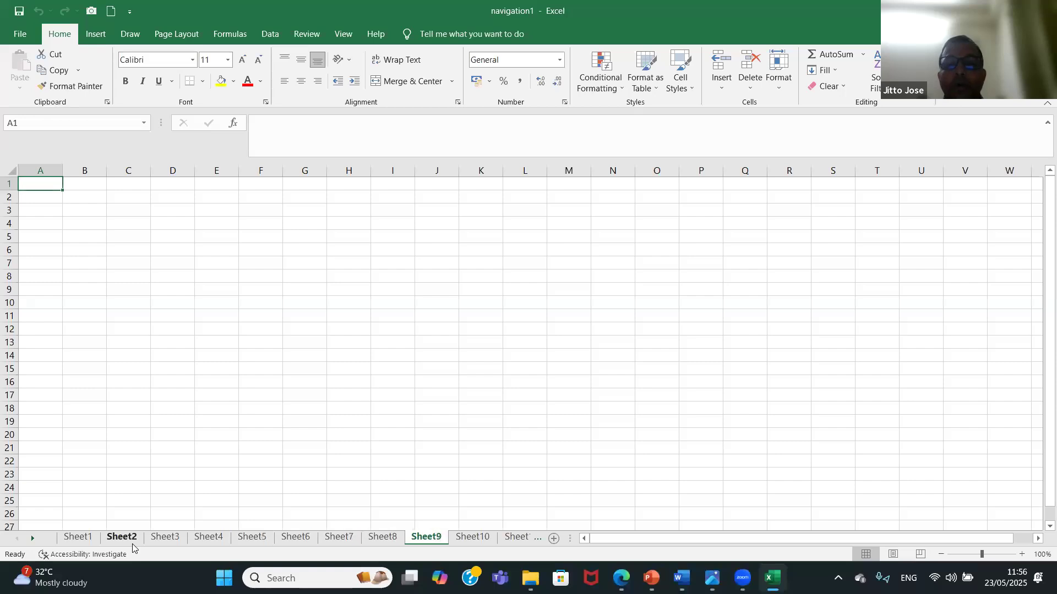
Step backward through the worksheets one at a time until Sheet1 is active again.
key("ctrl+Page_Up")
key("ctrl+Page_Up")
key("ctrl+Page_Up")
key("ctrl+Page_Up")
key("ctrl+Page_Up")
key("ctrl+Page_Up")
key("ctrl+Page_Up")
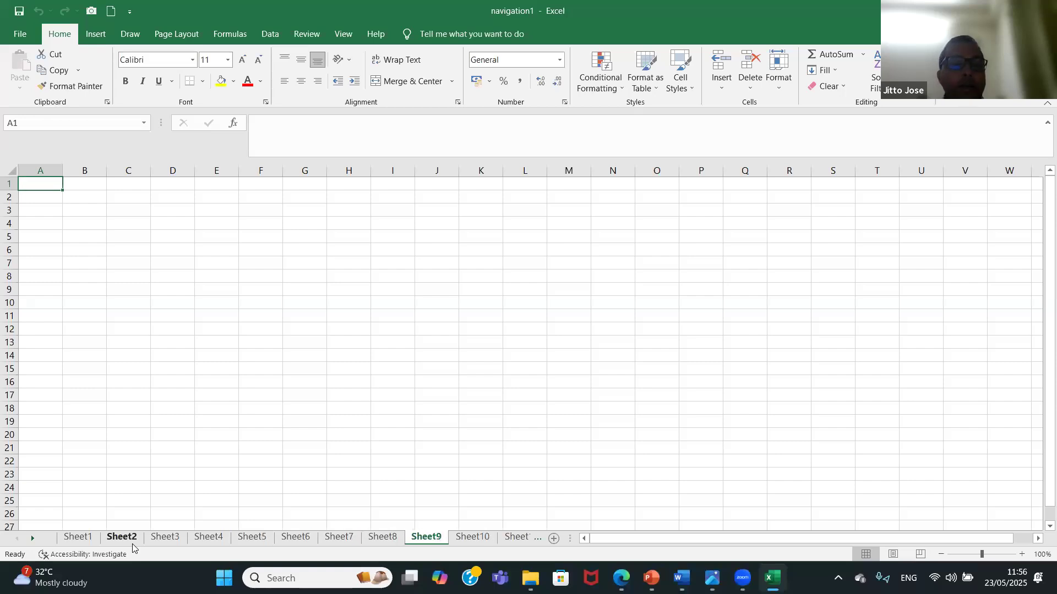
key("ctrl+Page_Up")
key("ctrl+Page_Up")
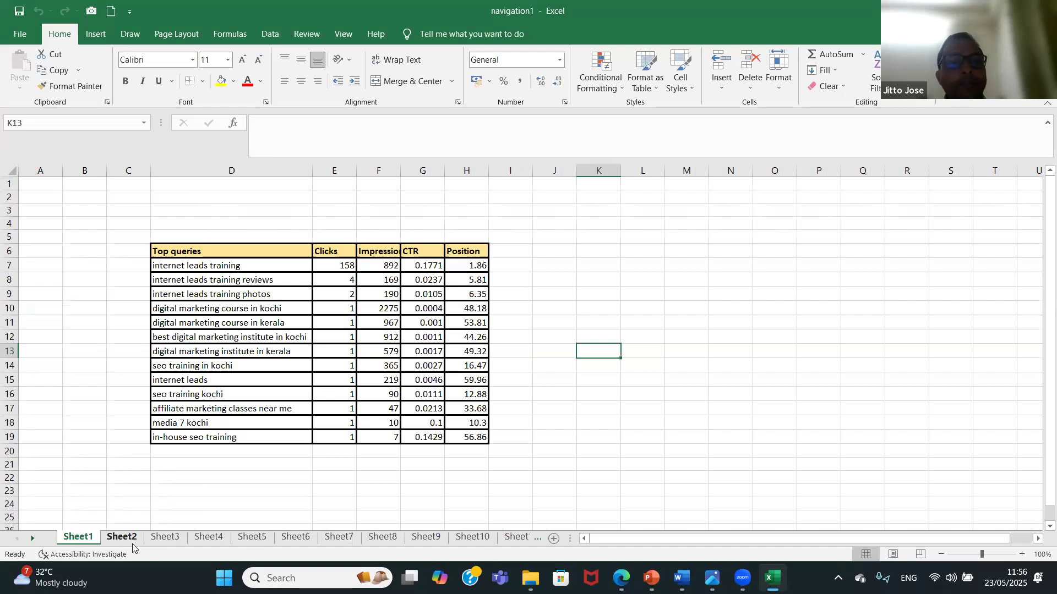
Rename Sheet1 as SEO Report and confirm the new name.
right_click(80, 538)
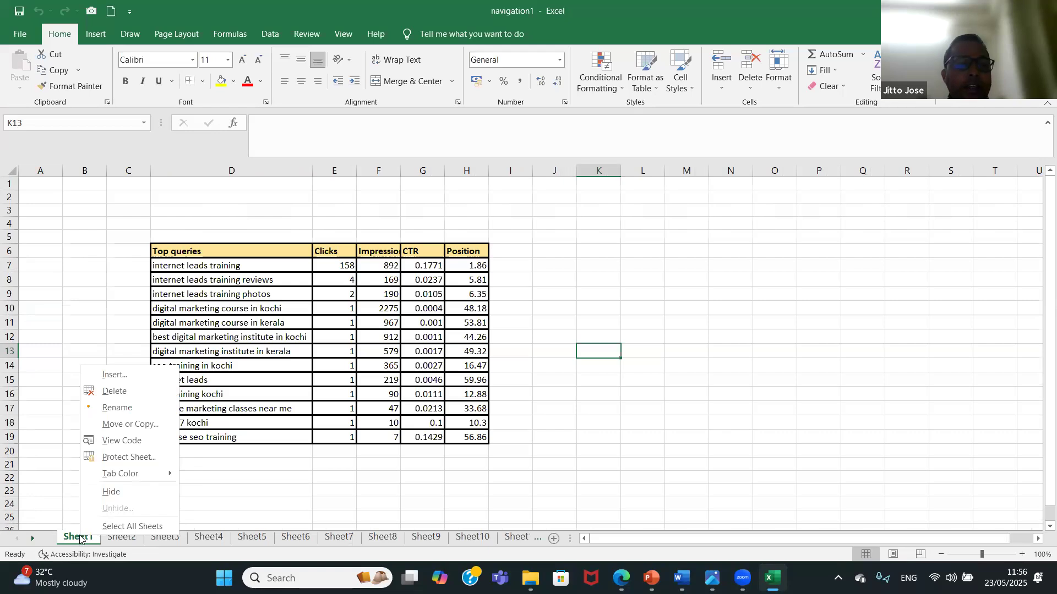
left_click(118, 408)
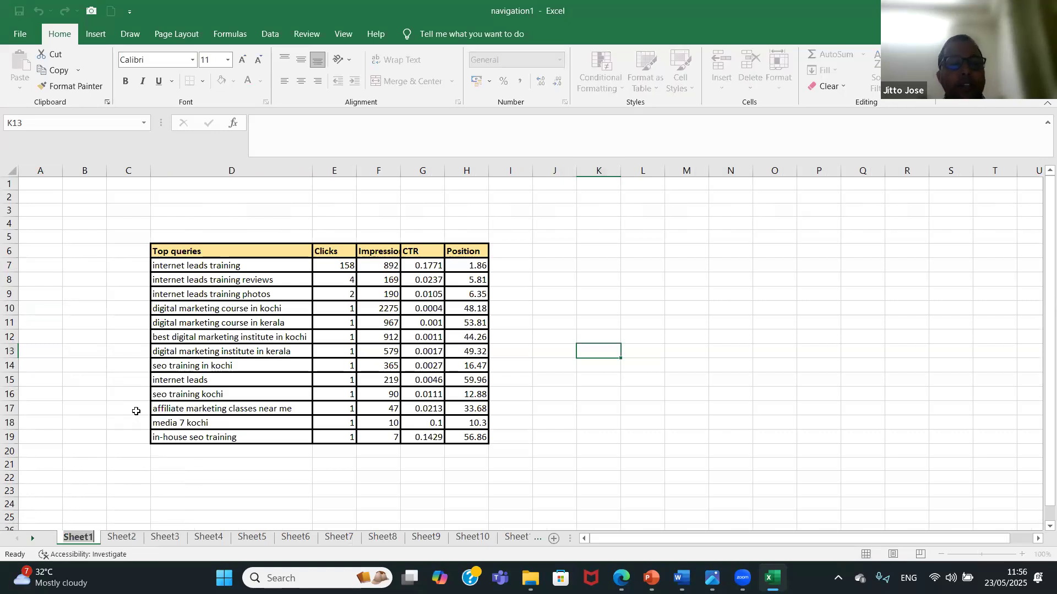
type("SEO Report")
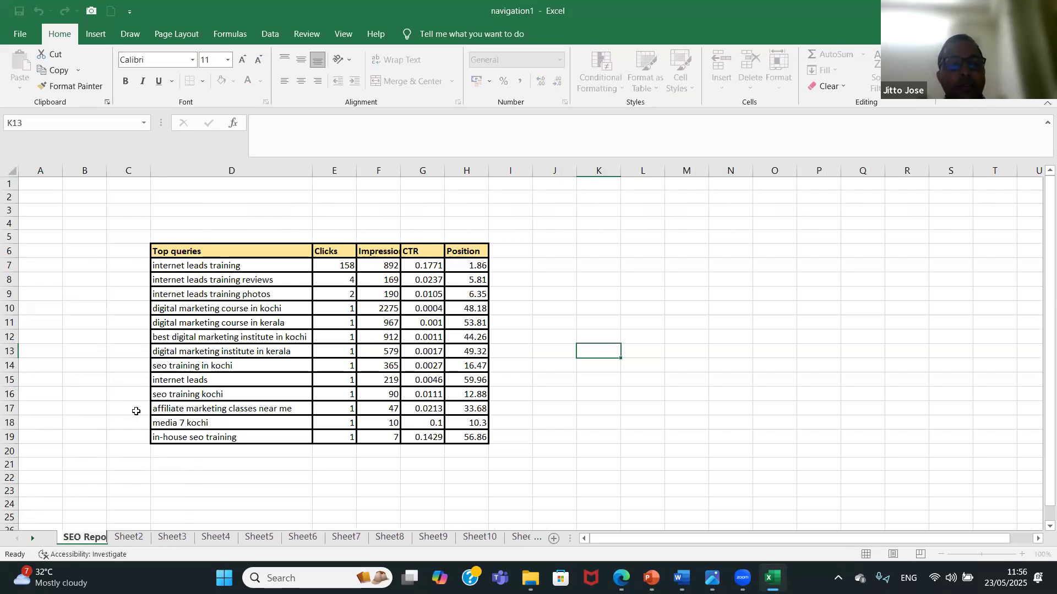
left_click(83, 373)
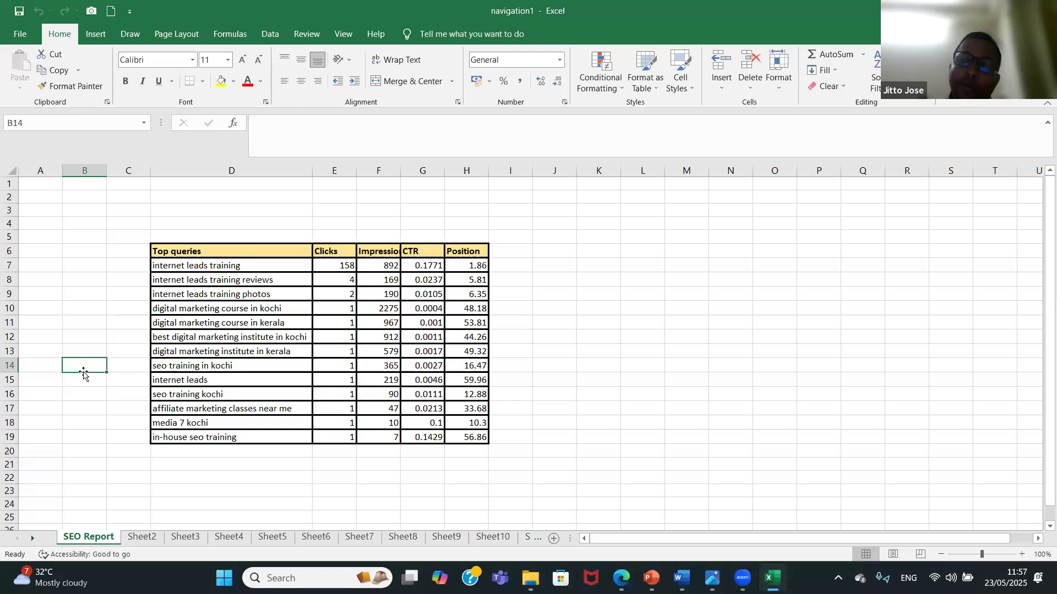
View Sheet2, select cell E13 there, and return to the SEO Report sheet.
left_click(142, 538)
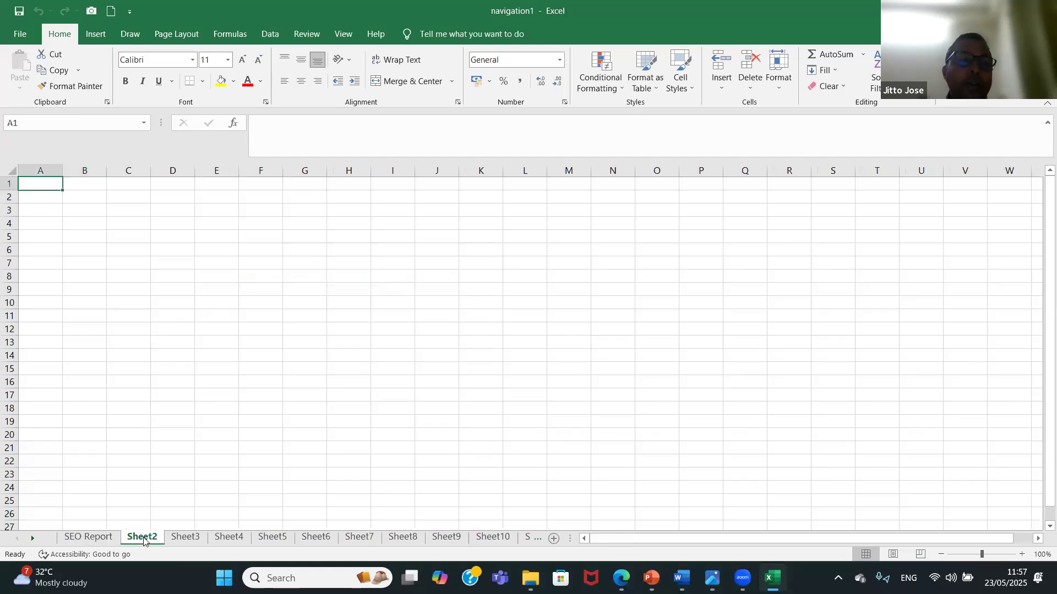
left_click(216, 342)
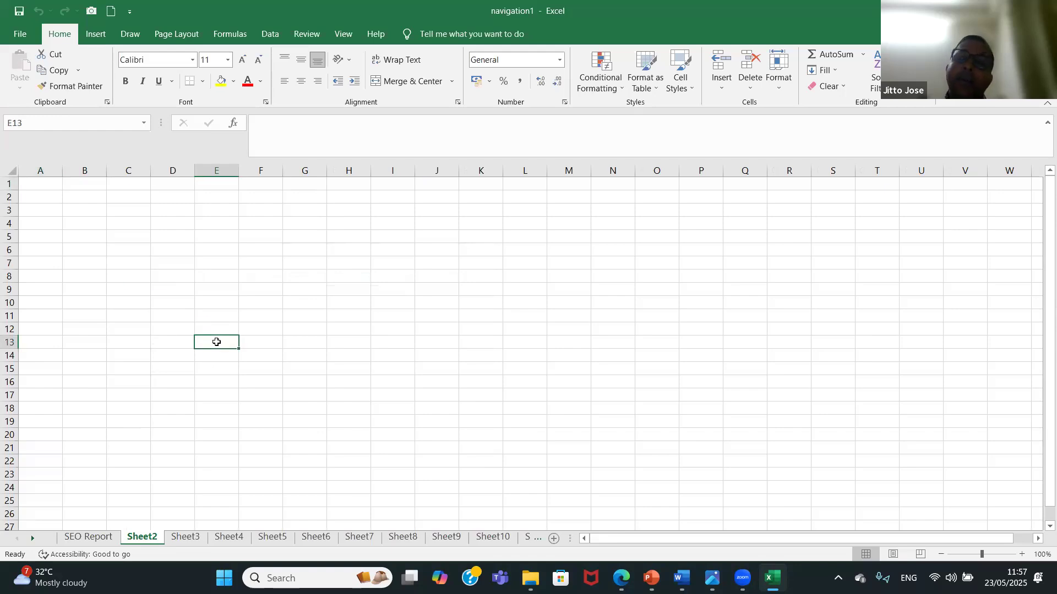
left_click(88, 537)
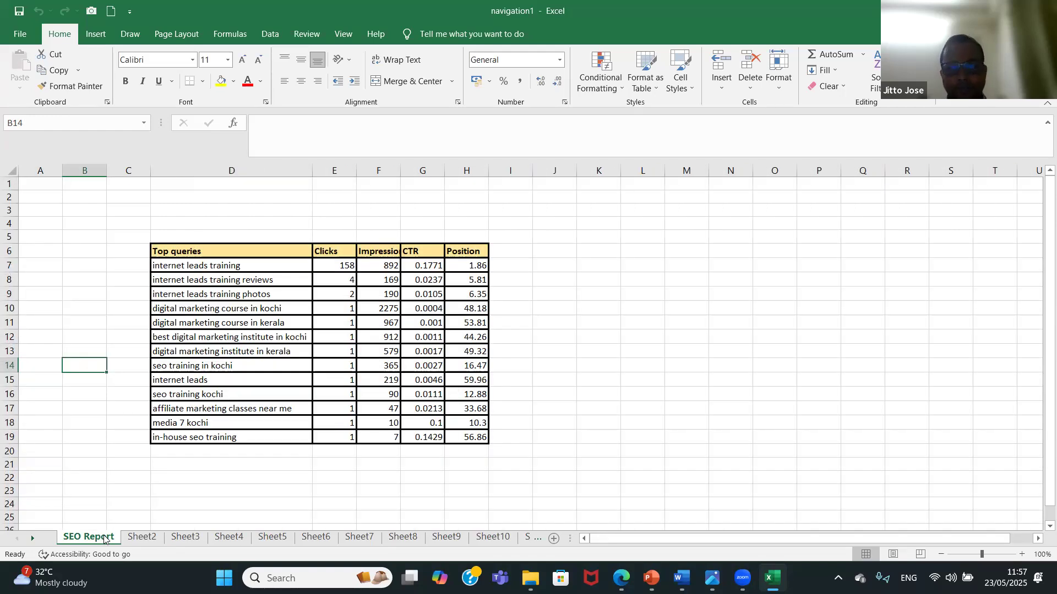
Give the Sheet2 worksheet a light green tab color.
right_click(143, 538)
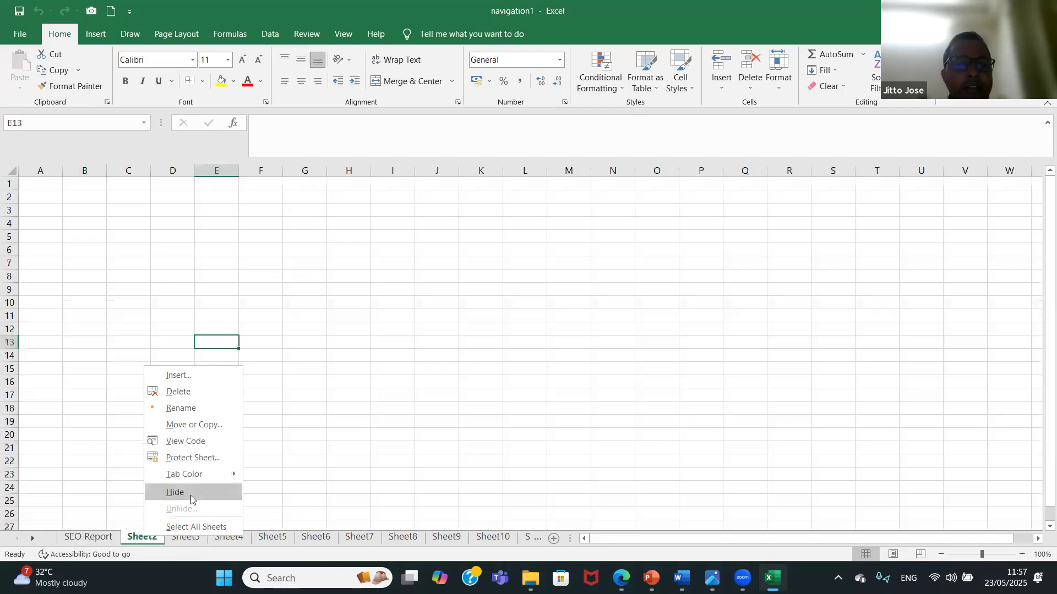
mouse_move(207, 475)
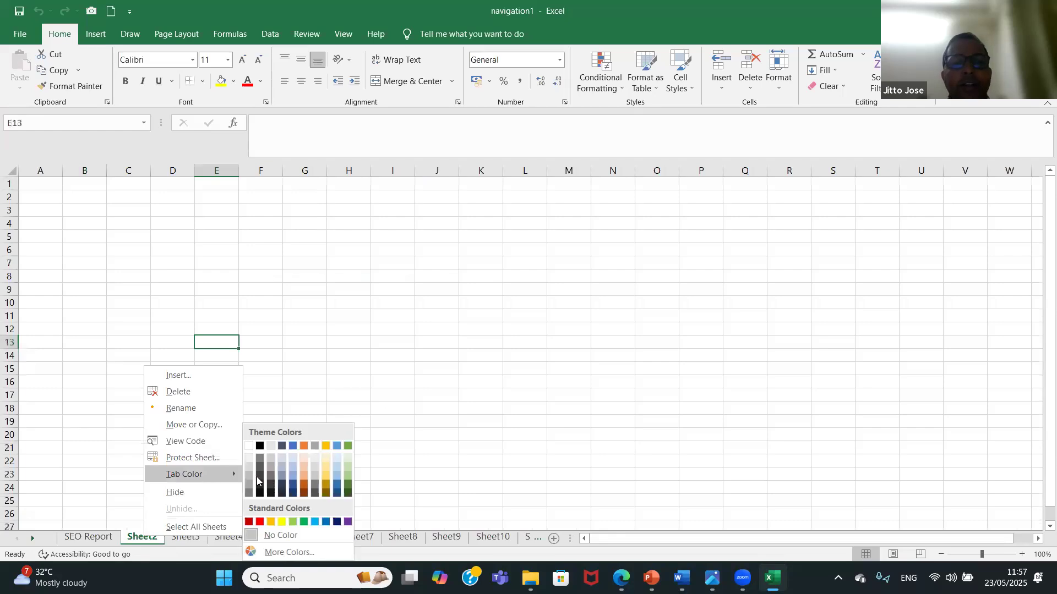
left_click(293, 521)
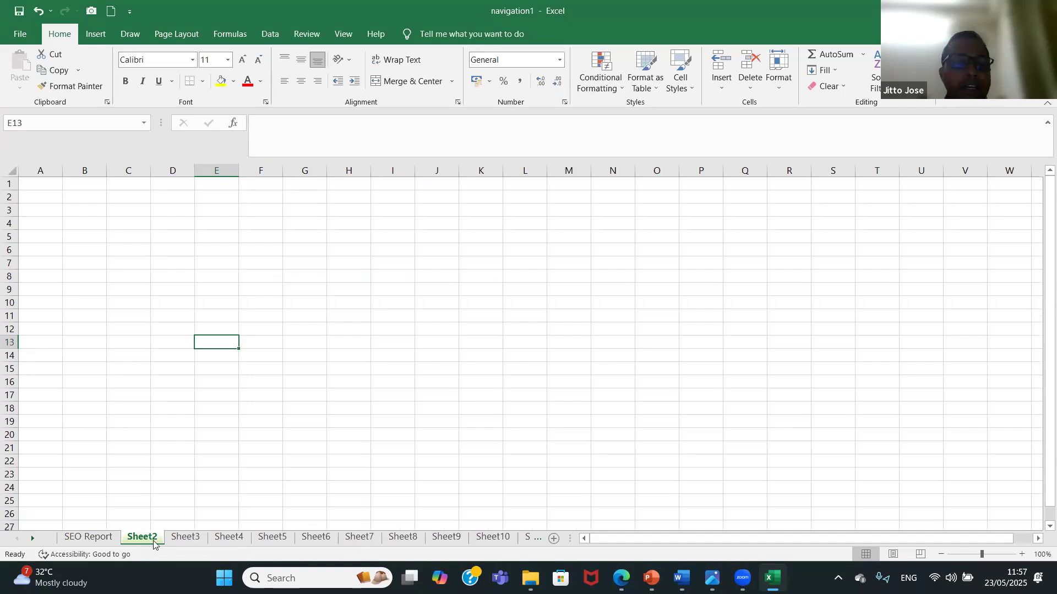
Switch to Sheet3 and give it the standard blue tab color.
left_click(184, 538, "ctrl")
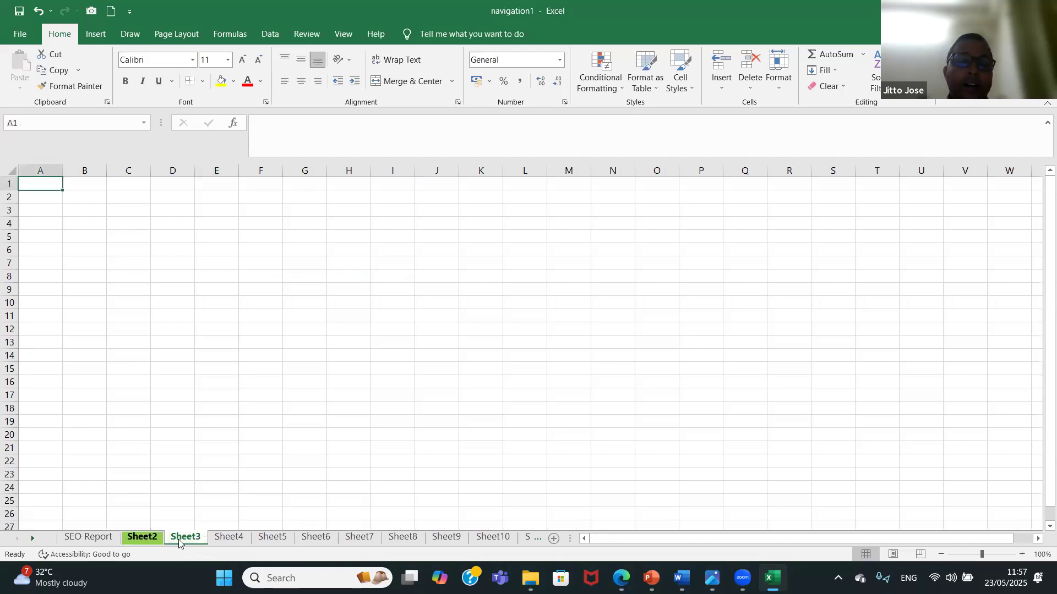
right_click(182, 542)
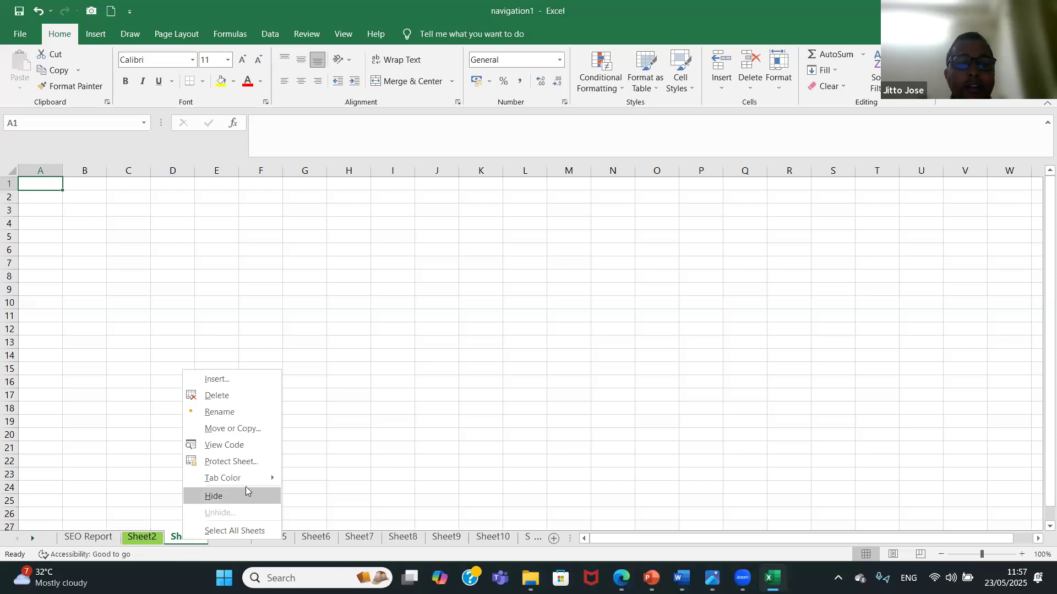
mouse_move(251, 479)
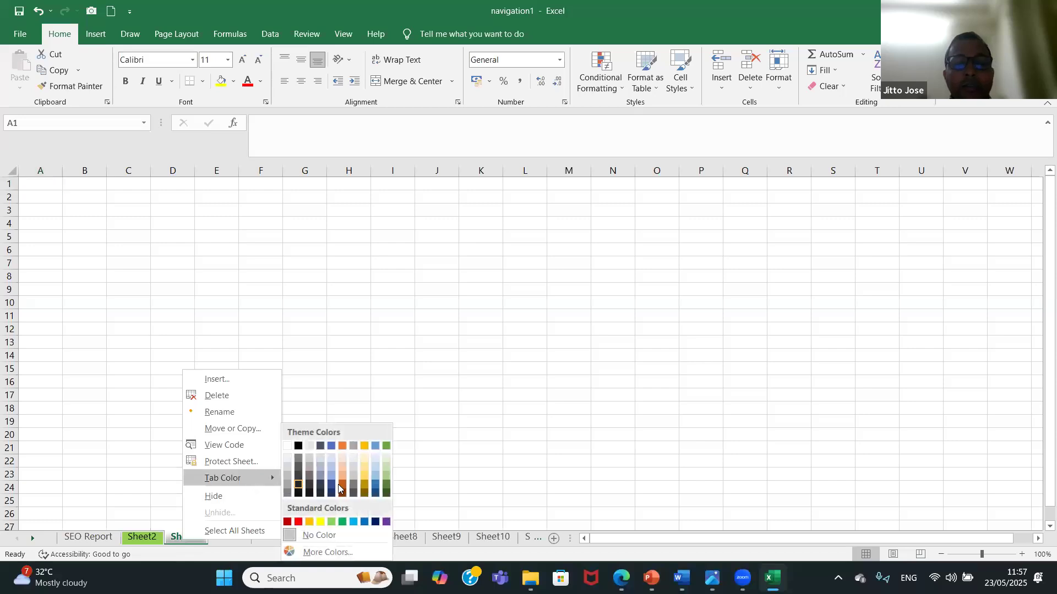
left_click(364, 521)
Group Sheet4, Sheet5 and Sheet6, give them one dark gold tab color, and ungroup them by switching to Sheet7.
left_click(229, 537)
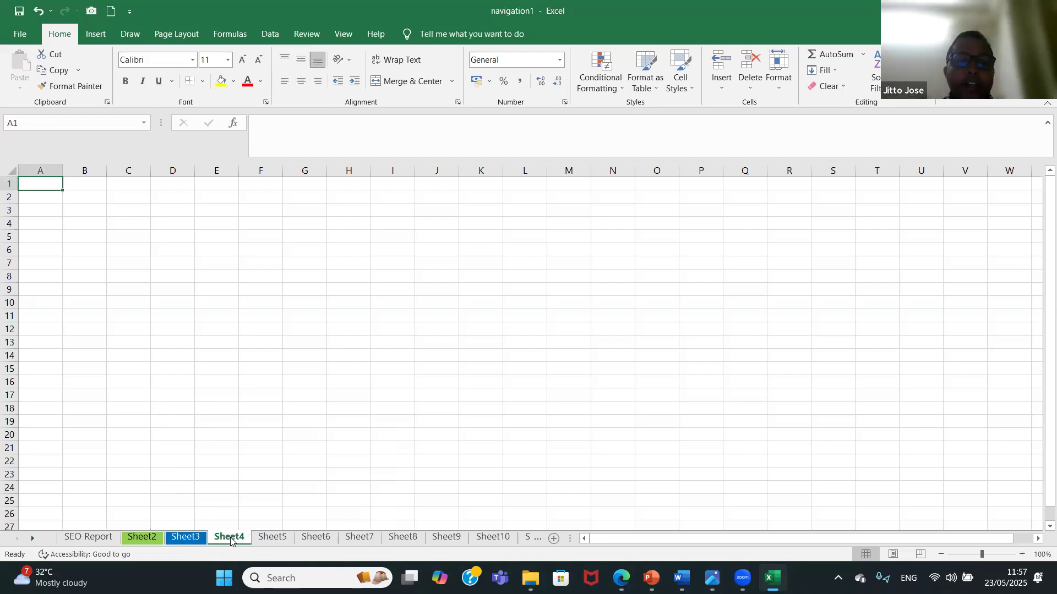
left_click(273, 537, "ctrl")
left_click(316, 537, "ctrl")
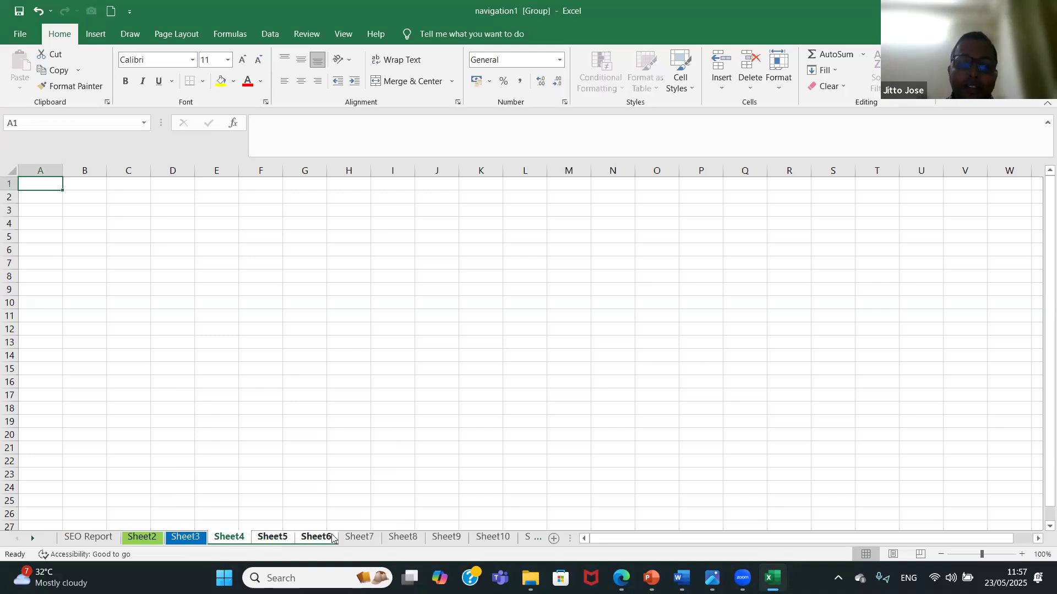
right_click(332, 537)
mouse_move(405, 458)
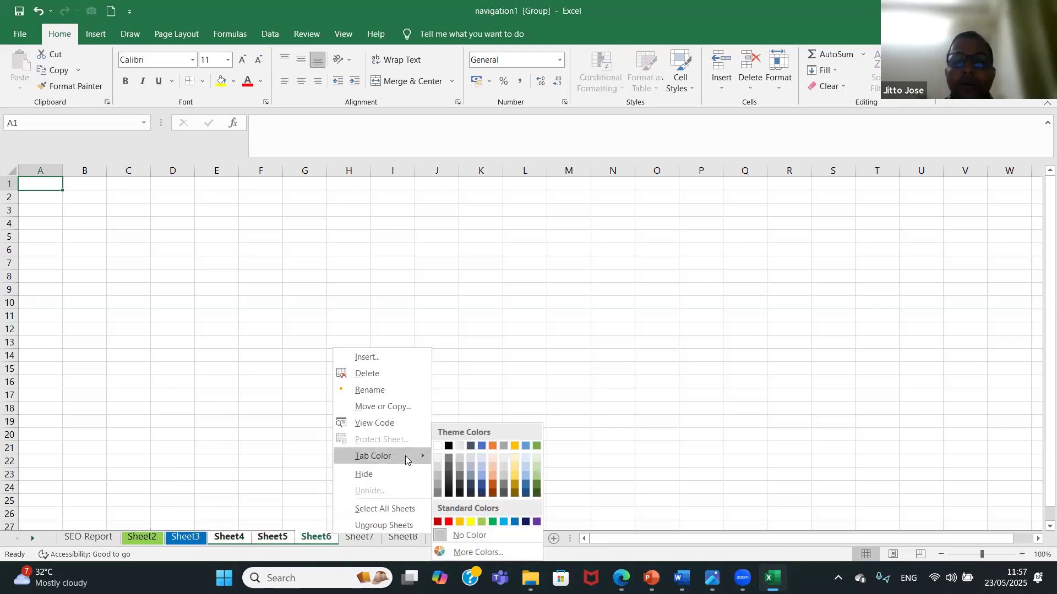
left_click(514, 484)
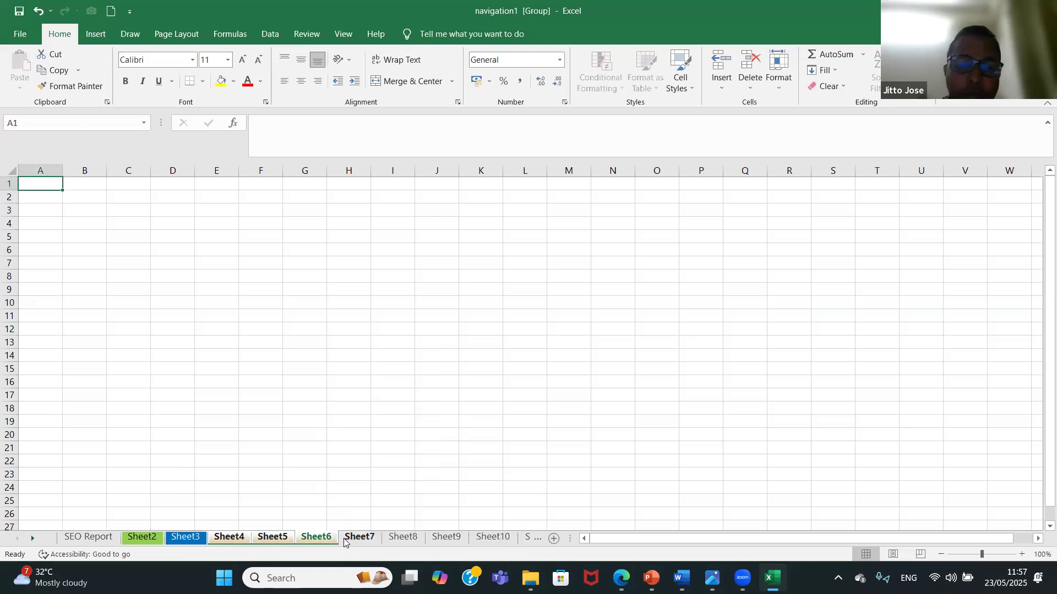
left_click(361, 538)
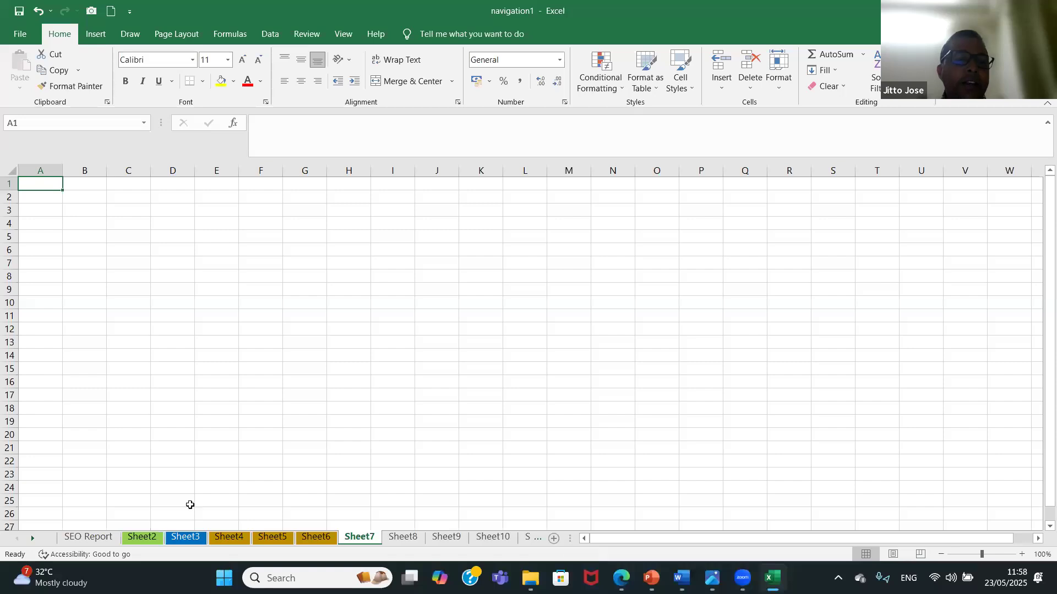
Delete the Sheet2 and Sheet6 worksheets one after the other.
left_click(90, 540)
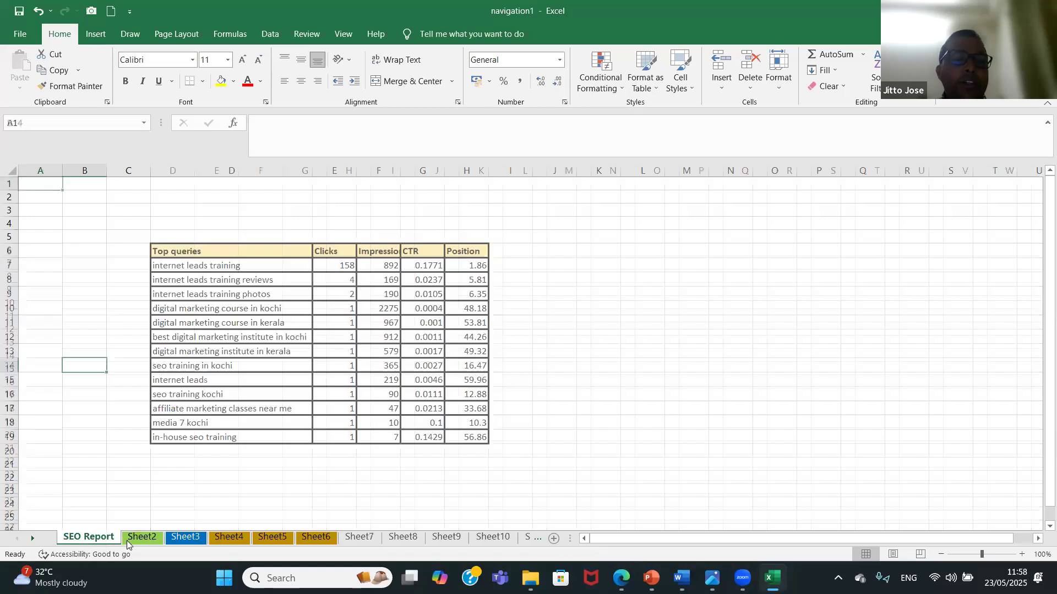
left_click(141, 538)
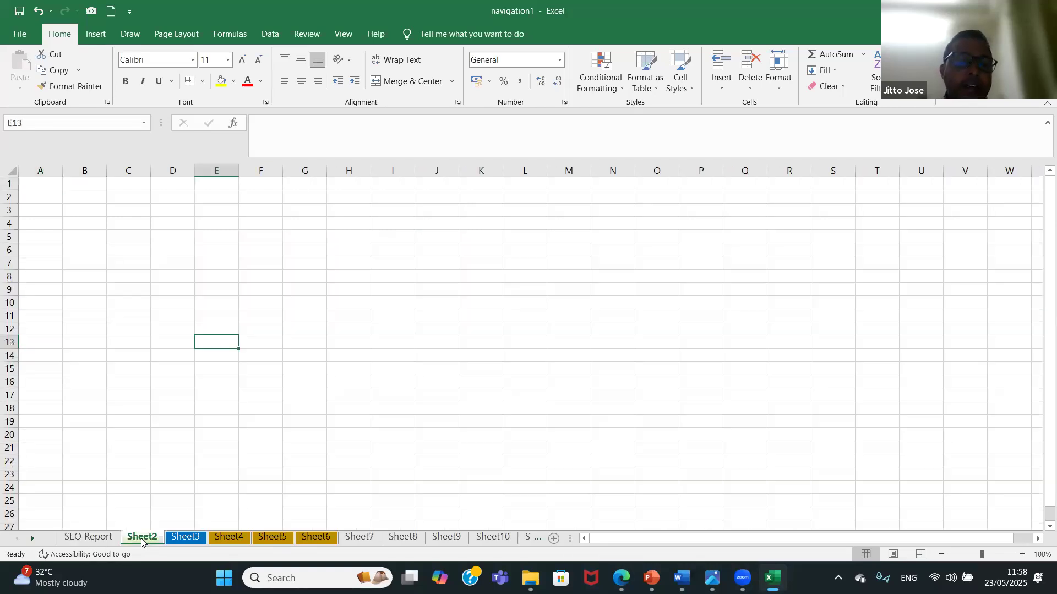
right_click(141, 540)
left_click(202, 392)
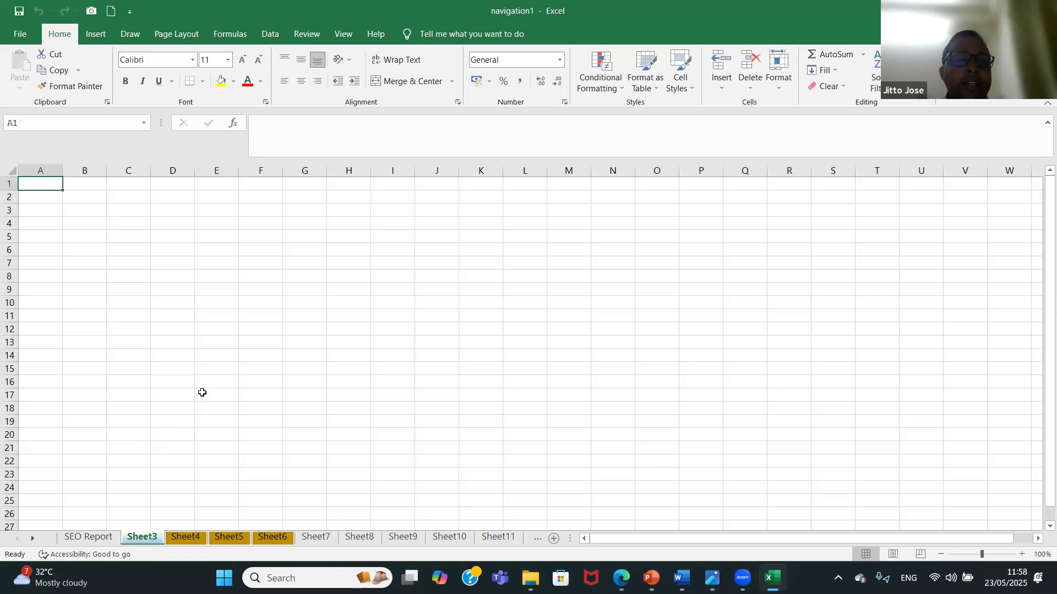
right_click(279, 537)
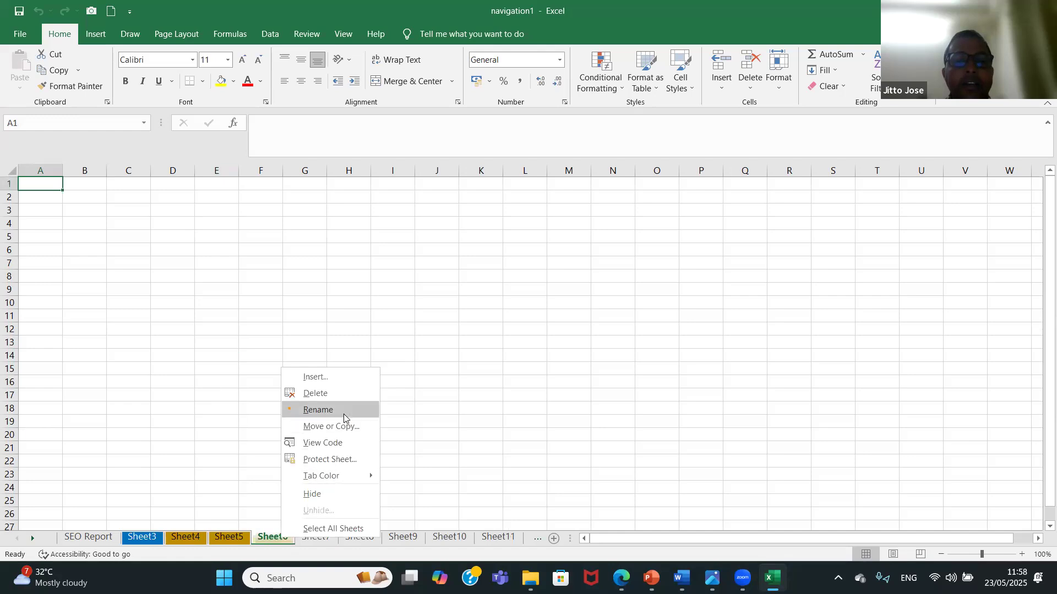
left_click(349, 395)
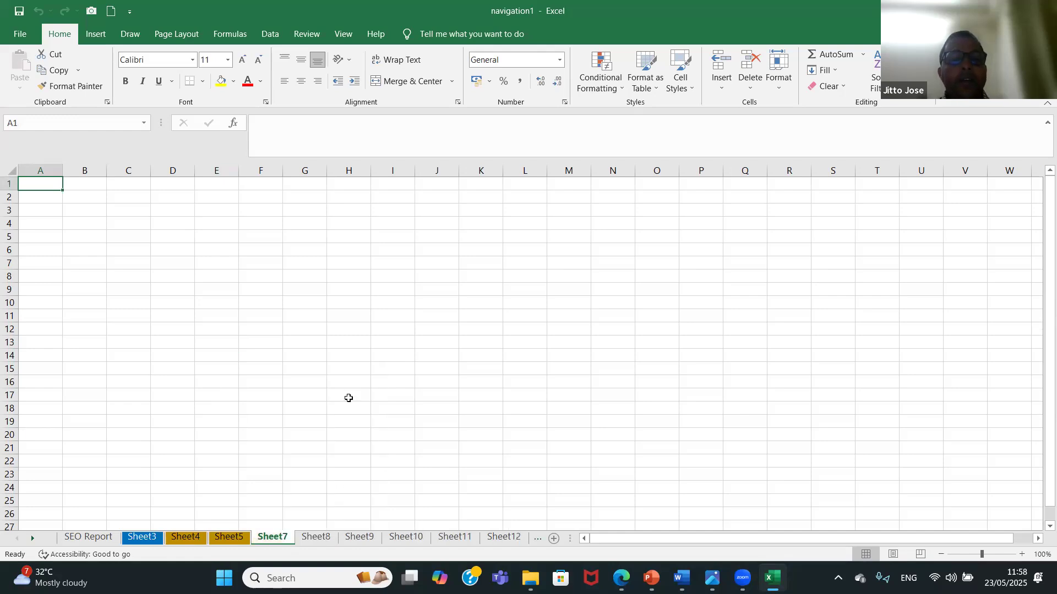
Select Sheet10 and Sheet11 as a group and delete both together.
left_click(418, 541)
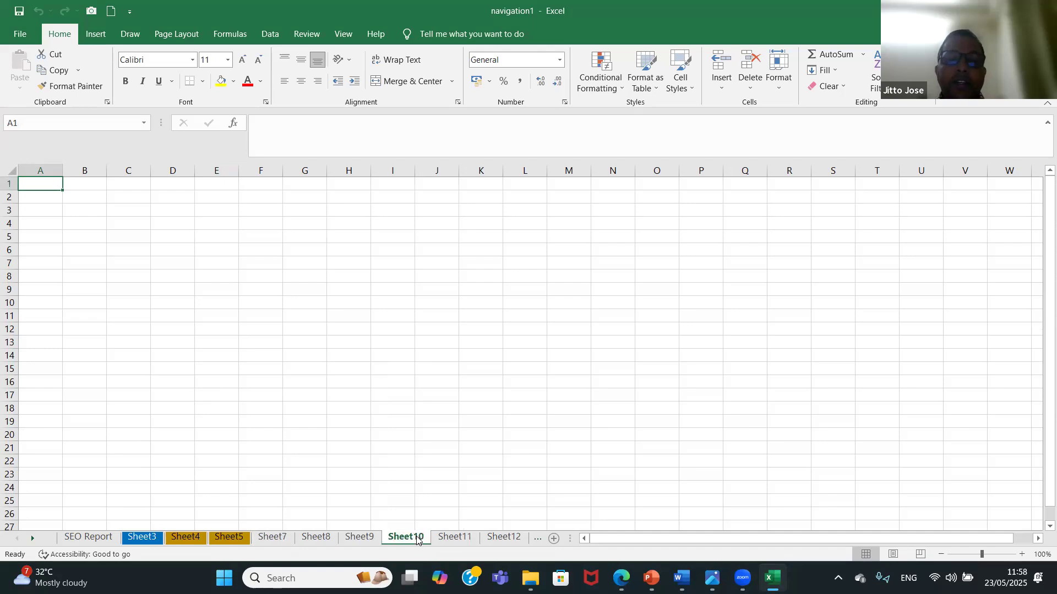
left_click(452, 541, "ctrl")
right_click(454, 542)
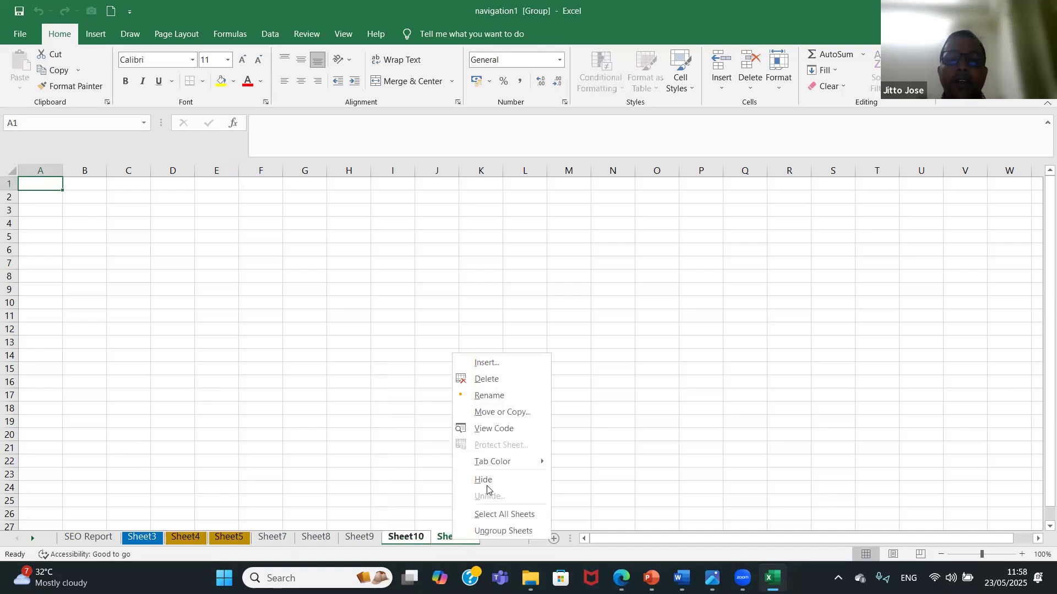
left_click(512, 380)
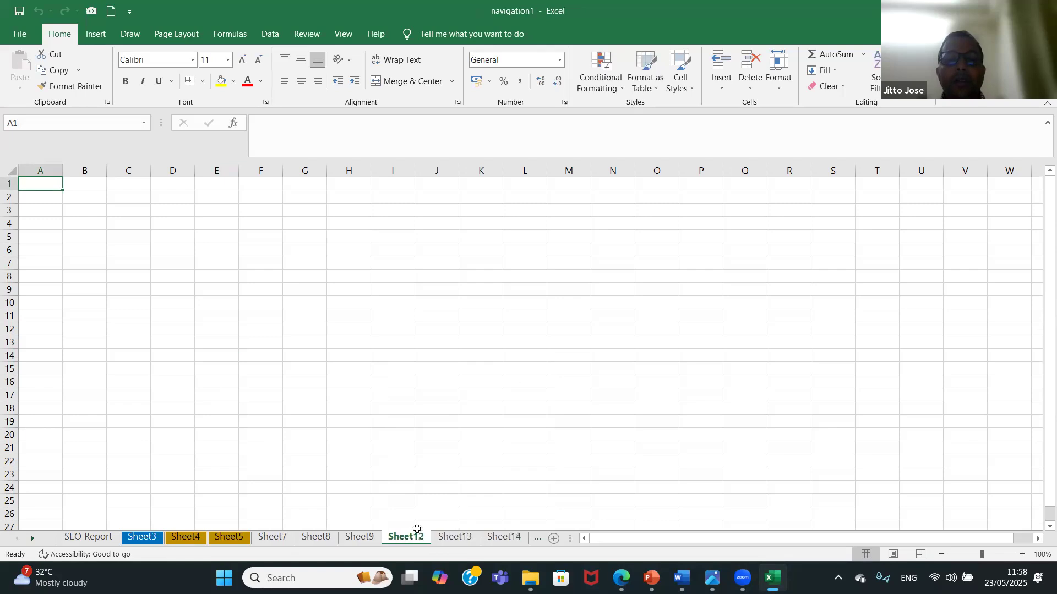
Group Sheet8, Sheet9 and Sheet12 and delete all three worksheets at once.
left_click(316, 538)
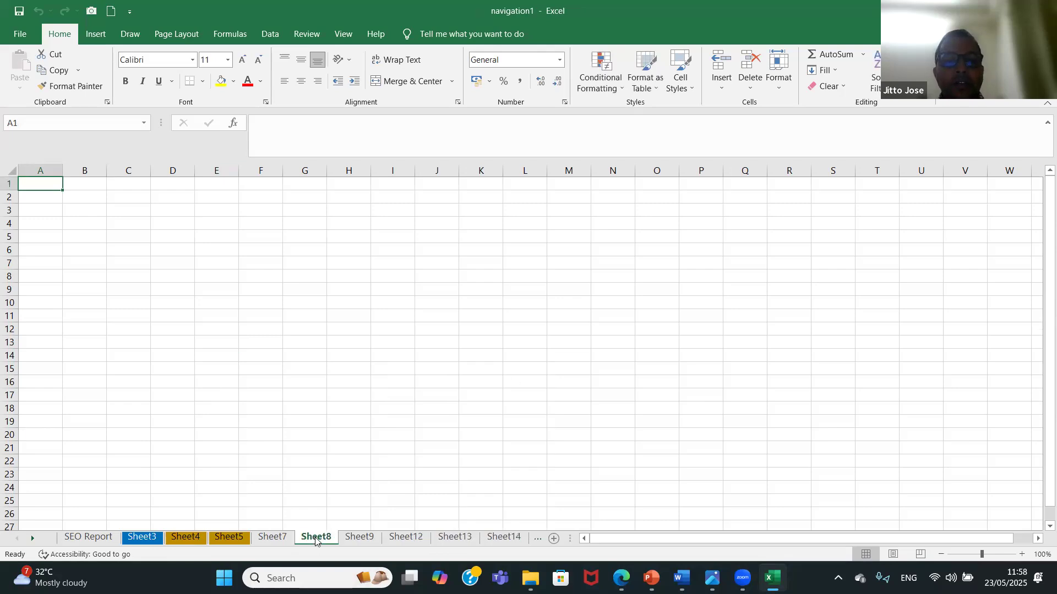
left_click(347, 541, "ctrl")
left_click(406, 542, "ctrl")
right_click(407, 540)
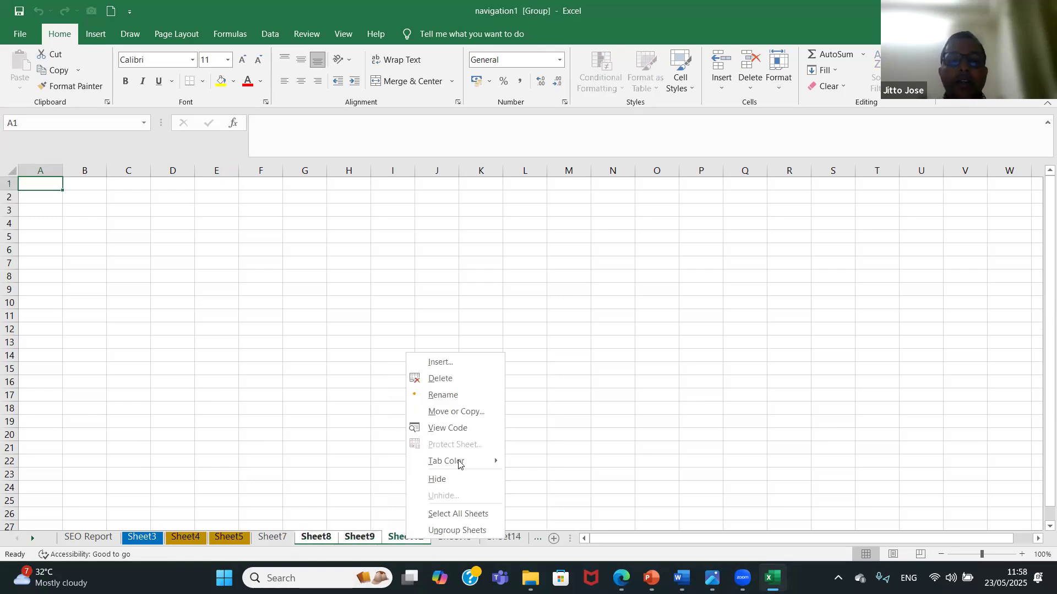
left_click(458, 379)
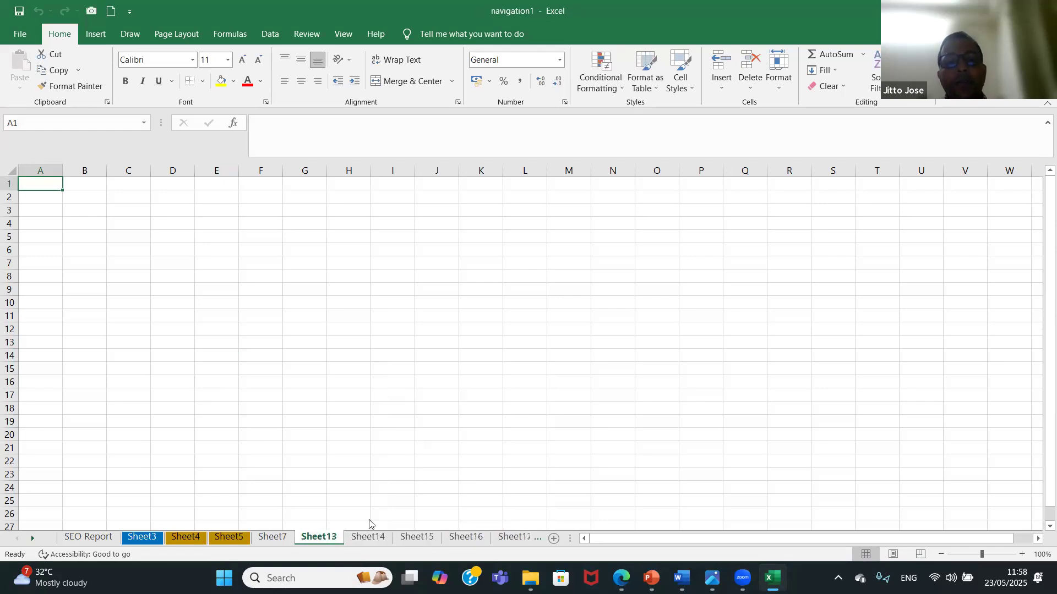
Delete Sheet14 using the Delete Sheet command for the active worksheet.
left_click(376, 536)
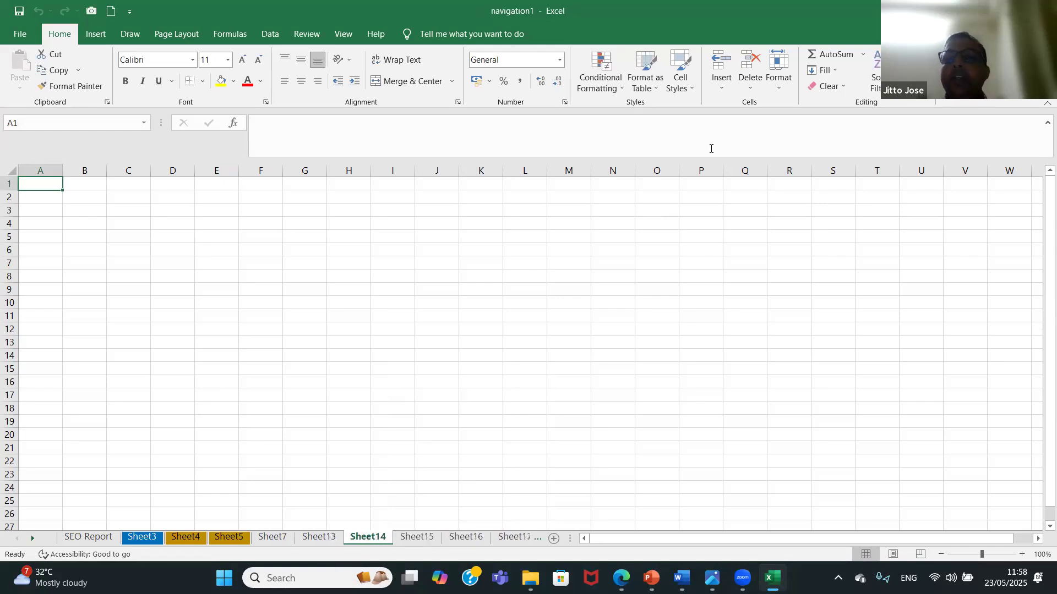
left_click(750, 86)
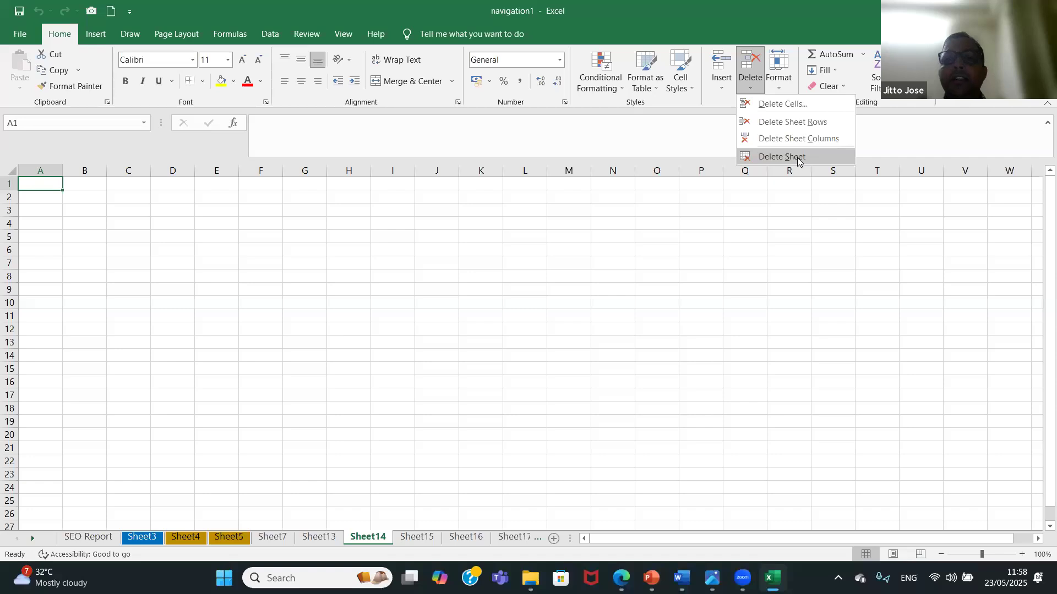
left_click(797, 155)
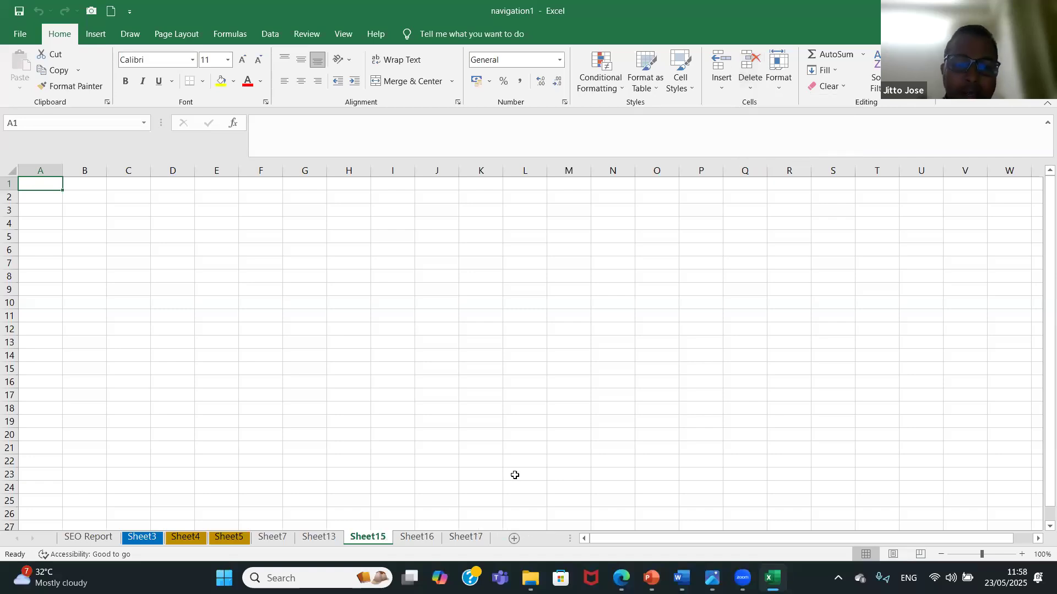
Insert a new worksheet directly after SEO Report and another one directly after Sheet5.
left_click(99, 539)
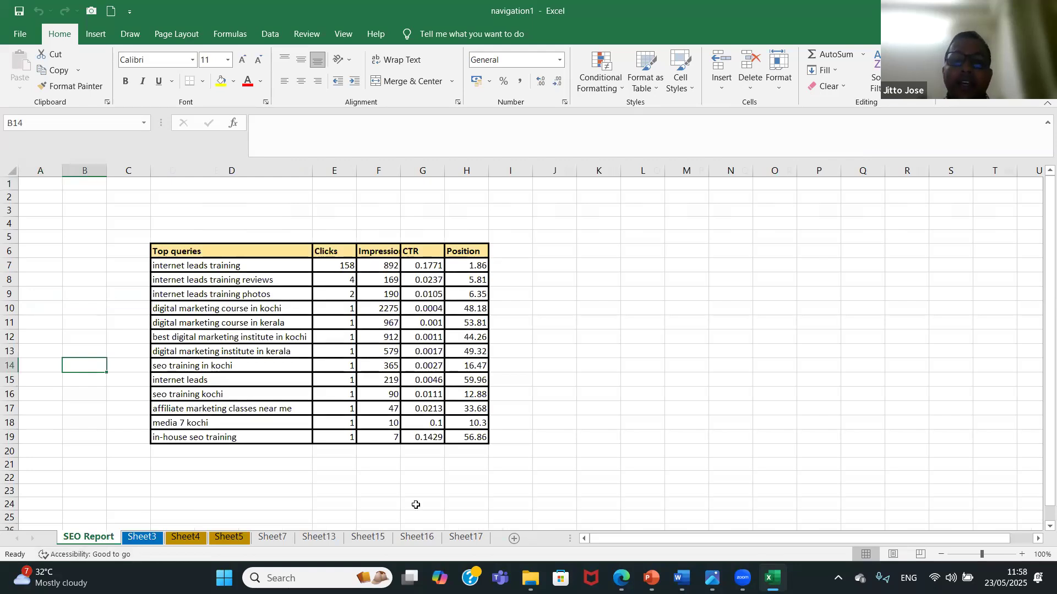
left_click(515, 539)
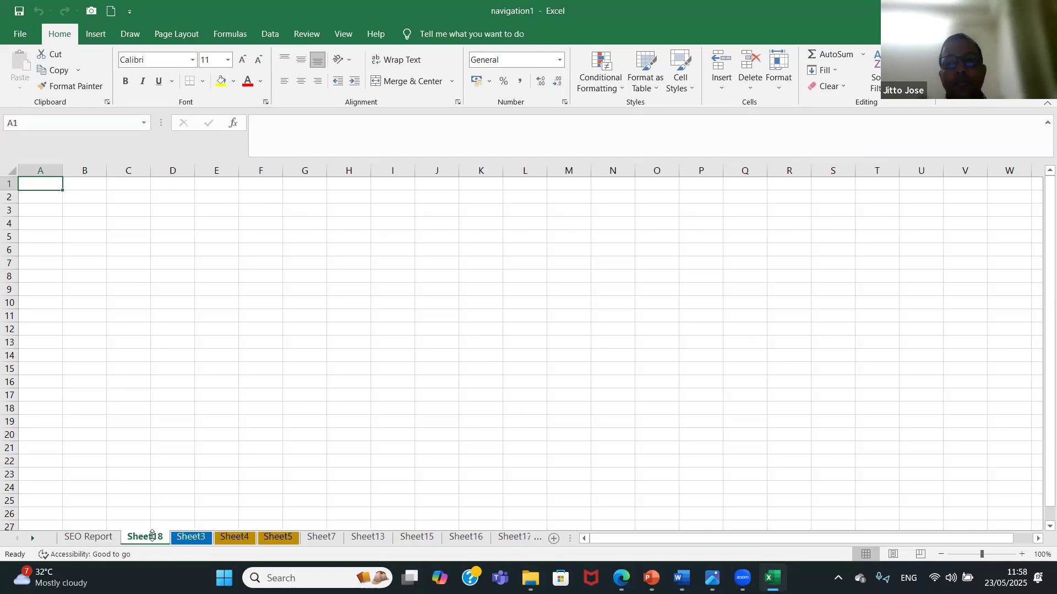
left_click(283, 538)
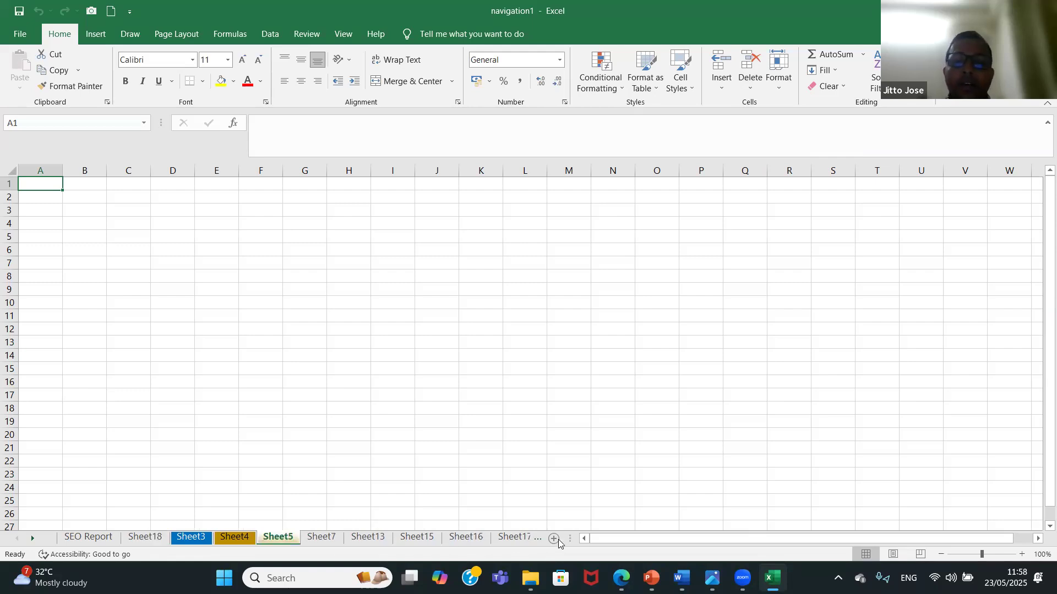
left_click(554, 540)
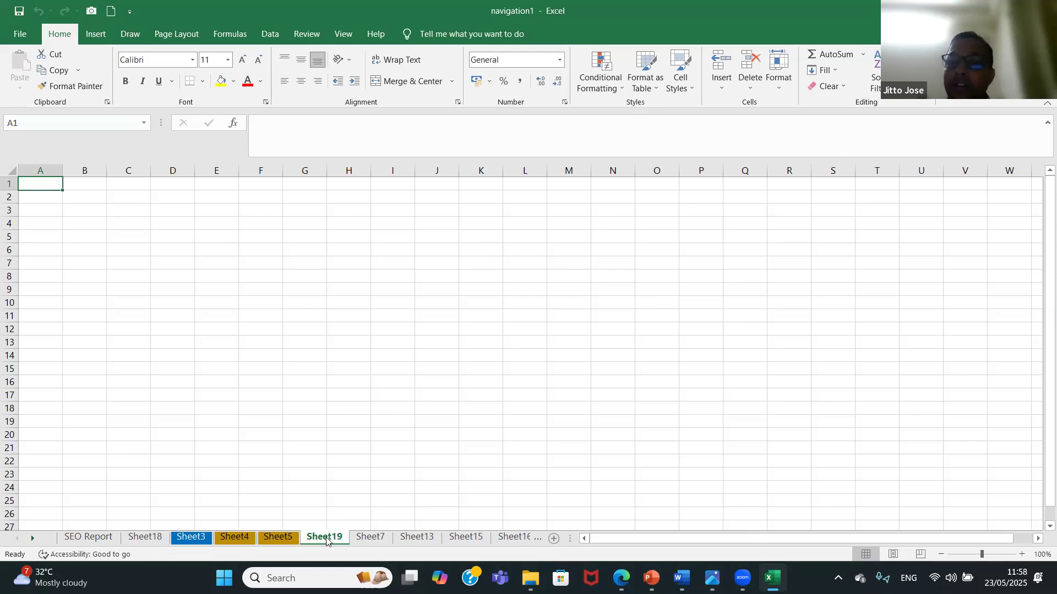
Switch to Sheet7, and from there go to Sheet17 at the end of the workbook.
left_click(367, 538)
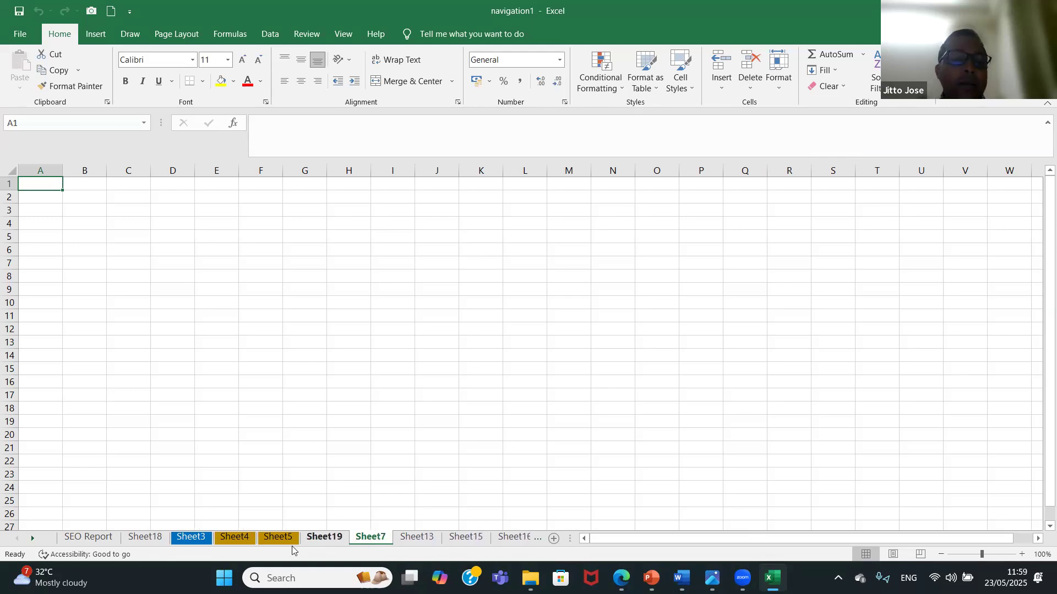
left_click(34, 539)
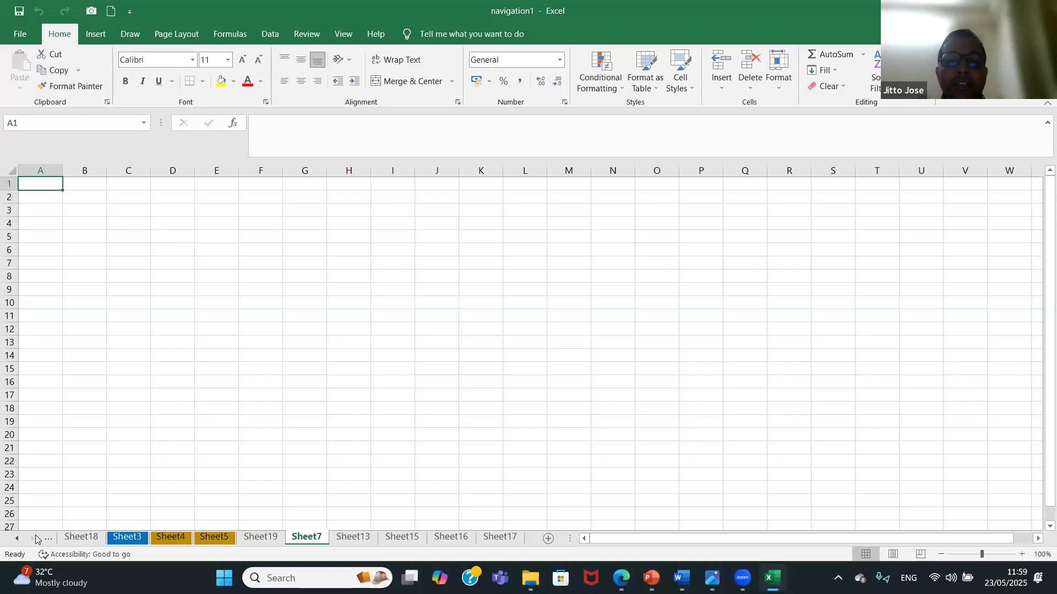
left_click(500, 537)
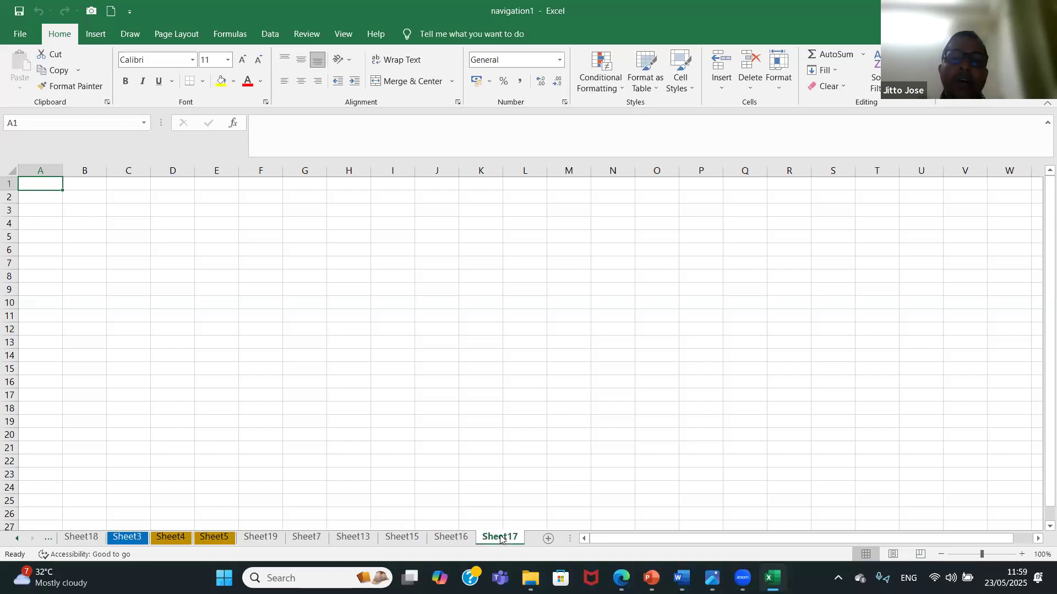
Add a new worksheet after Sheet17 at the end of the workbook.
left_click(548, 538)
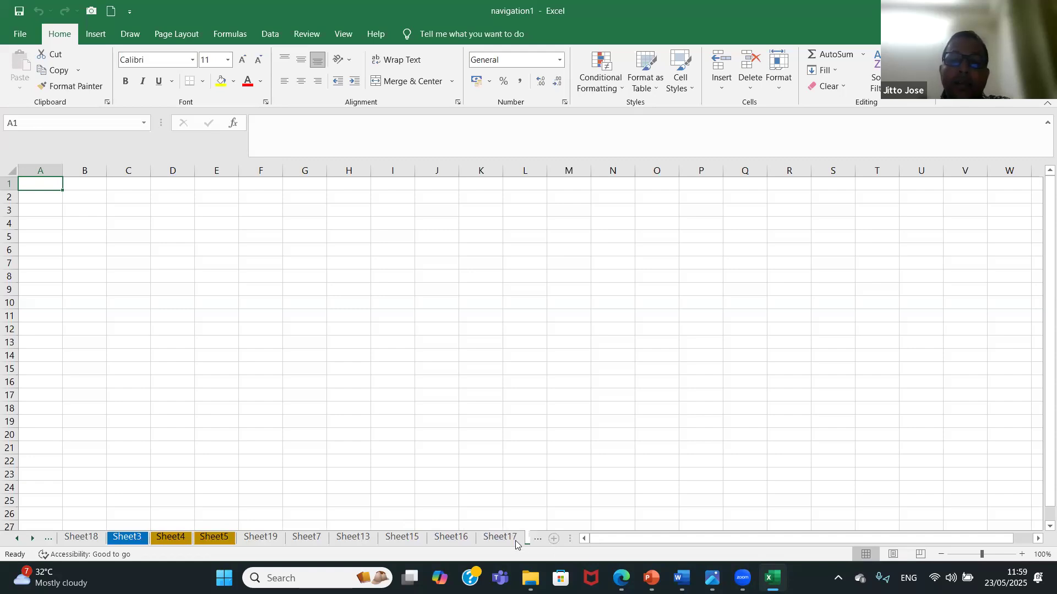
left_click(33, 539)
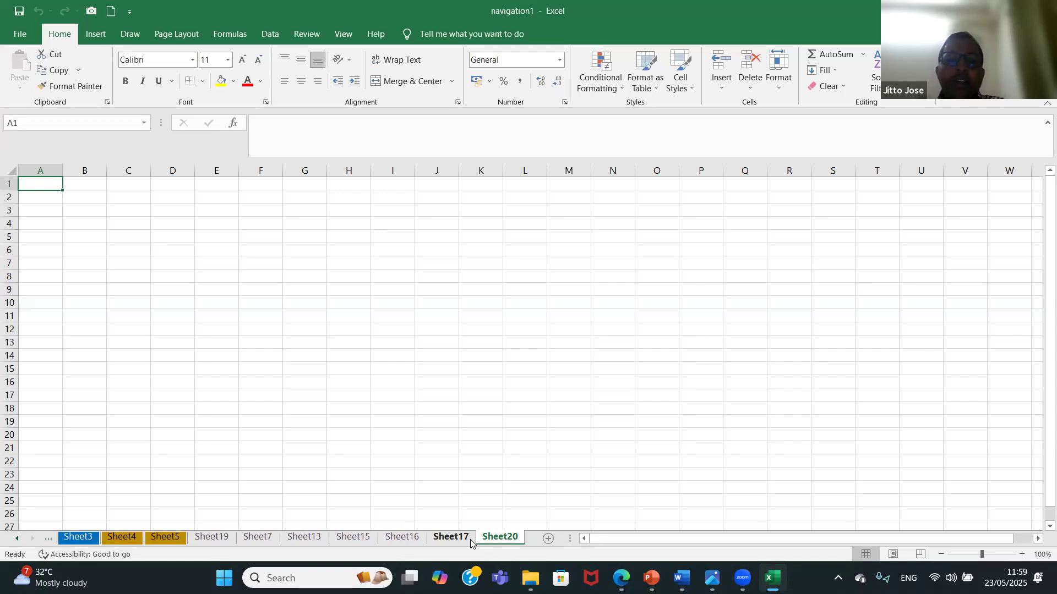
Hide the Sheet18 worksheet located next to SEO Report.
left_click(19, 538)
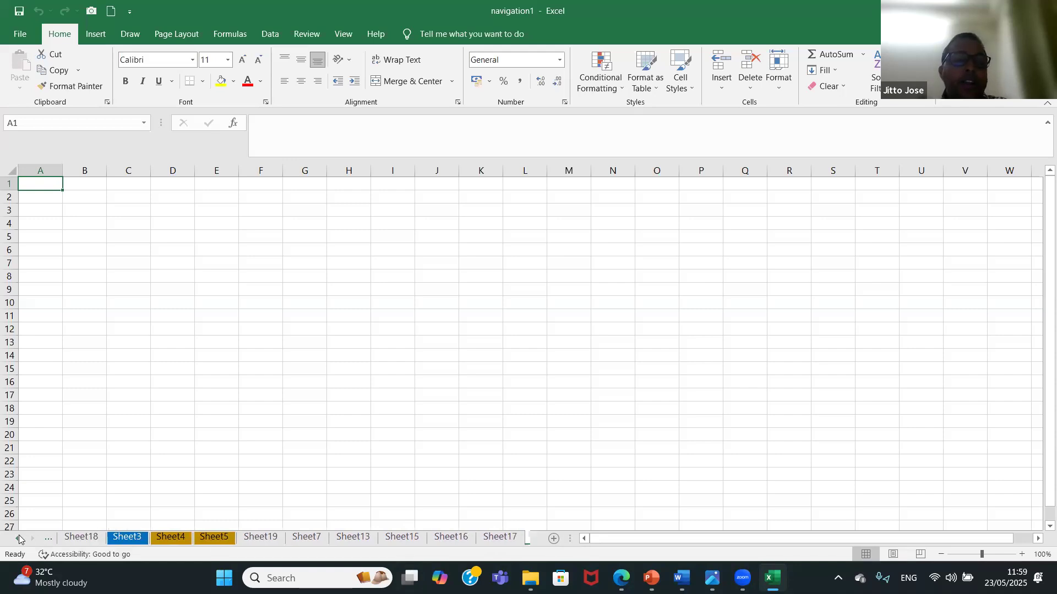
left_click(19, 538)
left_click(149, 538)
right_click(149, 536)
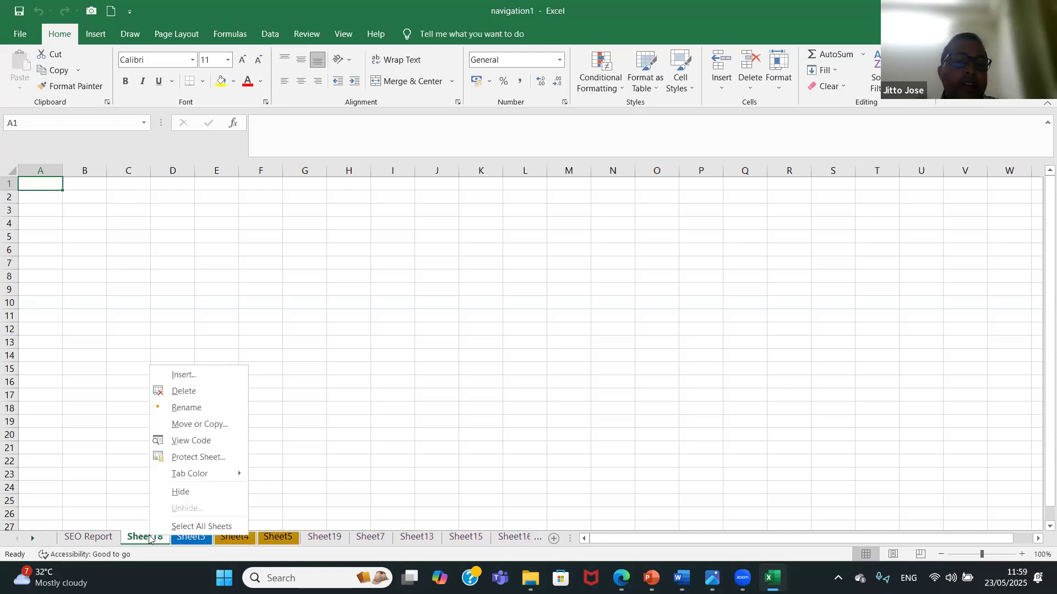
left_click(207, 495)
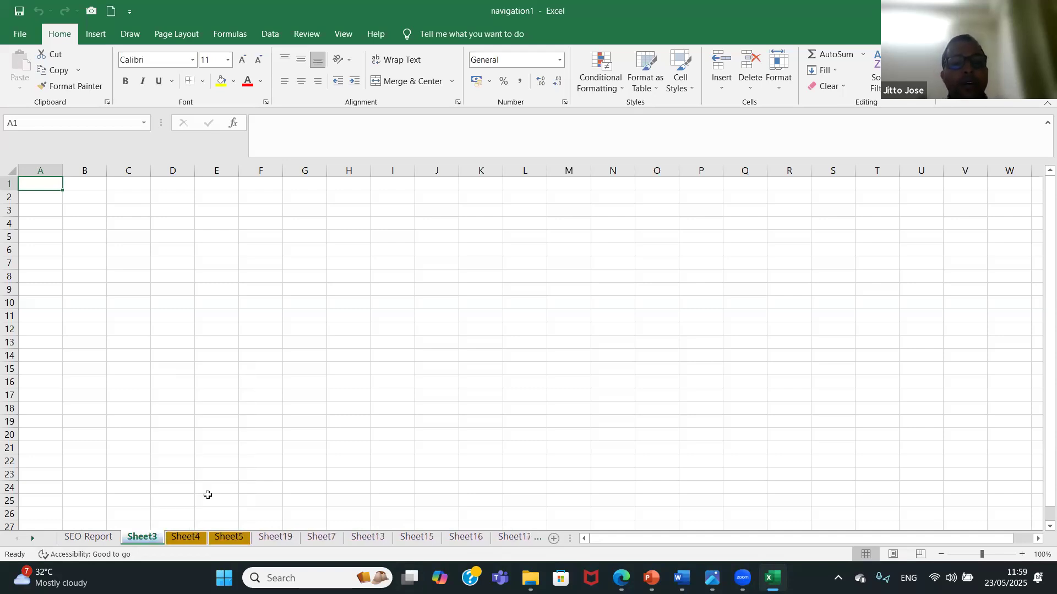
Unhide Sheet18 so it is back between SEO Report and Sheet3.
right_click(142, 540)
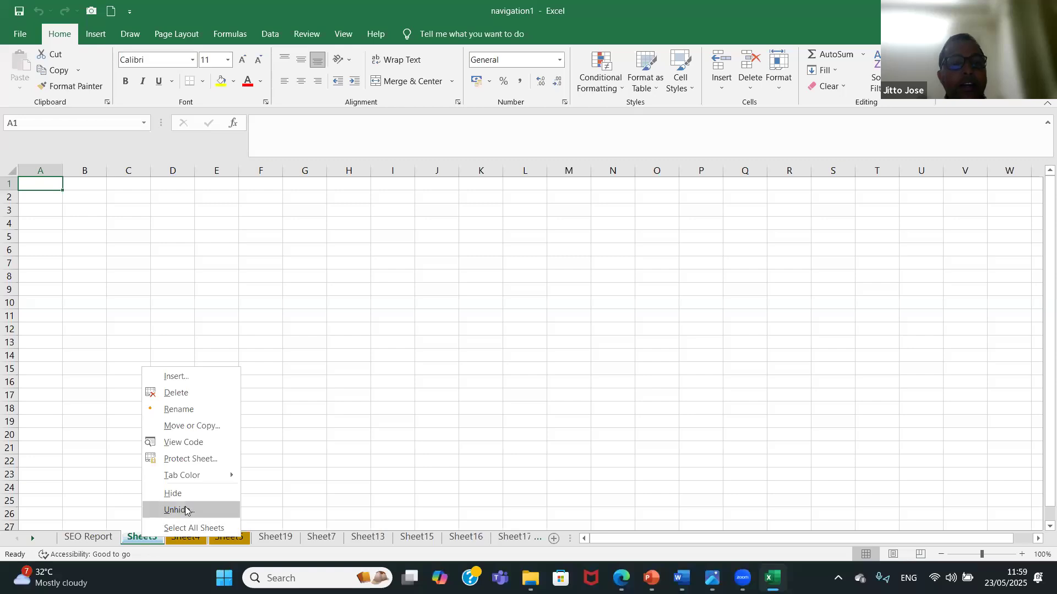
left_click(186, 511)
left_click(218, 543)
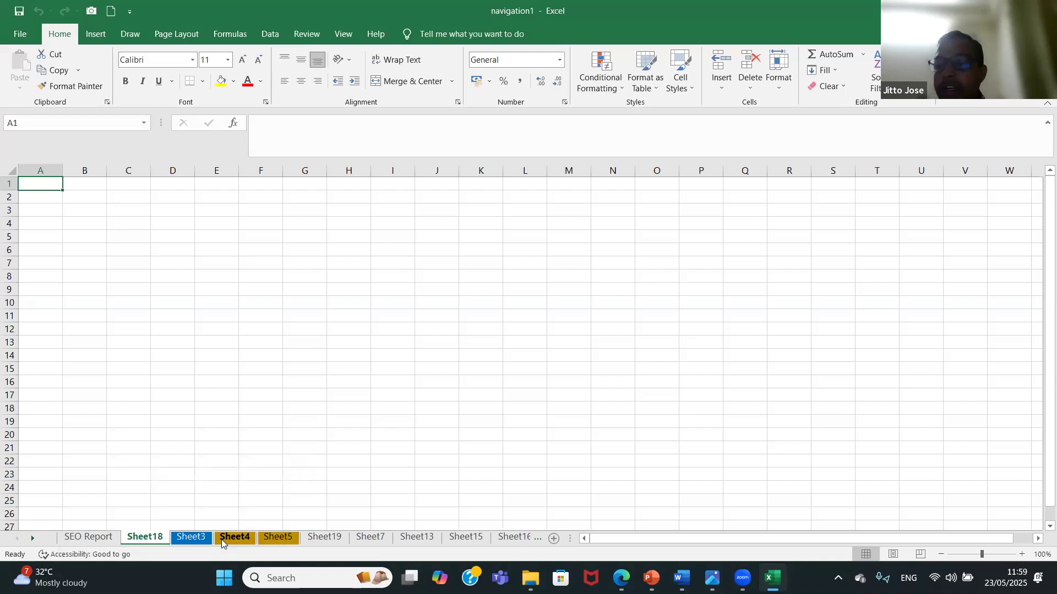
Move SEO Report between Sheet19 and Sheet7, and return it to the first position before Sheet18.
left_click(86, 539)
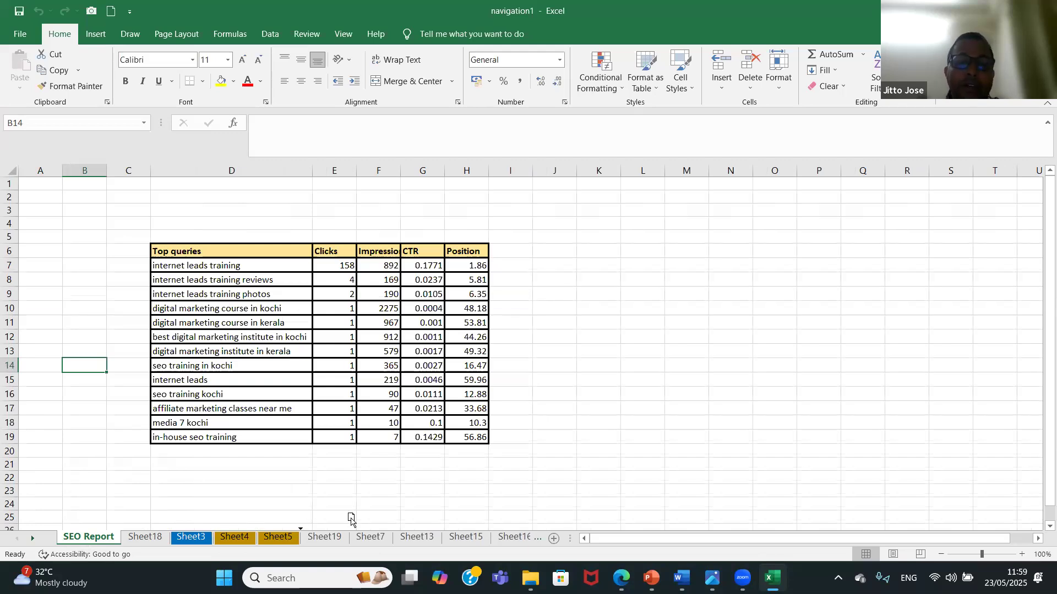
left_click_drag(350, 520, 350, 518)
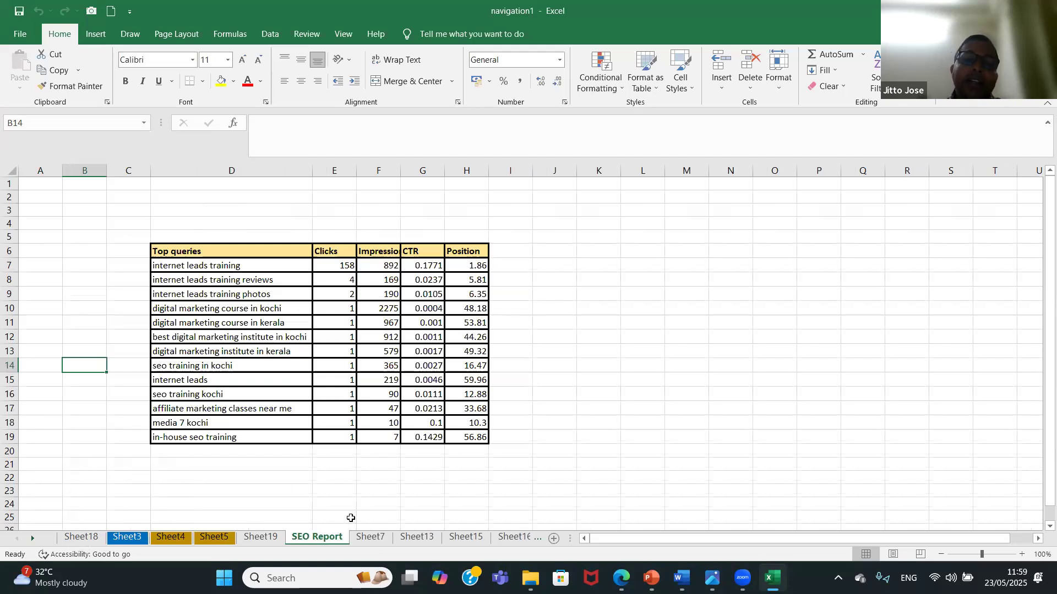
mouse_move(351, 518)
left_mouse_down()
mouse_move(335, 540)
mouse_move(254, 518)
mouse_move(72, 527)
left_mouse_up()
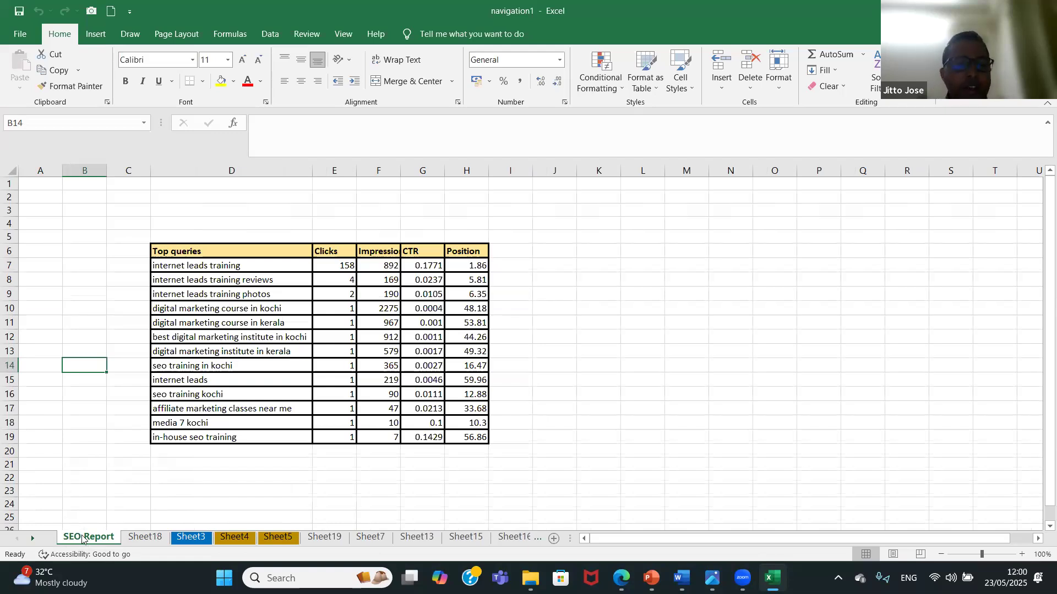
right_click(83, 538)
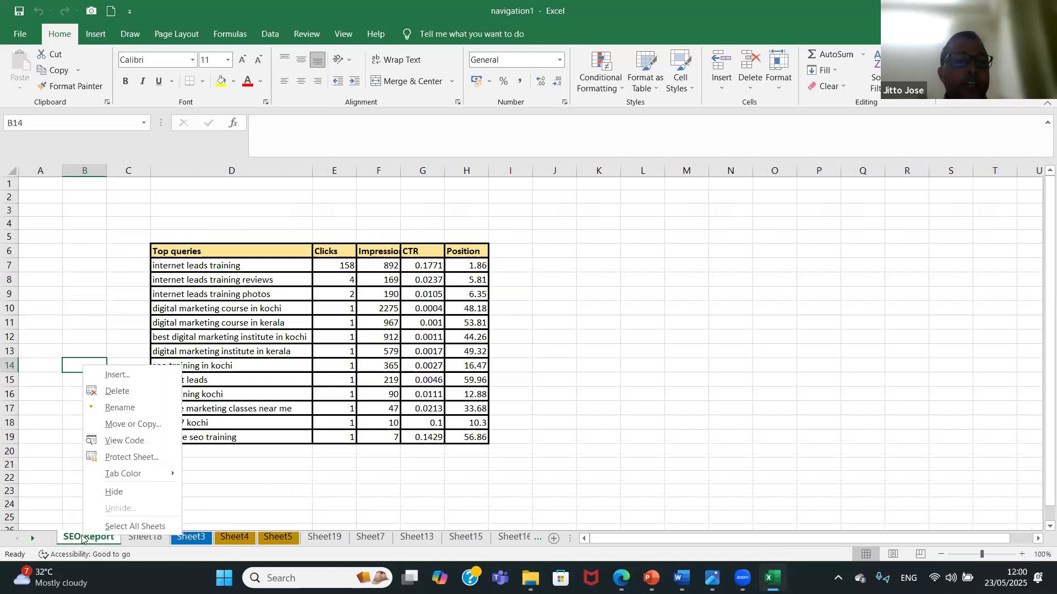
left_click(166, 429)
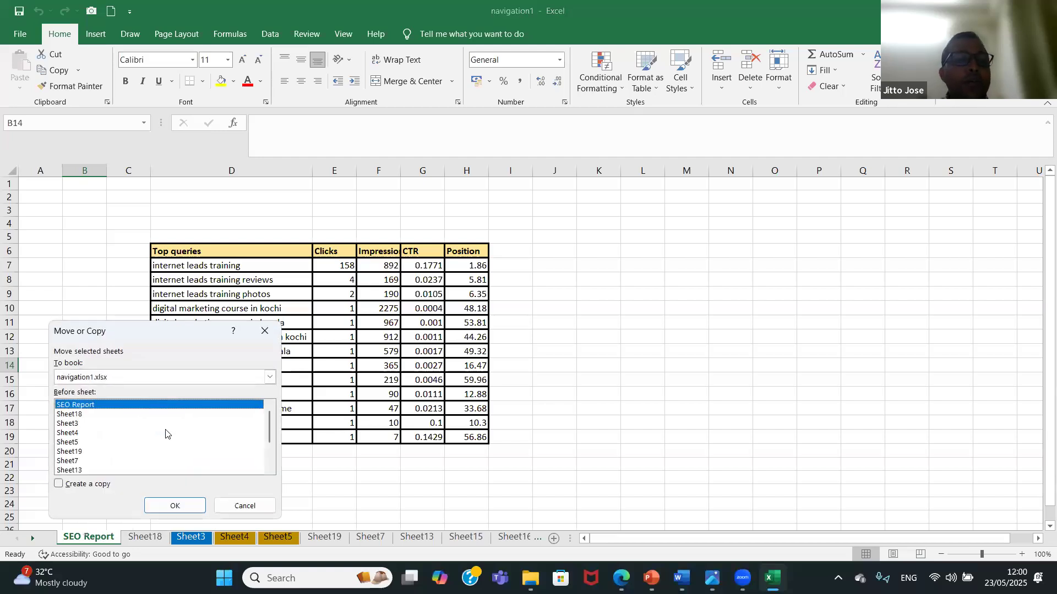
left_click(175, 506)
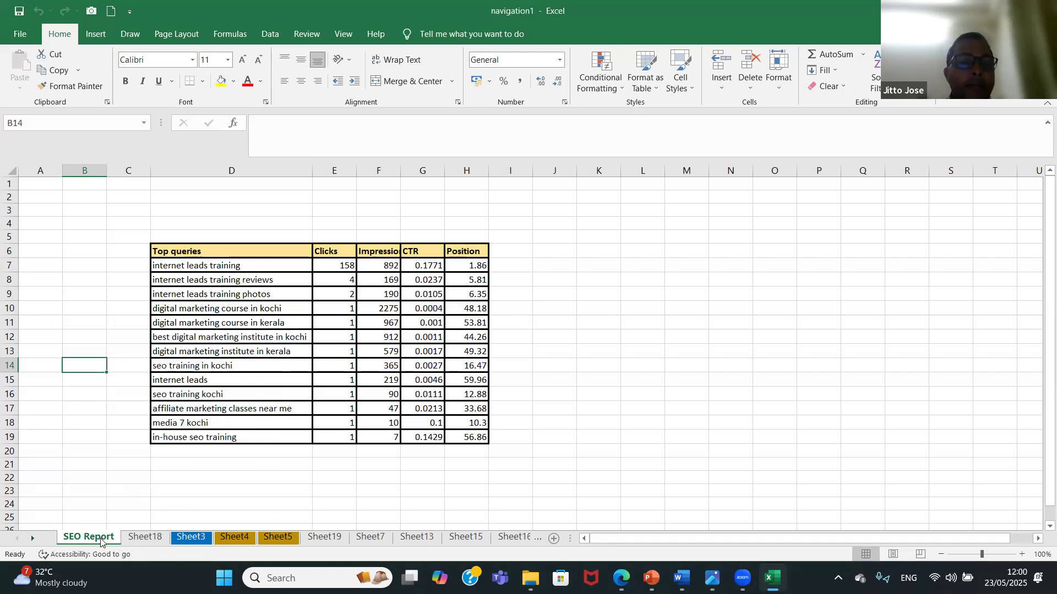
left_click(35, 541)
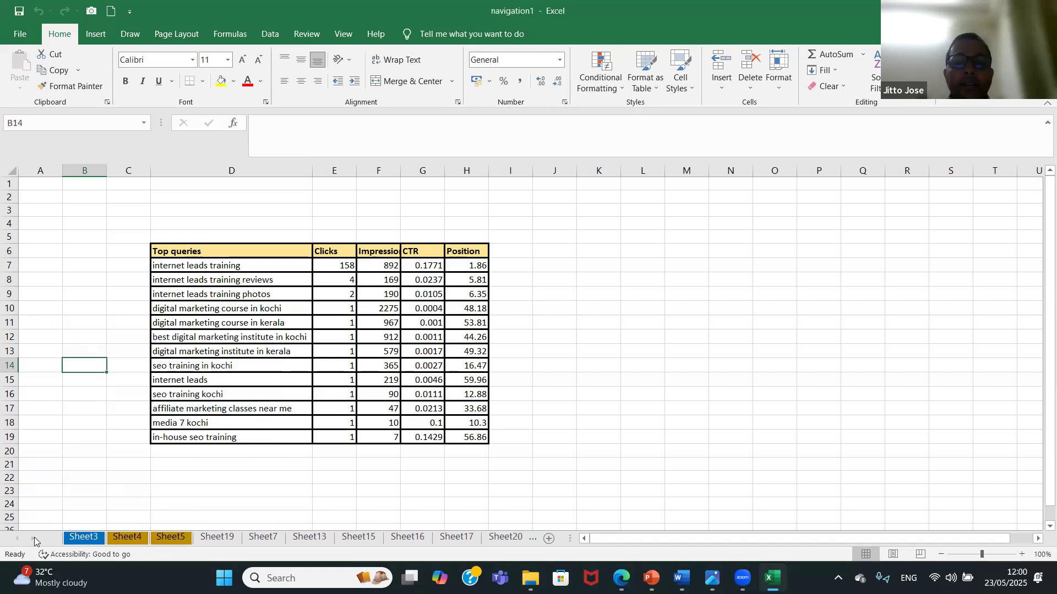
left_click(14, 541)
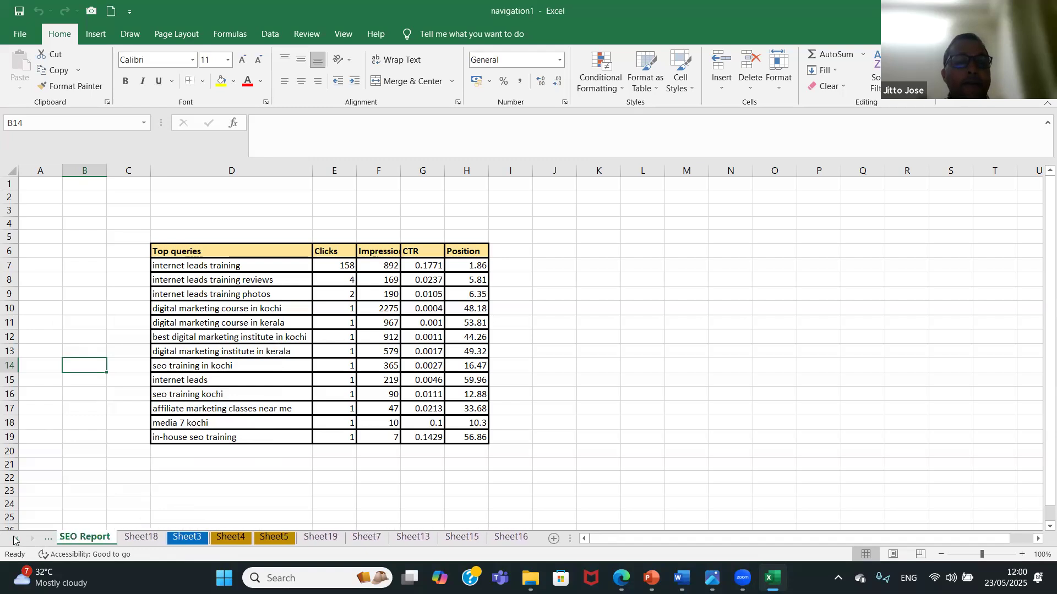
Use Move or Copy to place SEO Report before Sheet4 in navigation1.xlsx.
right_click(84, 538)
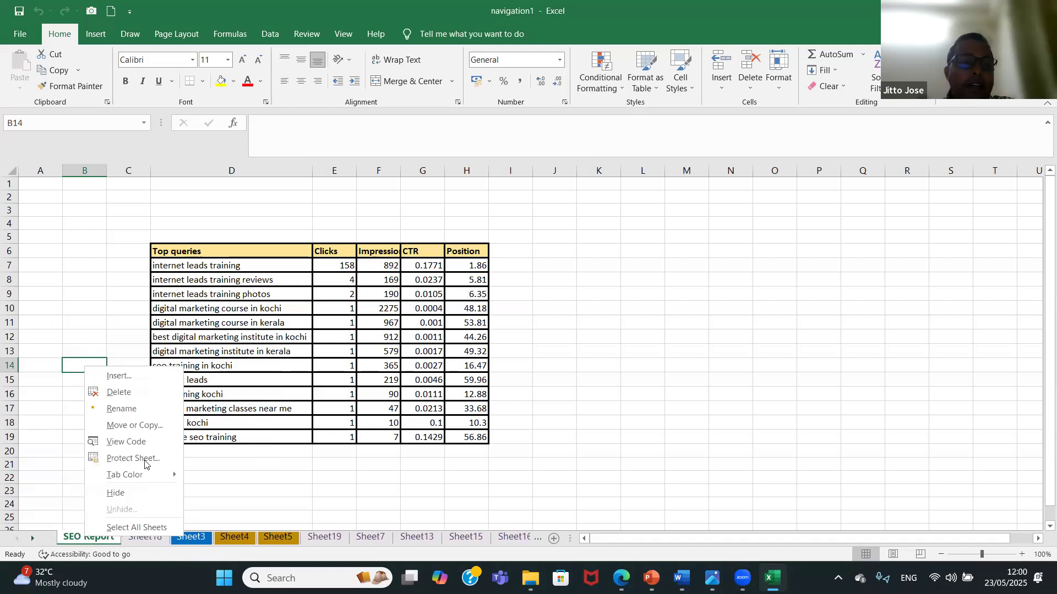
left_click(149, 426)
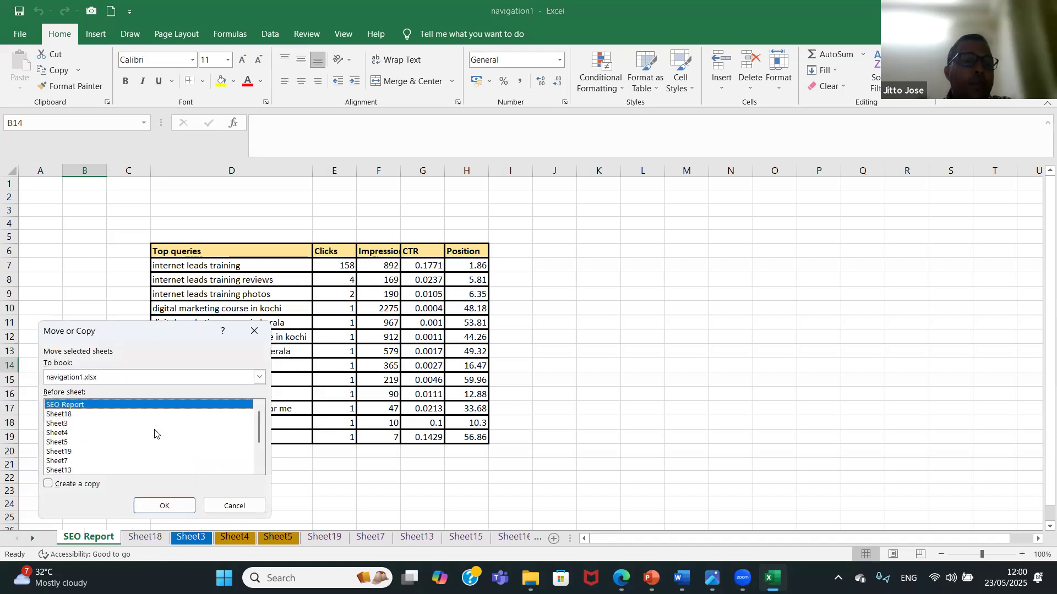
left_click(81, 433)
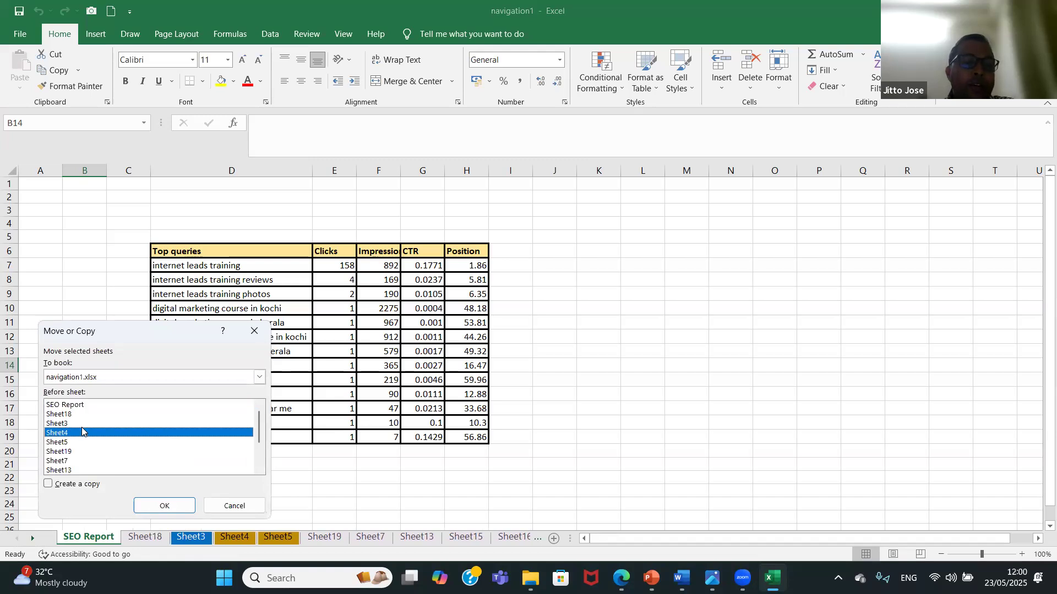
left_click(166, 504)
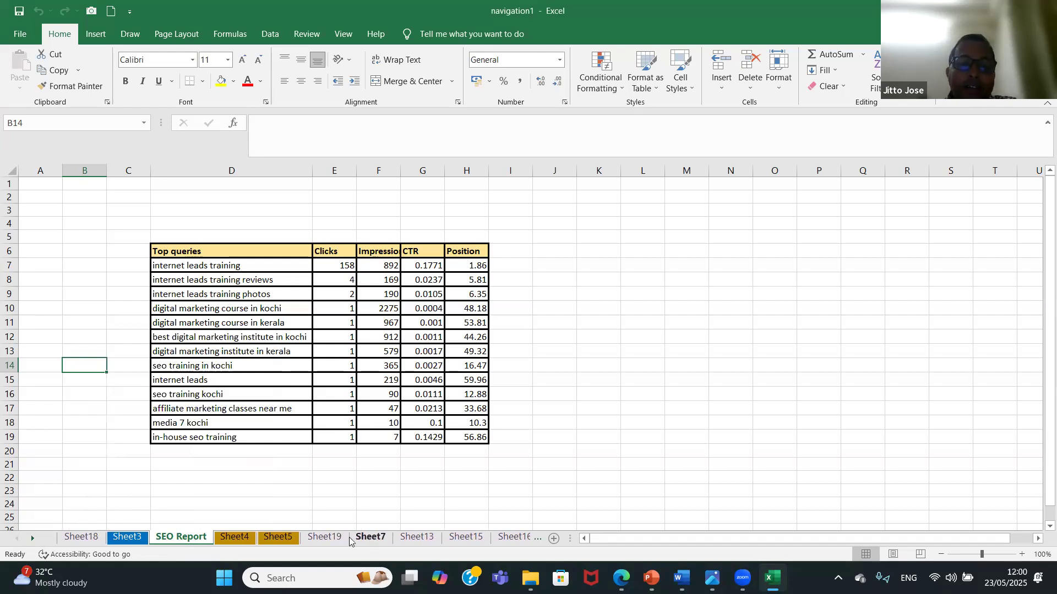
Use Move or Copy to place SEO Report before Sheet7 in the same workbook.
right_click(174, 542)
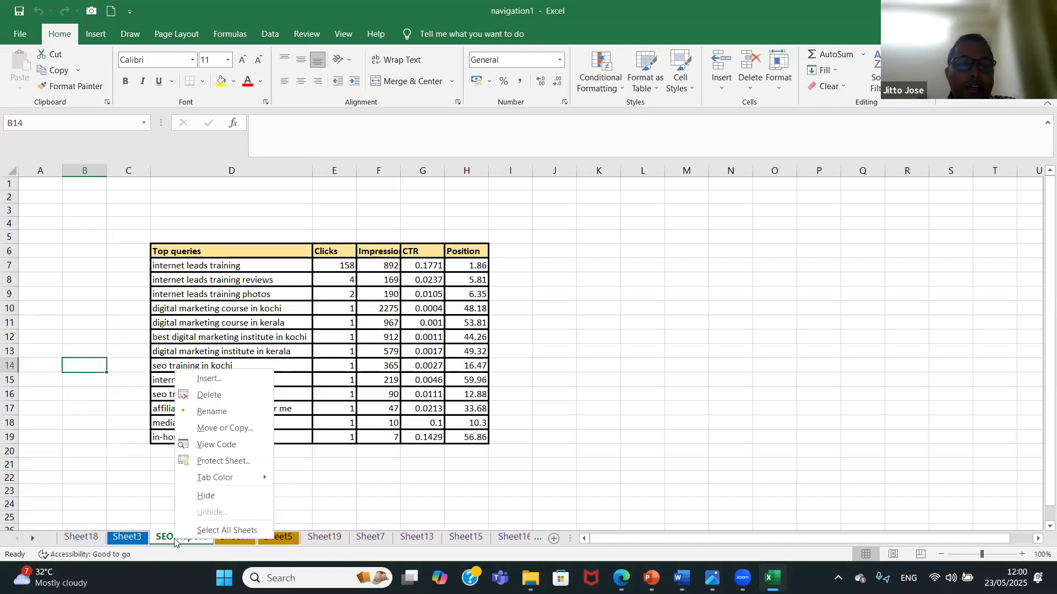
left_click(246, 423)
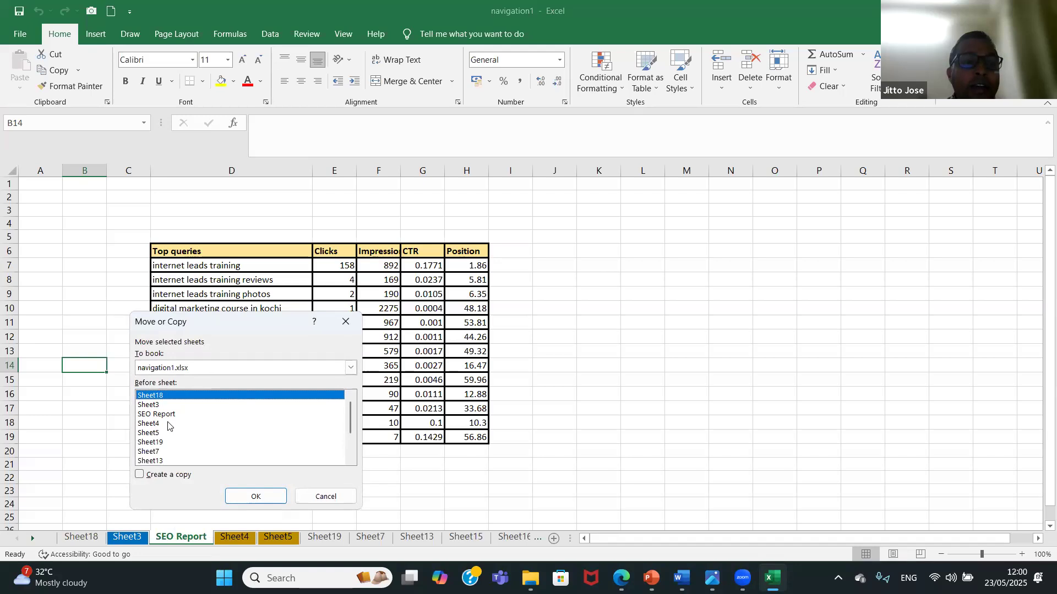
left_click(170, 452)
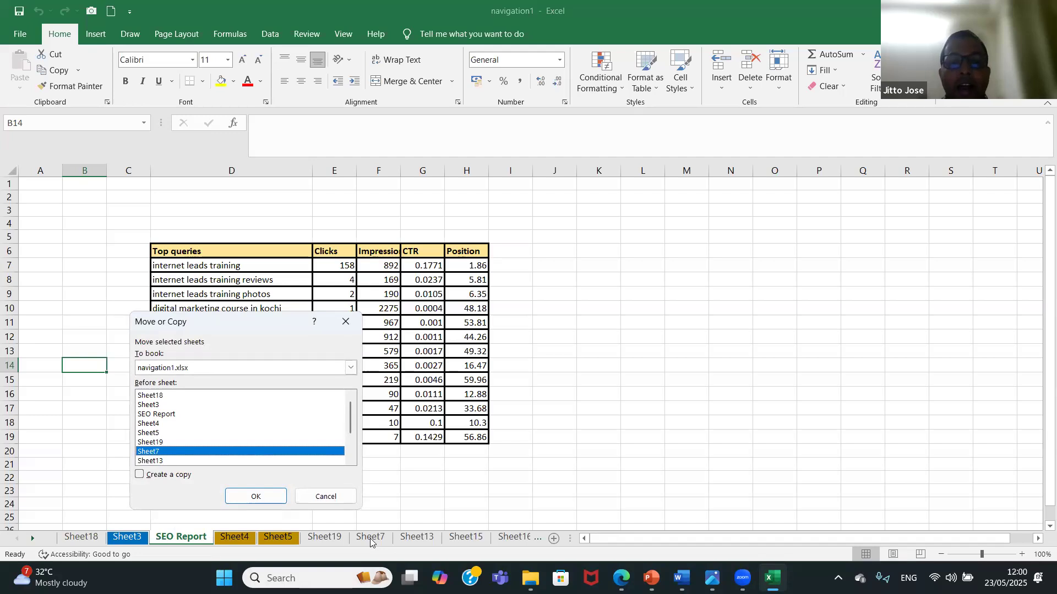
left_click(261, 498)
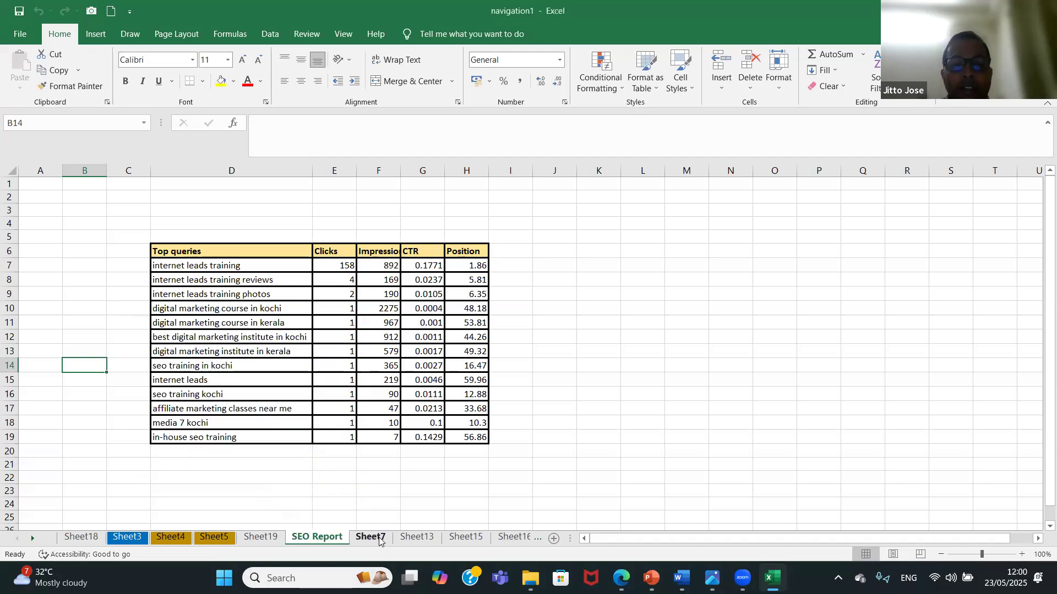
Create a copy of SEO Report before Sheet5 in the same workbook with Move or Copy.
right_click(317, 534)
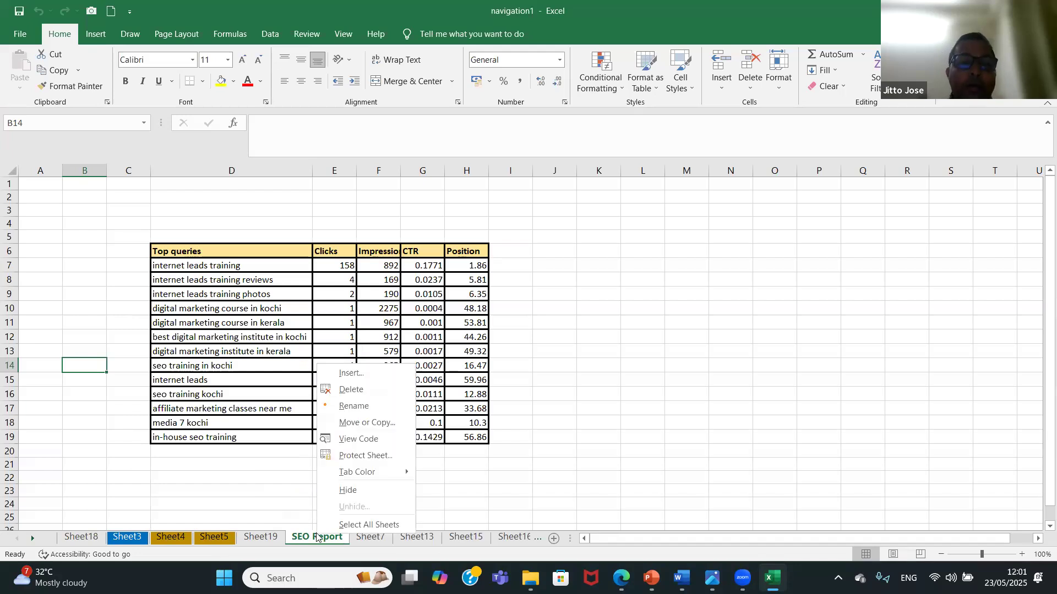
left_click(410, 424)
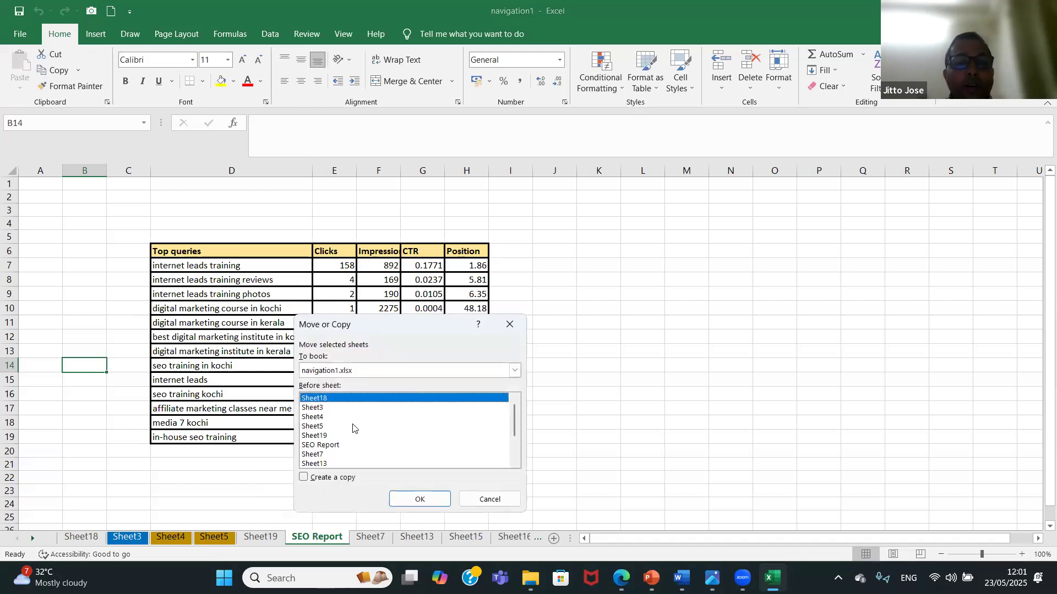
left_click(353, 426)
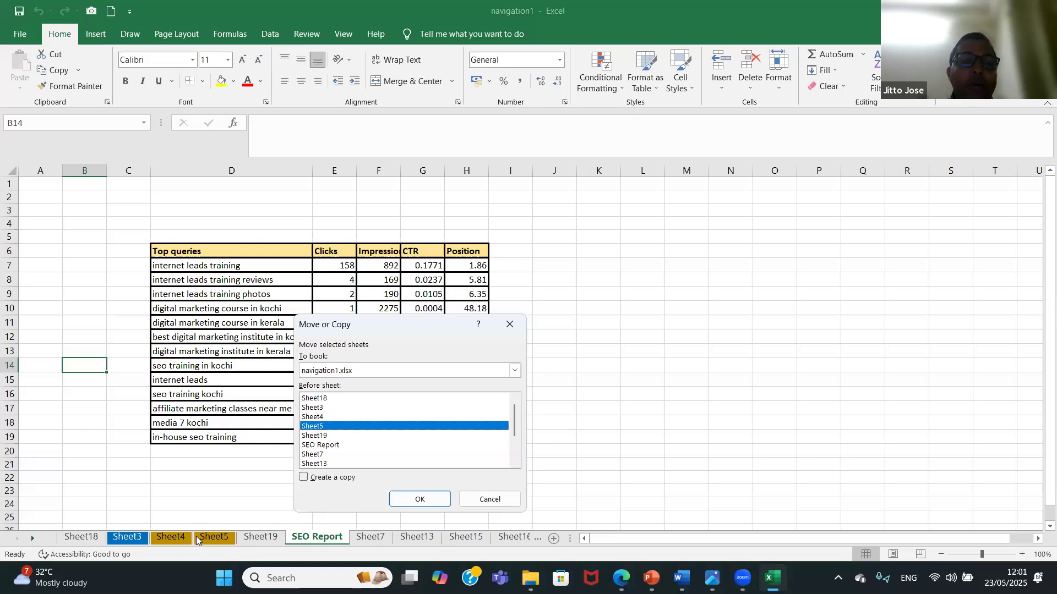
left_click(303, 478)
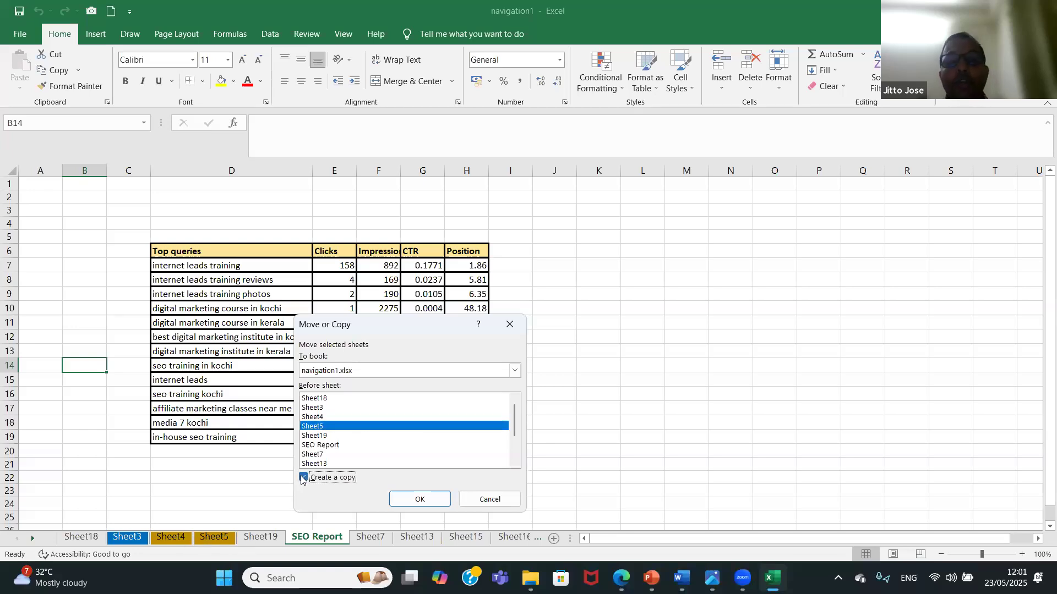
left_click(412, 496)
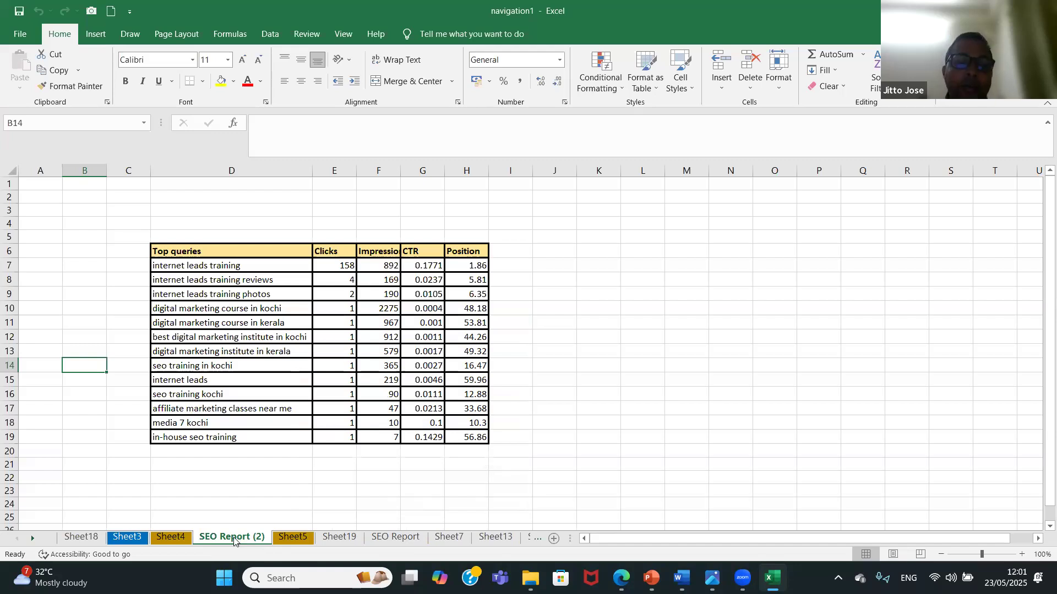
right_click(236, 539)
left_click(287, 411)
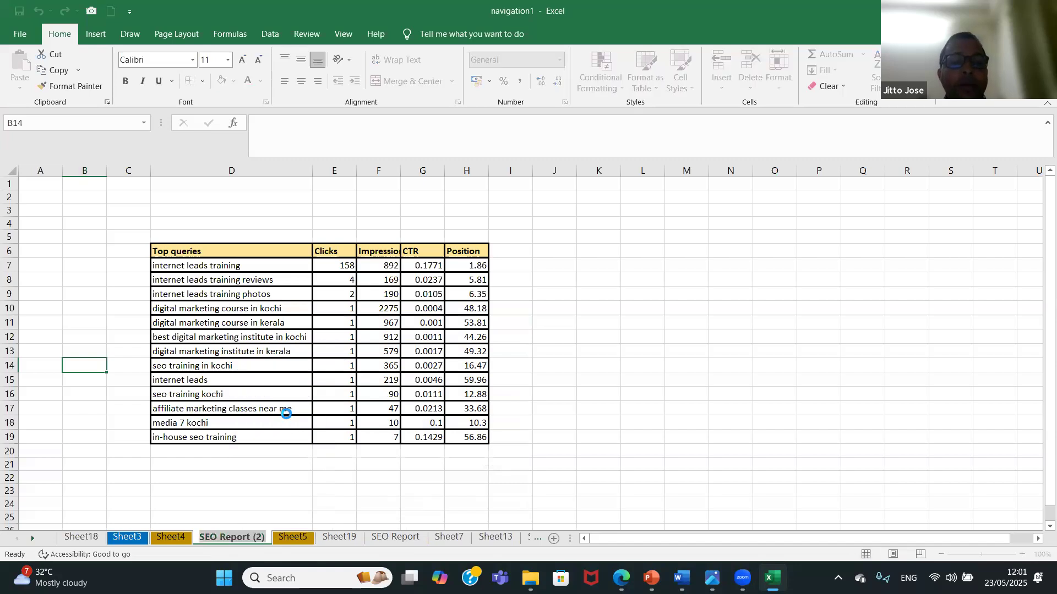
left_click(425, 474)
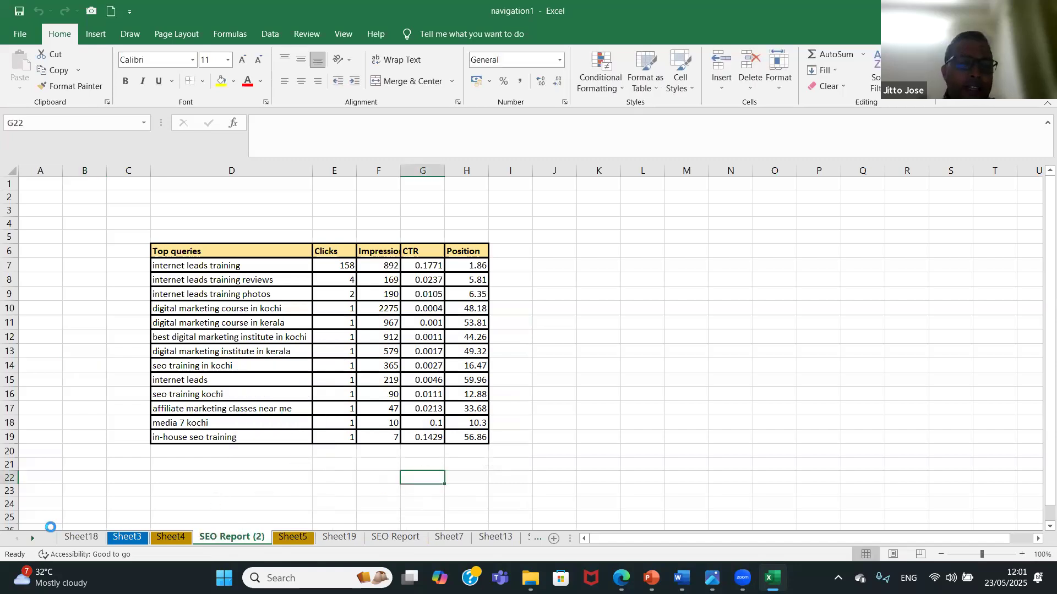
Move the SEO Report (2) sheet into a new workbook with Move or Copy, and close that workbook without saving.
right_click(224, 538)
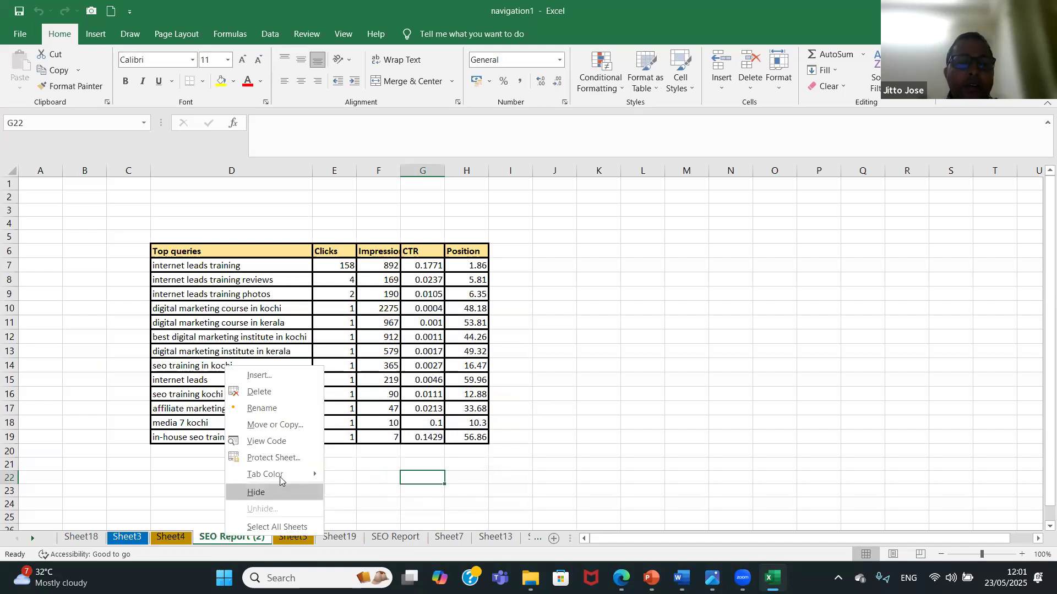
left_click(308, 428)
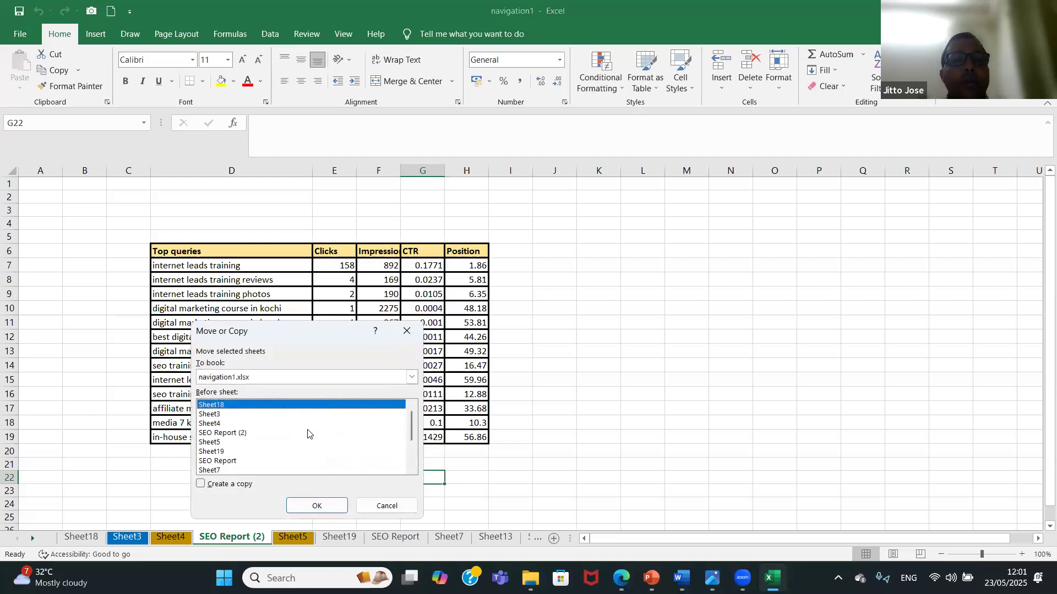
left_click(316, 380)
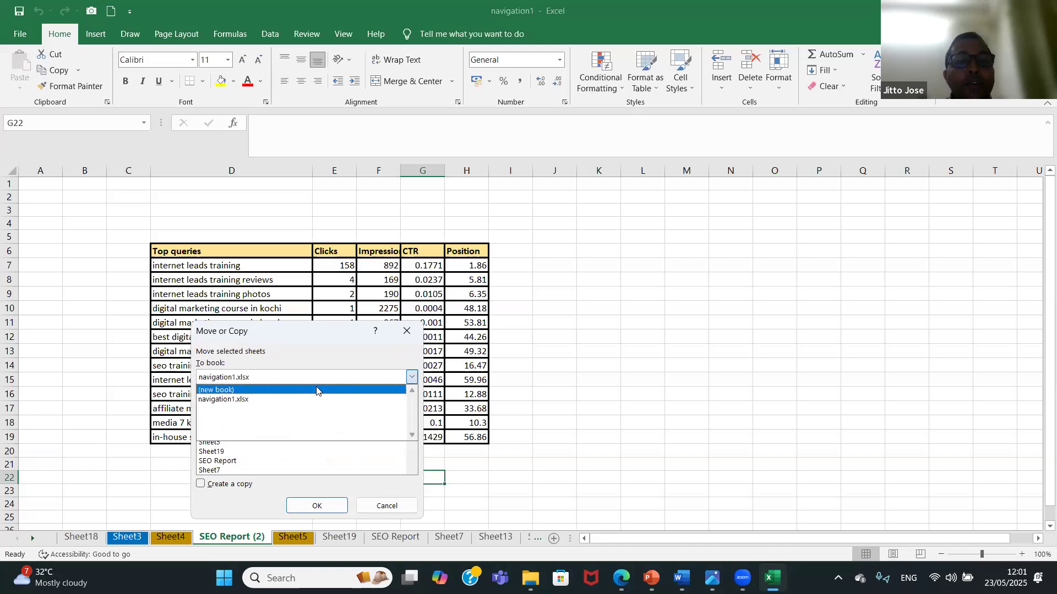
left_click(317, 391)
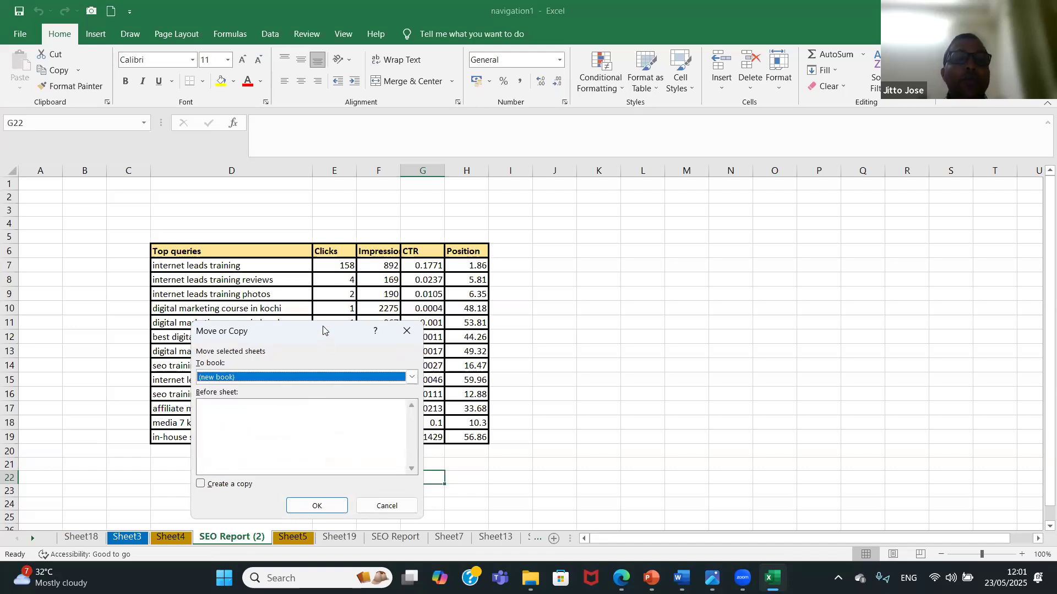
left_click_drag(323, 329, 316, 224)
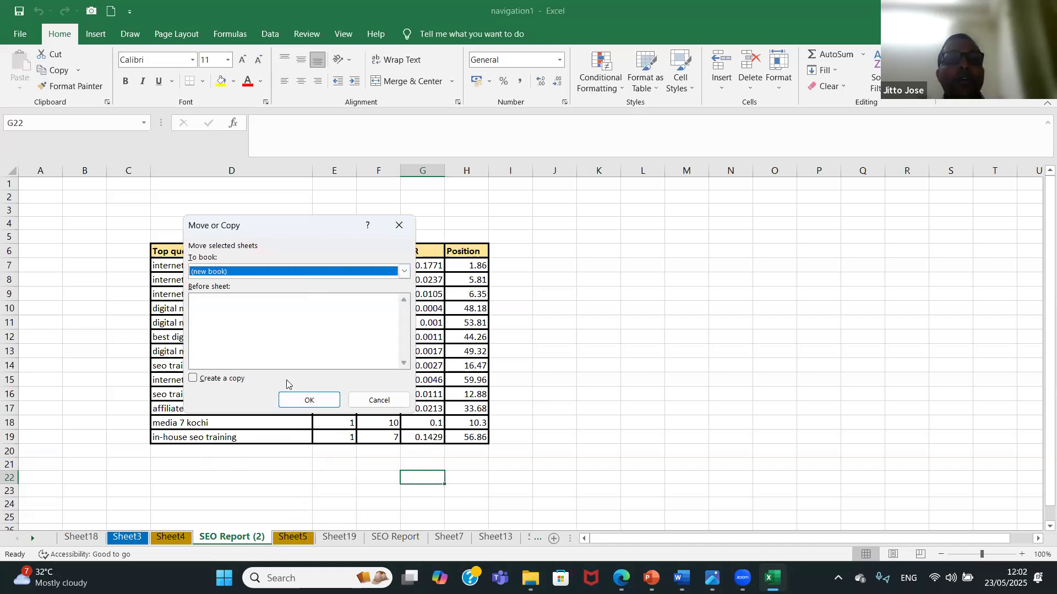
left_click(308, 401)
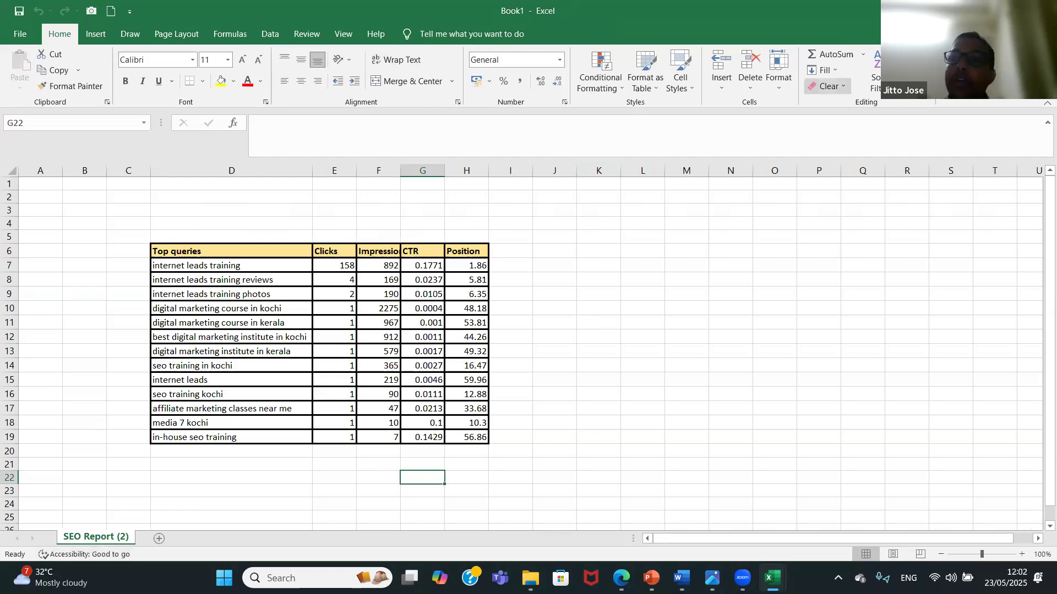
left_click(1041, 11)
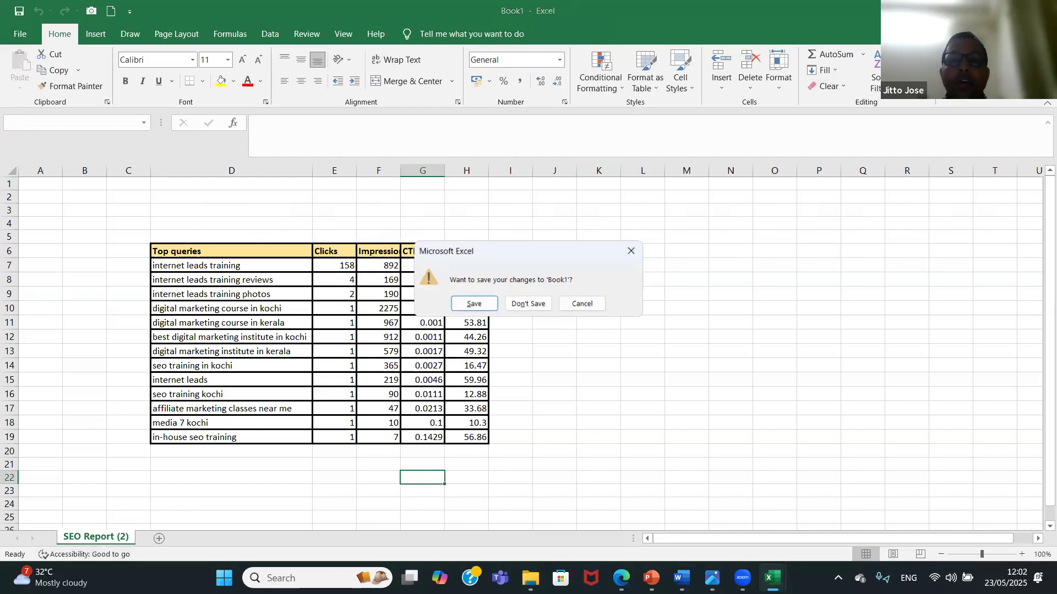
left_click(527, 304)
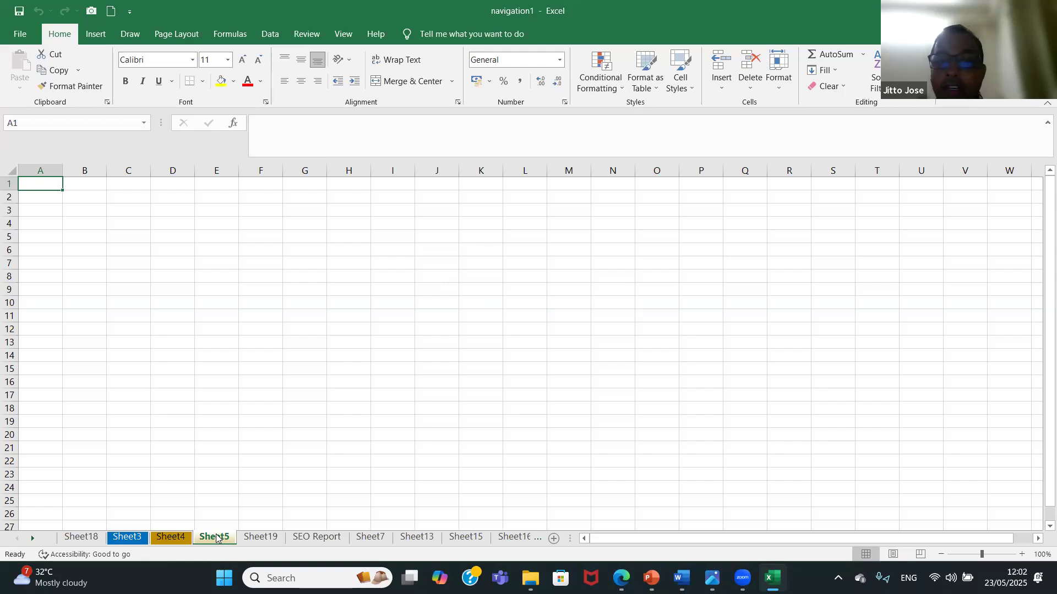
Create a copy of the SEO Report sheet in a new workbook, and close that workbook without saving.
left_click(340, 540)
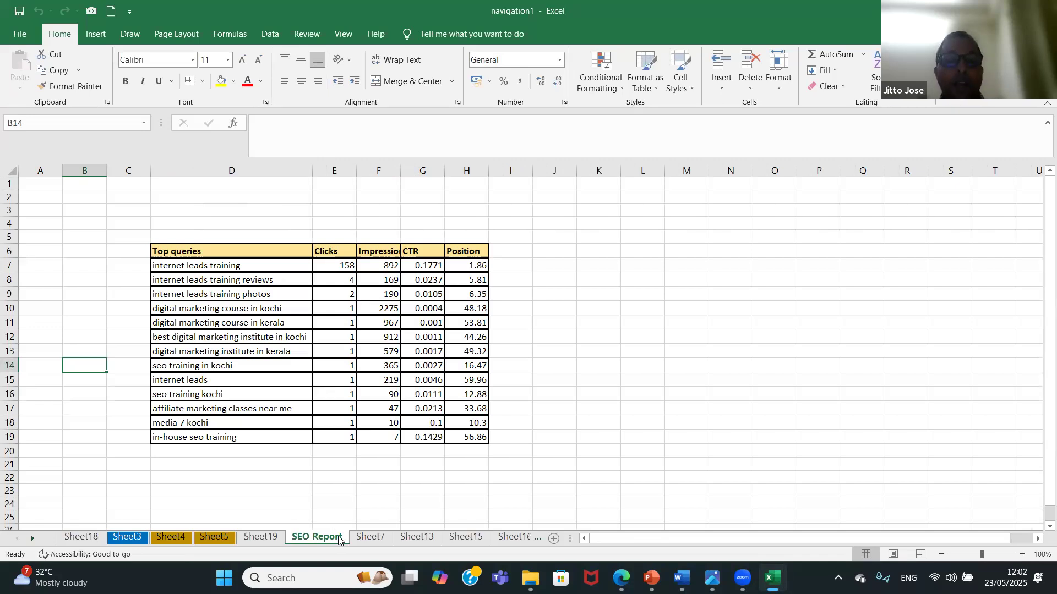
right_click(339, 538)
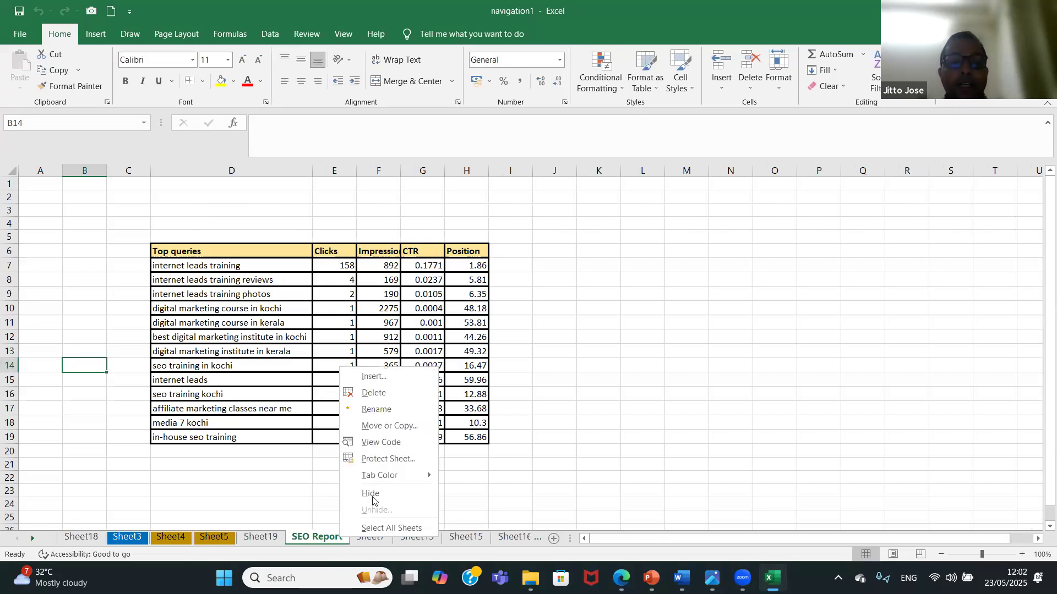
left_click(398, 431)
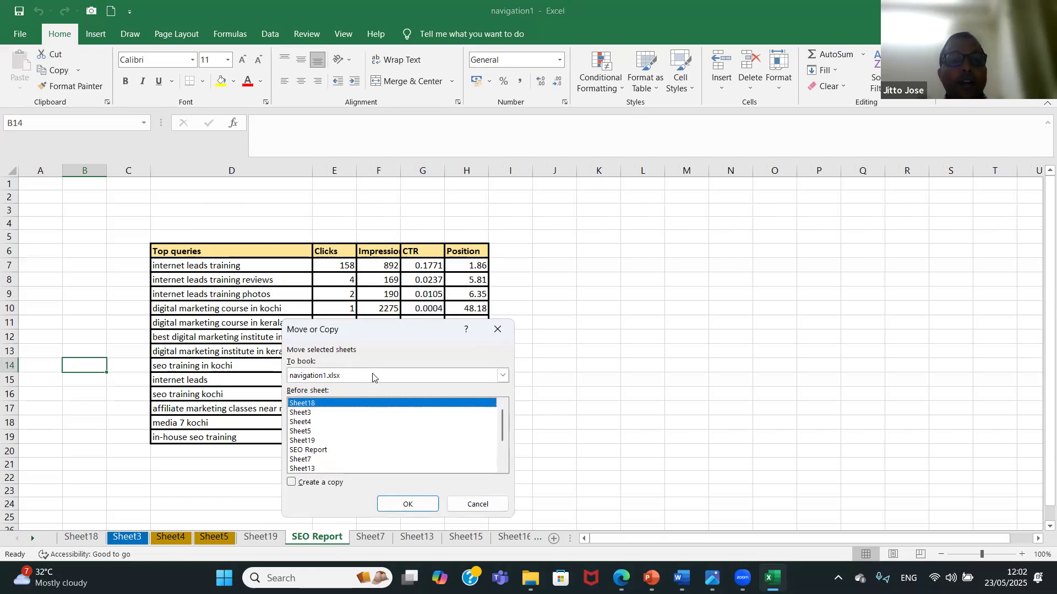
left_click(375, 377)
left_click(377, 388)
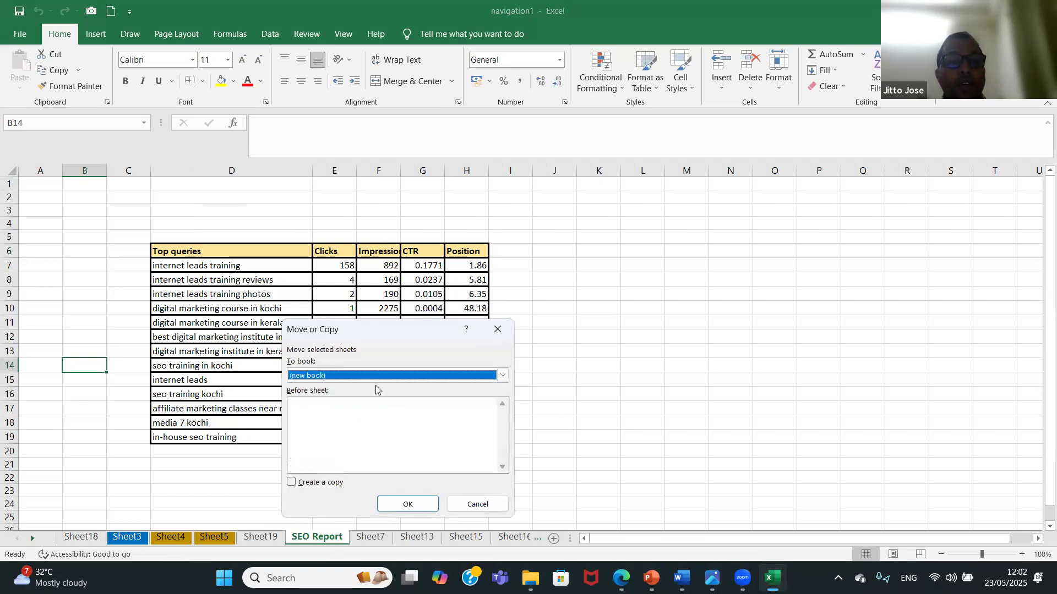
left_click(291, 483)
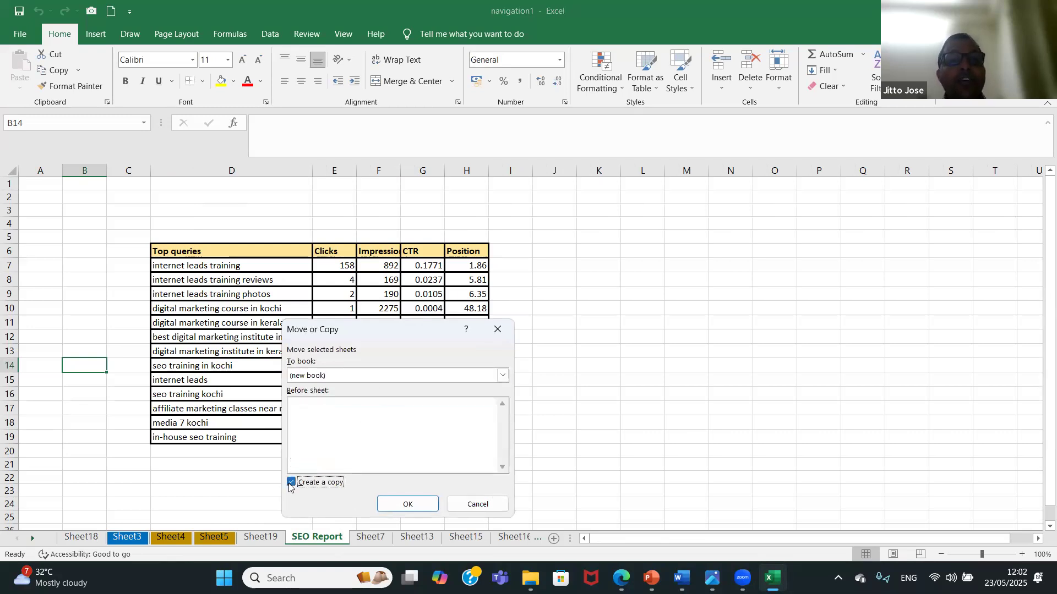
left_click(401, 509)
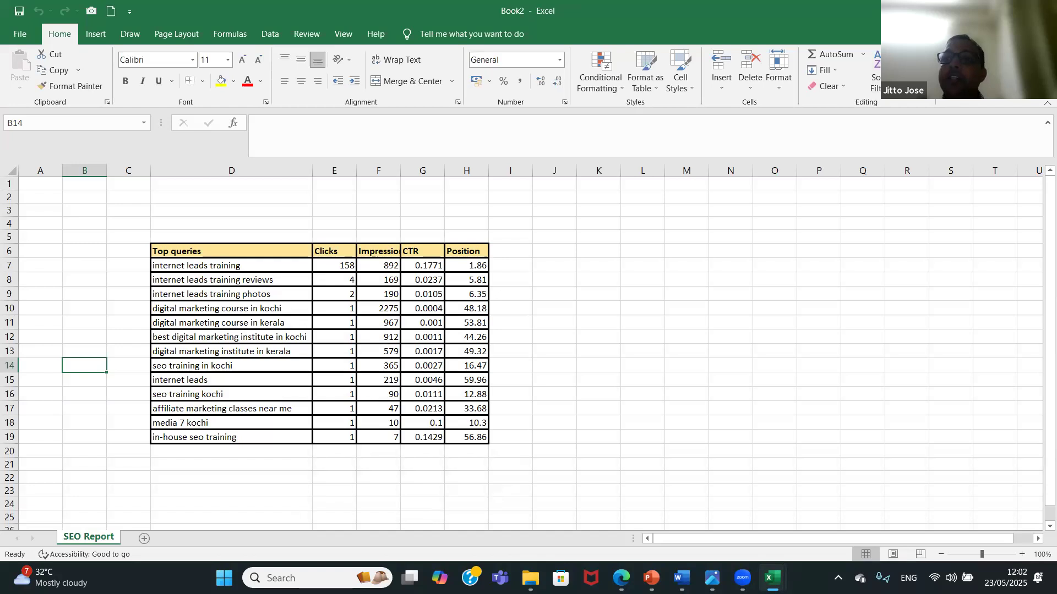
left_click(1042, 11)
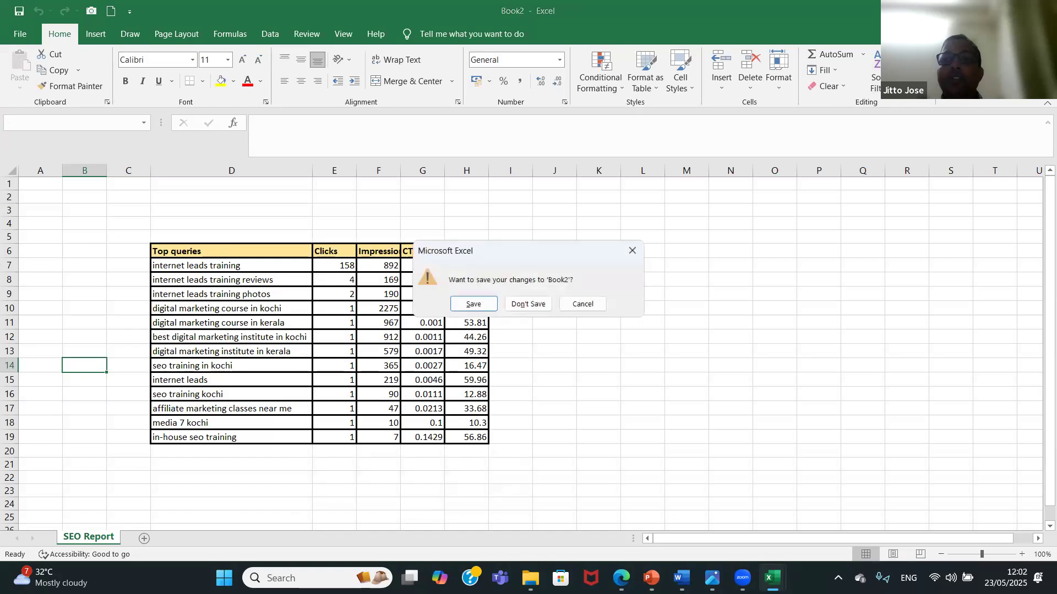
left_click(527, 304)
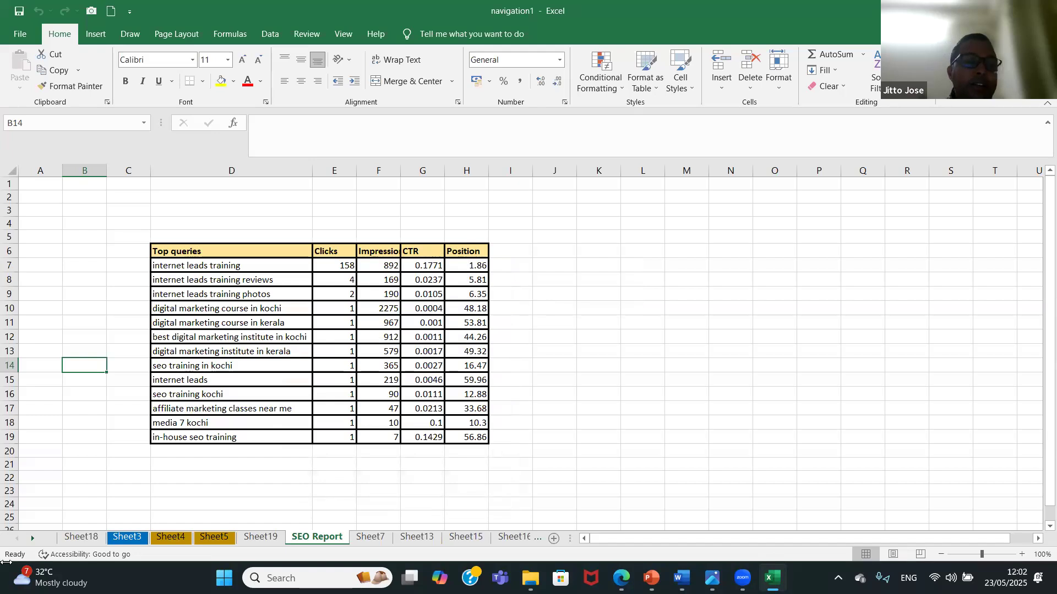
Save the navigation1 workbook.
left_click(32, 537)
left_click(34, 538)
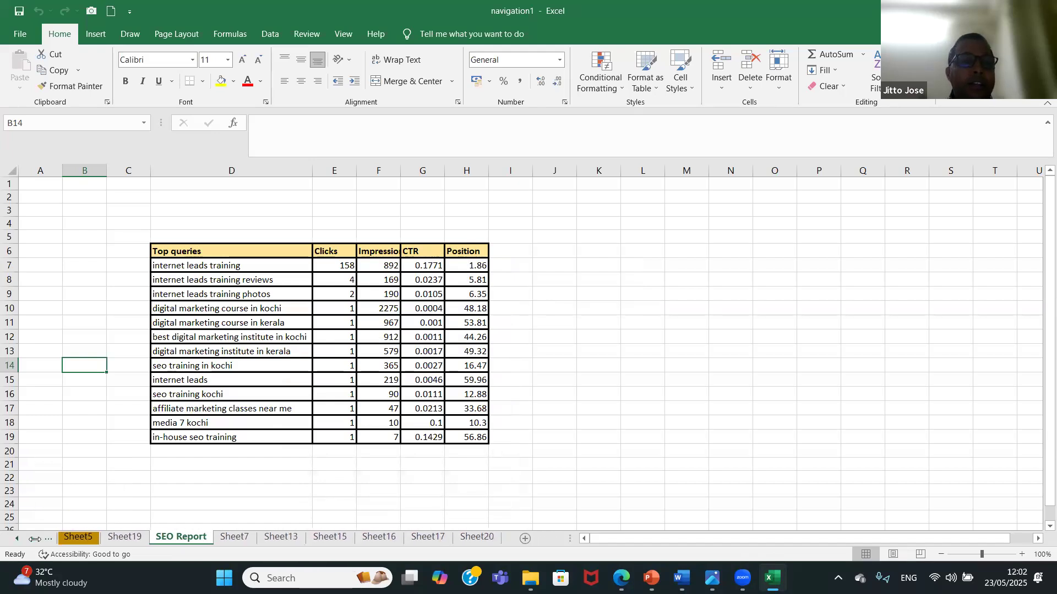
left_click(17, 538)
left_click(17, 538)
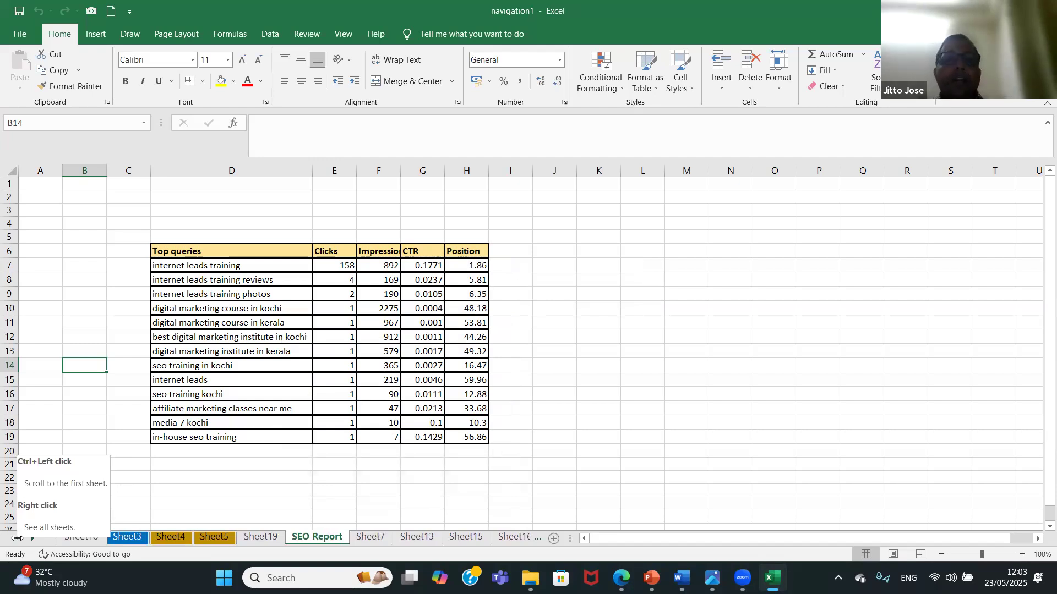
left_click(19, 40)
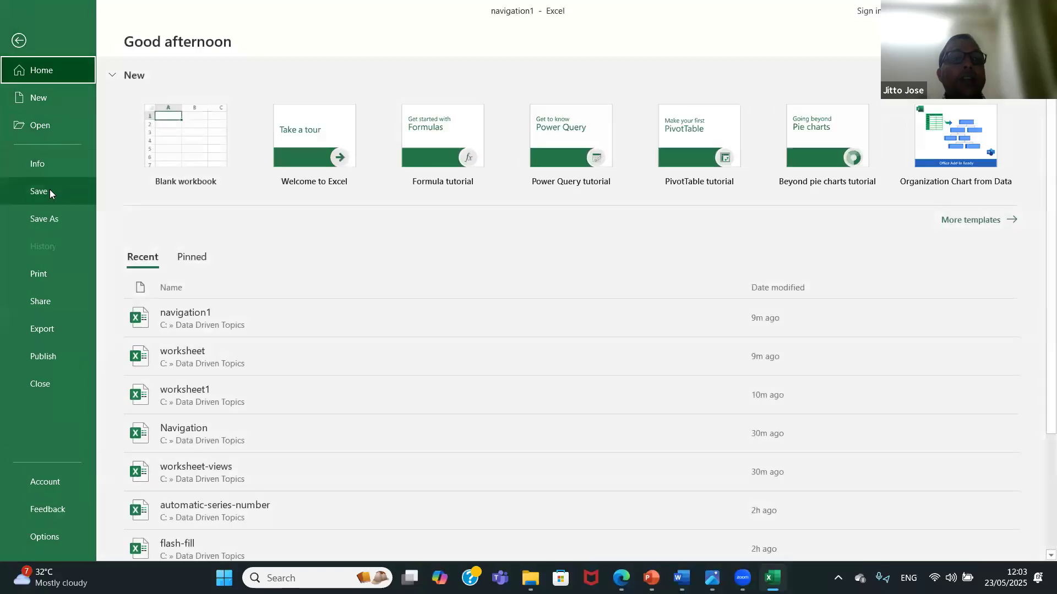
left_click(49, 191)
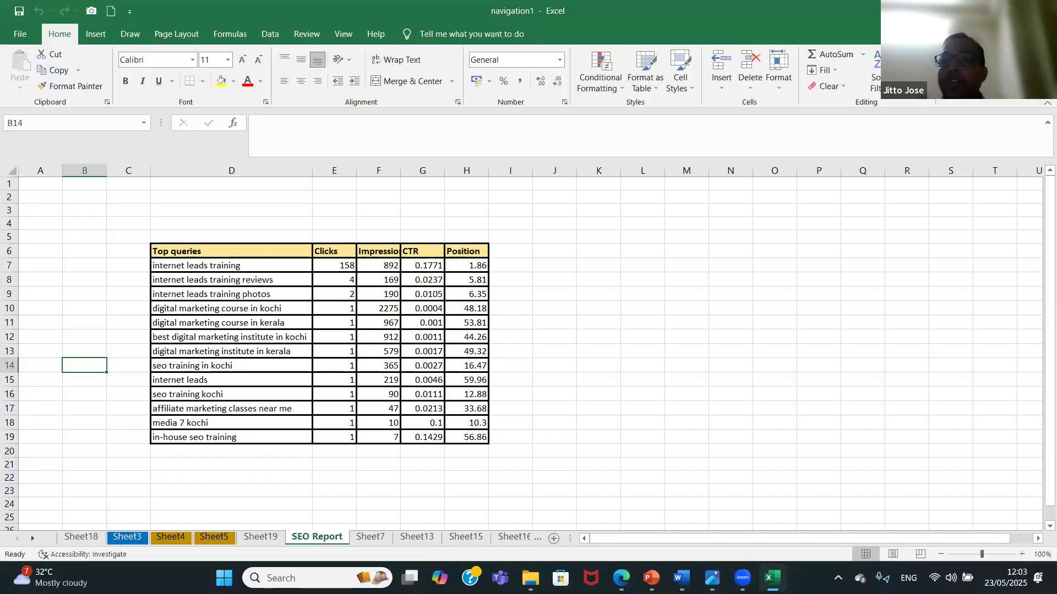
Switch to File Explorer and open the worksheet-views workbook from the Data Driven Topics folder.
key("alt+Tab")
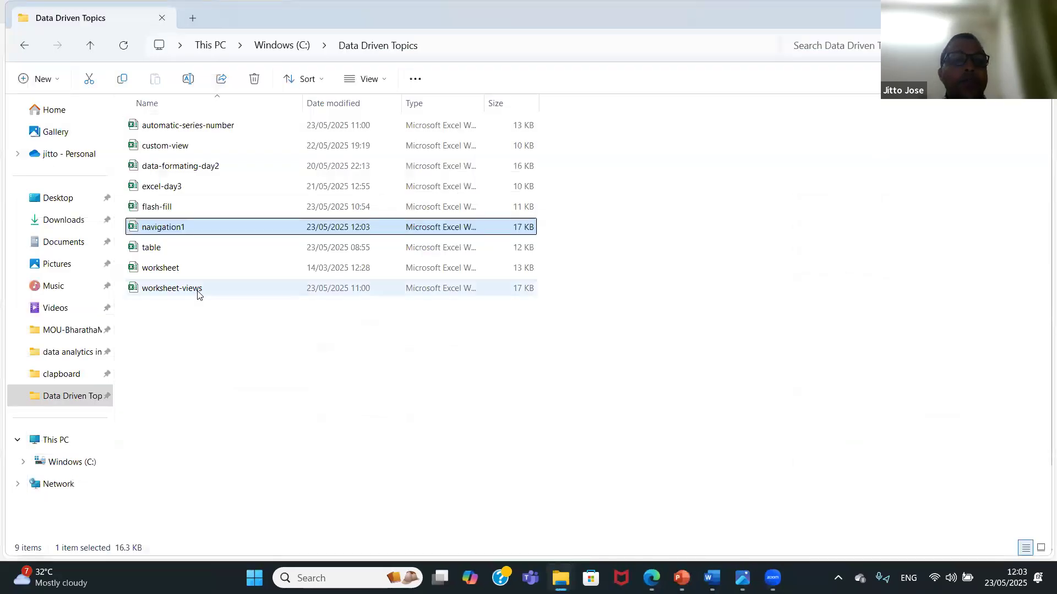
double_click(201, 290)
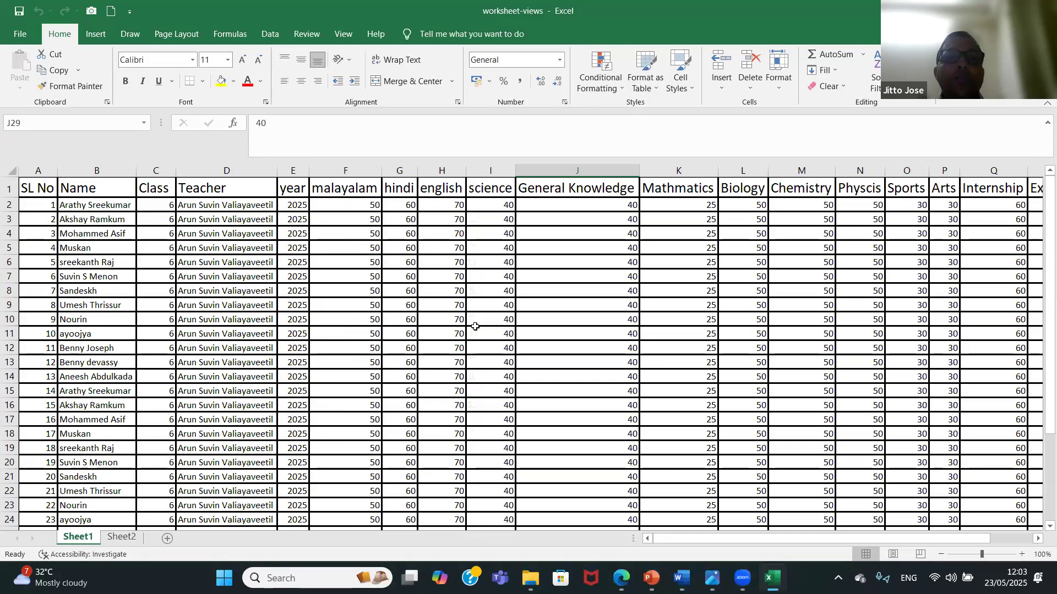
mouse_move(1040, 225)
left_mouse_down()
mouse_move(1039, 376)
mouse_move(1040, 214)
left_mouse_up()
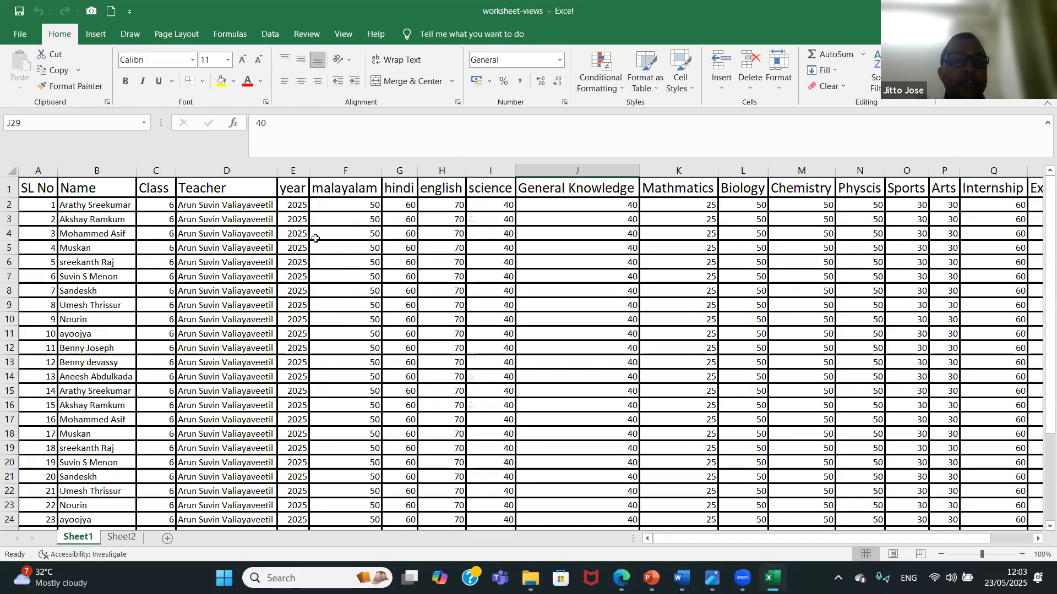
Copy rows 2 to 31 of Sheet1 and paste them directly below the data, starting at A32.
left_click_drag(13, 203, 62, 497)
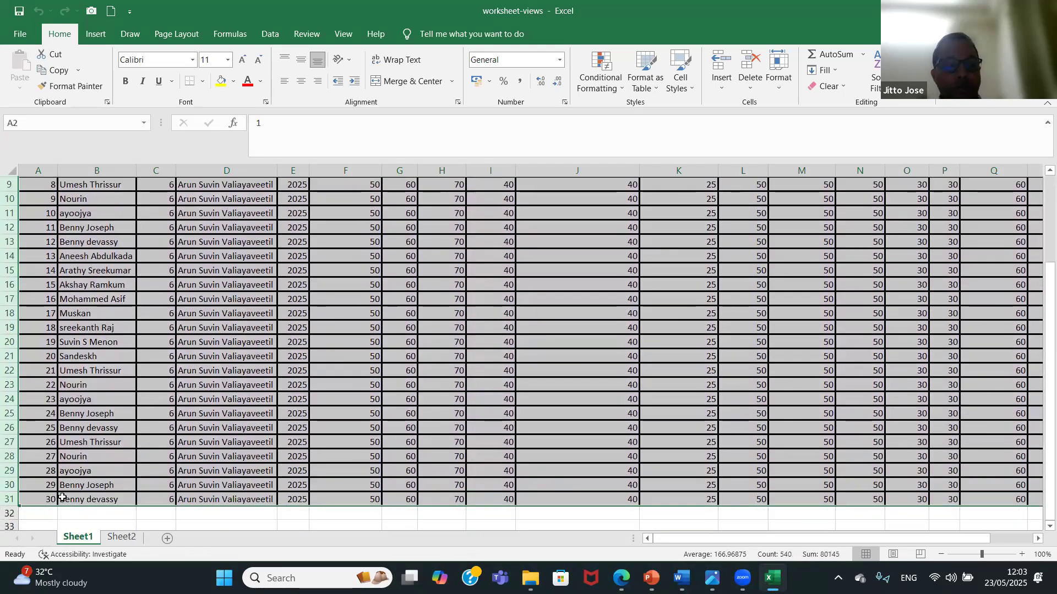
key("ctrl+c")
left_click(49, 513)
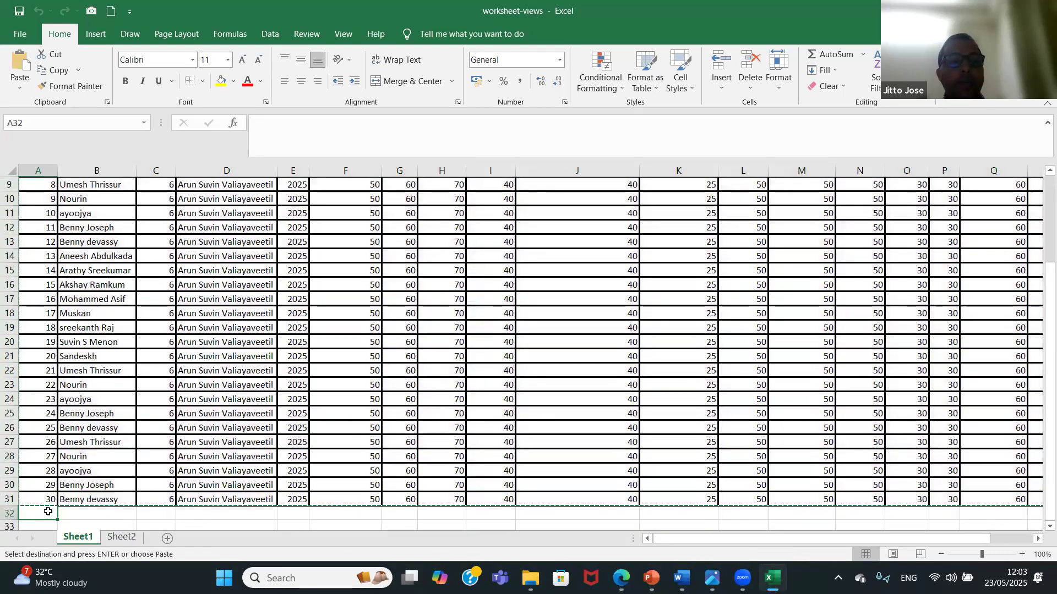
key("ctrl+v")
left_click(343, 371)
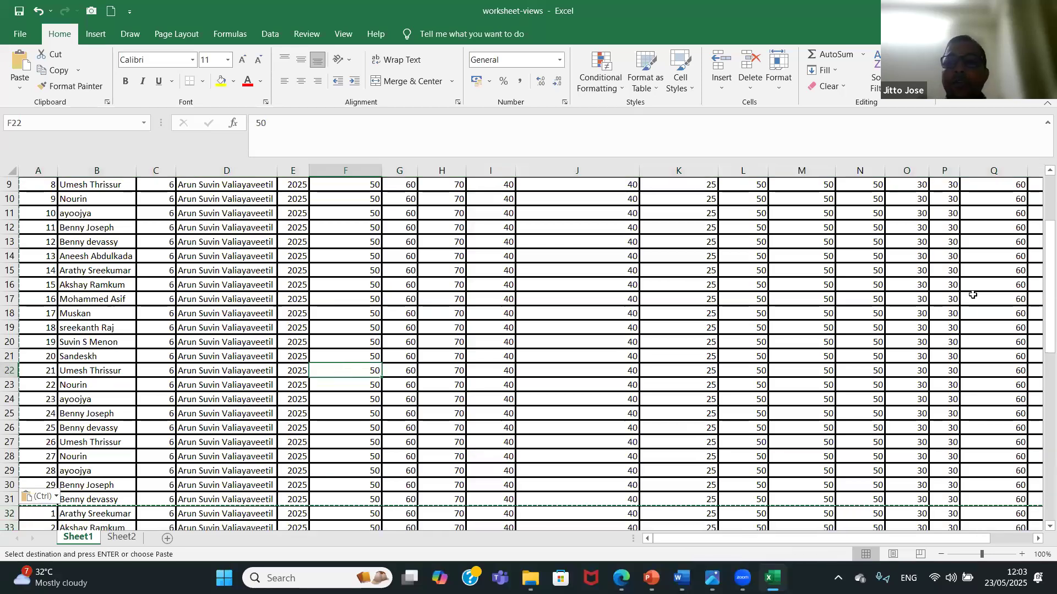
Fill header row 1 of Sheet1 with yellow and save the workbook.
mouse_move(1039, 259)
left_mouse_down()
mouse_move(1040, 311)
mouse_move(1039, 261)
left_mouse_up()
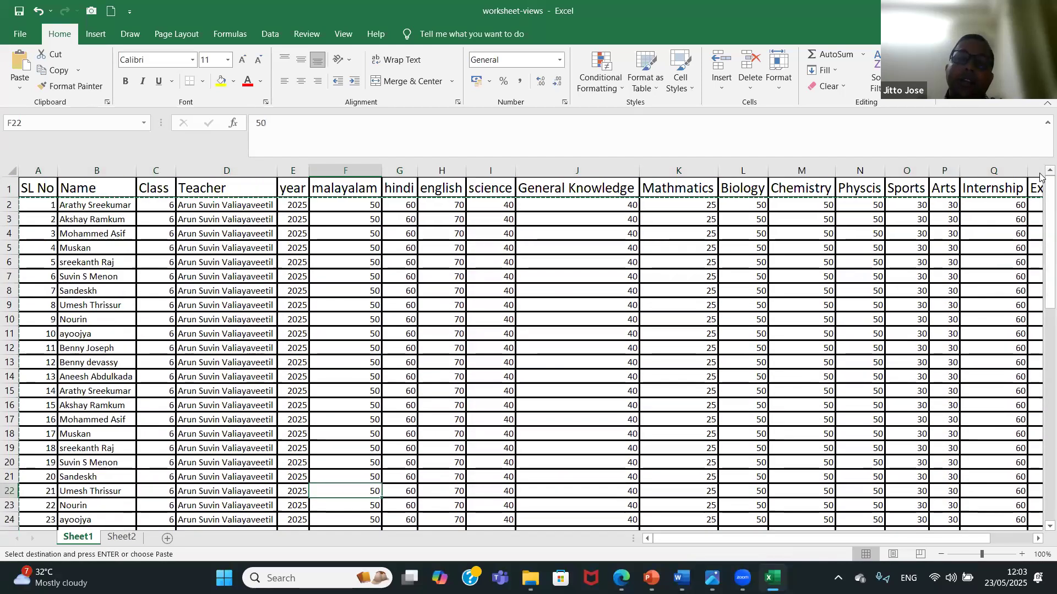
left_click(734, 364)
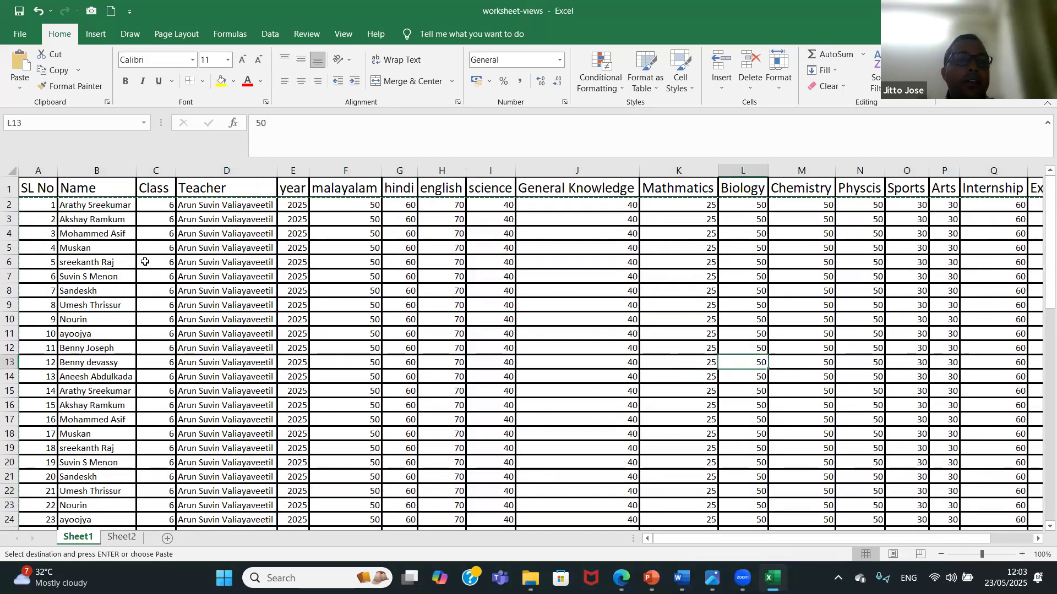
left_click(11, 189)
left_click(221, 81)
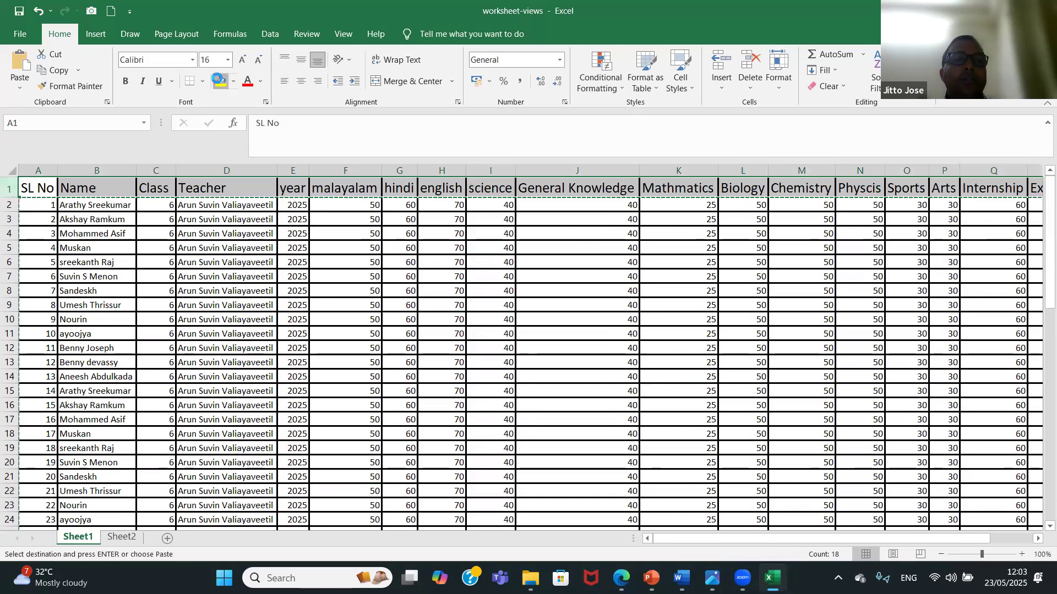
left_click(338, 250)
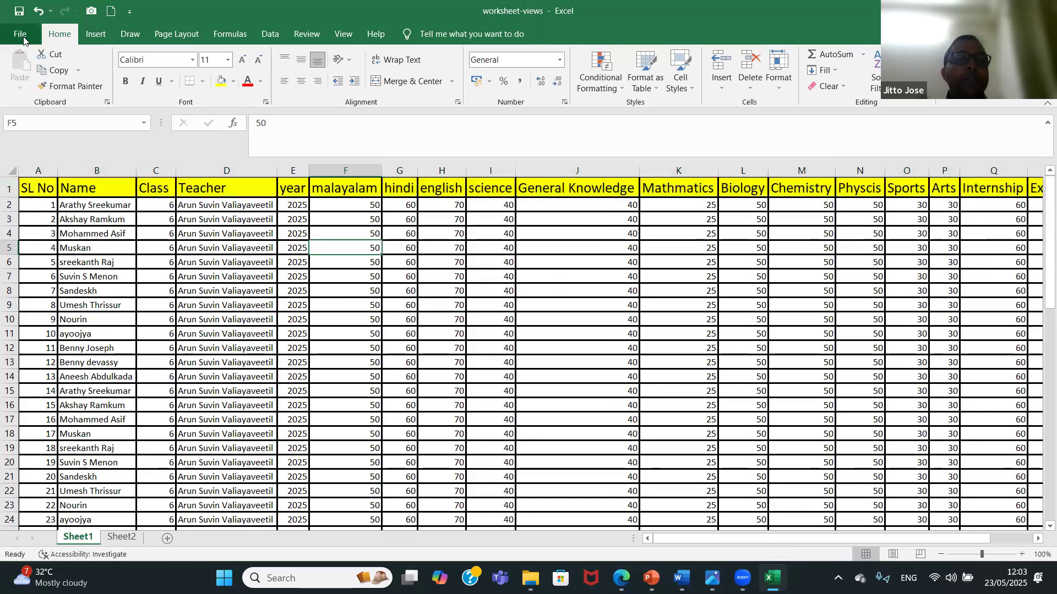
left_click(20, 34)
left_click(59, 193)
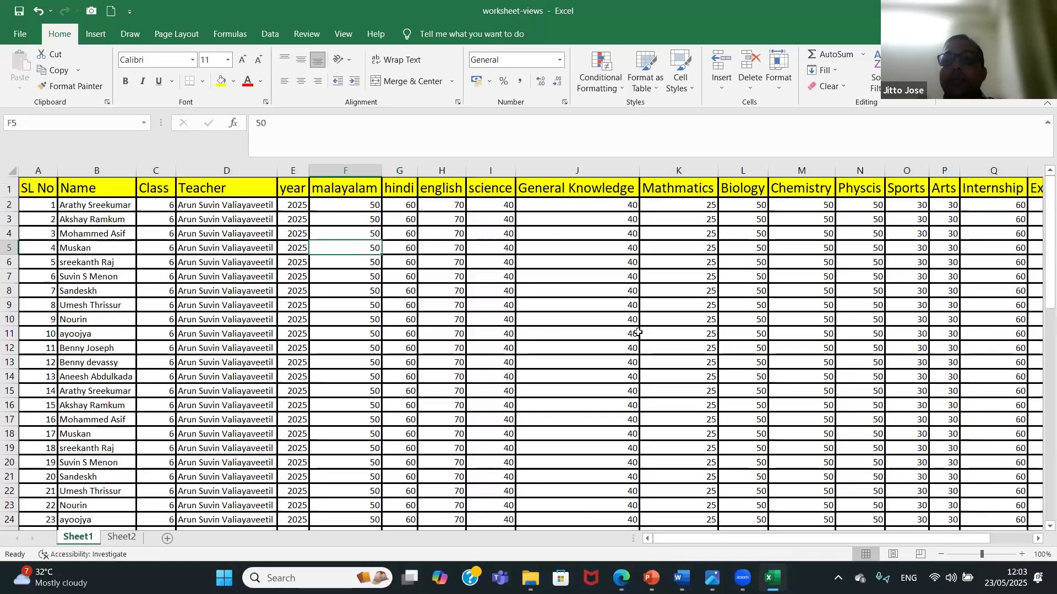
mouse_move(1040, 254)
left_mouse_down()
mouse_move(1040, 454)
mouse_move(1040, 252)
left_mouse_up()
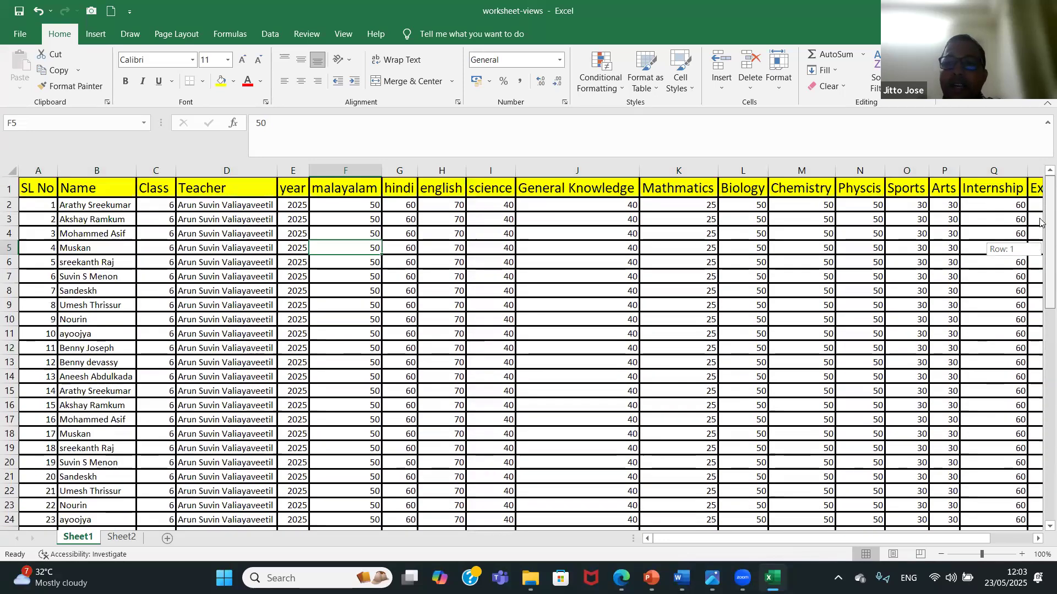
left_click(762, 542)
mouse_move(762, 542)
left_mouse_down()
mouse_move(771, 543)
mouse_move(748, 544)
left_mouse_up()
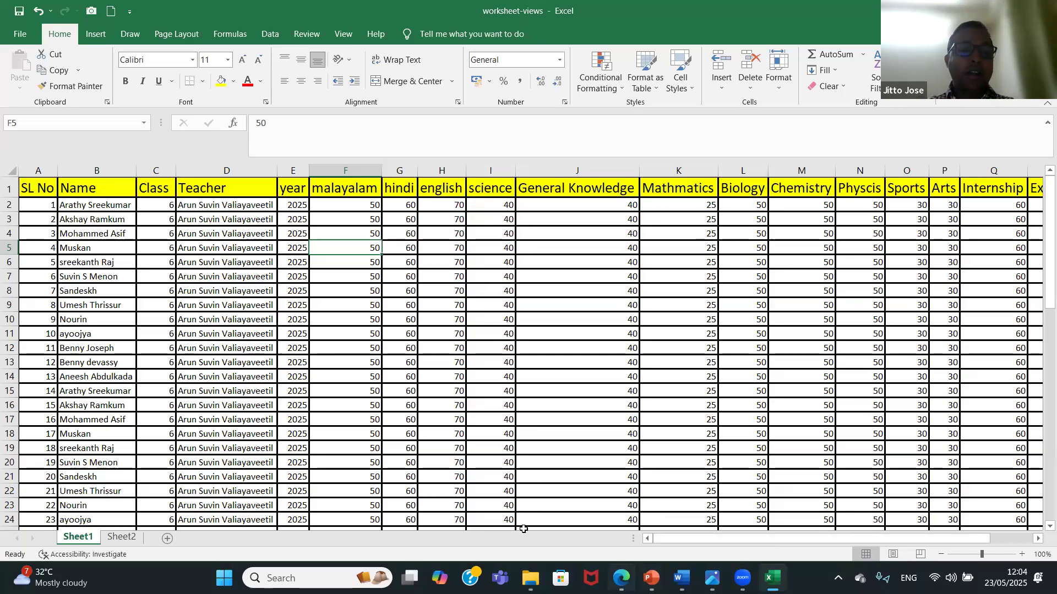
Fill row 11 of Sheet2 with yellow.
left_click(129, 542)
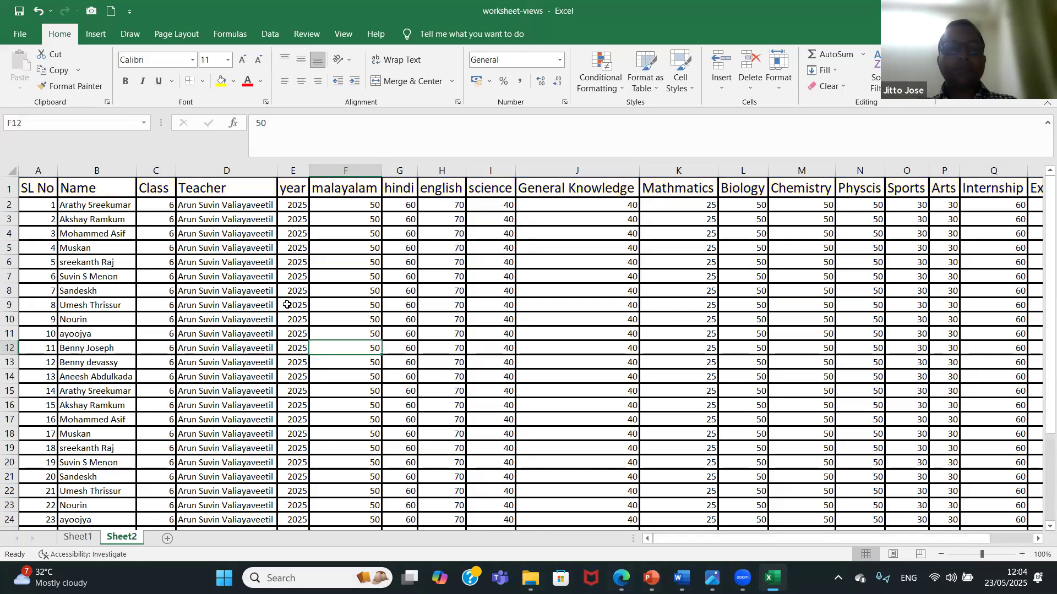
left_click(13, 334)
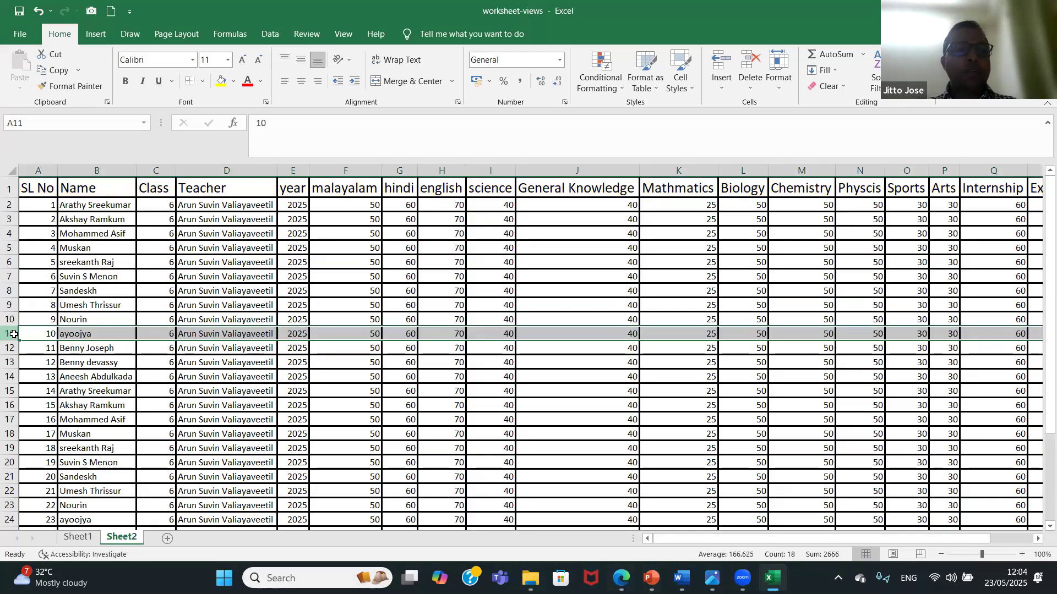
left_click(220, 81)
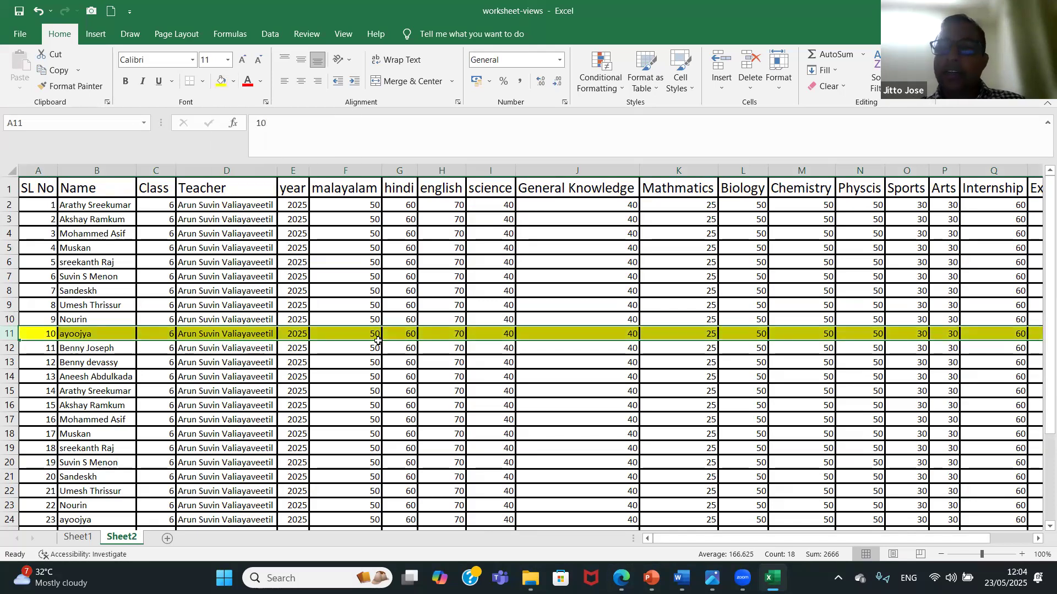
Return to Sheet1 and fill its row 11 with yellow.
left_click(87, 542)
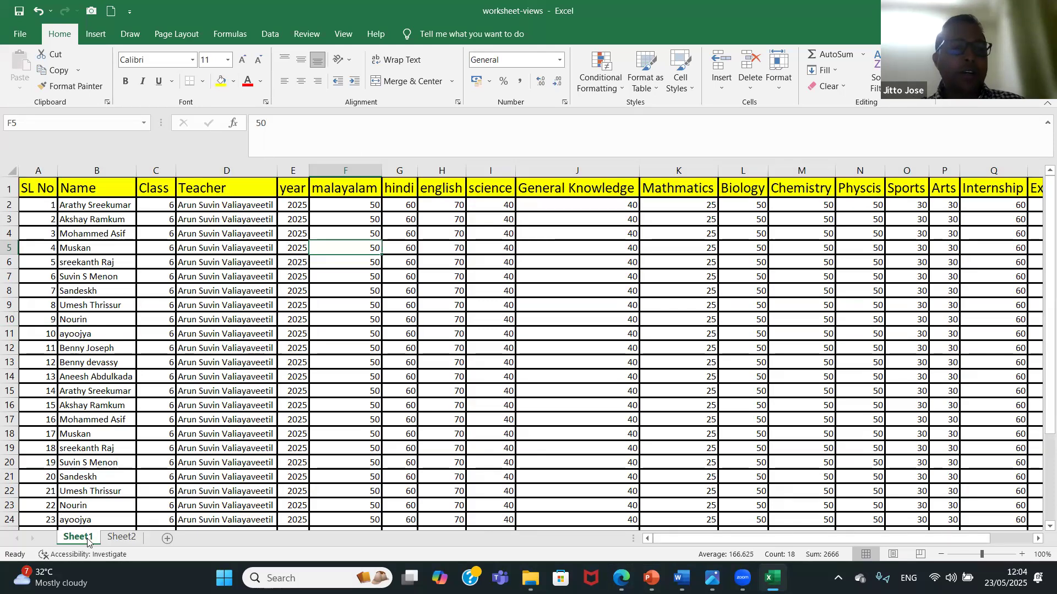
left_click(11, 333)
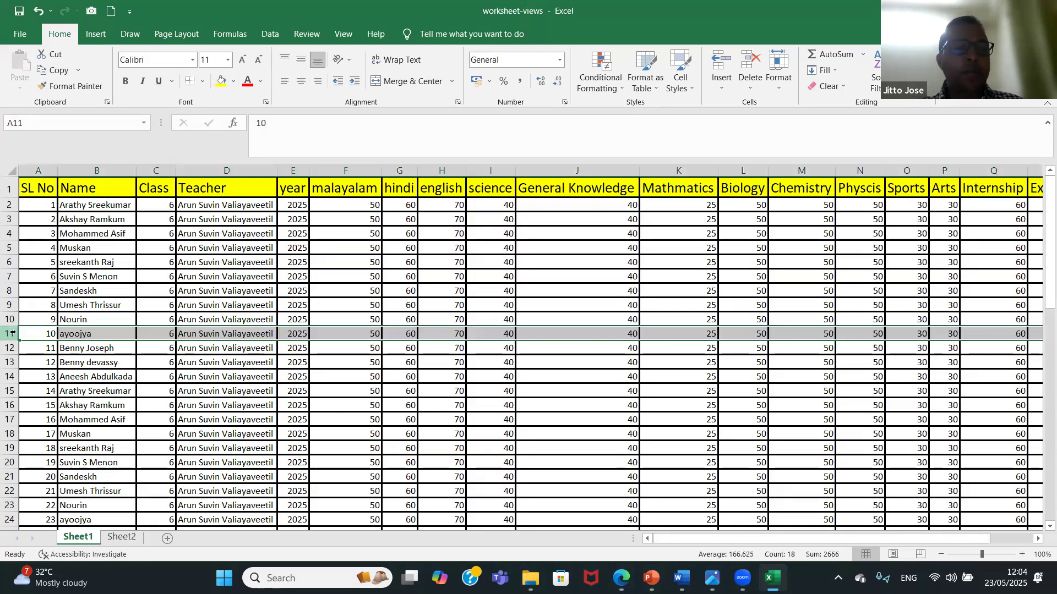
left_click(222, 82)
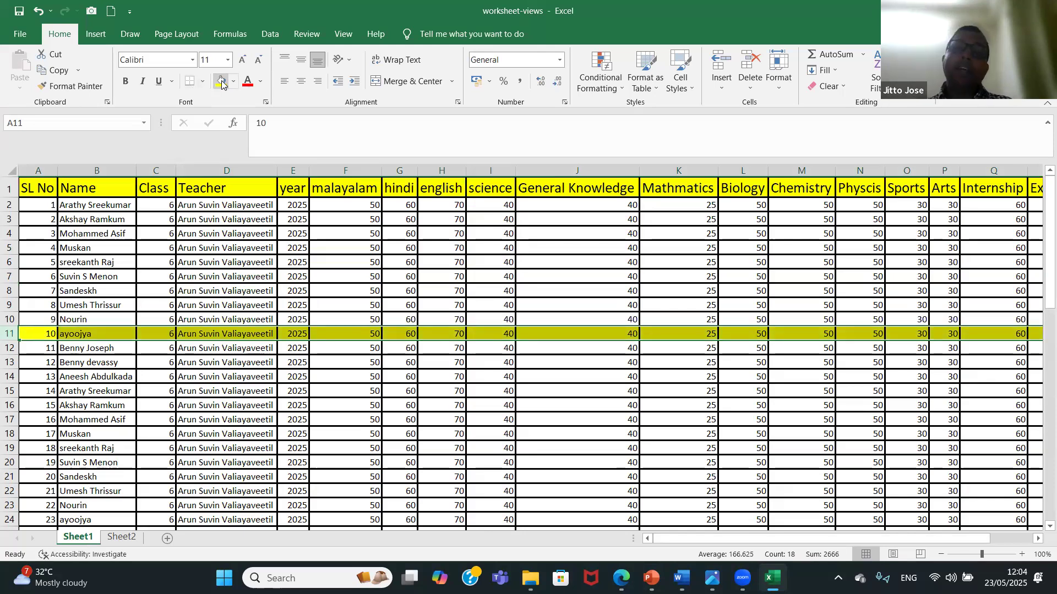
Undo the row 11 fill on Sheet1 and on Sheet2.
key("ctrl+z")
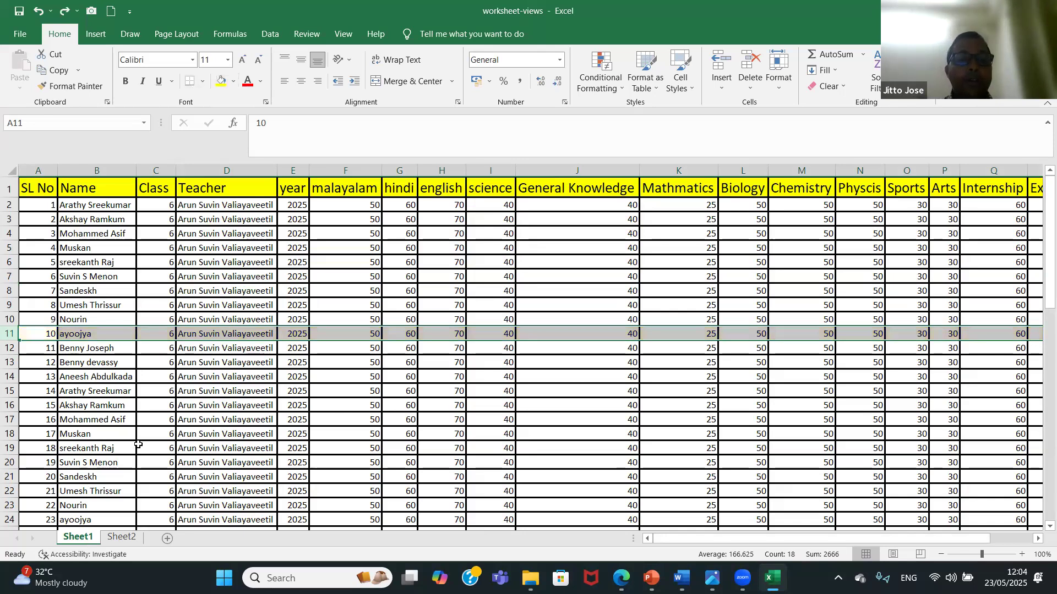
left_click(121, 538)
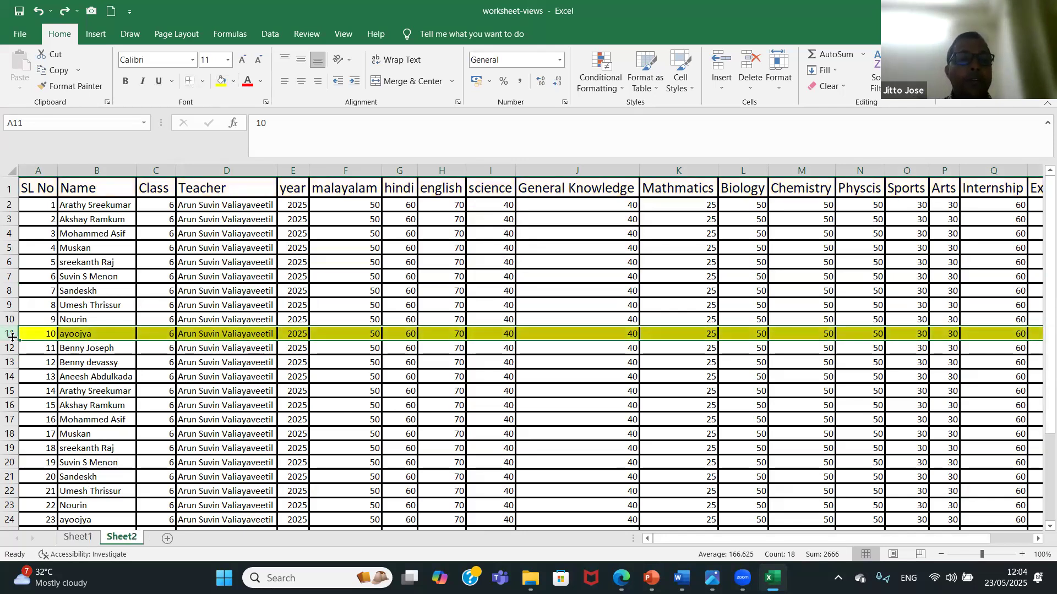
key("ctrl+z")
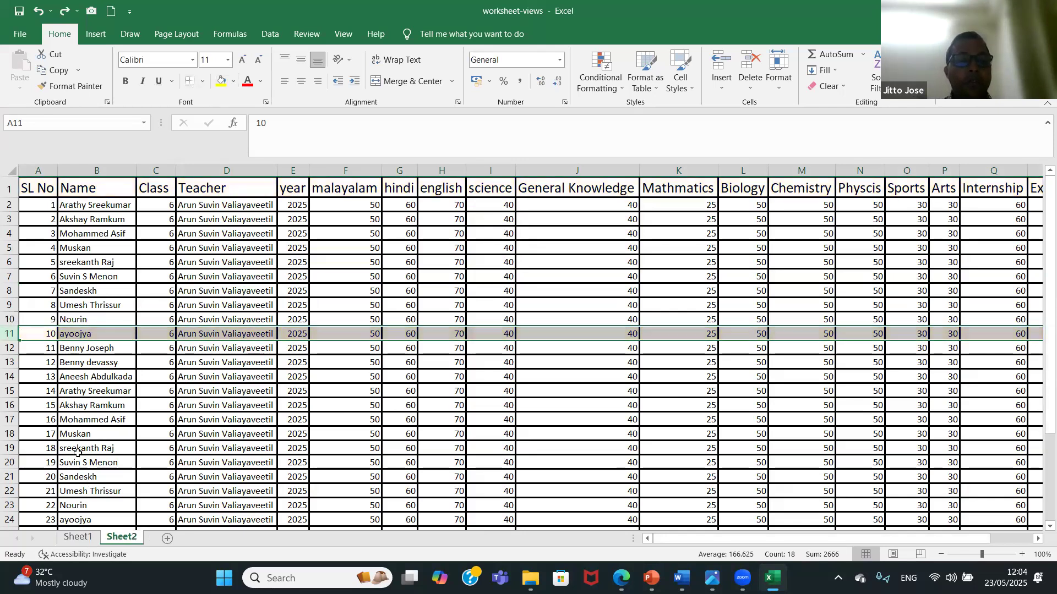
Open a second window of the worksheet-views workbook from Sheet1 and select cell F11 in it.
left_click(80, 539)
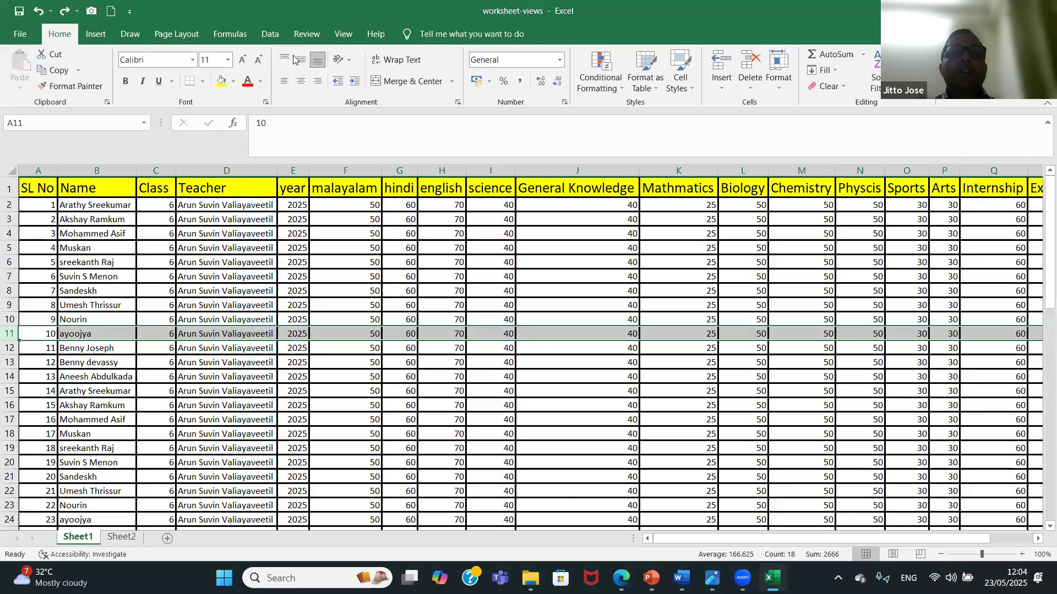
left_click(343, 34)
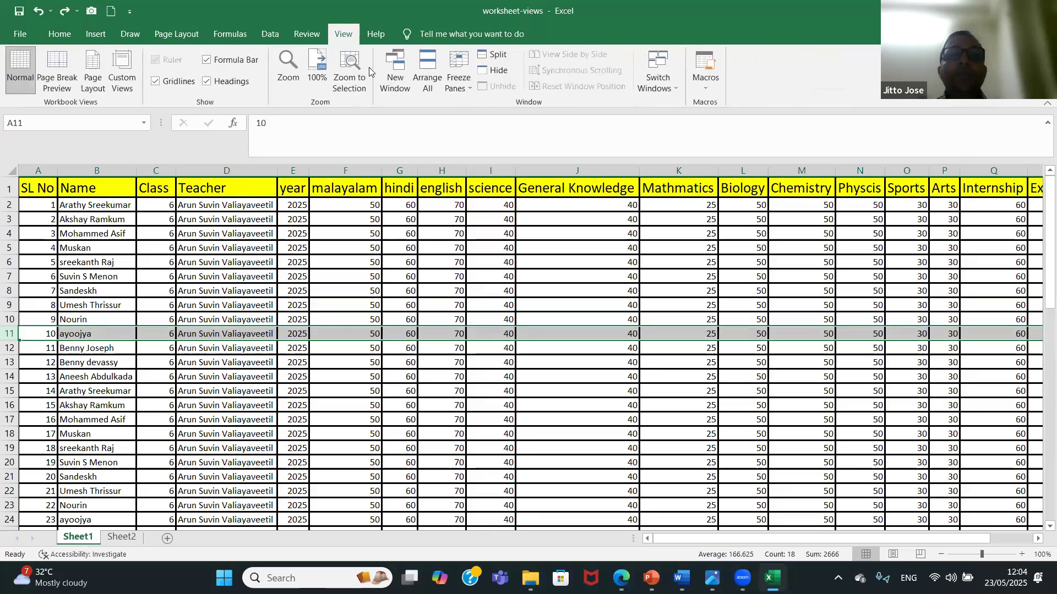
left_click(400, 81)
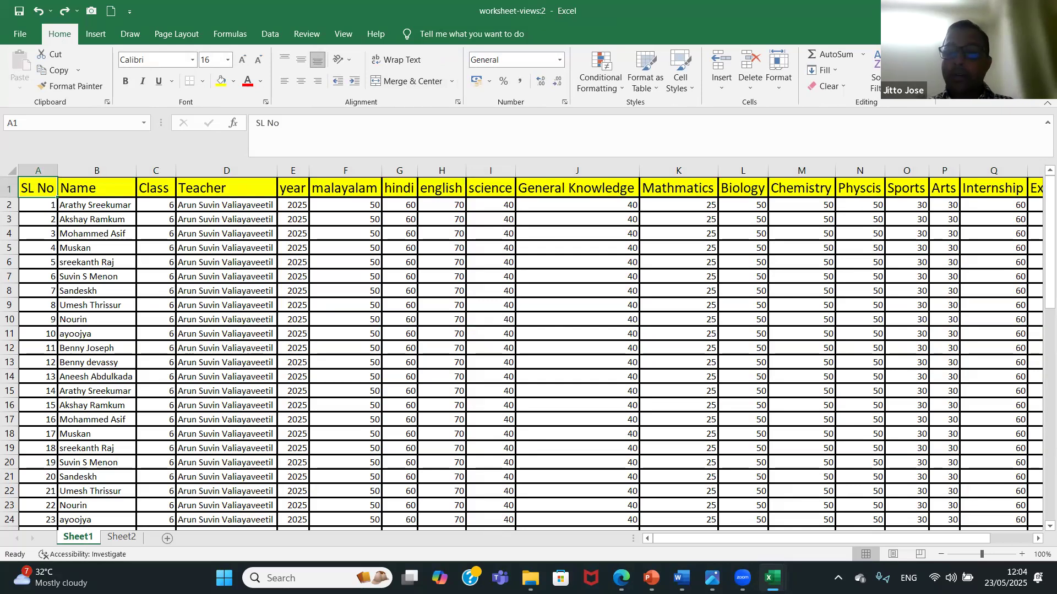
mouse_move(772, 578)
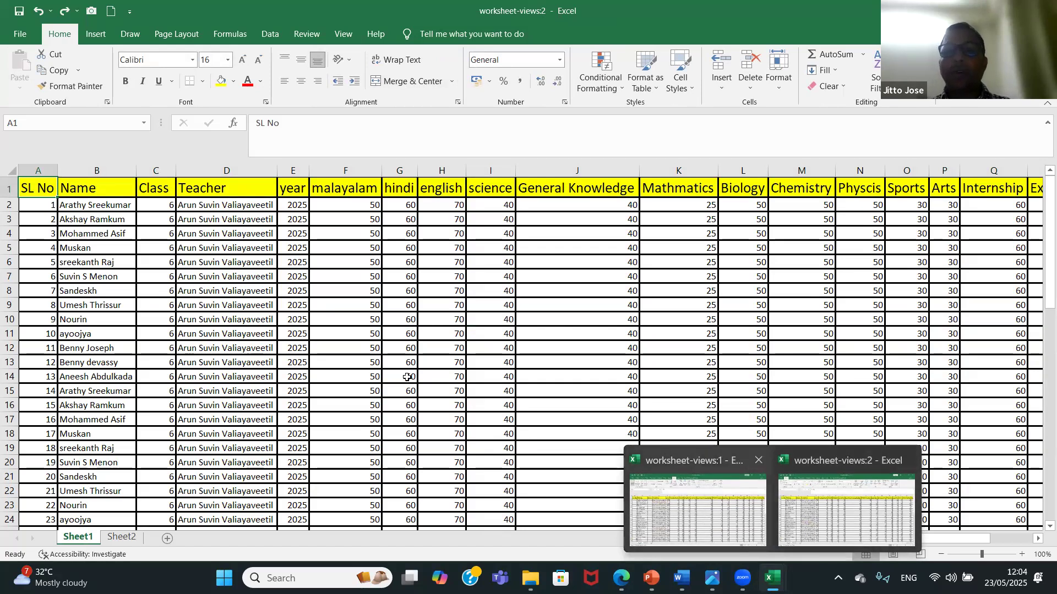
left_click(377, 336)
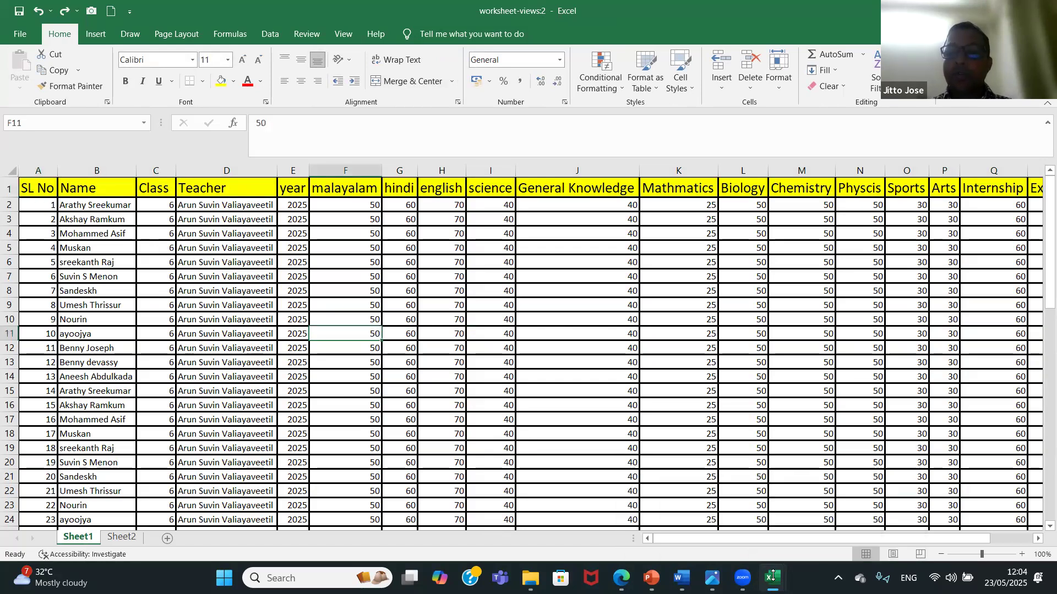
Switch to the worksheet-views:1 window and fill rows 4 to 12 of Sheet1 with yellow.
left_click(686, 503)
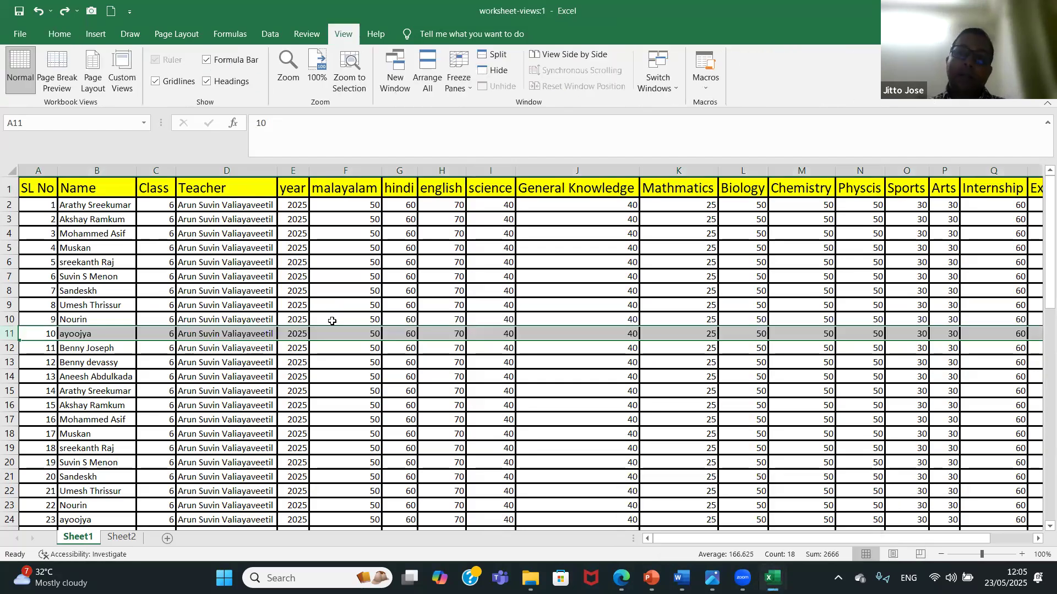
left_click(8, 233)
left_click_drag(23, 282, 22, 351)
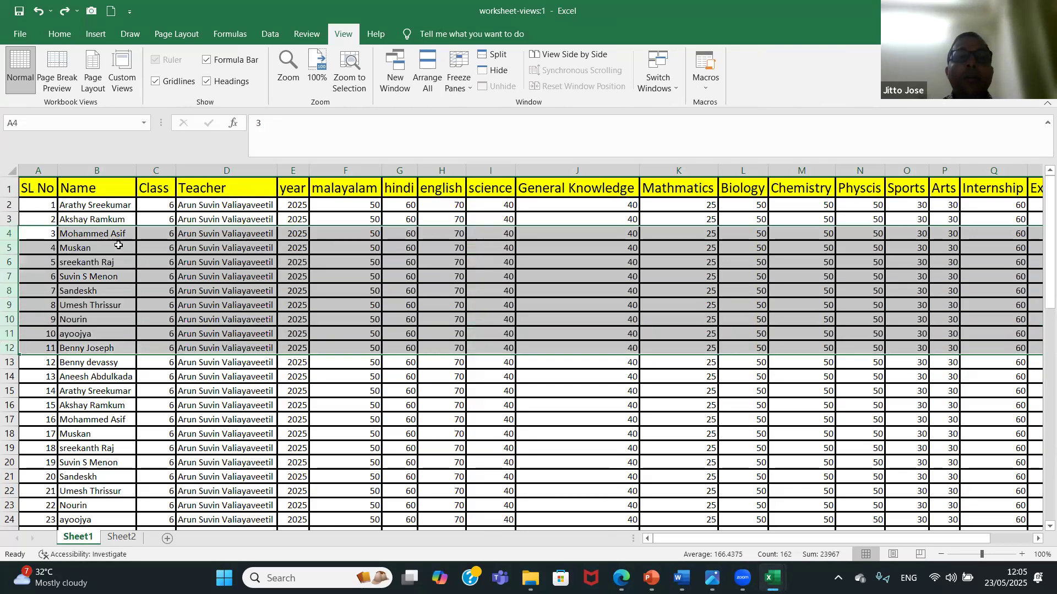
left_click(59, 36)
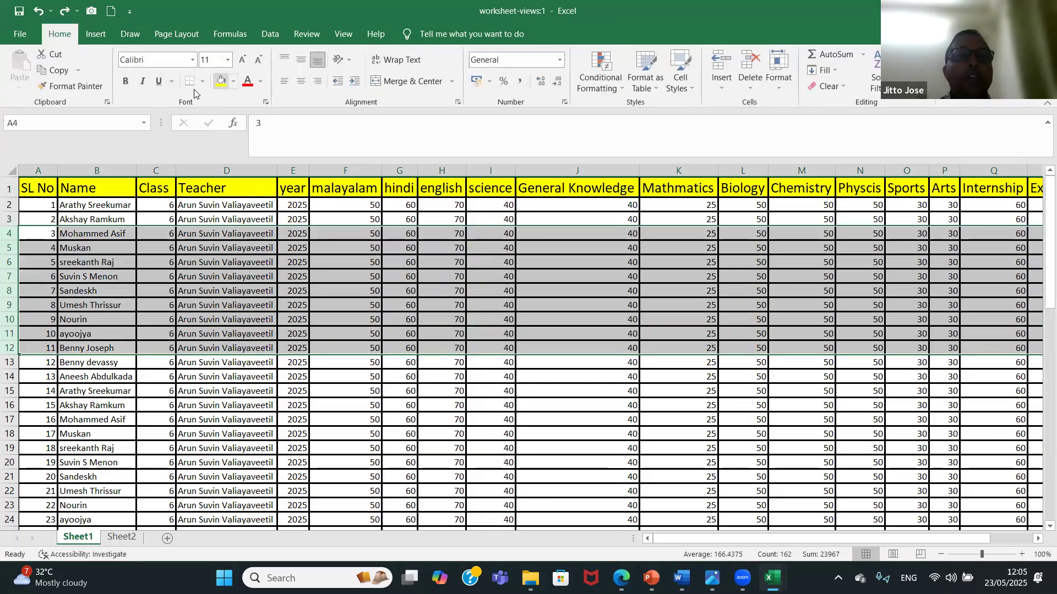
left_click(220, 80)
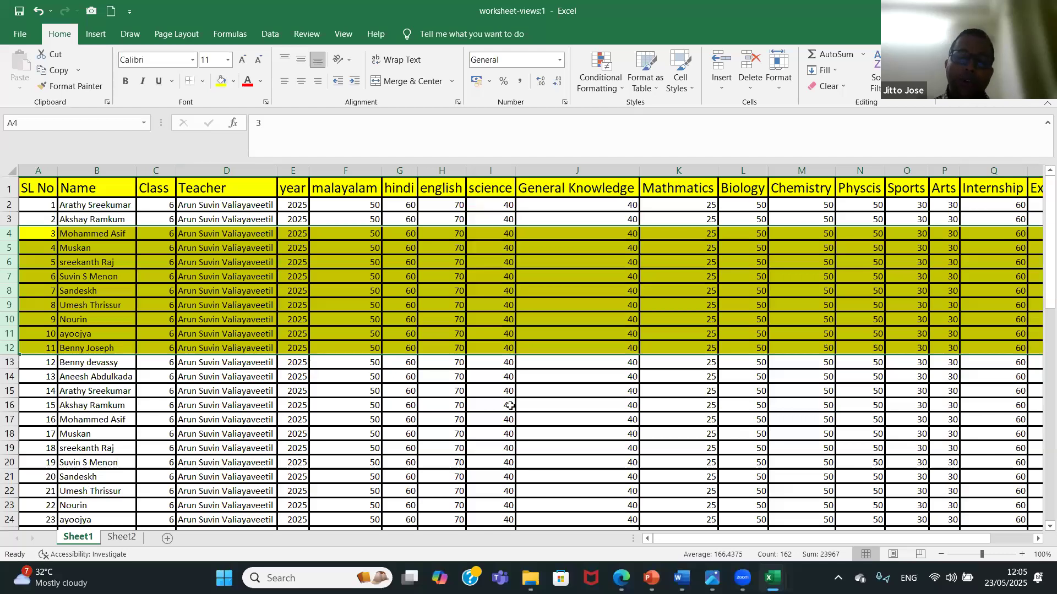
Check rows 4 to 12 in the worksheet-views:2 window, then return to worksheet-views:1.
mouse_move(772, 578)
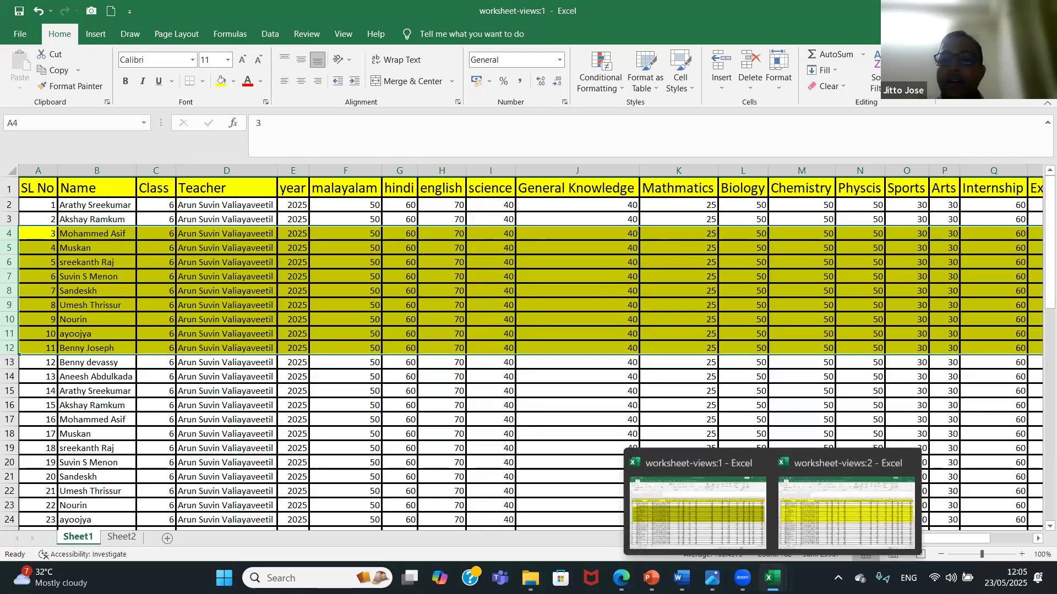
left_click(831, 517)
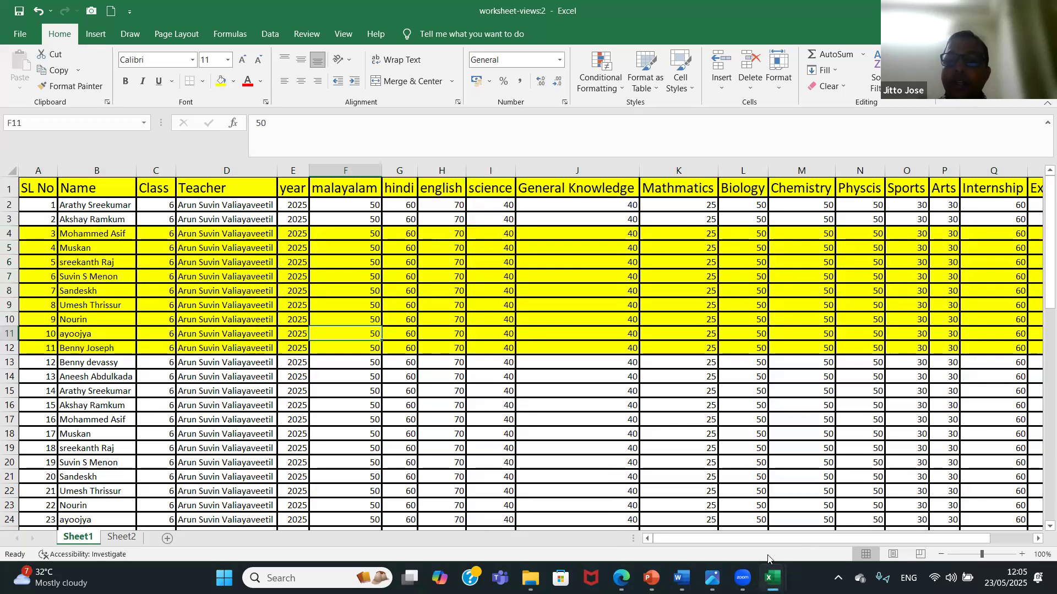
mouse_move(772, 577)
left_click(710, 531)
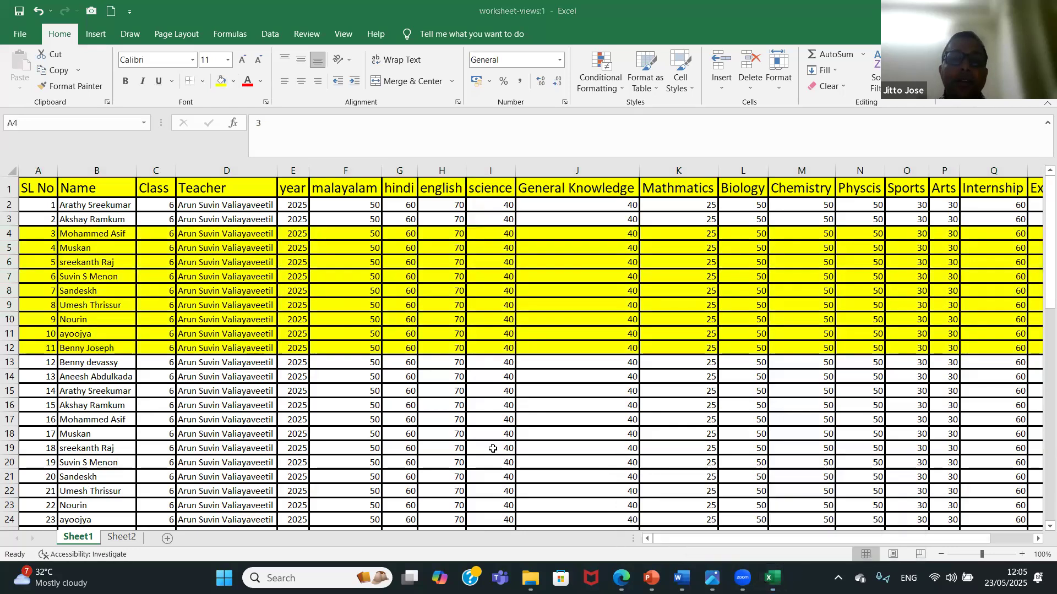
Undo the yellow fill on rows 4 to 12, preview the second window and select cell F16.
key("ctrl+z")
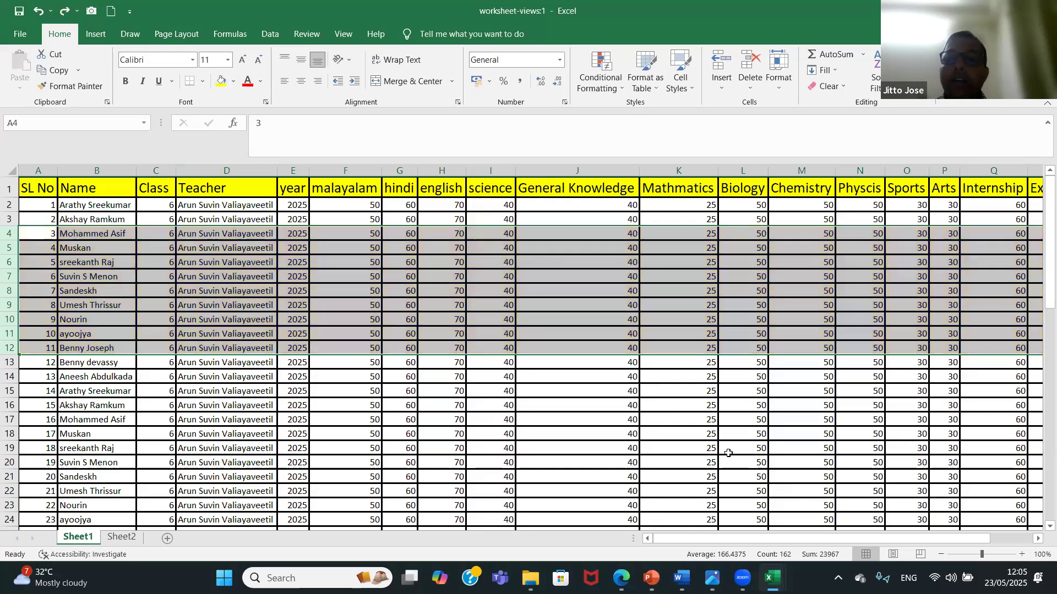
mouse_move(772, 577)
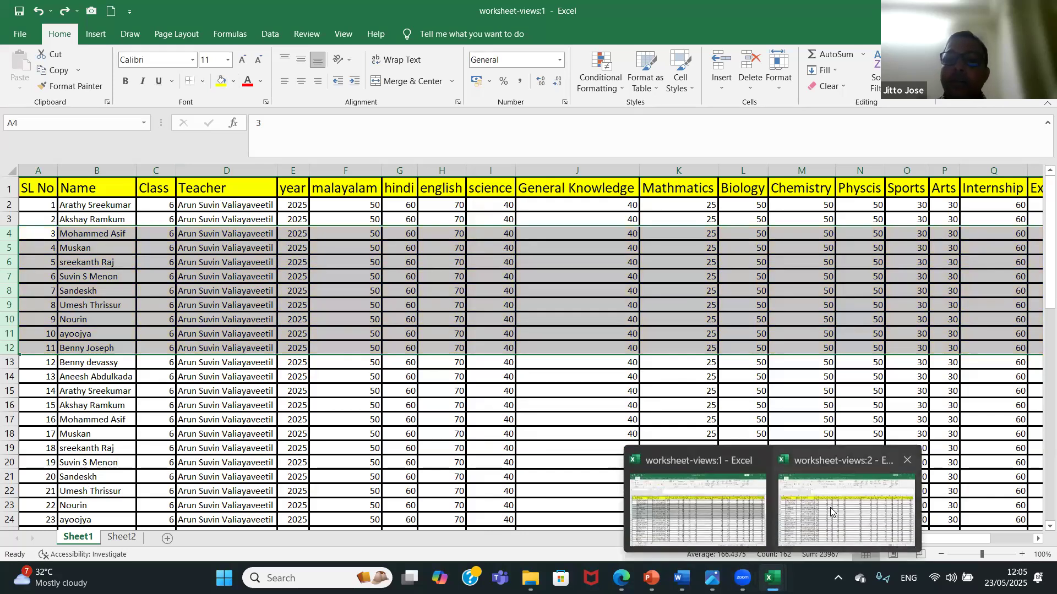
left_click(342, 410)
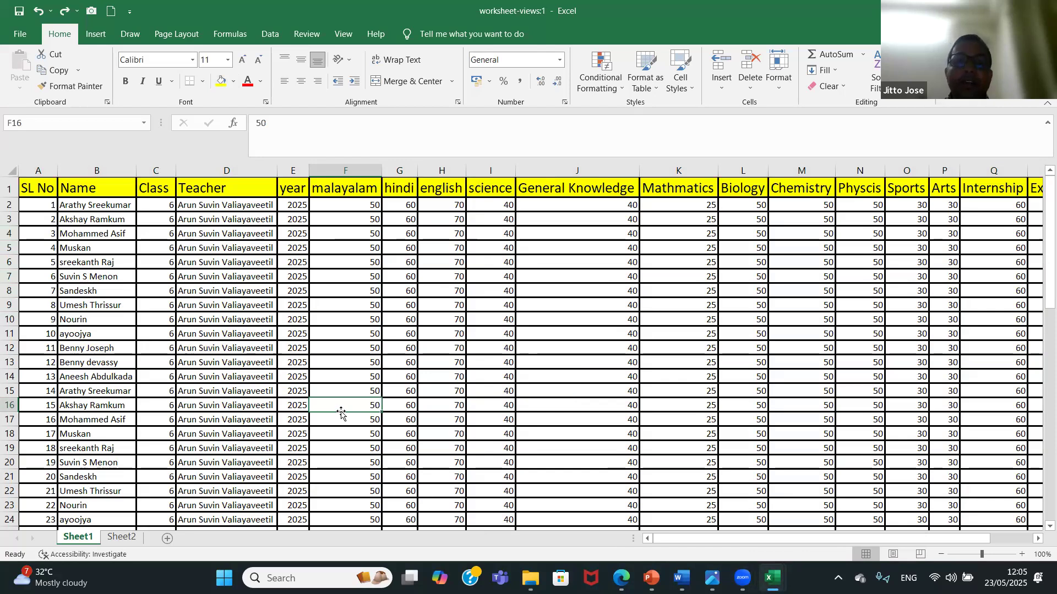
Arrange the two worksheet-views windows next to each other across the screen.
left_click(344, 36)
left_click(424, 82)
left_click(86, 433)
left_click(87, 485)
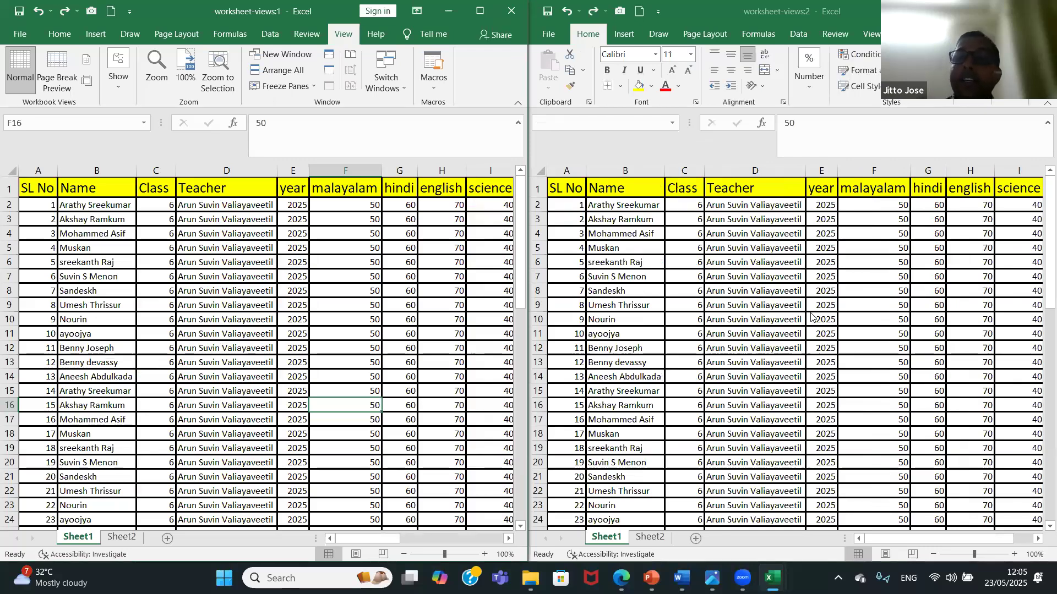
Scroll the two arranged windows separately to examine how each one moves through the data.
left_click_drag(524, 230, 503, 196)
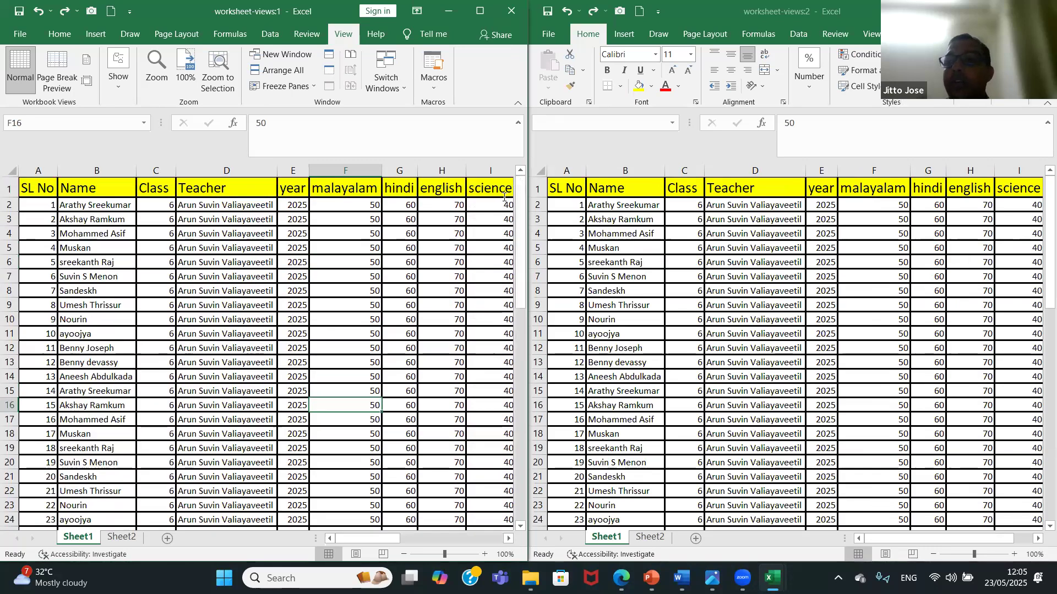
left_click_drag(1040, 194, 1037, 246)
scroll(1037, 245, "up", 3)
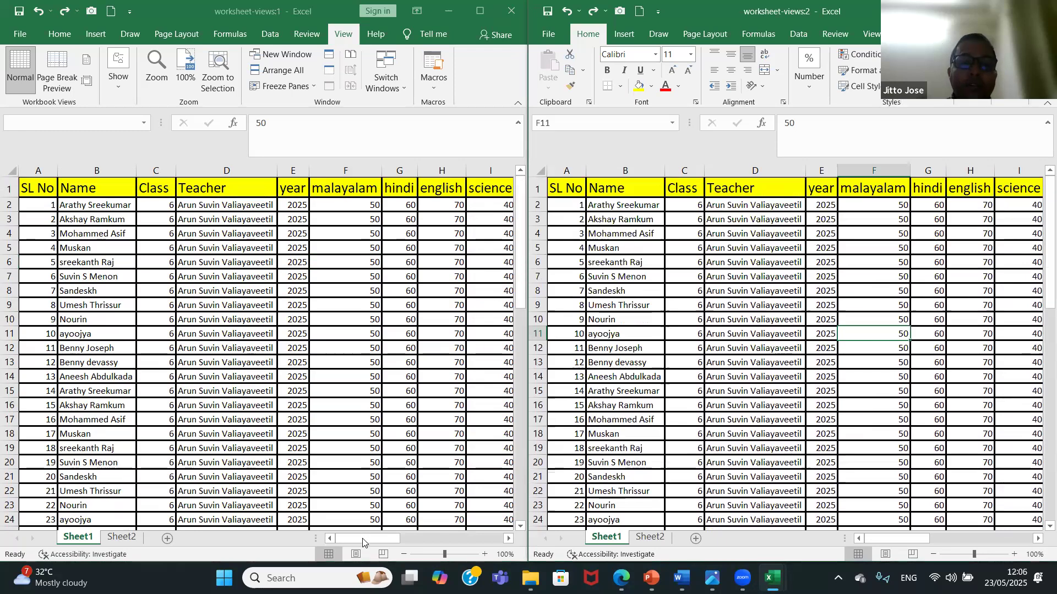
left_click_drag(363, 543, 335, 545)
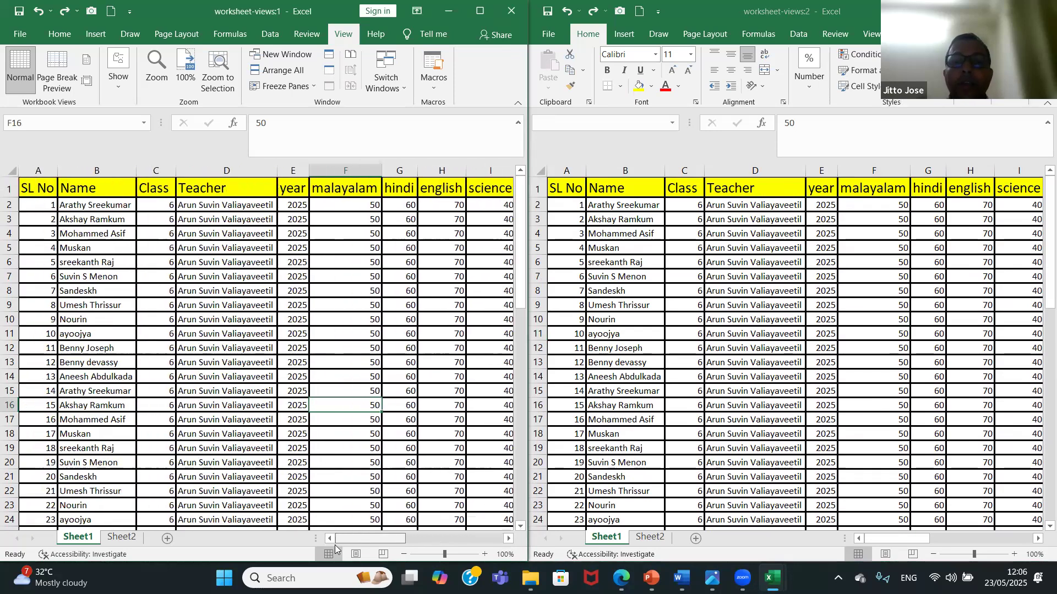
left_click_drag(522, 205, 517, 184)
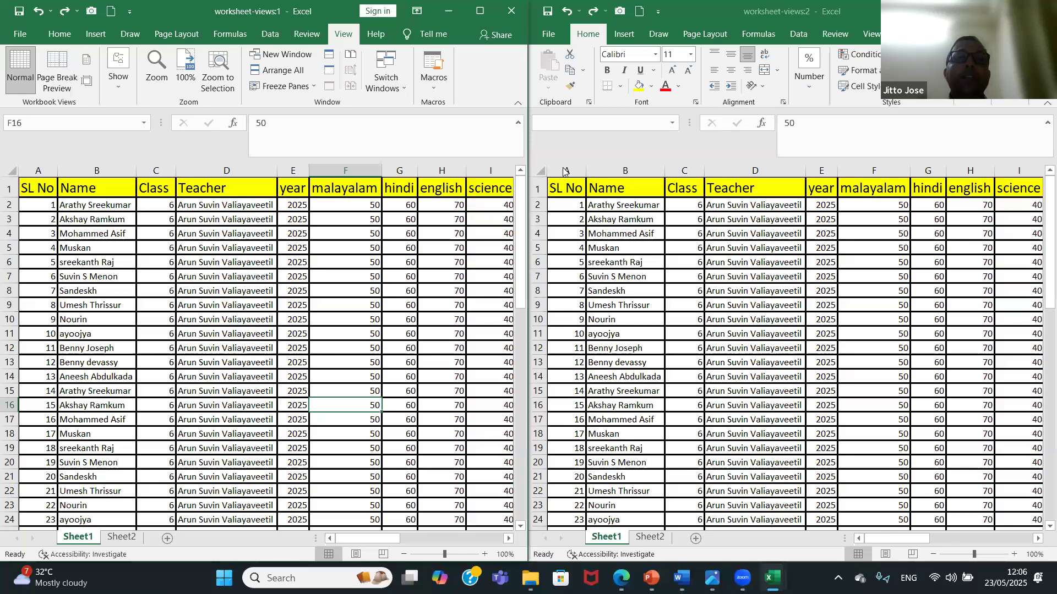
Turn on View Side by Side, switch off Synchronous Scrolling and test scrolling the worksheet-views:1 window.
left_click(350, 55)
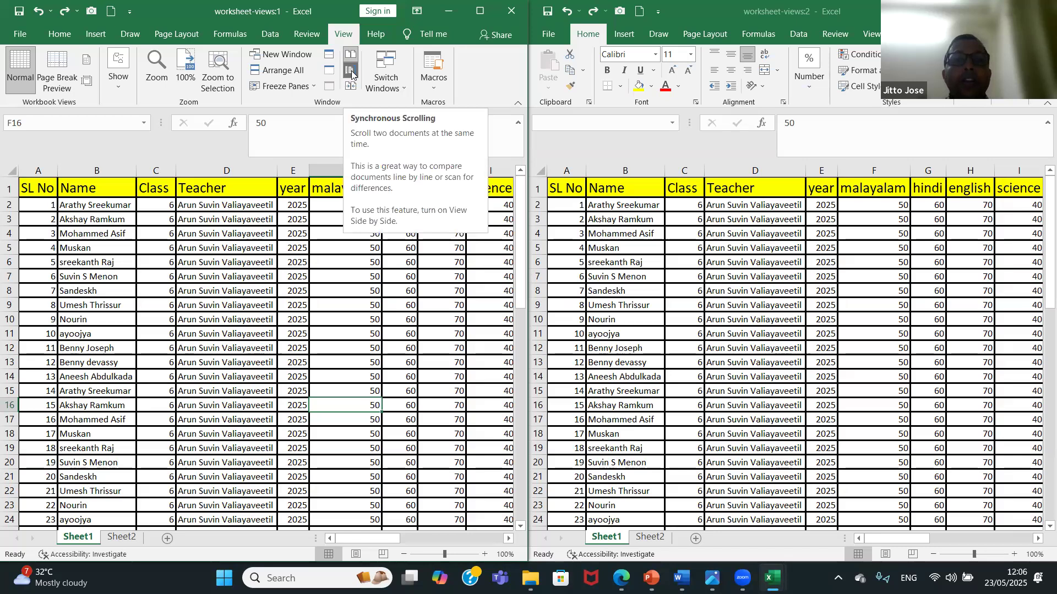
left_click(351, 71)
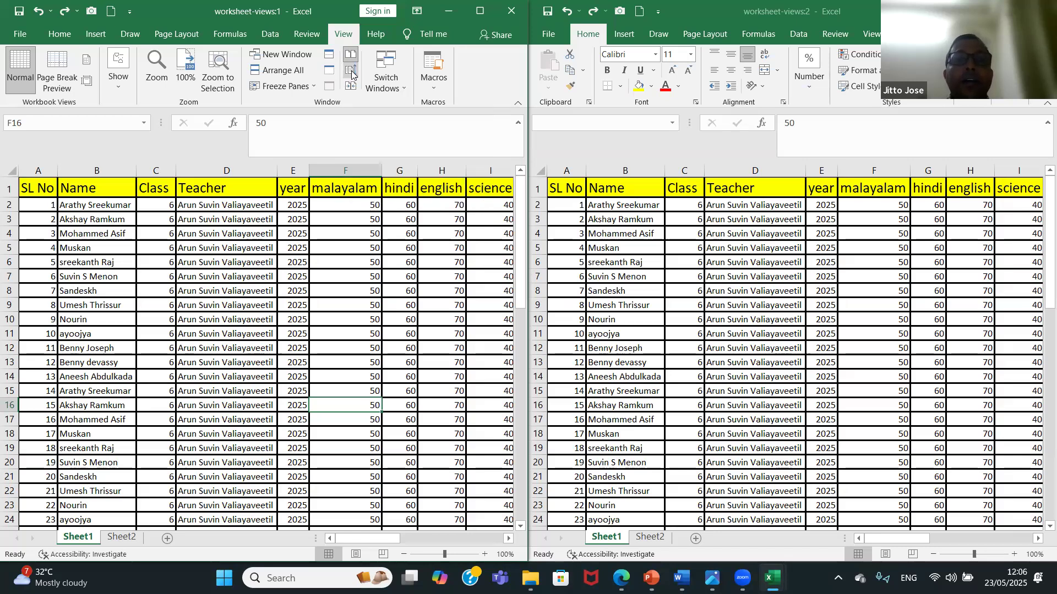
mouse_move(524, 215)
left_mouse_down()
mouse_move(525, 231)
mouse_move(524, 210)
left_mouse_up()
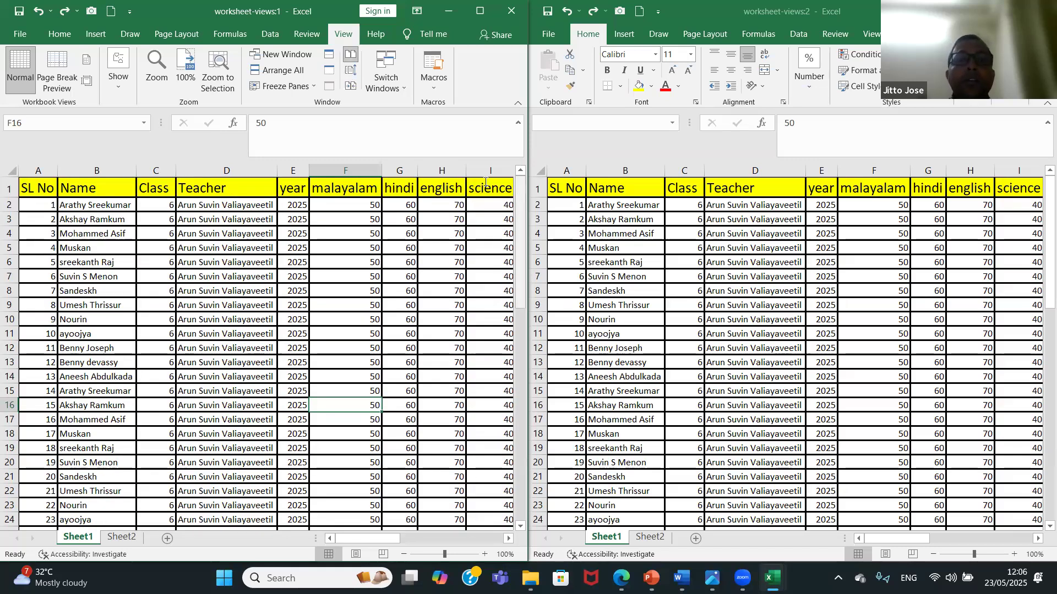
Turn Synchronous Scrolling back on and scroll worksheet-views:1 down to row 13 to test the linked scrolling.
left_click(350, 71)
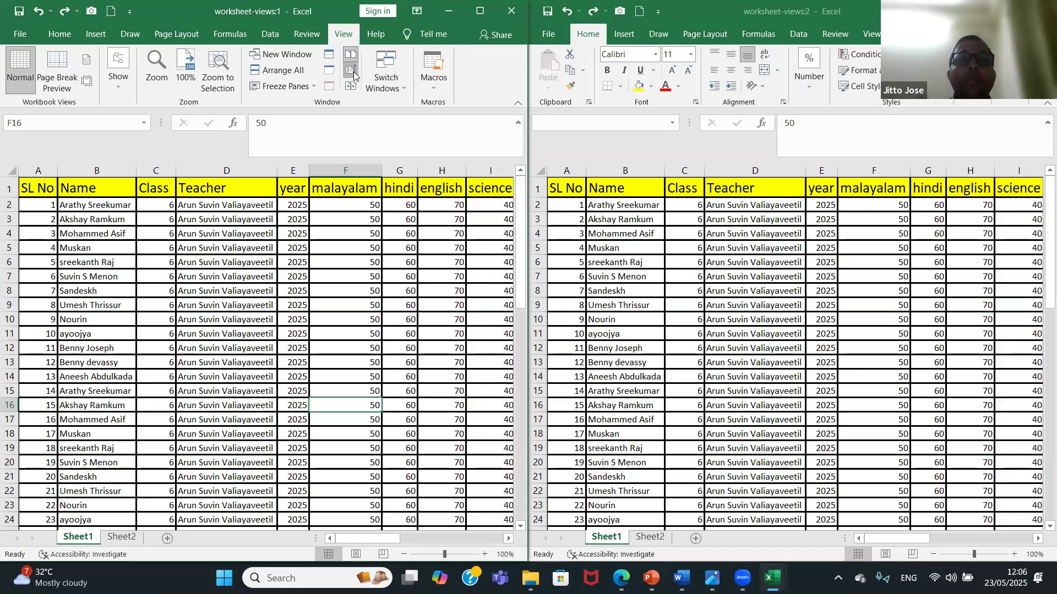
left_click_drag(524, 213, 521, 187)
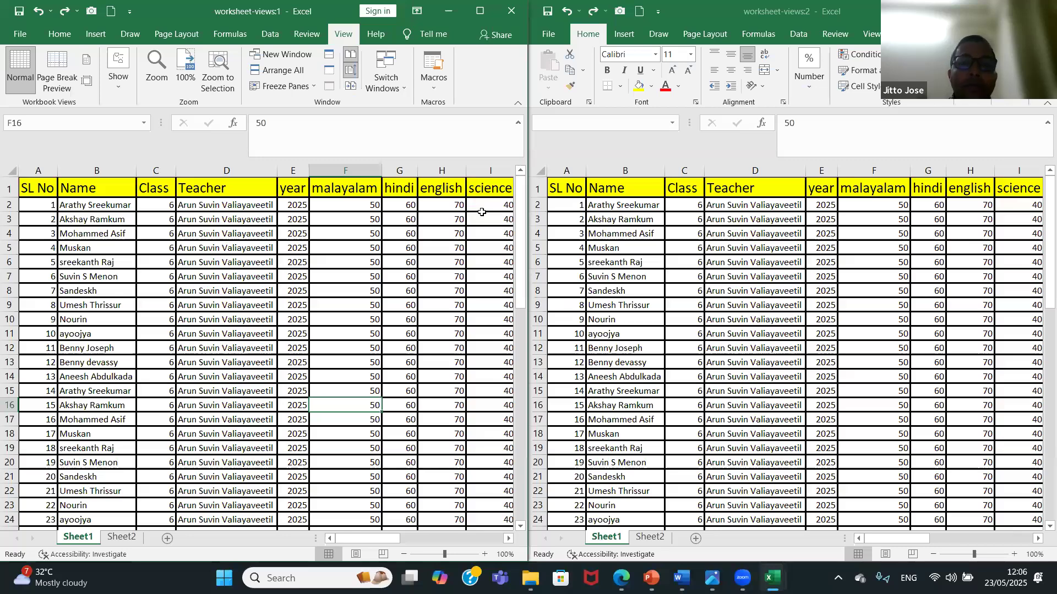
left_click_drag(523, 219, 525, 282)
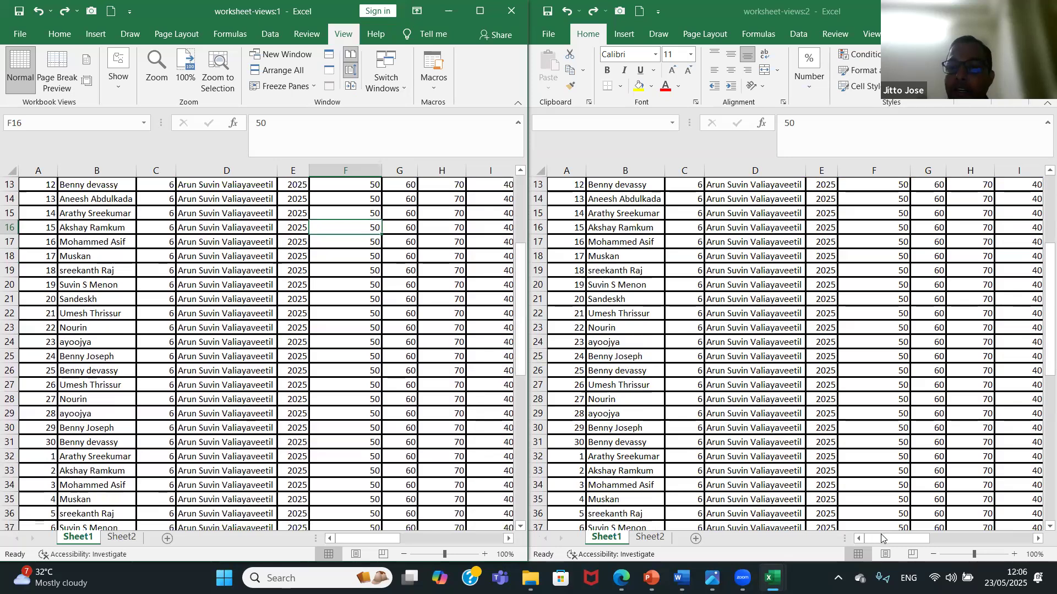
Scroll worksheet-views:2 sideways and back up to row 1 to test the linked scrolling from that window.
left_click_drag(881, 541, 838, 552)
left_click_drag(1048, 329, 1043, 284)
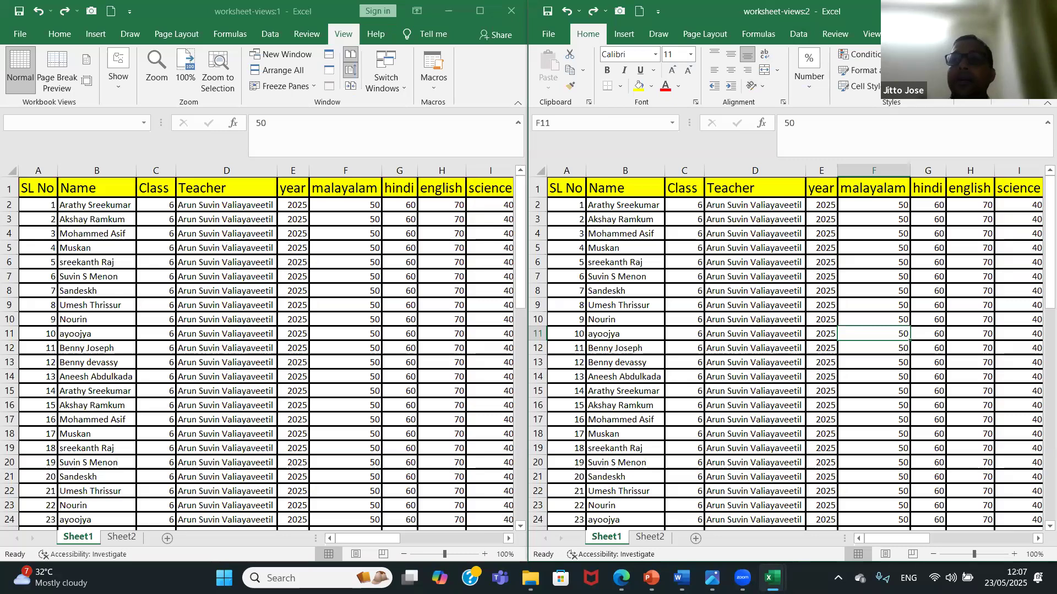
Close the worksheet-views:2 window and maximize the remaining worksheet-views window.
left_click(1039, 11)
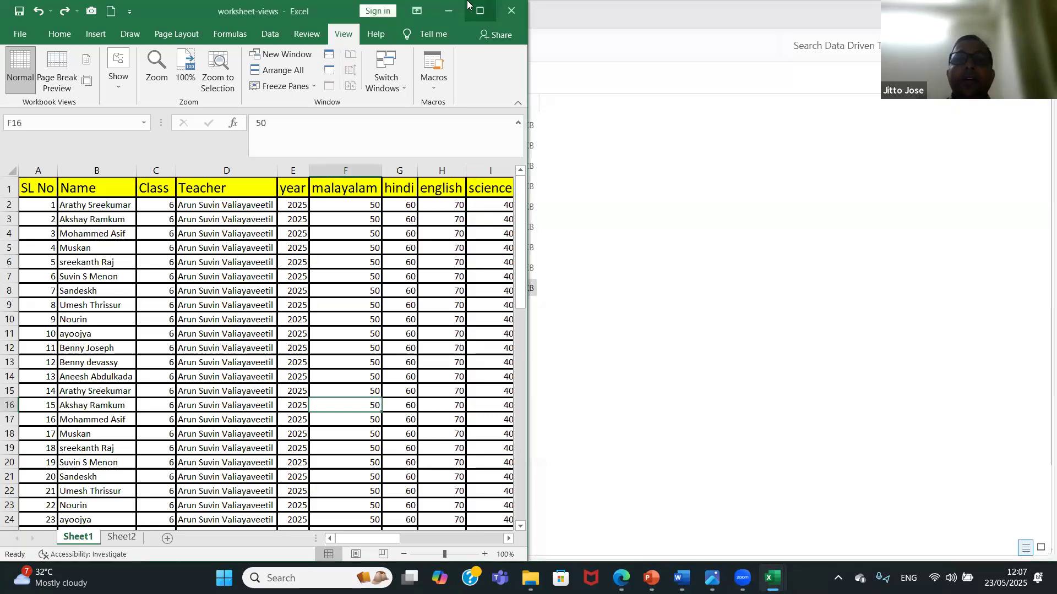
mouse_move(478, 10)
left_click(461, 53)
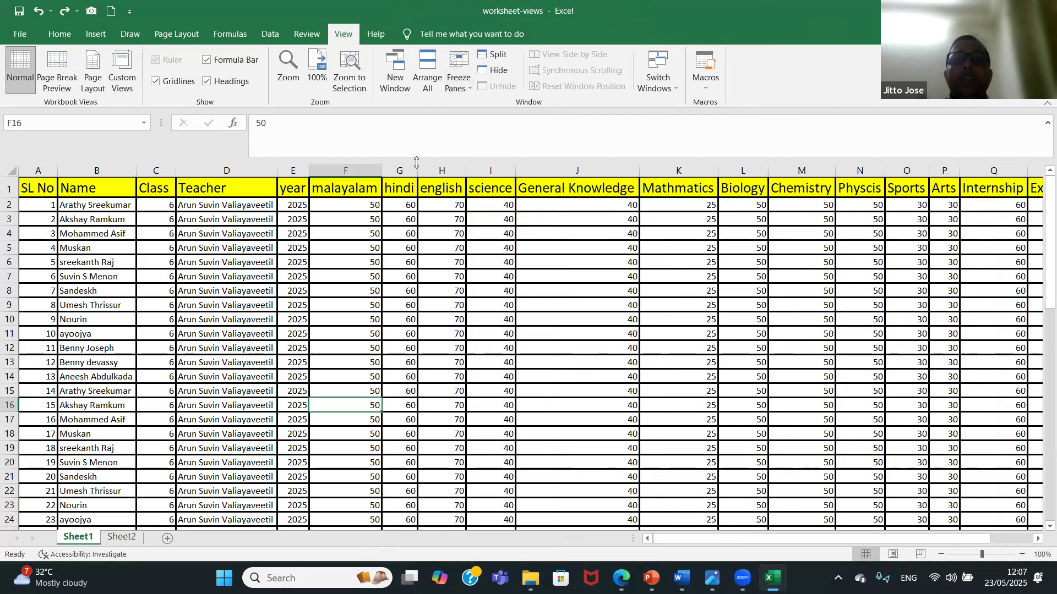
Split Sheet1 at cell F16 and reposition the bars, the vertical one after column T and the horizontal one below row 12.
left_click(502, 59)
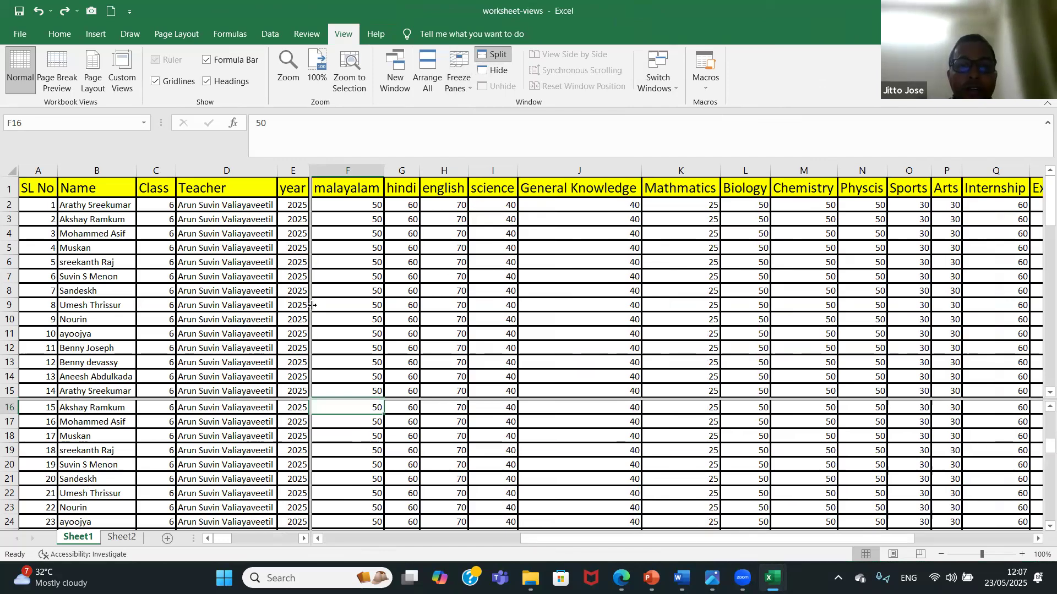
left_click_drag(308, 305, 201, 306)
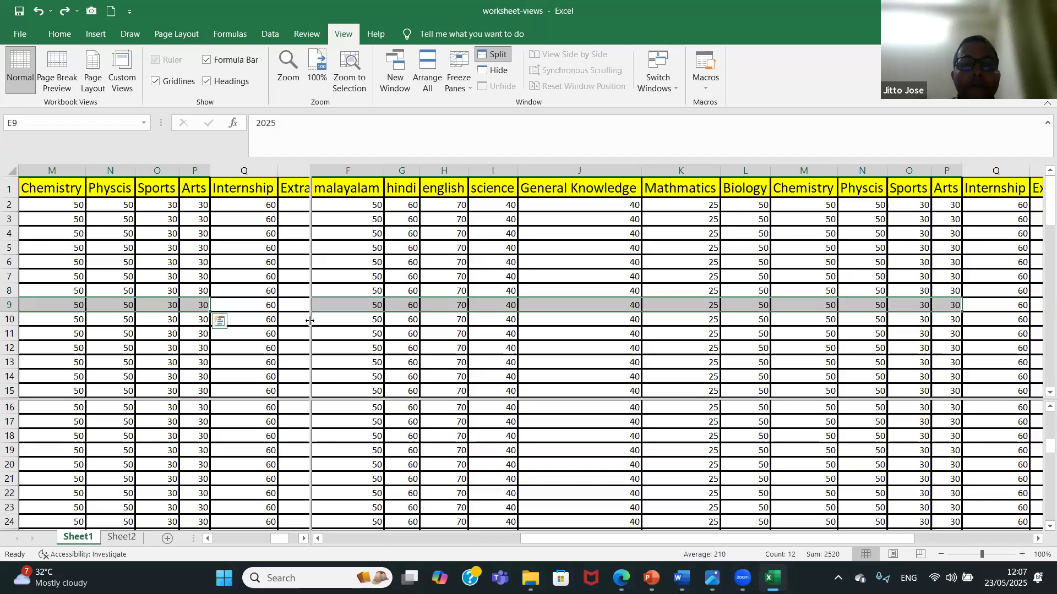
left_click_drag(310, 321, 499, 316)
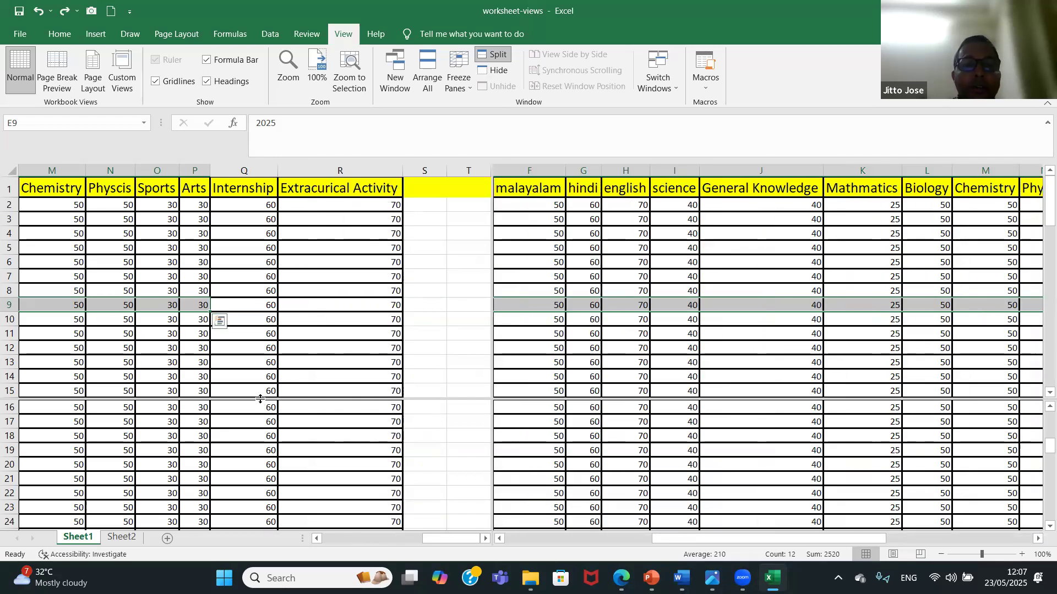
left_click_drag(260, 400, 290, 360)
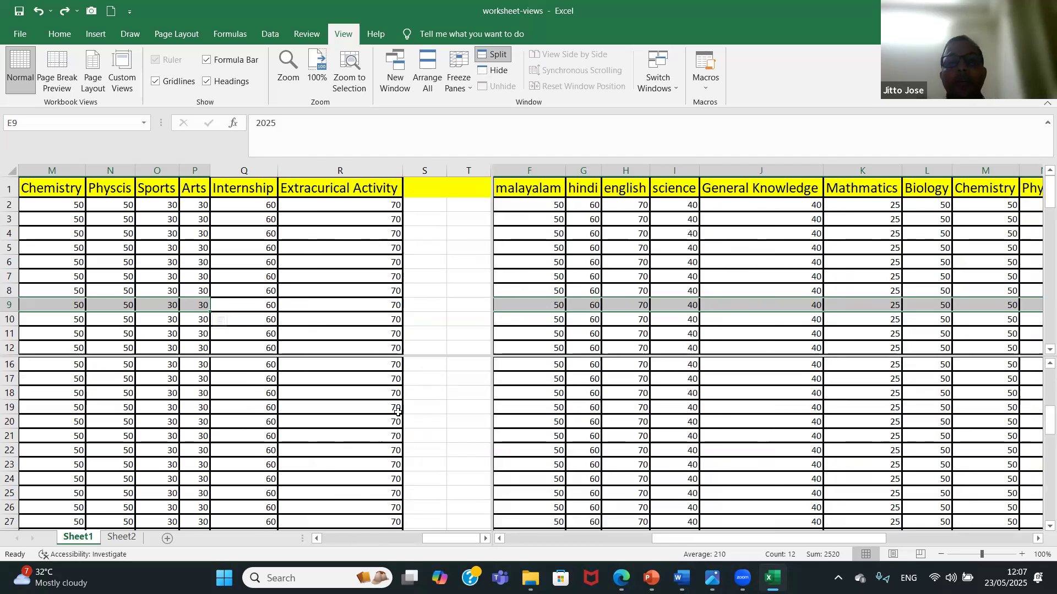
Scroll the split panes separately to compare columns A to H with the columns from Mathmatics to Extracurical Activity.
left_click(485, 449)
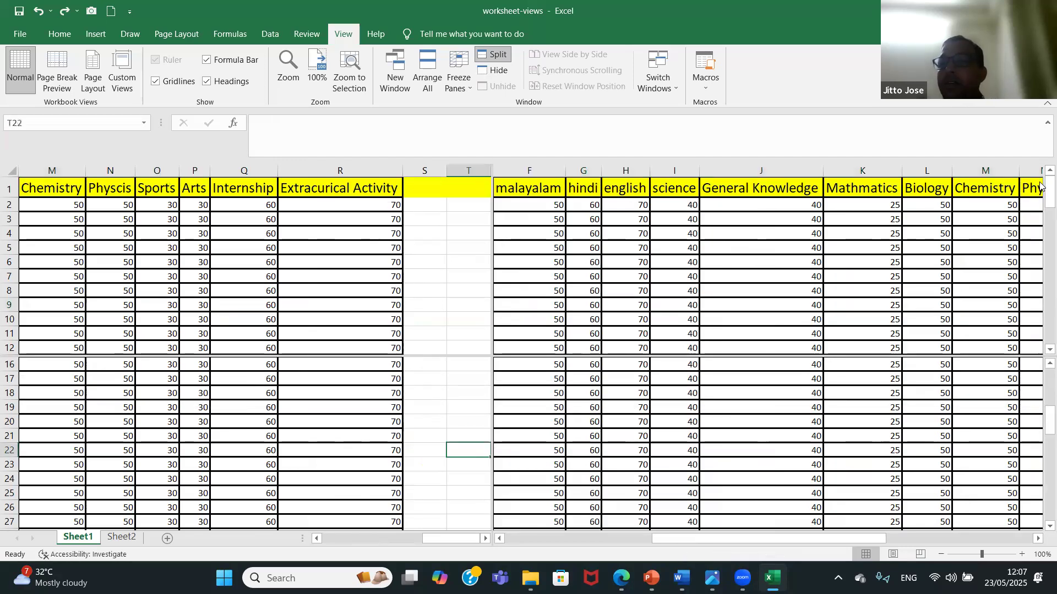
mouse_move(1042, 190)
left_mouse_down()
mouse_move(1039, 259)
mouse_move(1040, 178)
left_mouse_up()
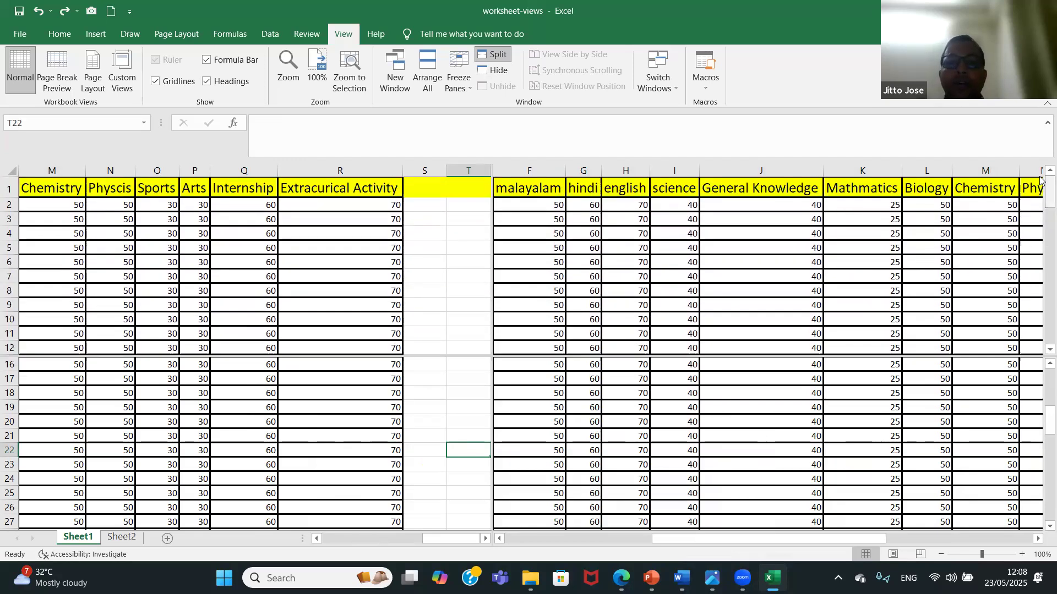
left_click_drag(789, 540, 900, 523)
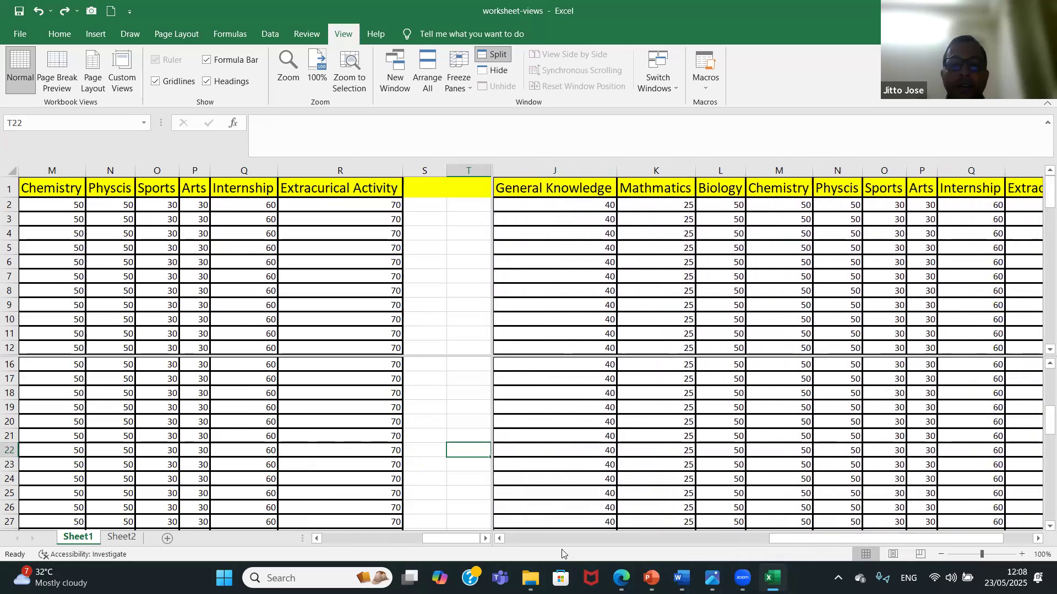
left_click_drag(457, 538, 345, 540)
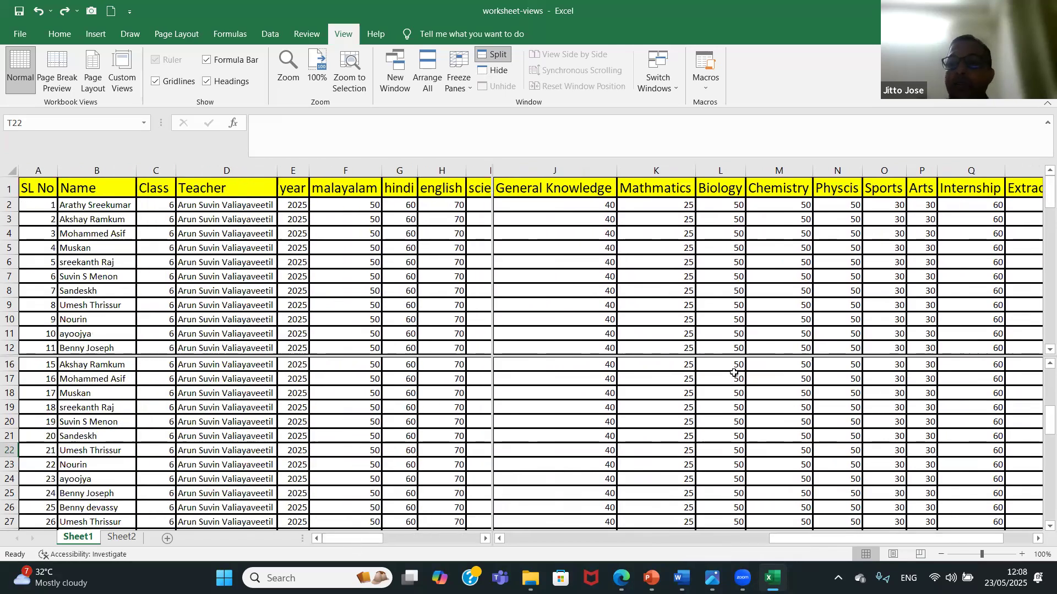
left_click_drag(836, 542, 634, 540)
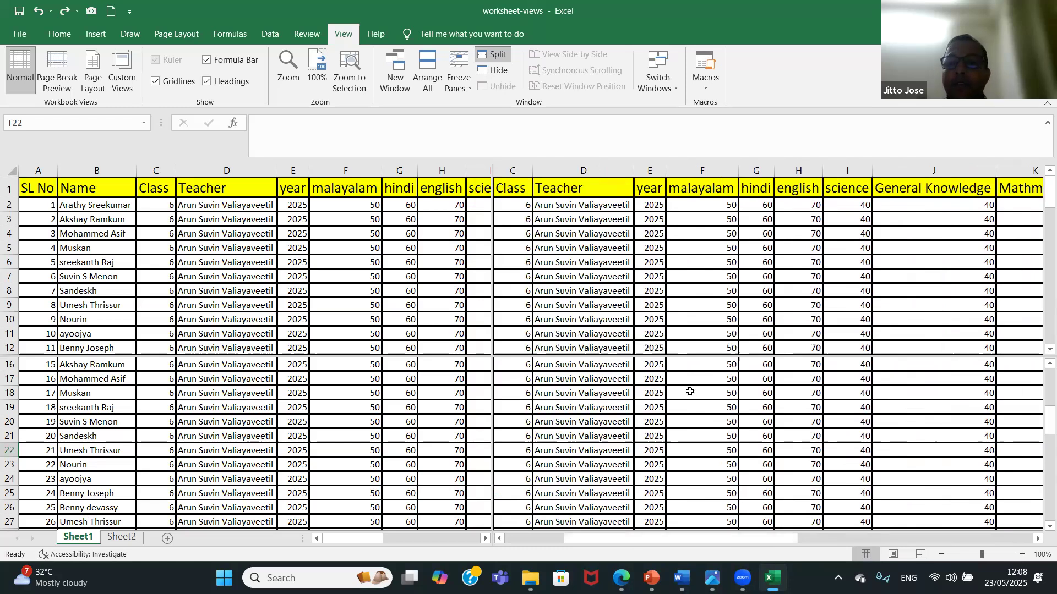
scroll(524, 389, "left", 2)
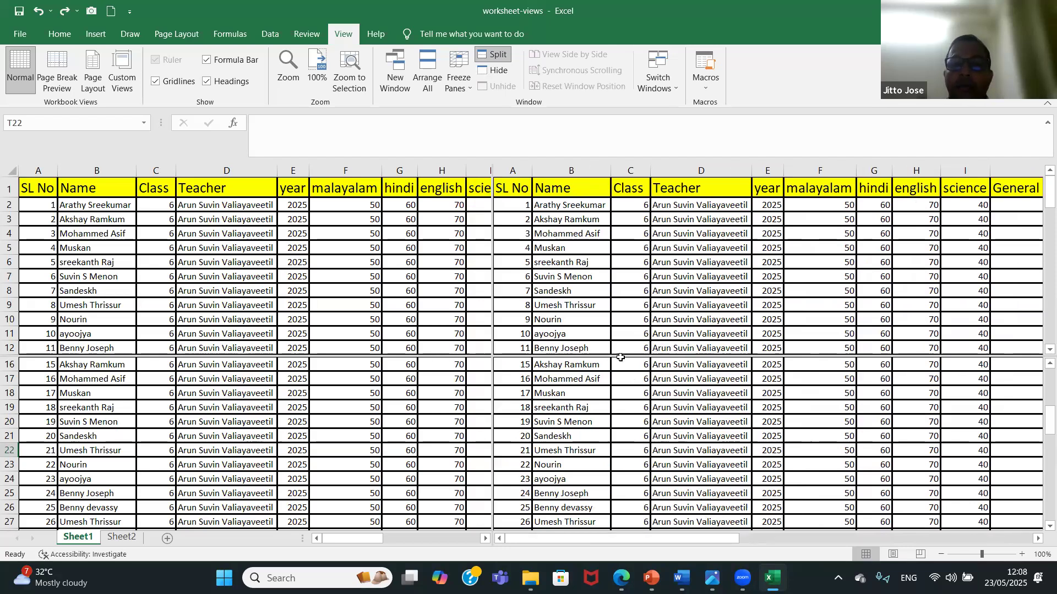
left_click_drag(637, 545, 937, 502)
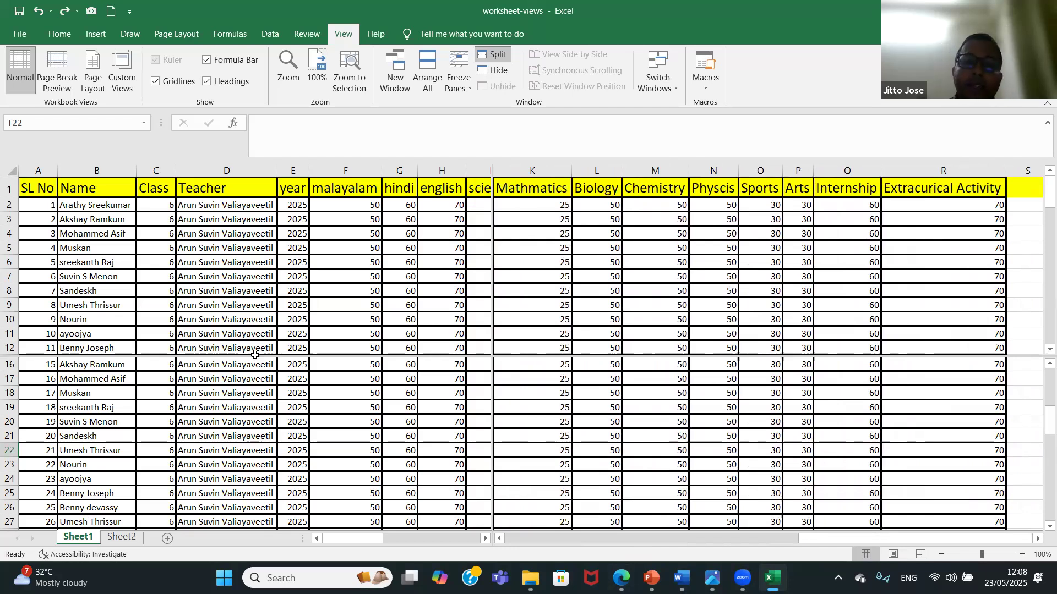
Remove the horizontal split and the vertical split from Sheet1.
double_click(193, 356)
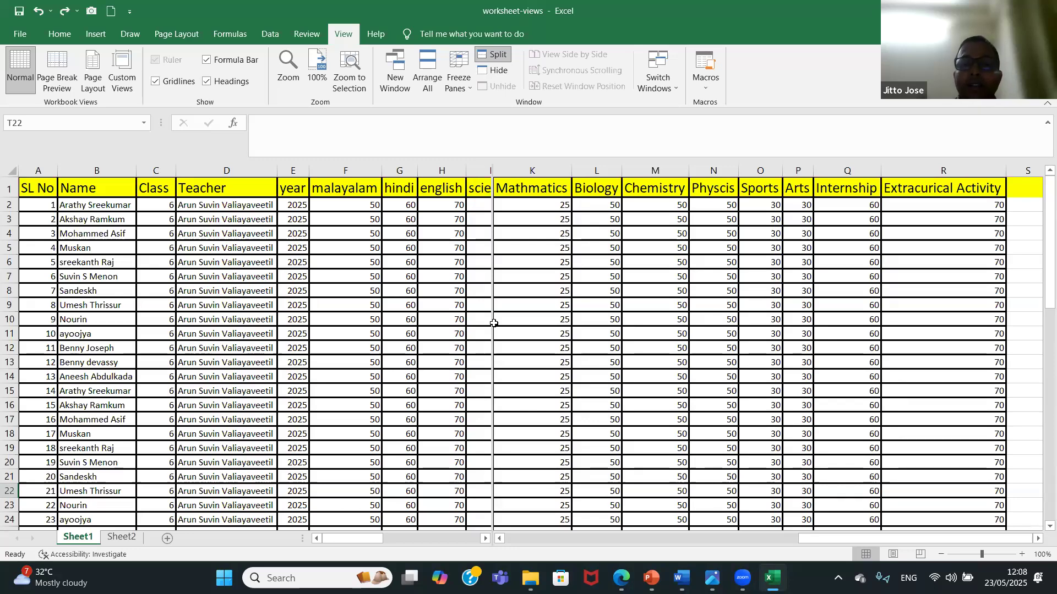
left_click_drag(491, 325, 467, 327)
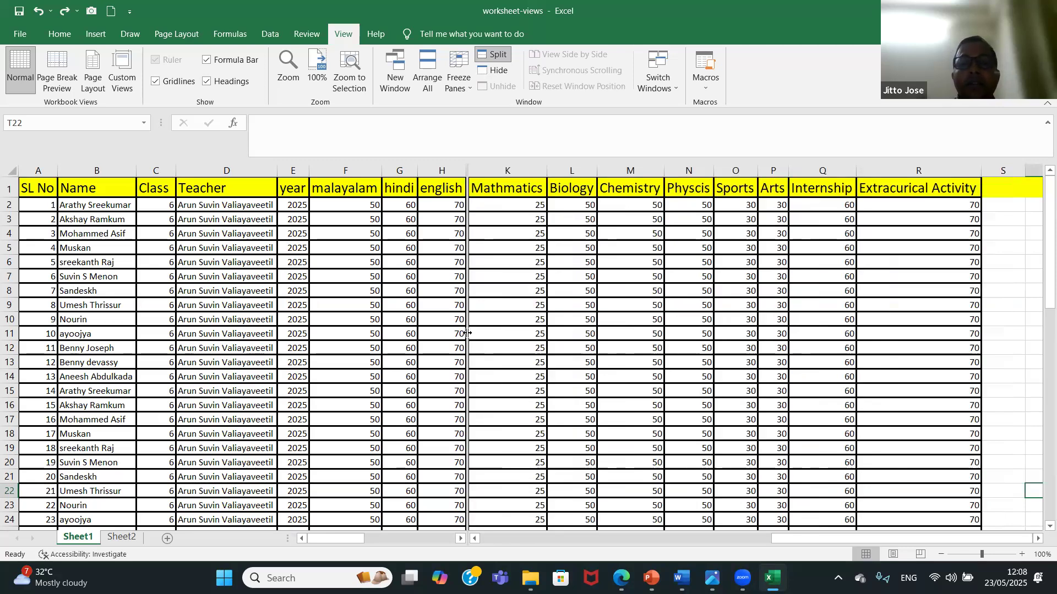
double_click(466, 333)
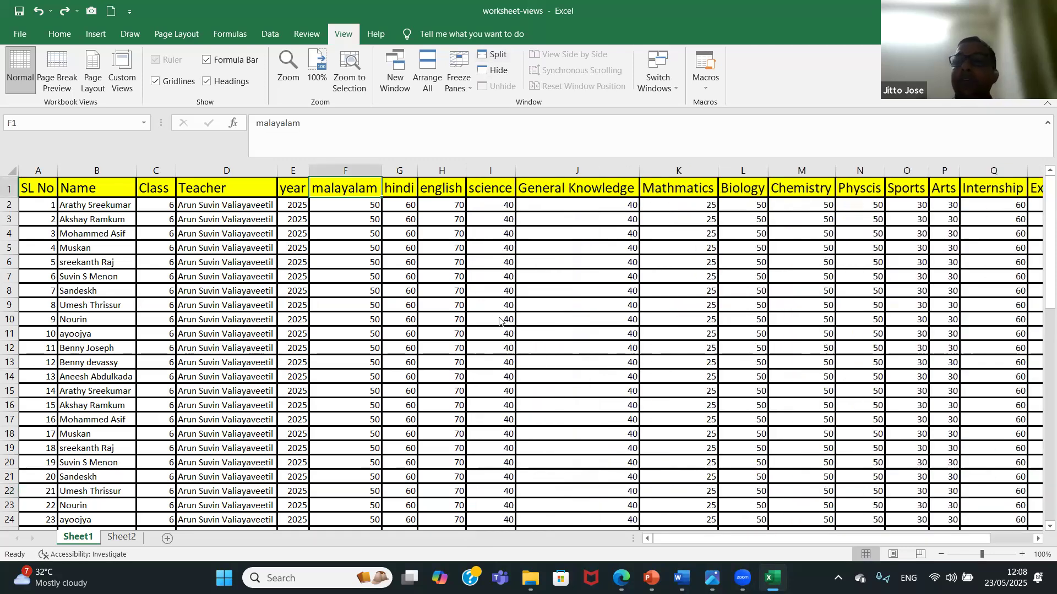
Freeze the top row of Sheet1 and scroll through the rows to test the header.
left_click_drag(1040, 206, 1040, 177)
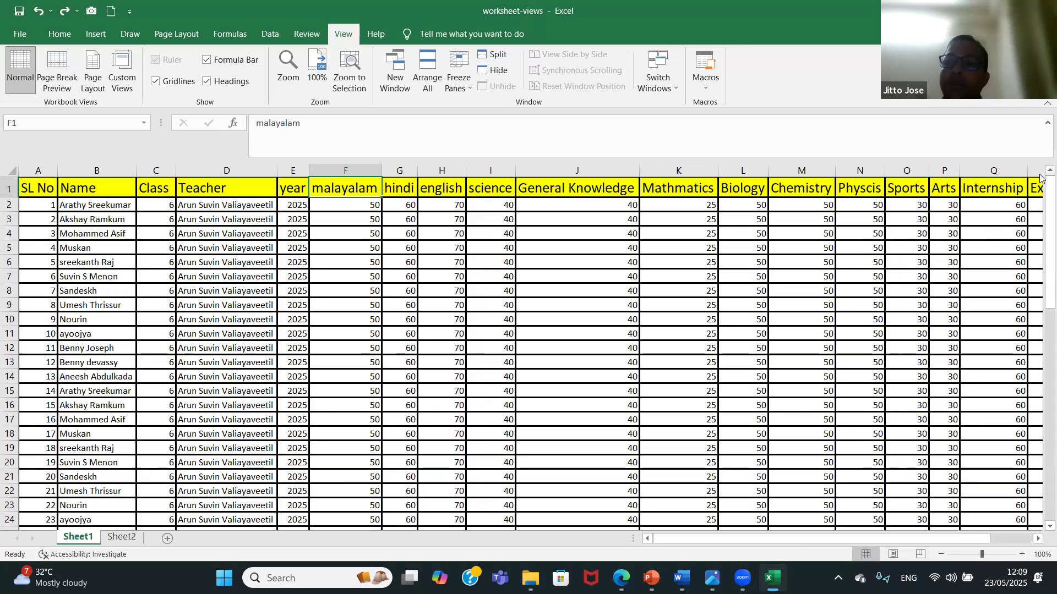
left_click_drag(1041, 210, 1041, 176)
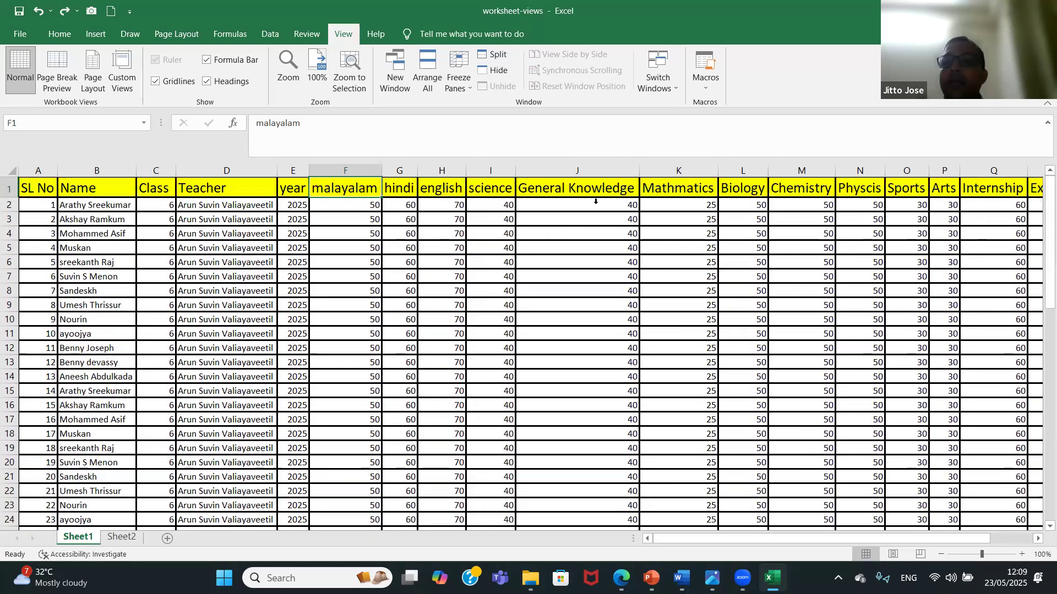
left_click_drag(1040, 217, 1040, 206)
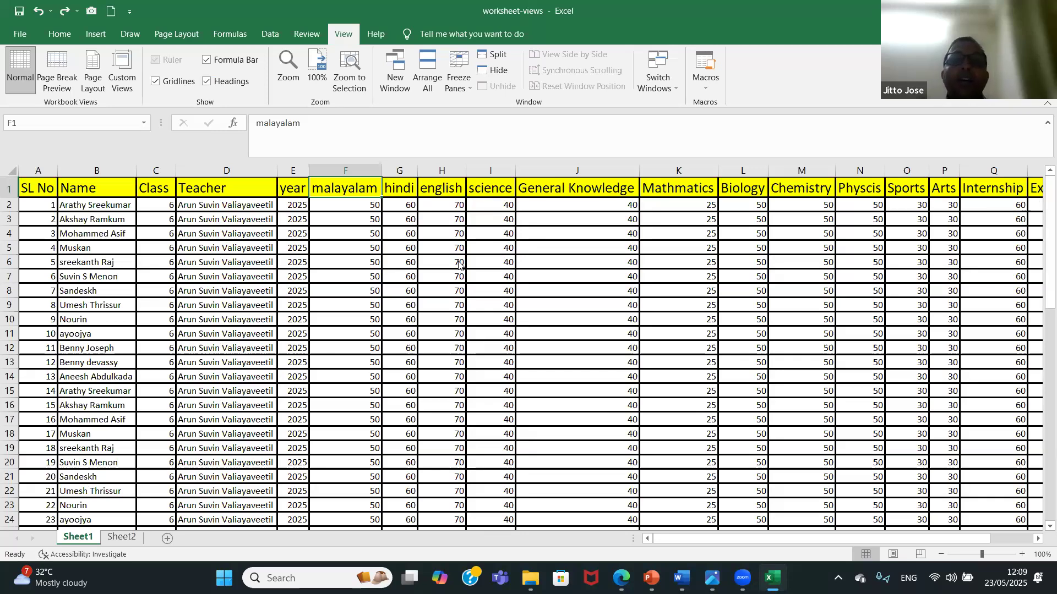
left_click(461, 75)
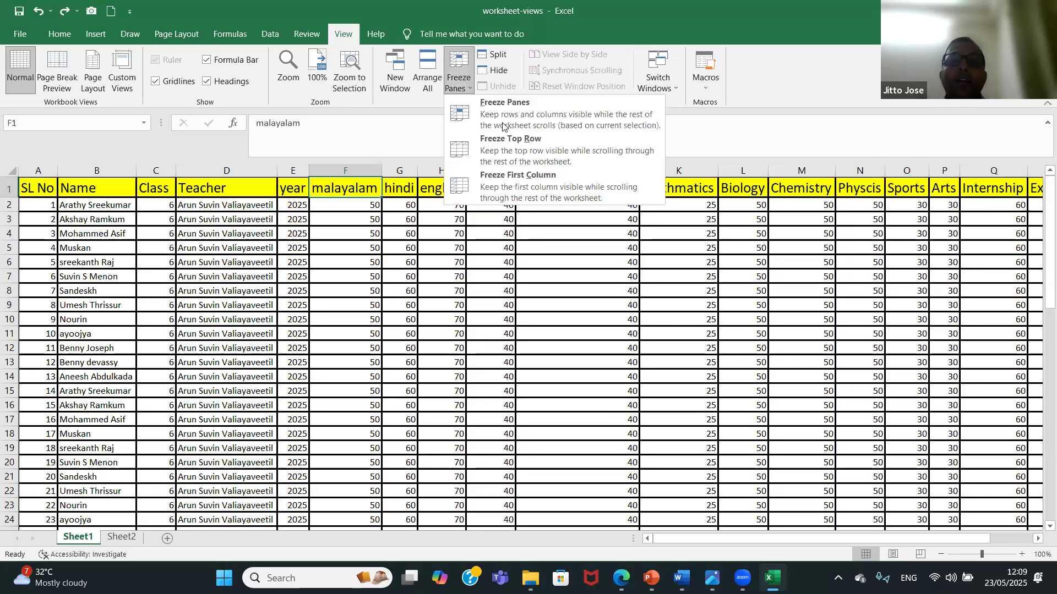
left_click(533, 150)
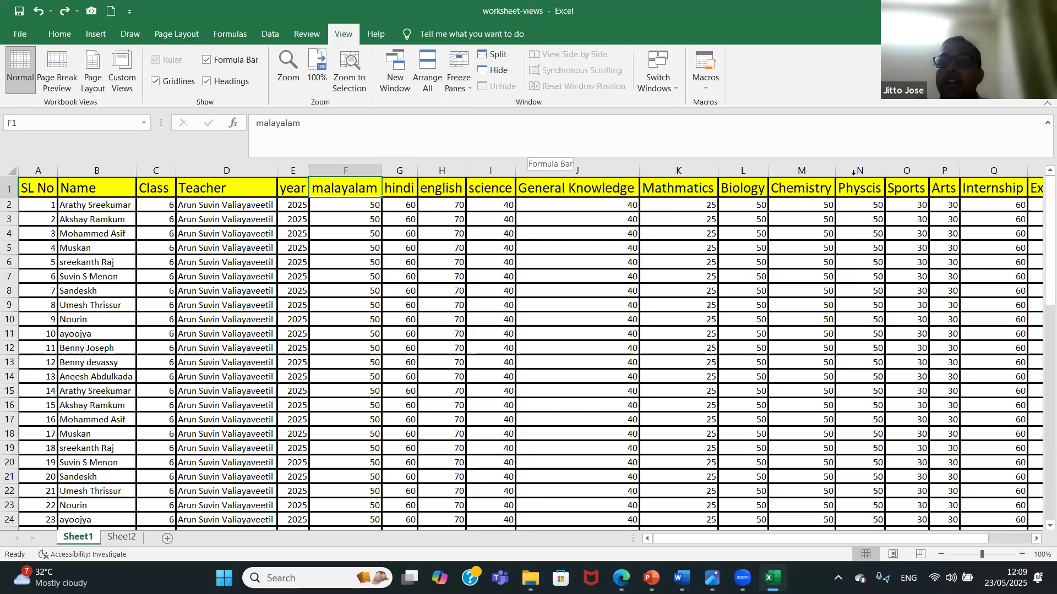
left_click_drag(1048, 220, 1040, 182)
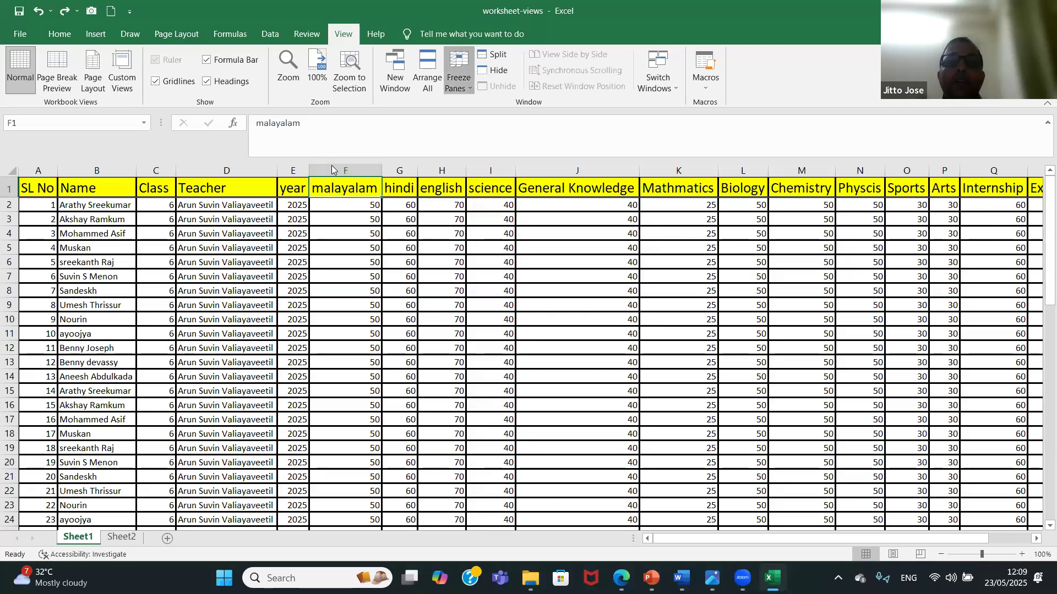
Switch the freeze to the first column and scroll across the sheet to test it.
left_click(459, 75)
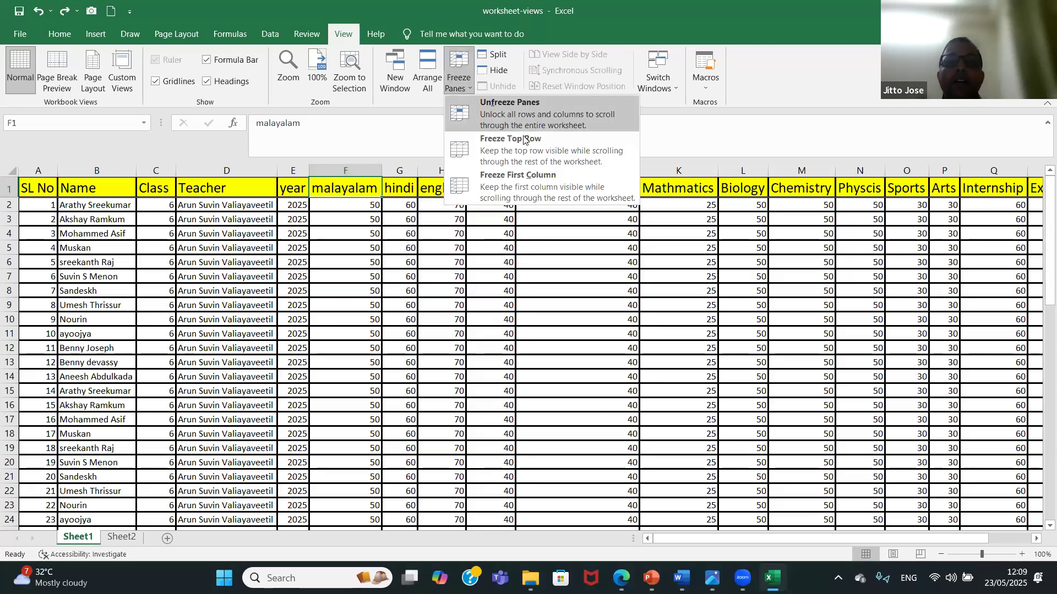
left_click(572, 195)
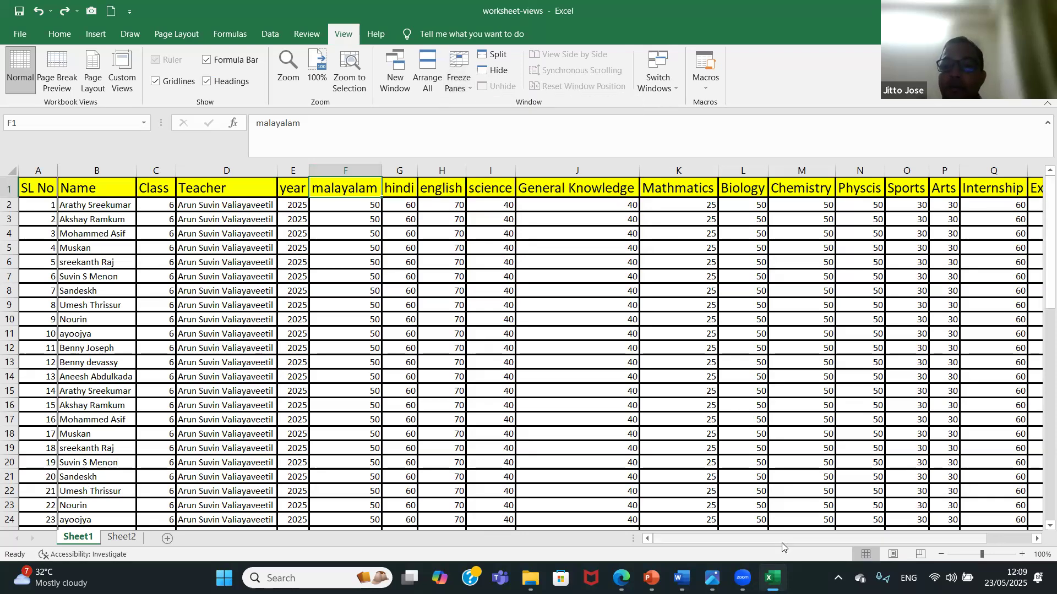
left_click_drag(788, 537, 686, 522)
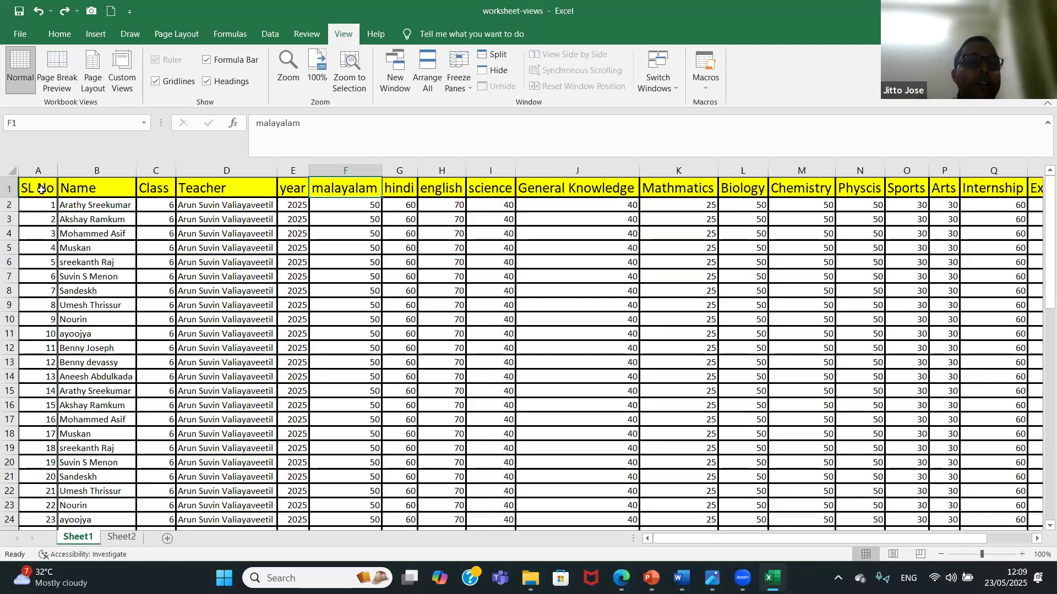
Unfreeze the first column and freeze the panes at cell B2, testing them in both scroll directions.
left_click(81, 206)
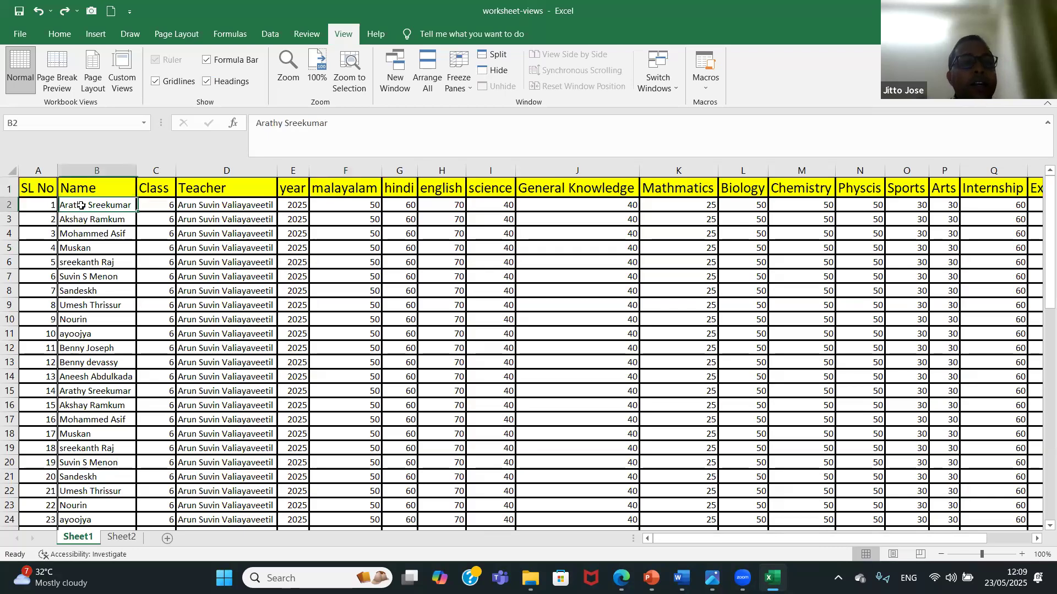
left_click(462, 68)
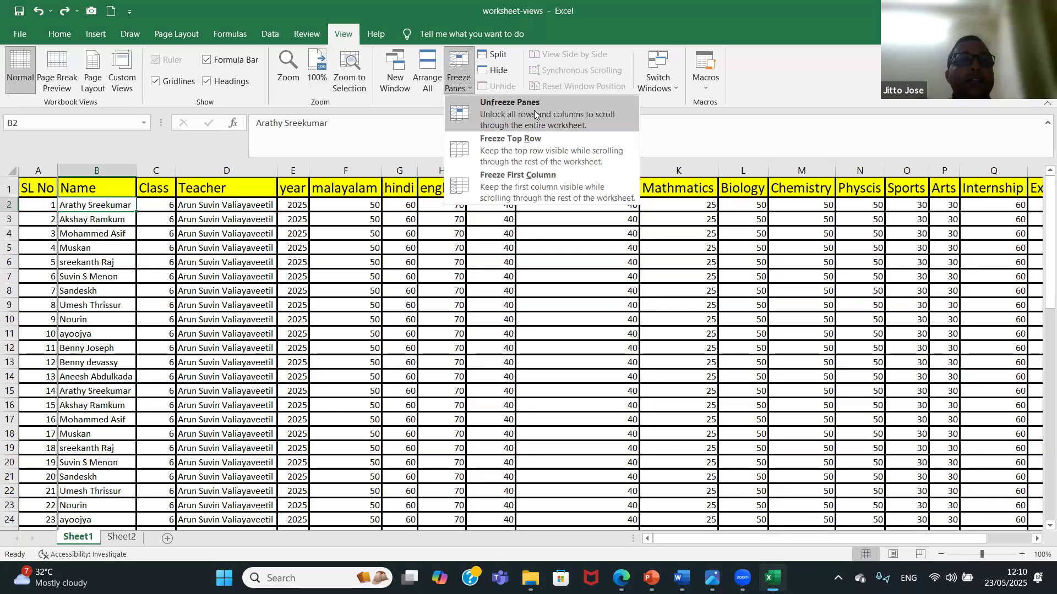
left_click(534, 113)
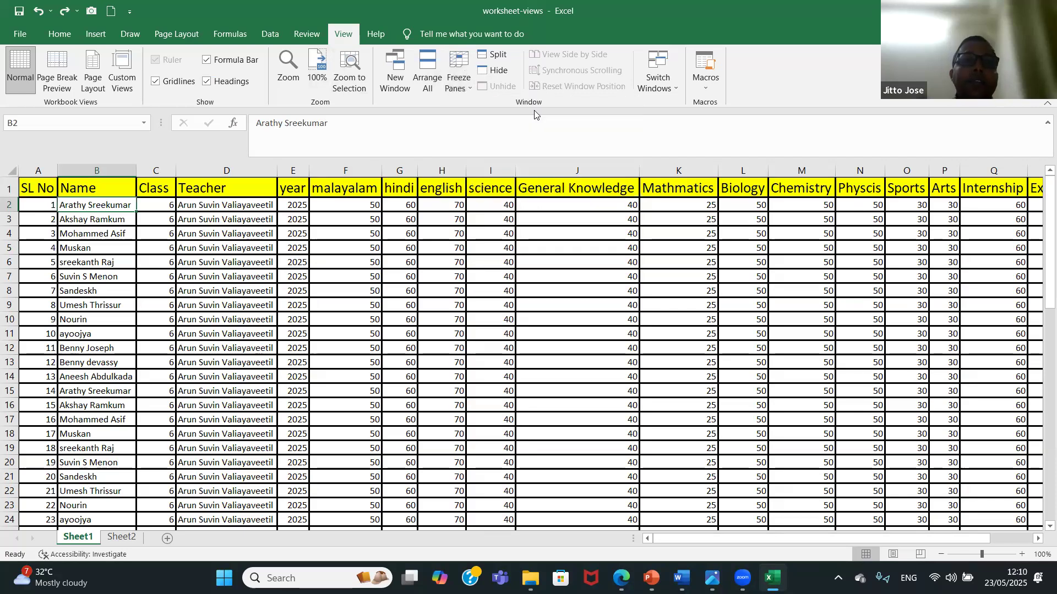
left_click(469, 60)
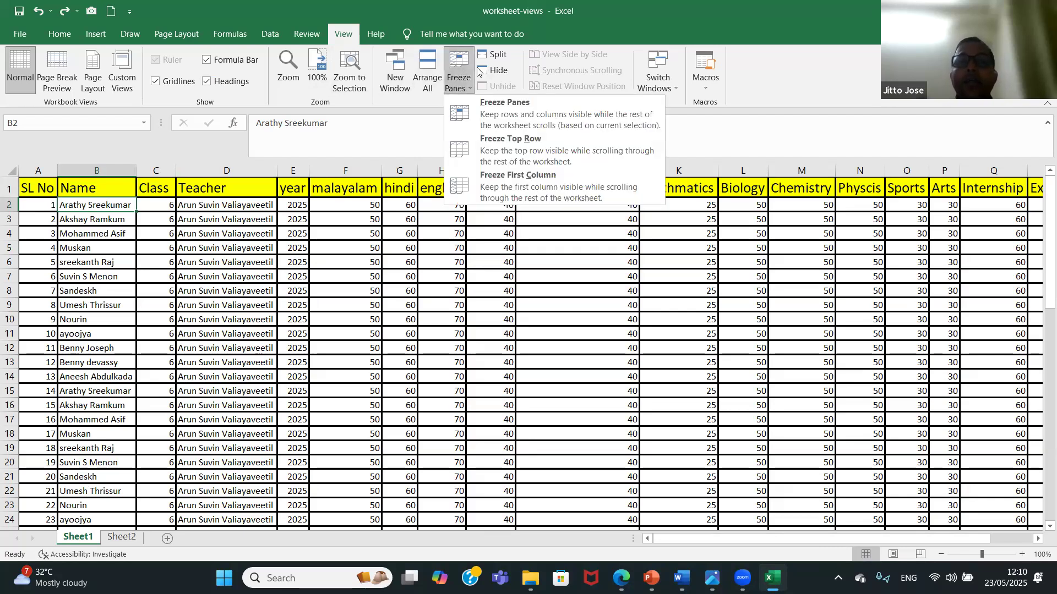
left_click(548, 114)
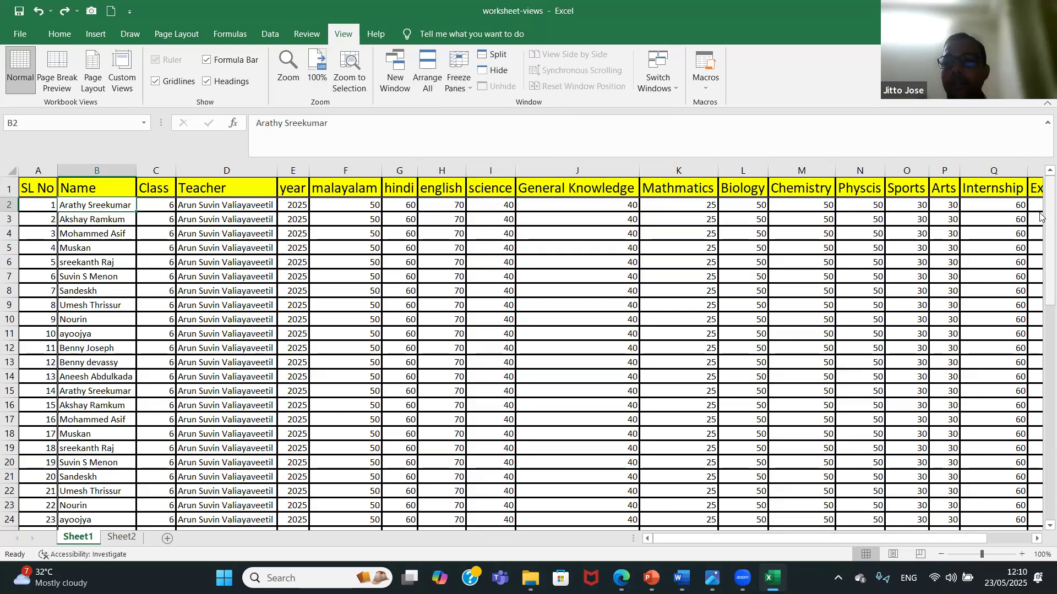
left_click_drag(1039, 218, 1040, 195)
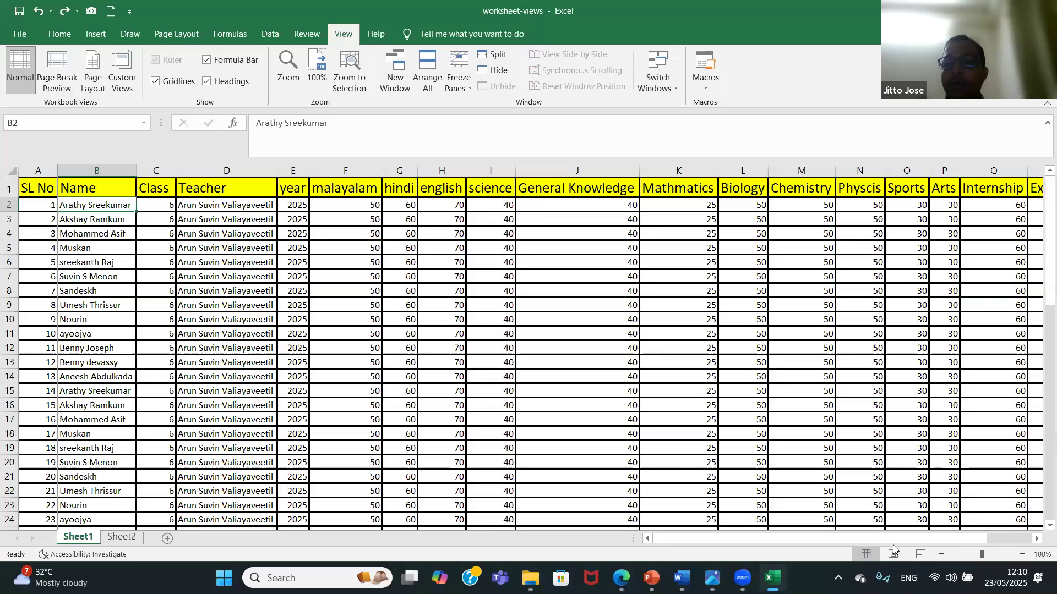
mouse_move(899, 535)
left_mouse_down()
mouse_move(971, 529)
mouse_move(903, 530)
left_mouse_up()
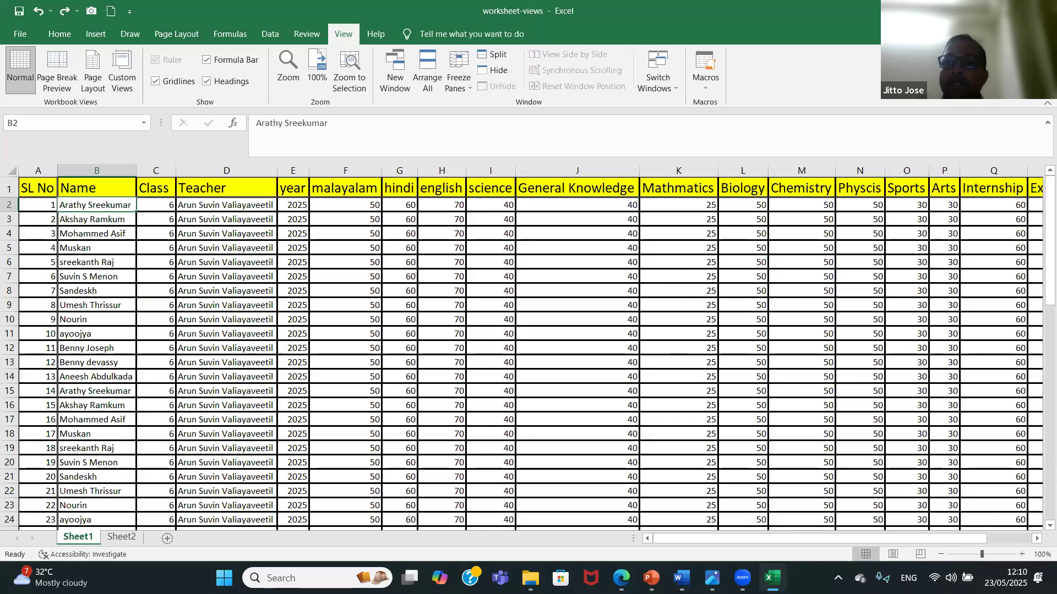
Close the worksheet-views workbook and save its changes.
left_click(1042, 11)
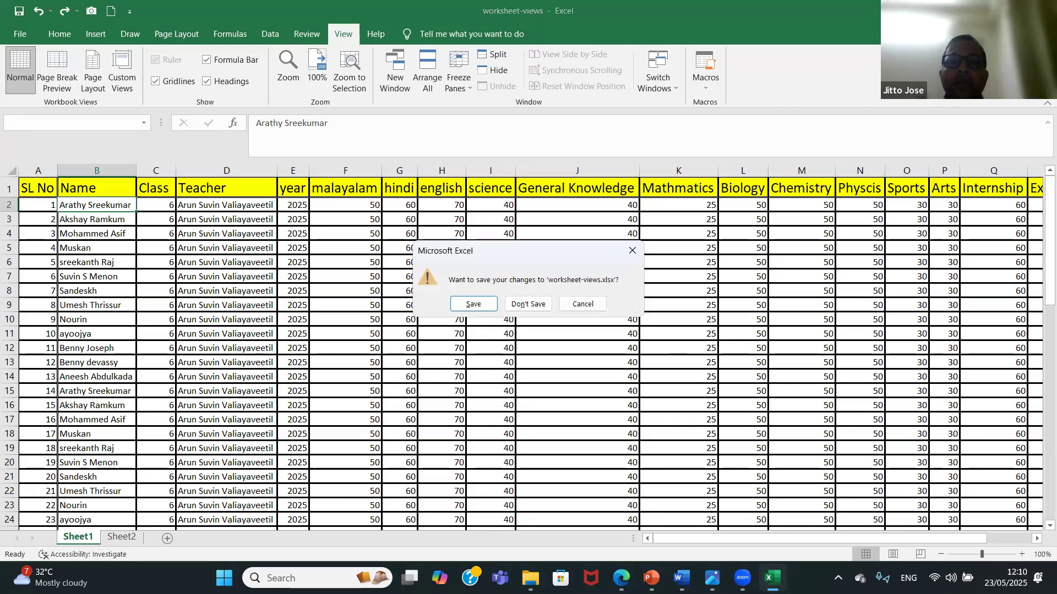
left_click(472, 304)
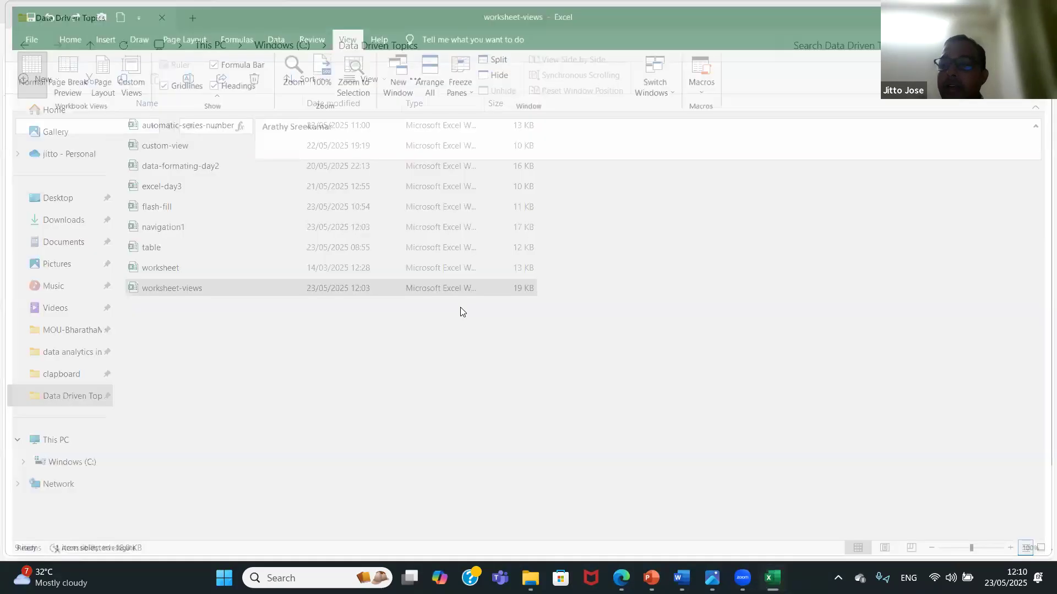
Open the table workbook and clear only the formatting from the data range A1:E12 on Sheet1.
left_click(200, 249)
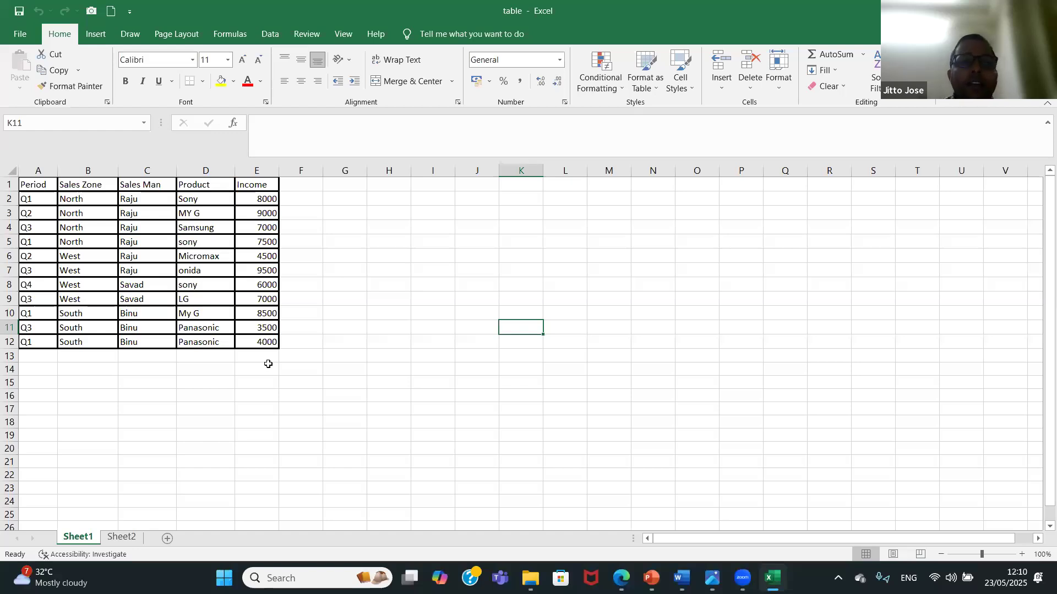
left_click(32, 188)
left_click_drag(32, 188, 256, 343)
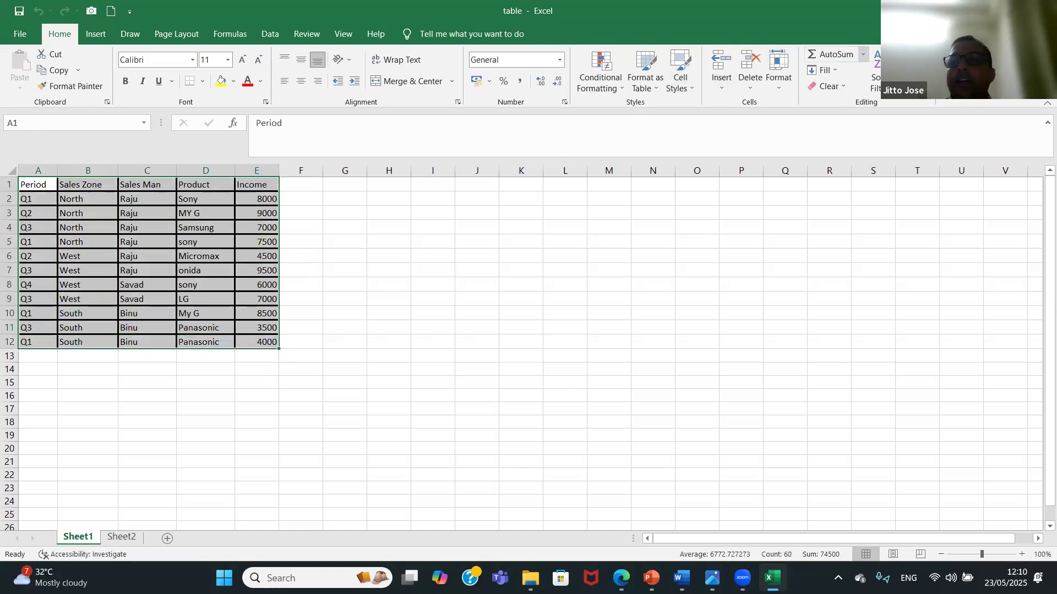
left_click(836, 90)
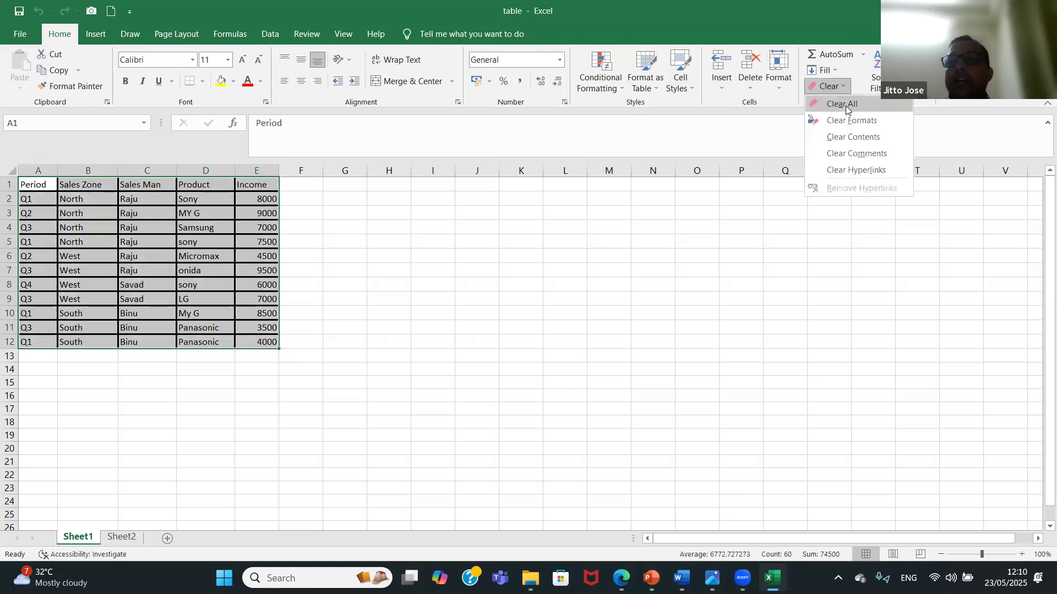
left_click(856, 120)
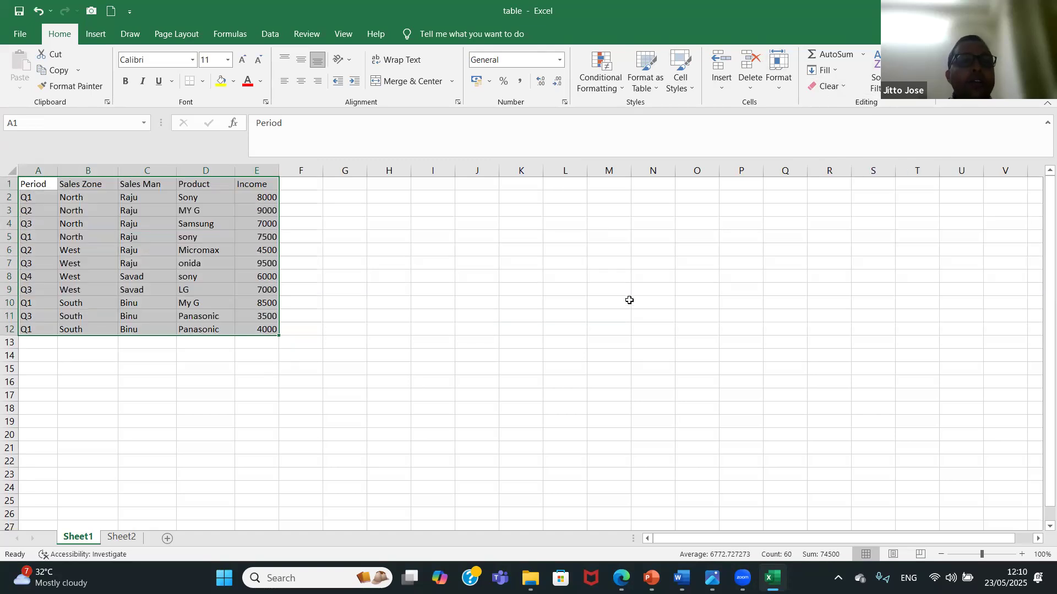
left_click(630, 303)
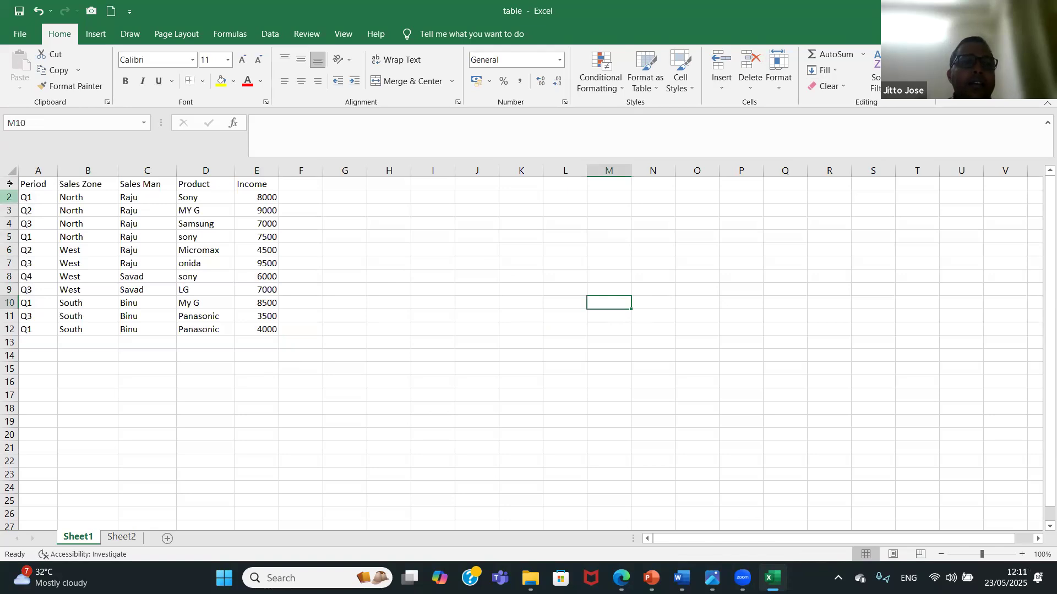
Try applying all borders to the data range A1:E12 on Sheet1, and undo them.
left_click_drag(37, 185, 253, 330)
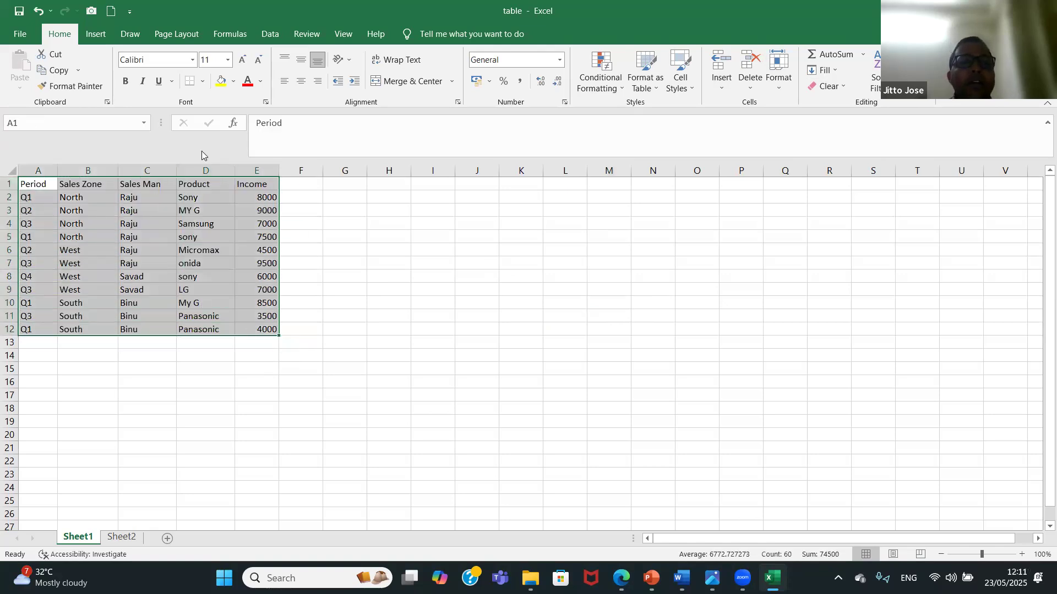
left_click(203, 83)
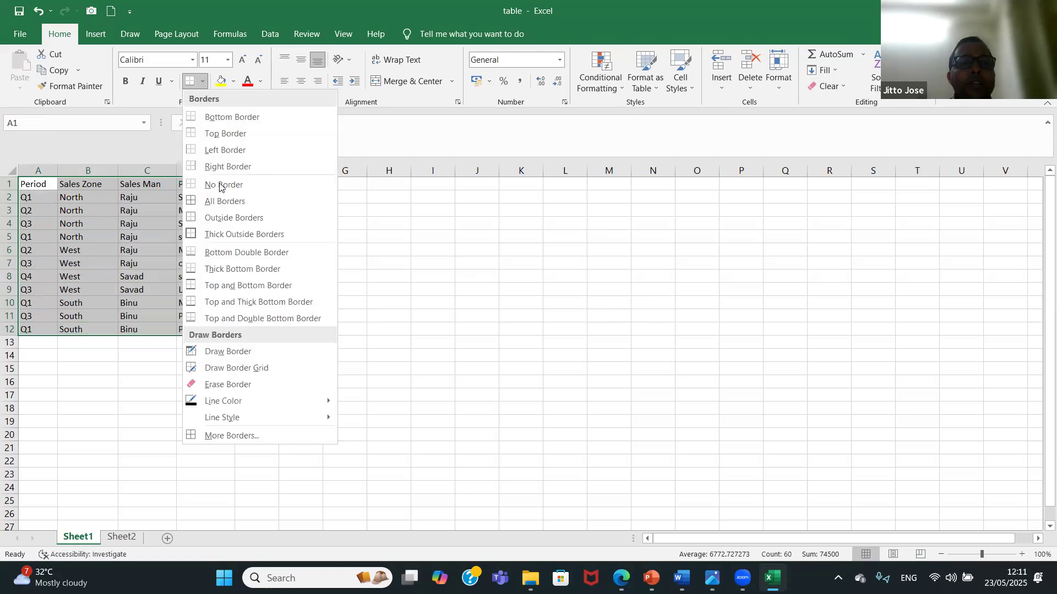
left_click(242, 203)
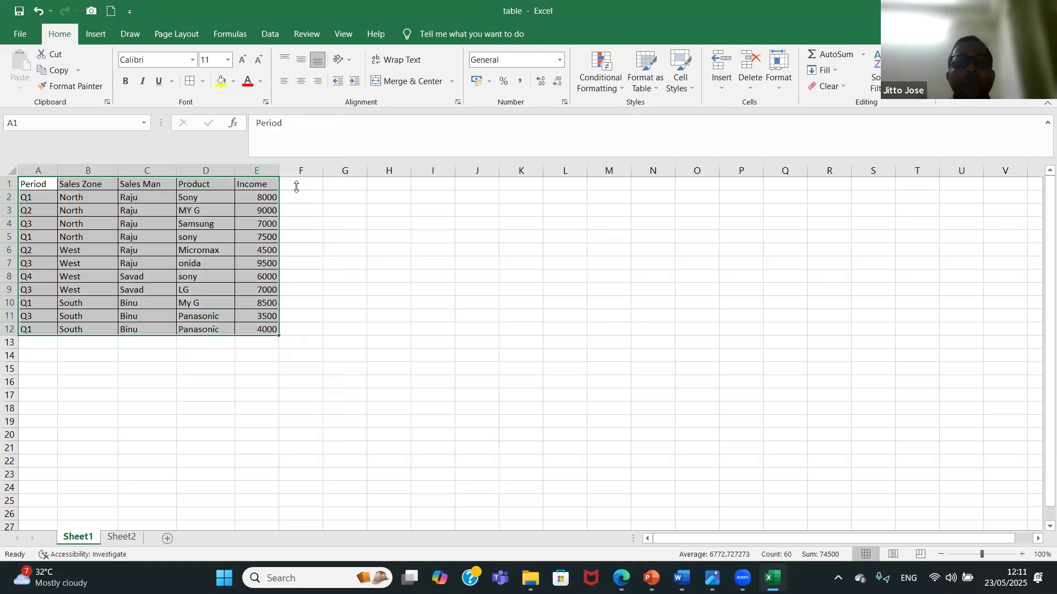
left_click(72, 209)
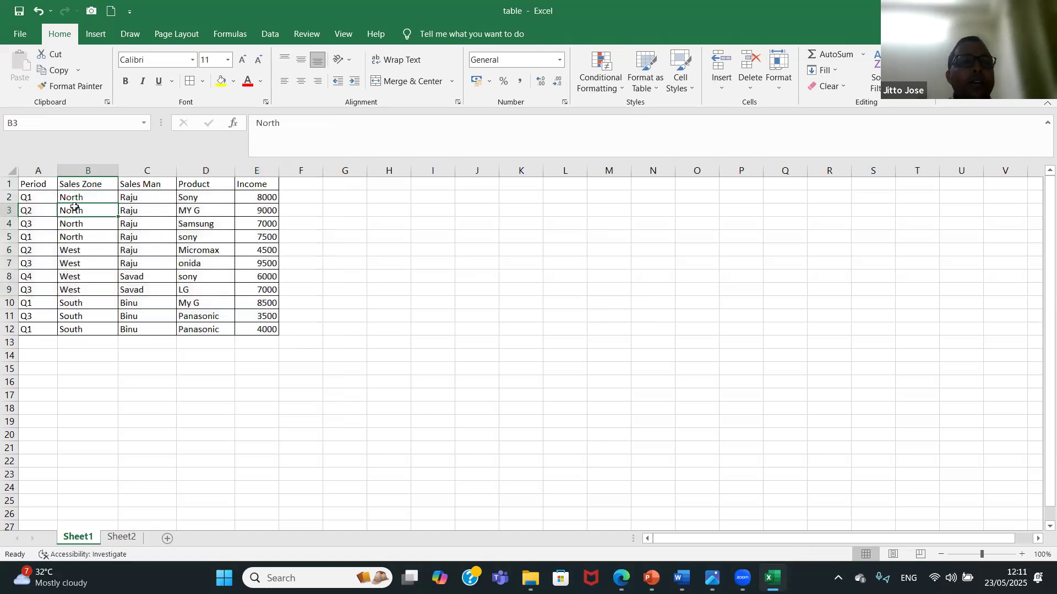
key("ctrl+a")
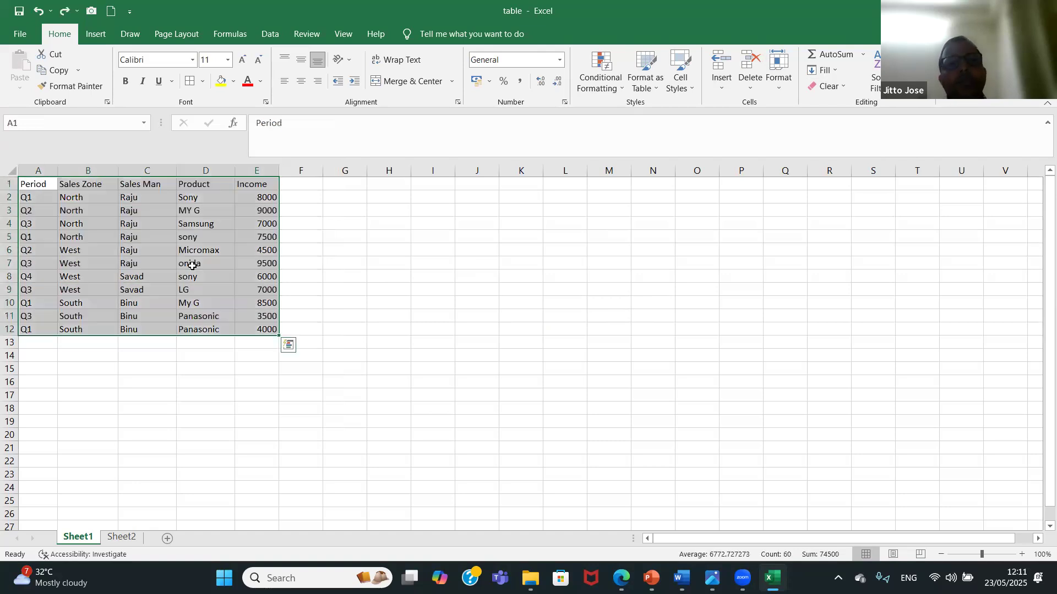
left_click(457, 221)
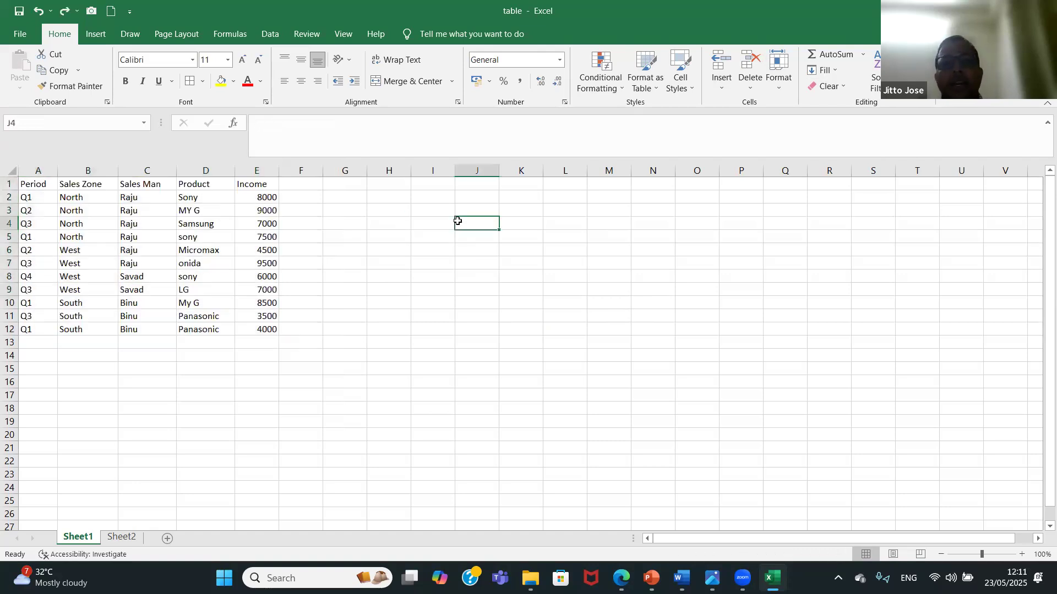
View the bordered data on Sheet2, and convert the range A1:E12 on Sheet1 into a table with headers.
left_click(117, 544)
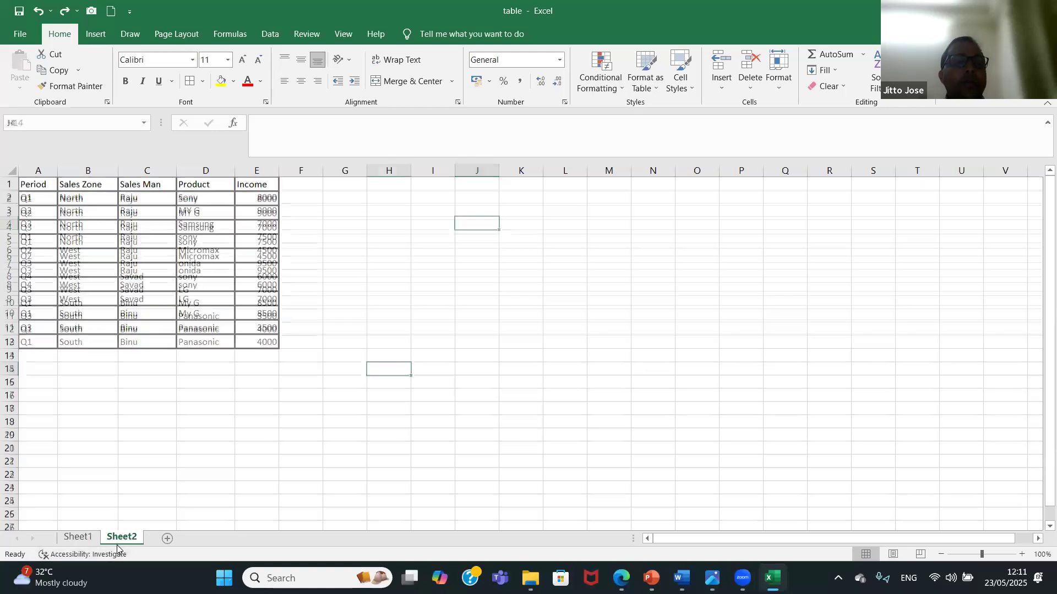
left_click(79, 538)
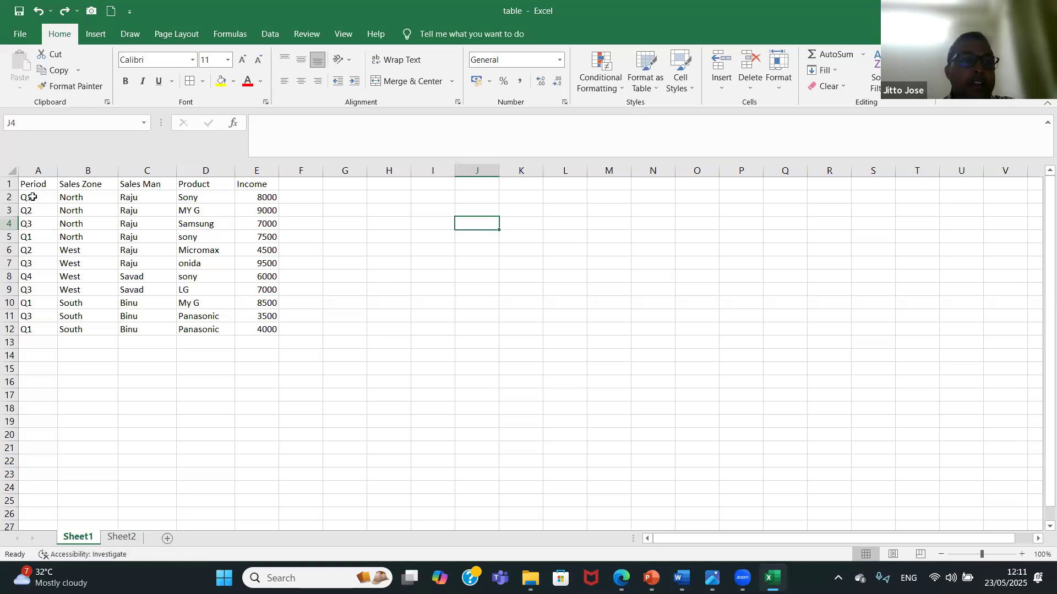
left_click_drag(41, 187, 243, 323)
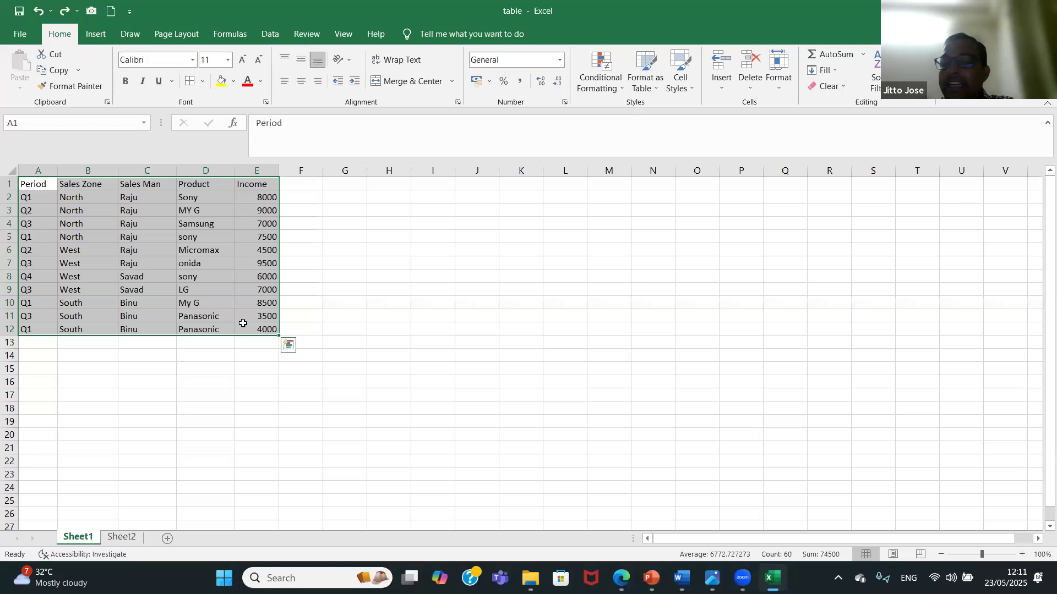
left_click(97, 36)
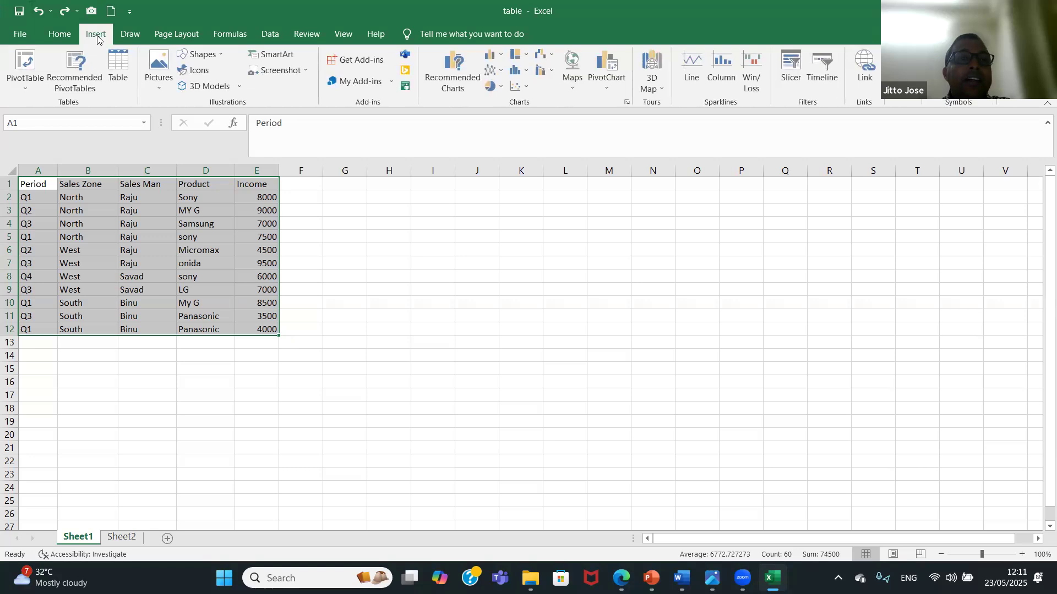
left_click(120, 72)
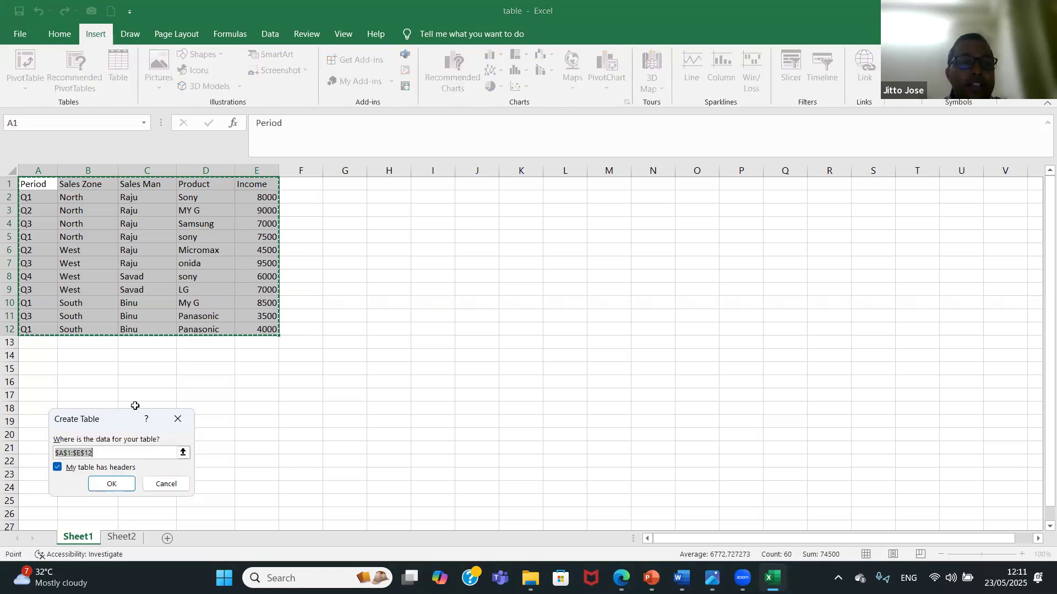
left_click(107, 483)
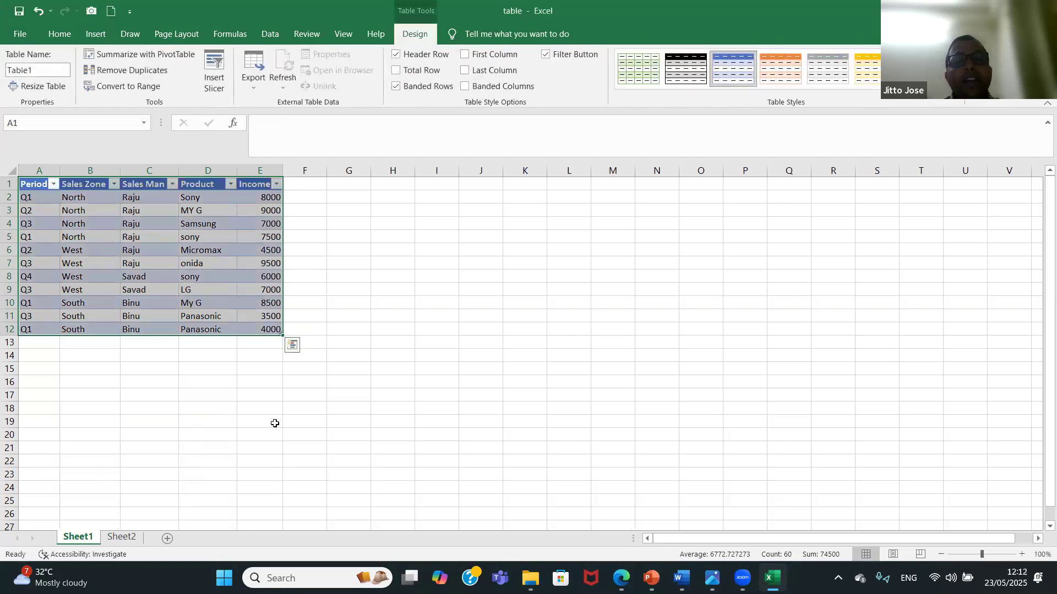
Compare the Sheet1 table with the bordered range on Sheet2, and undo the table conversion.
left_click(120, 537)
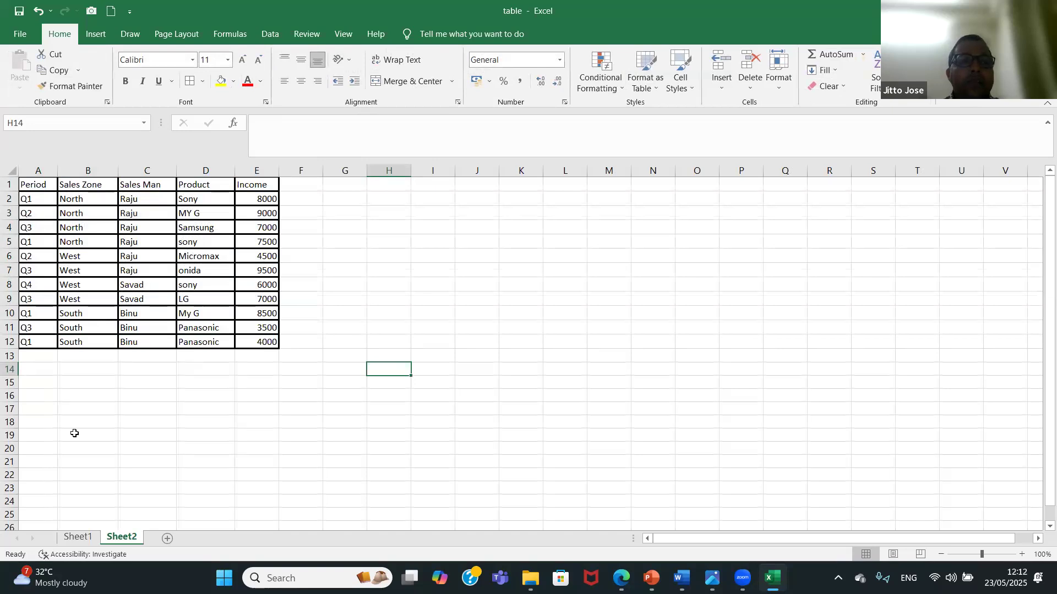
left_click(77, 538)
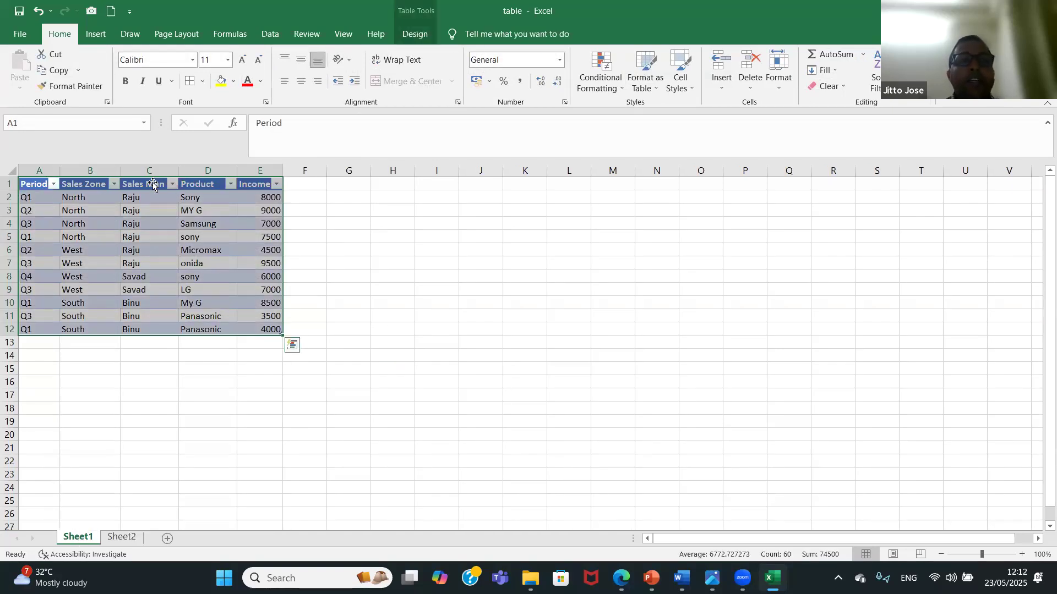
left_click(123, 538)
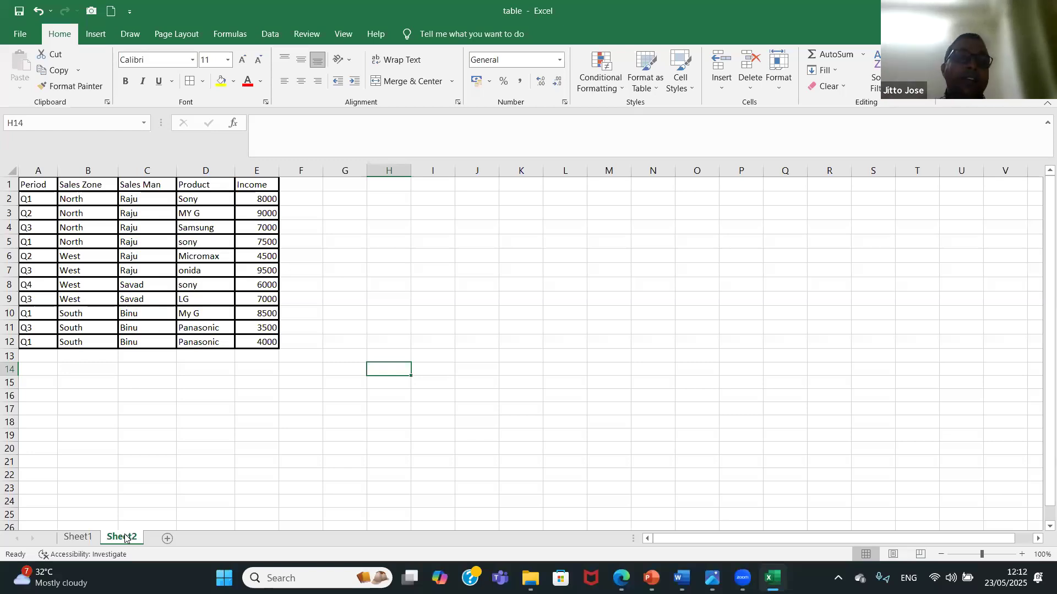
left_click(78, 537)
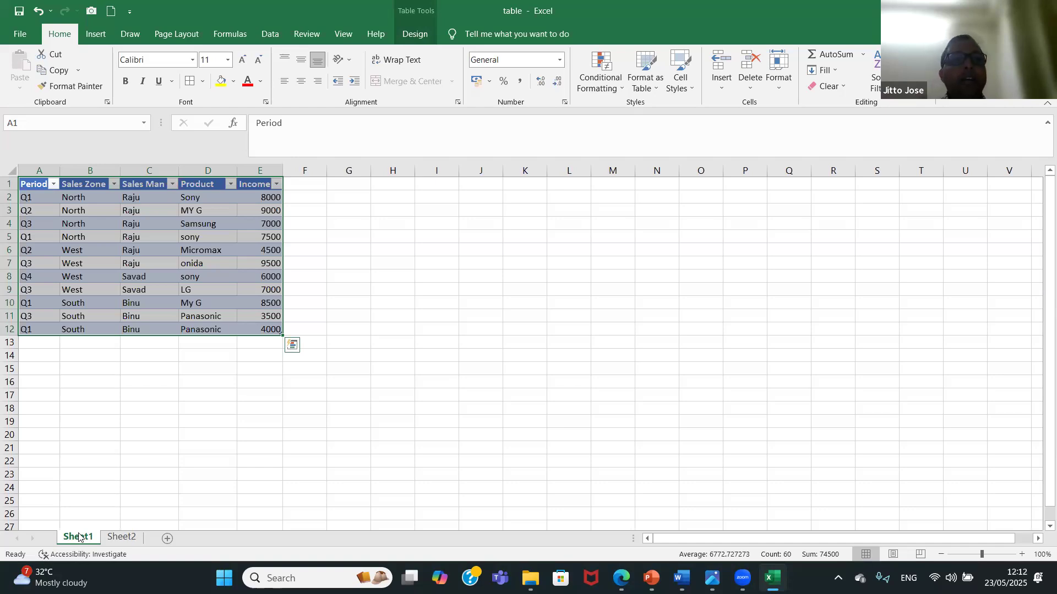
key("ctrl+z")
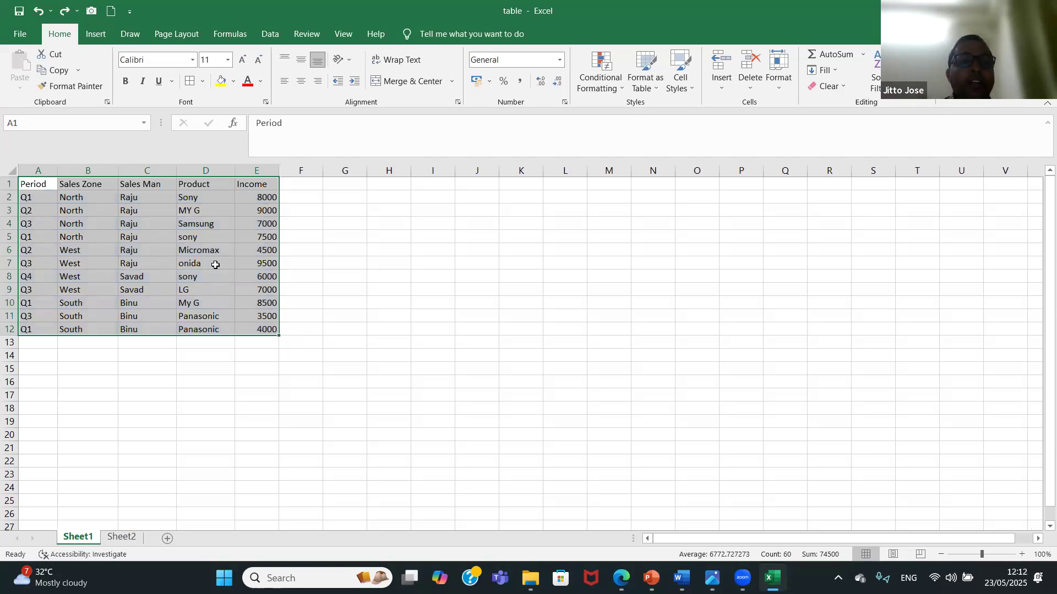
Create a table with headers from the selected range A1:E12 again, and undo it.
key("ctrl+t")
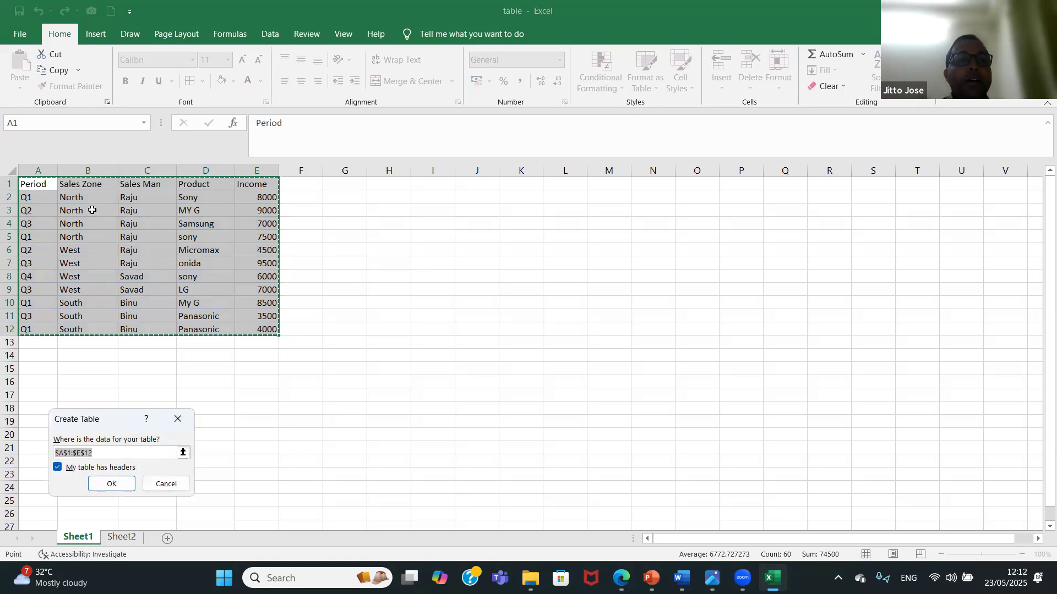
left_click(129, 484)
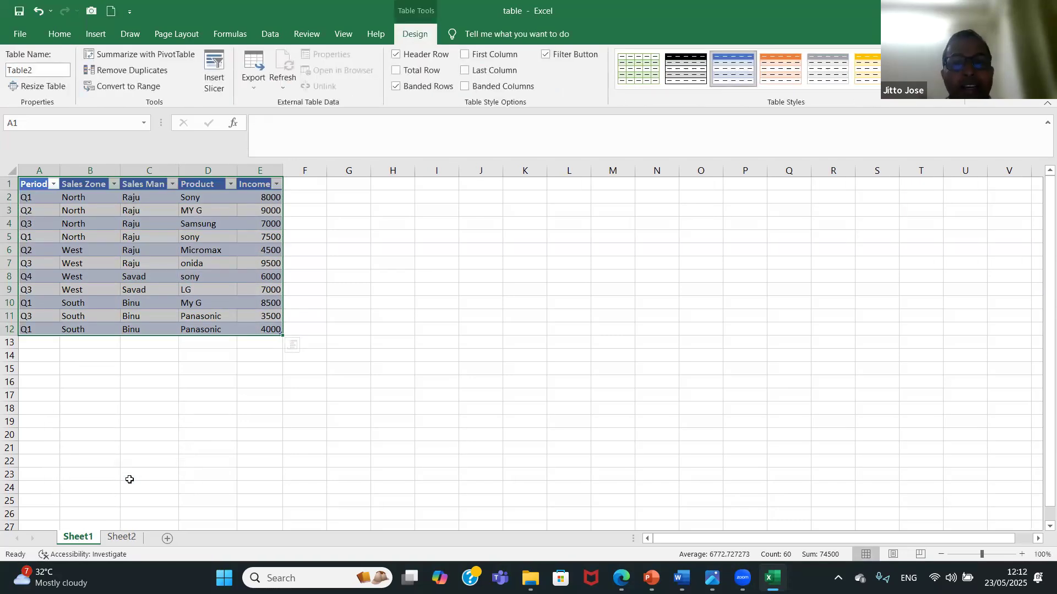
key("ctrl+z")
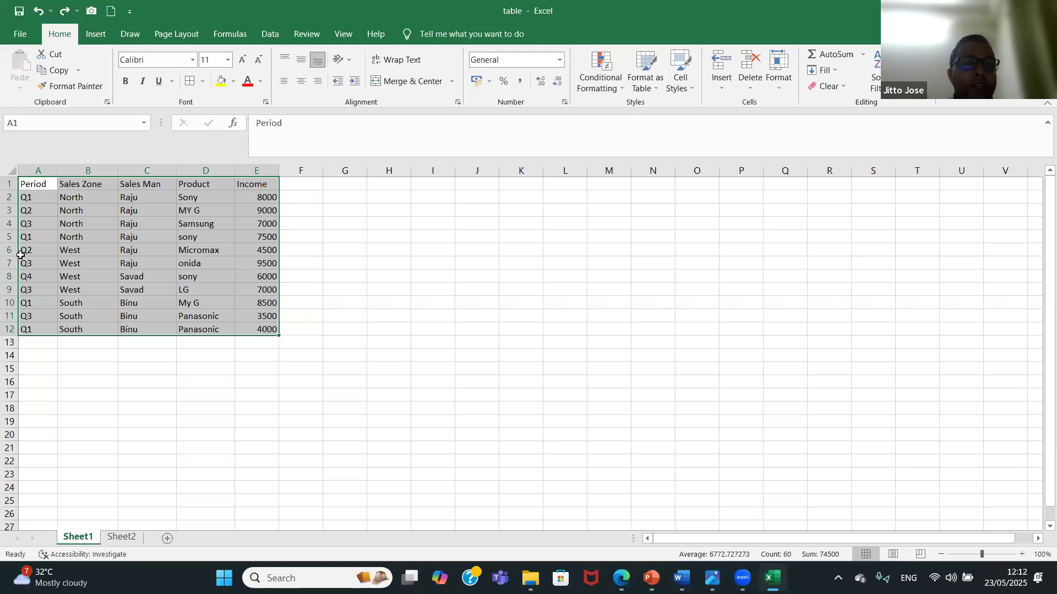
Create a table with headers from only A1:E6 by editing the proposed data range, and undo it.
key("ctrl+t")
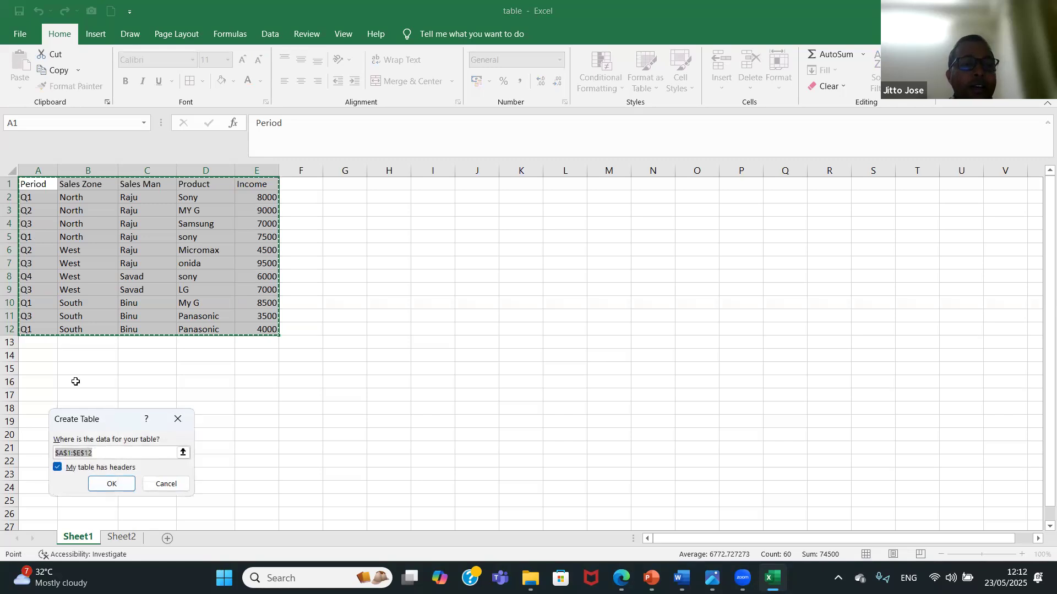
left_click(108, 455)
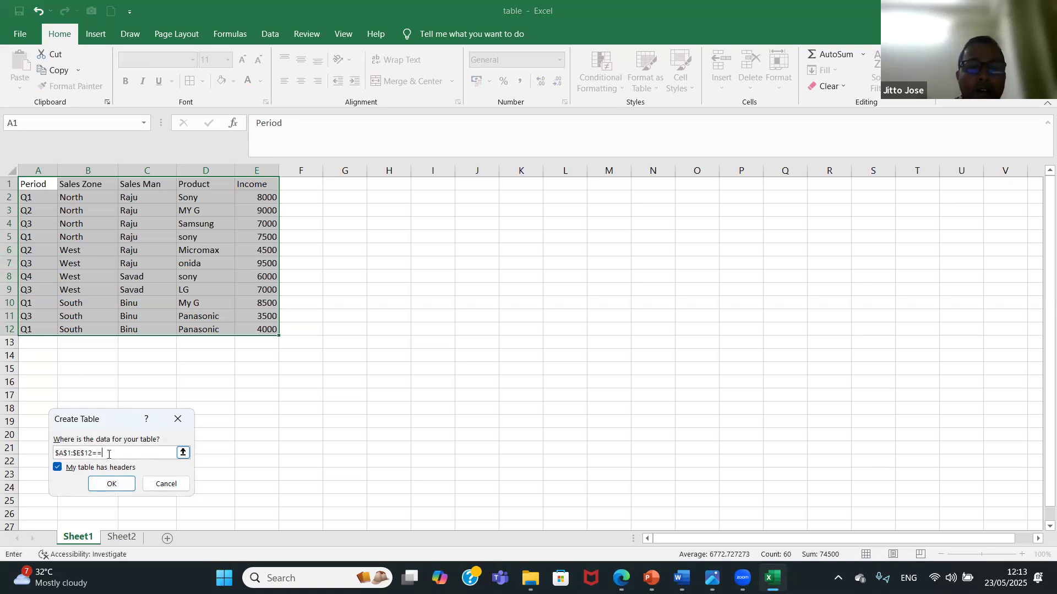
key("BackSpace")
key("BackSpace")
type("6")
left_click(117, 484)
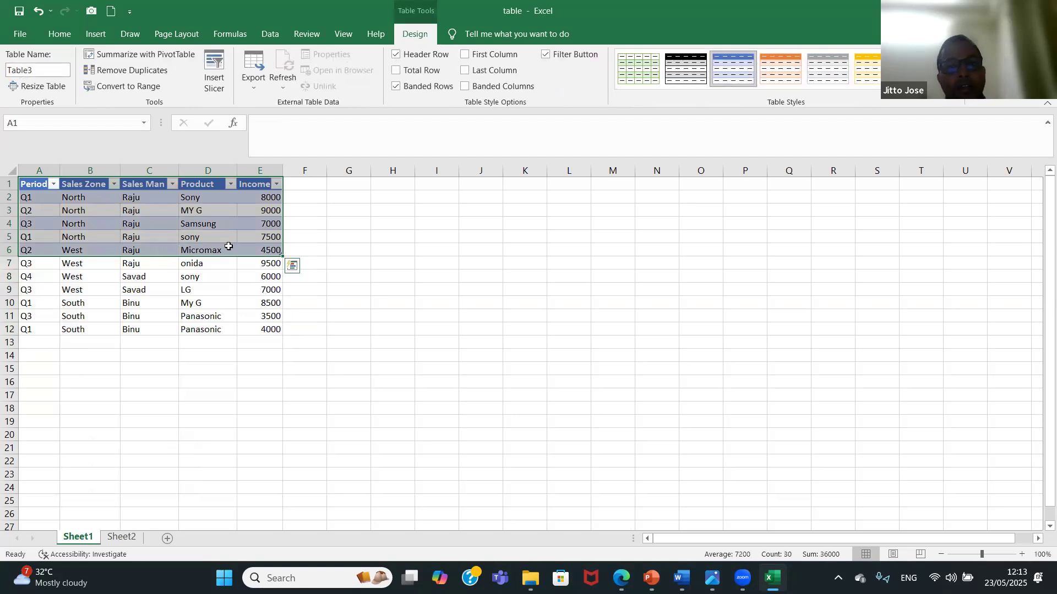
key("ctrl+z")
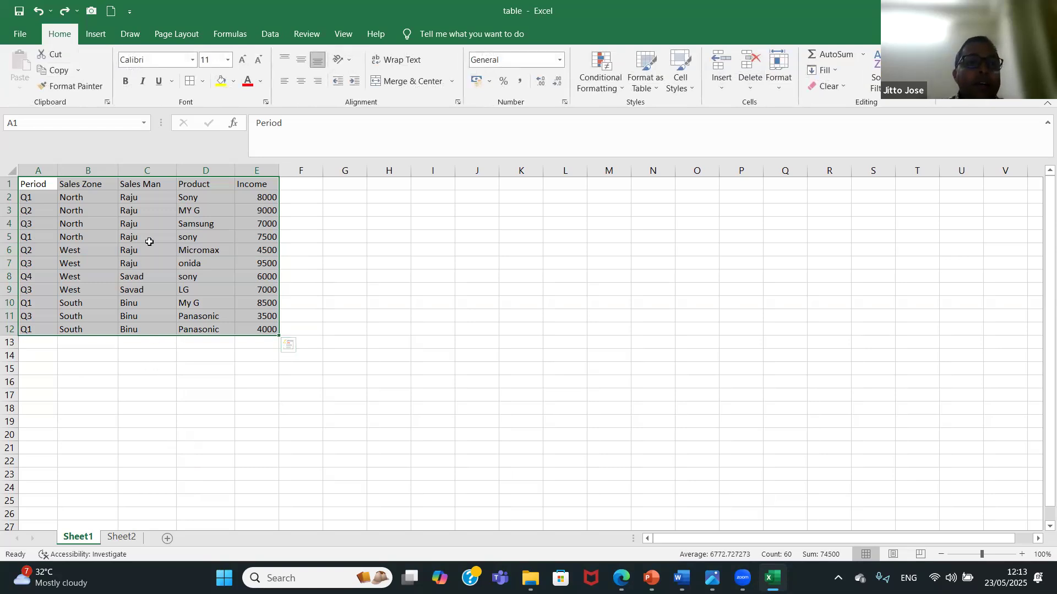
Convert the full data range A1:E12 on Sheet1 into a table with headers.
key("ctrl+t")
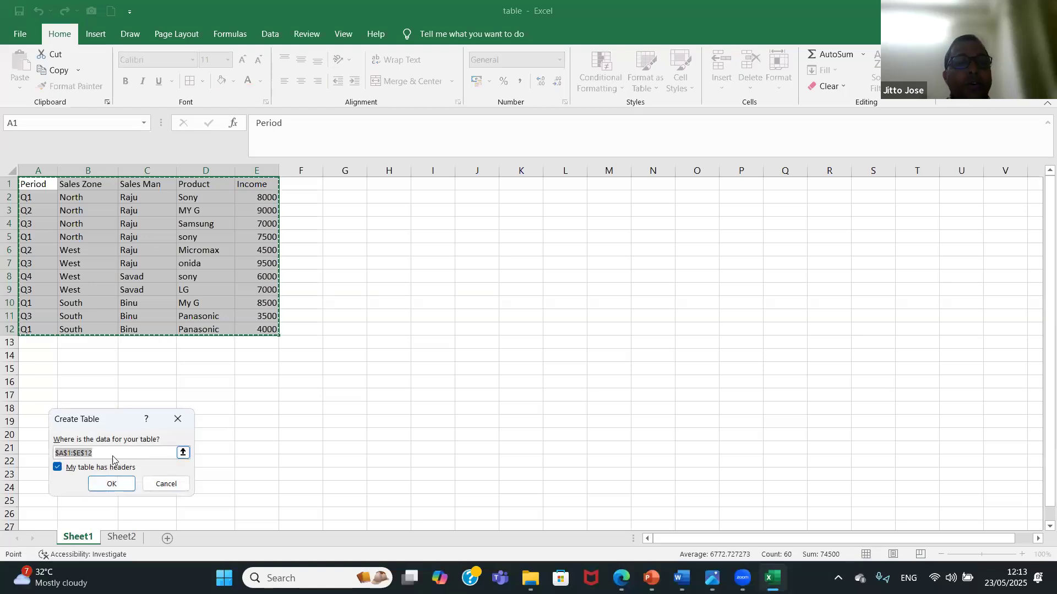
left_click(113, 484)
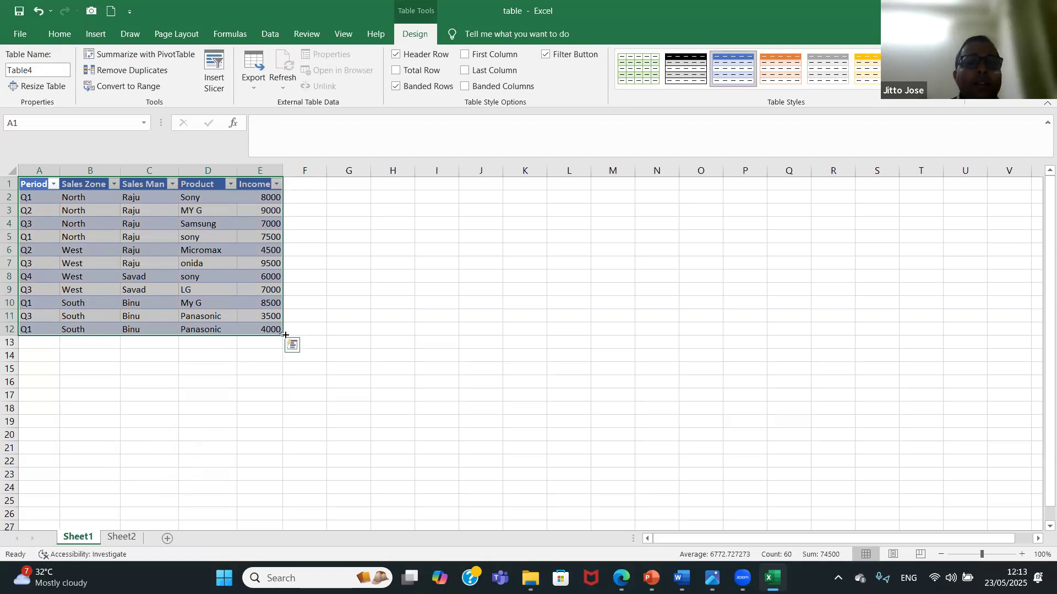
Extend the Sheet1 table across to column H, compare it with Sheet2, and undo the extension.
left_click_drag(304, 329, 409, 335)
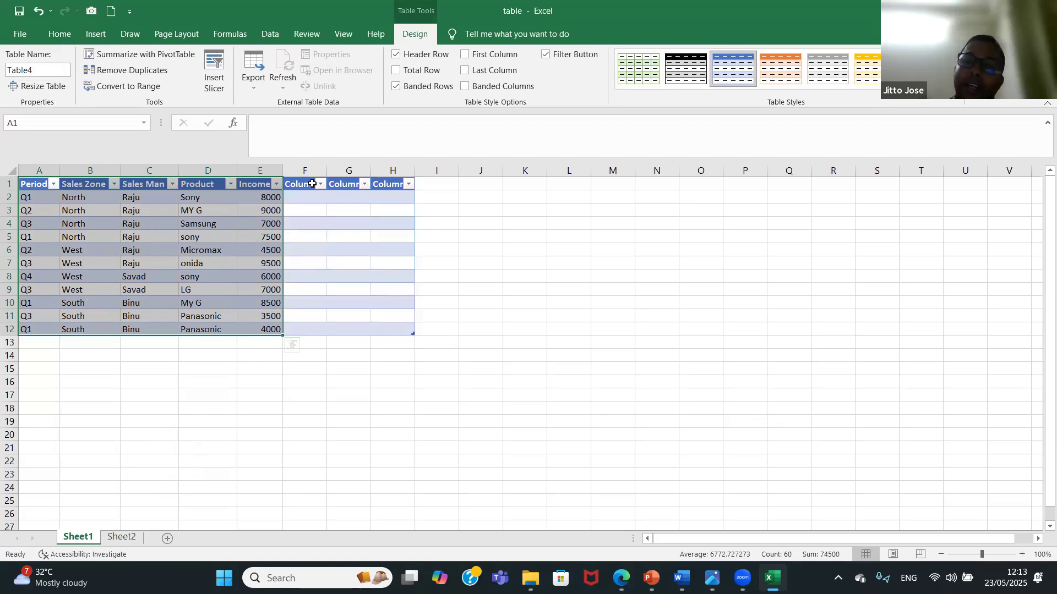
left_click(122, 537)
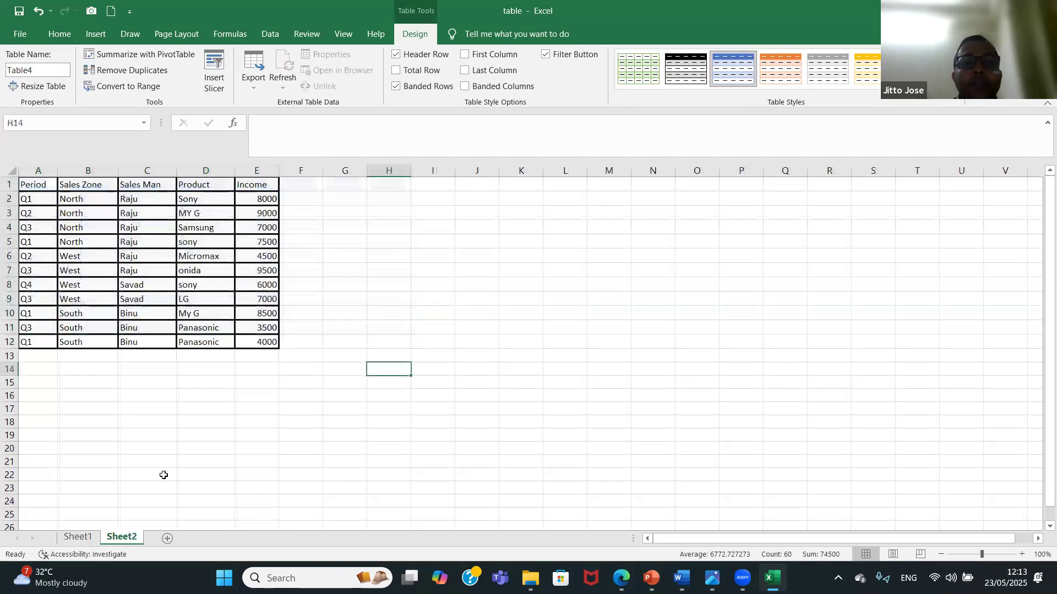
left_click(77, 539)
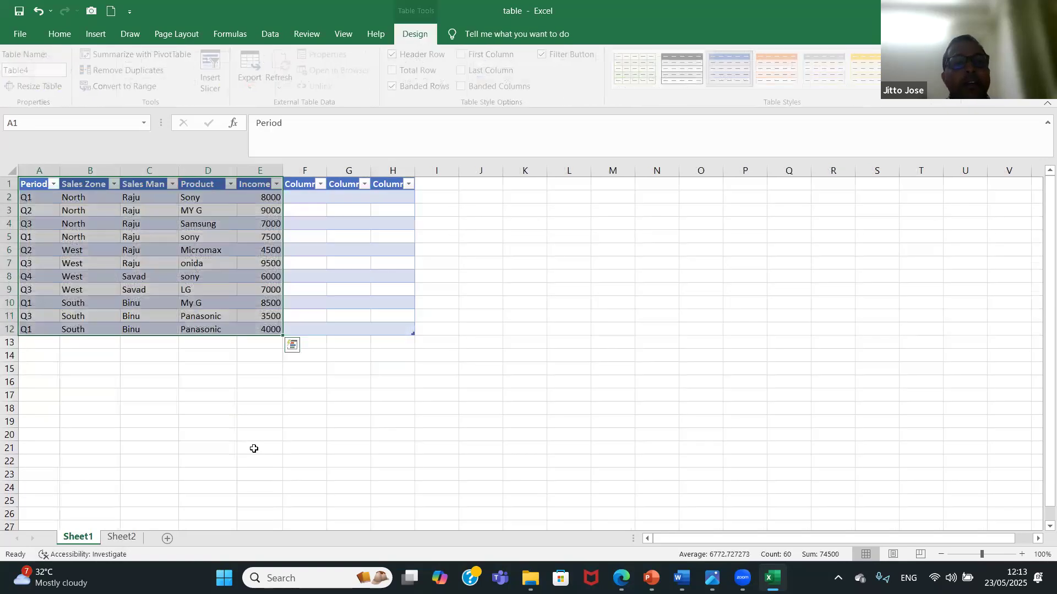
key("ctrl+z")
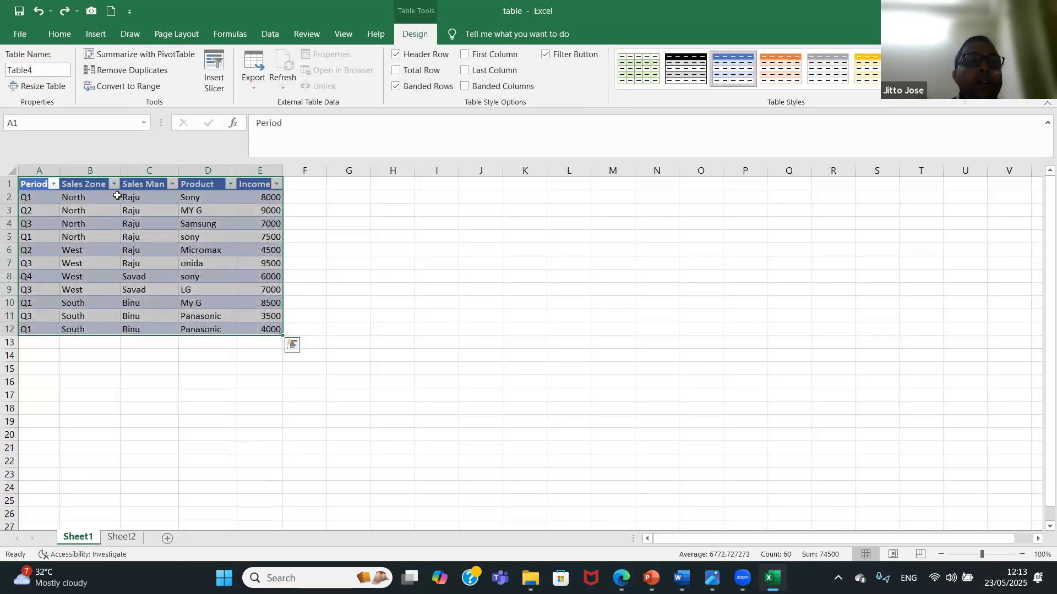
Filter the table's Sales Zone column to show only North, and restore all zones.
left_click(114, 184)
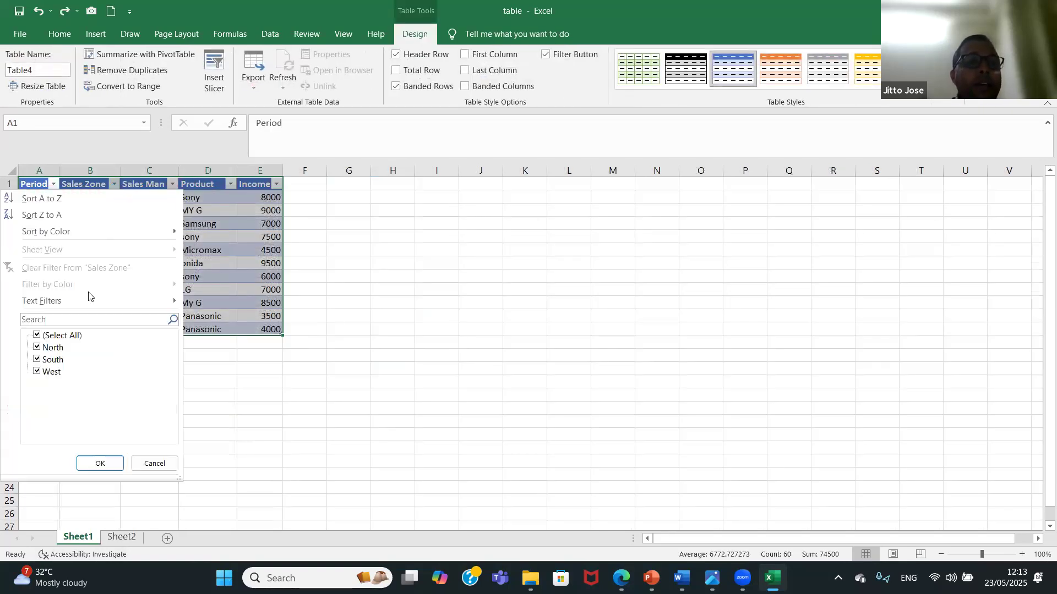
left_click(62, 335)
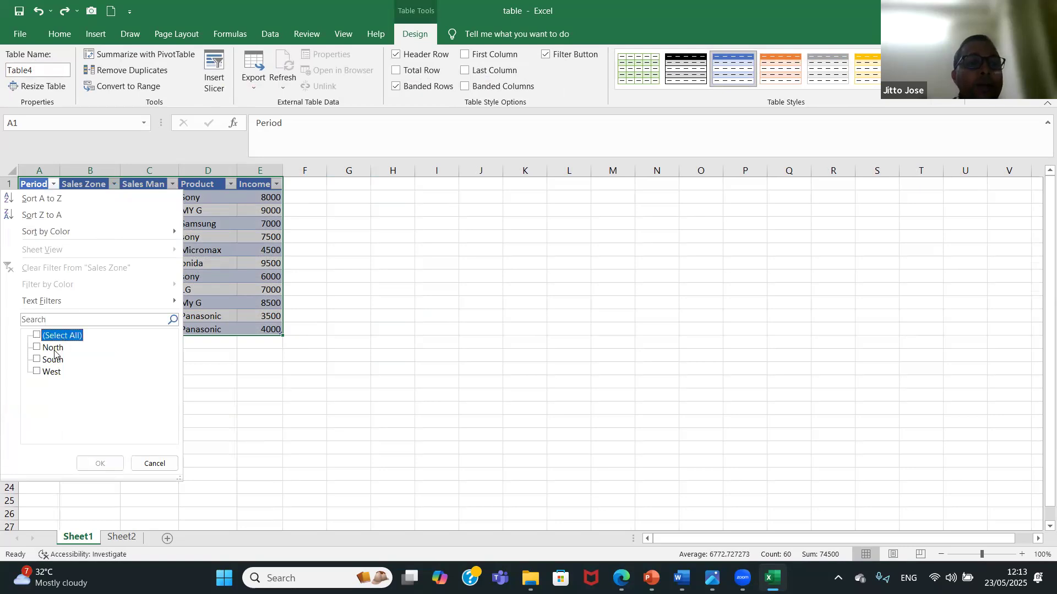
left_click(53, 347)
left_click(99, 464)
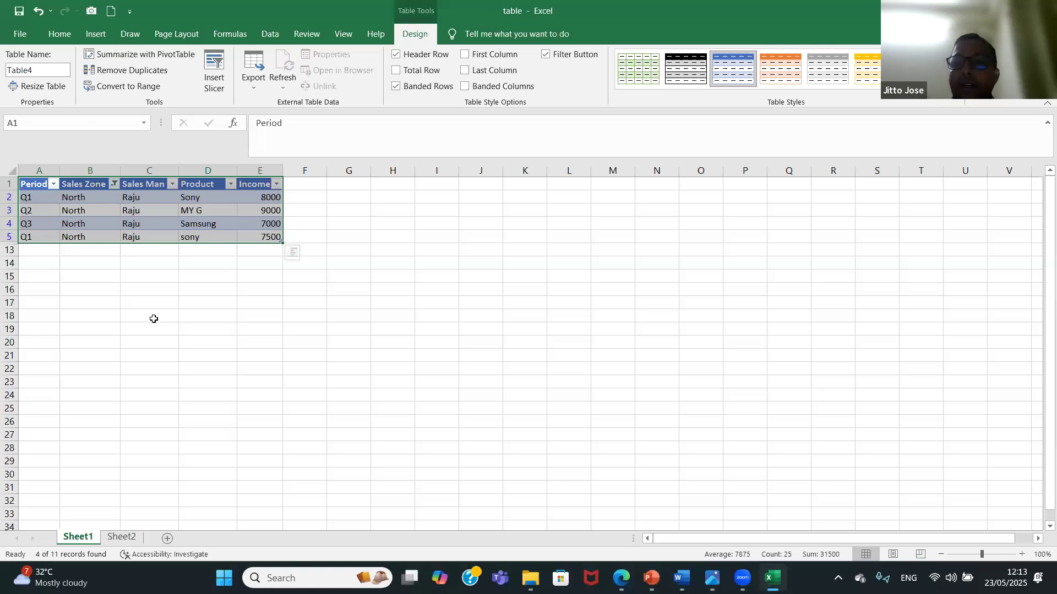
left_click(173, 184)
left_click(252, 350)
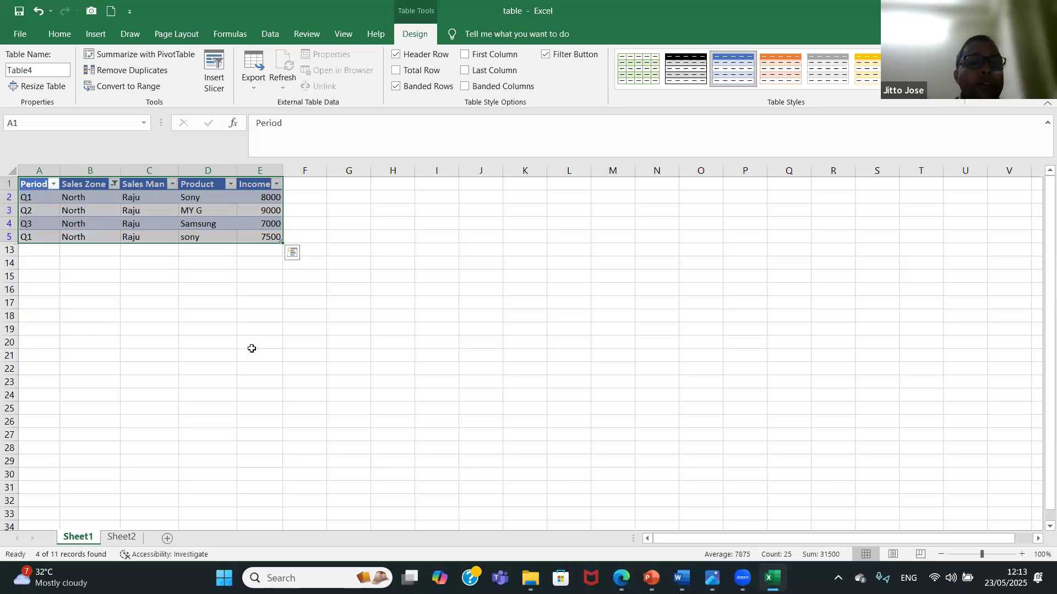
left_click(114, 184)
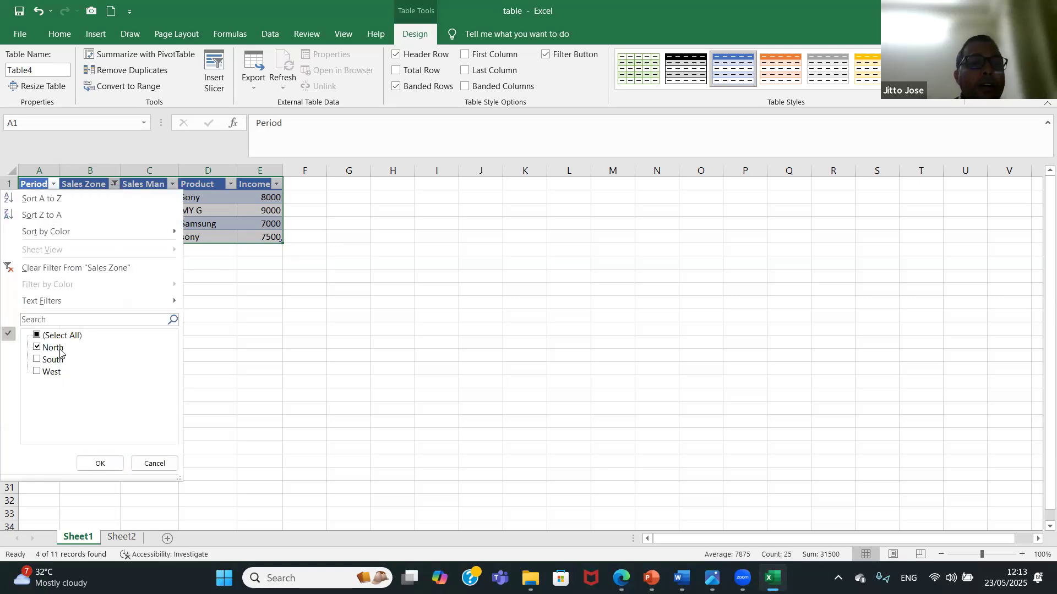
left_click(37, 335)
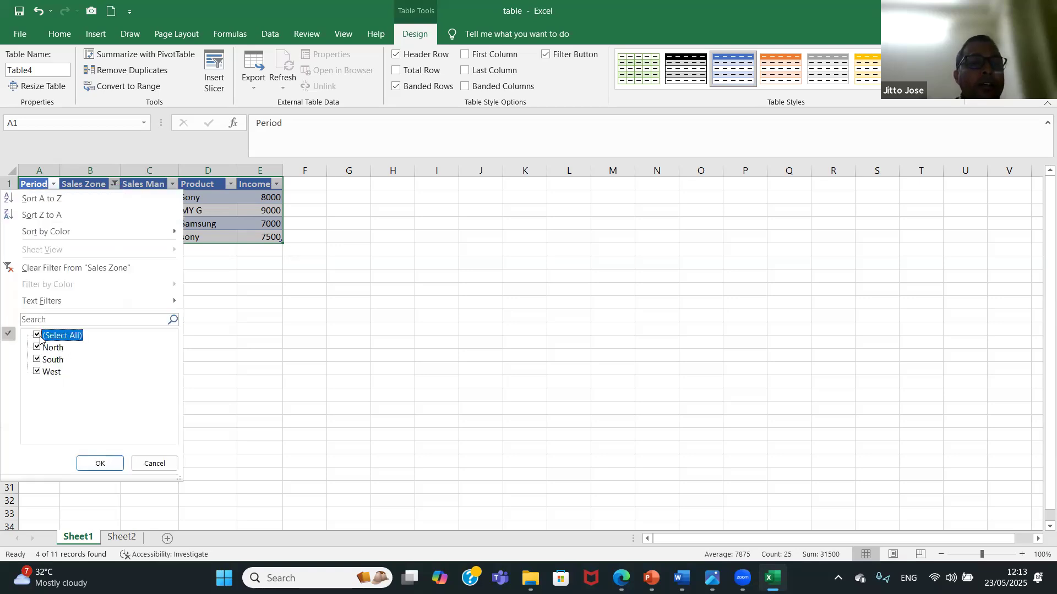
left_click(104, 464)
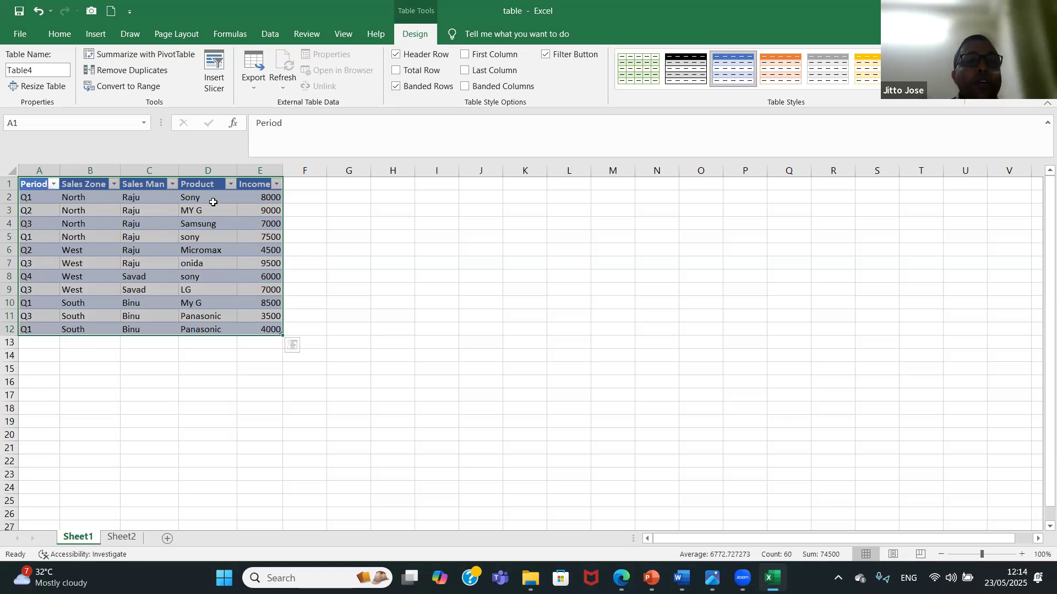
Filter the table's Product column to show only Sony, and restore all products.
left_click(231, 184)
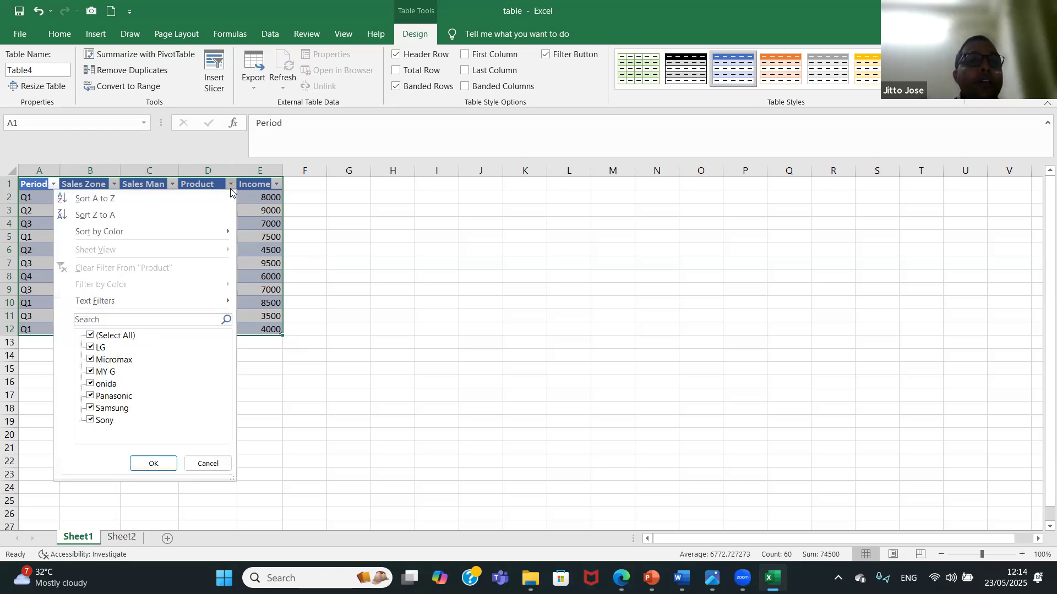
left_click(100, 337)
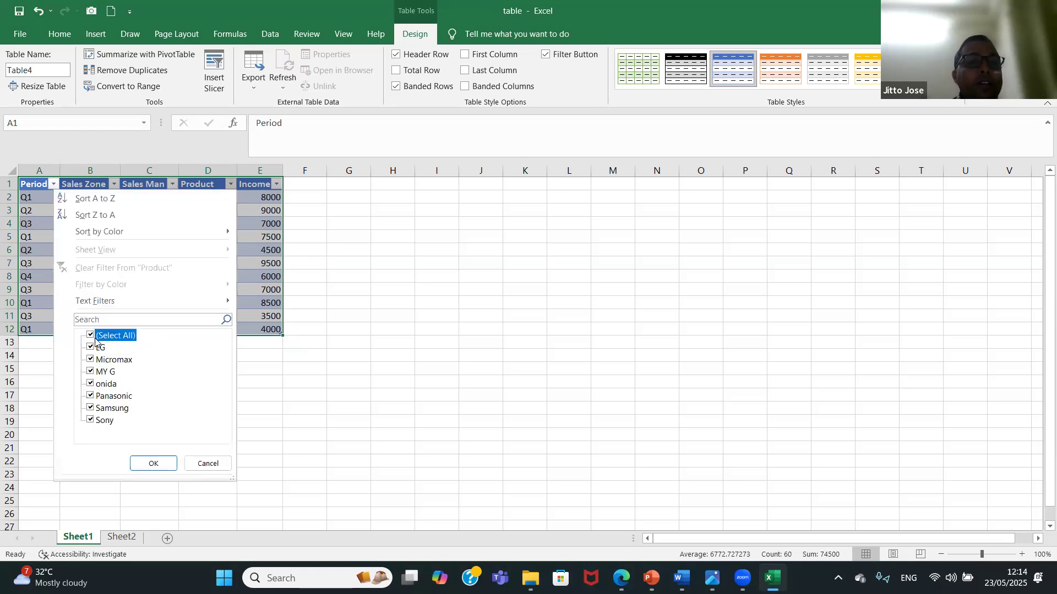
left_click(101, 421)
left_click(153, 464)
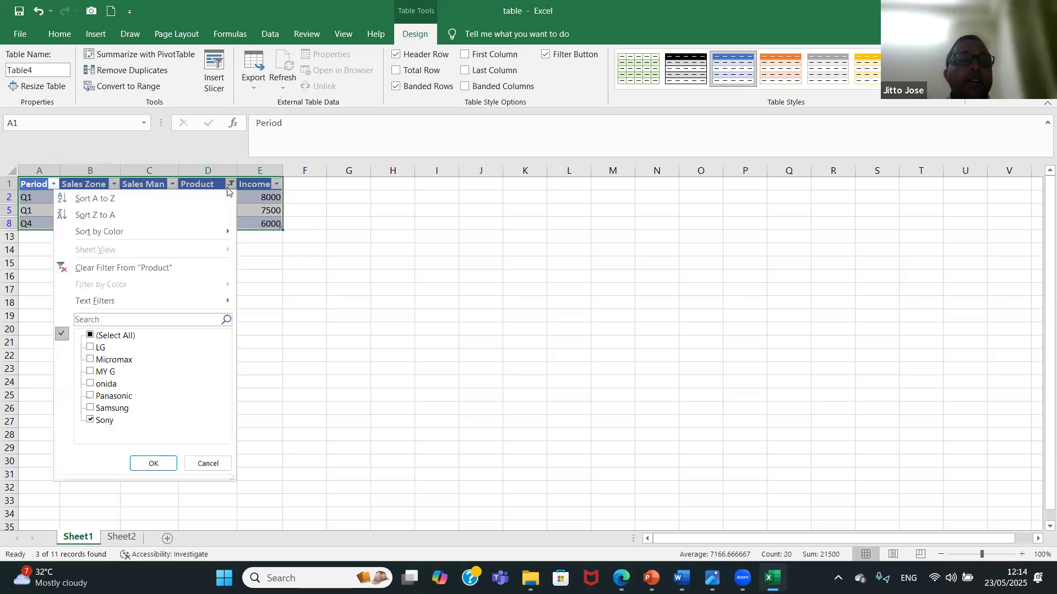
left_click(91, 335)
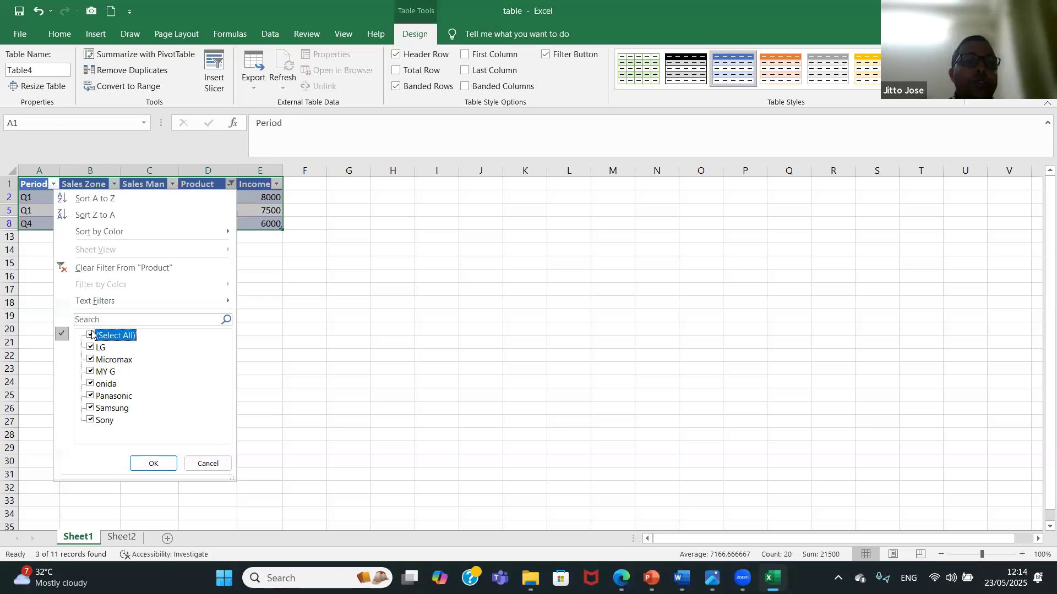
left_click(153, 462)
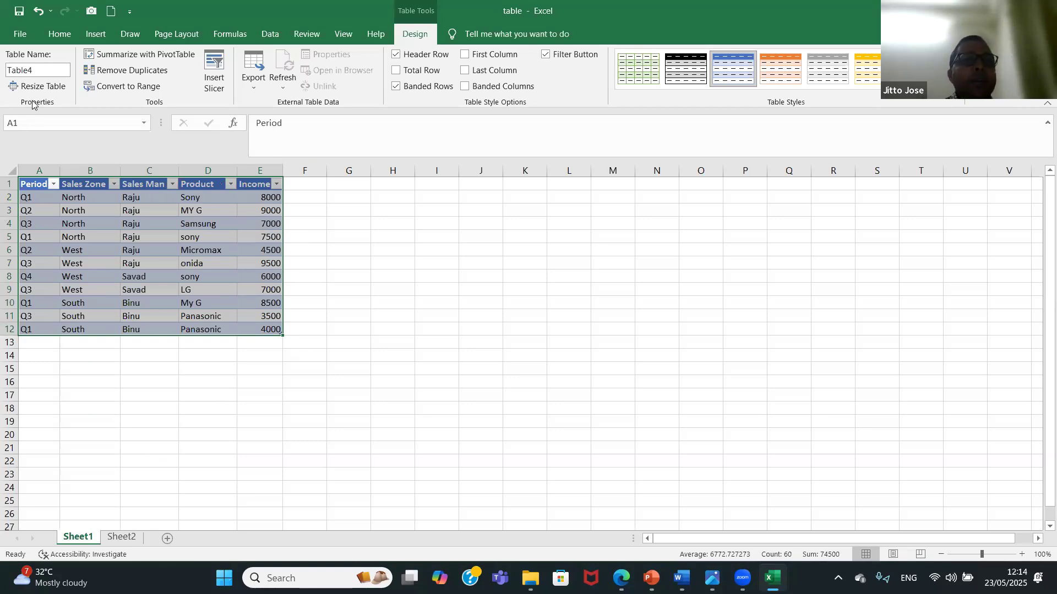
Rename the Sheet1 table as Salesreport.
left_click(36, 74)
key("BackSpace")
key("BackSpace")
key("BackSpace")
key("BackSpace")
key("BackSpace")
key("BackSpace")
type("Sa")
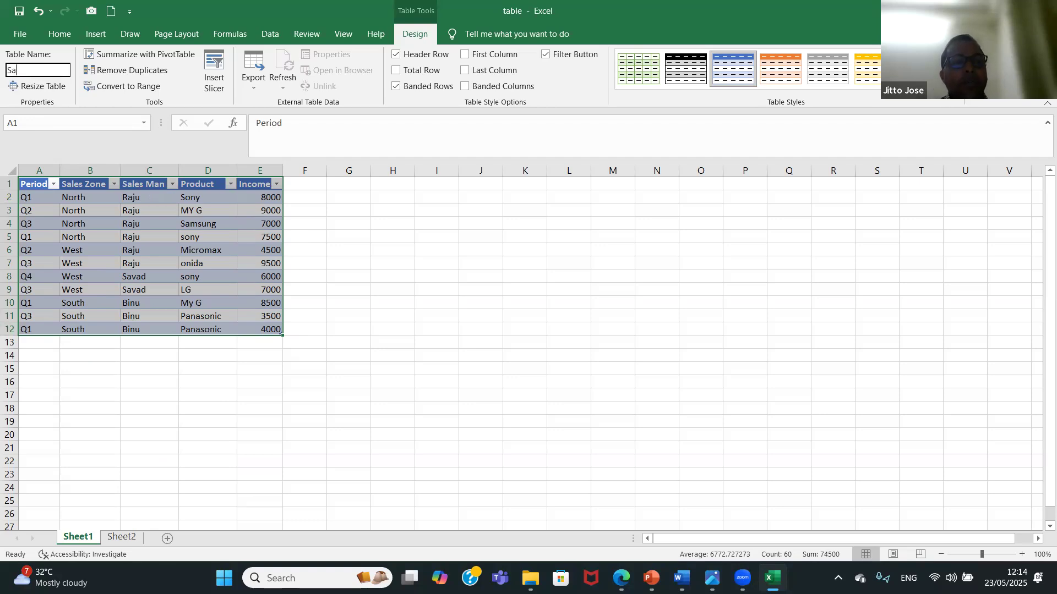
type("lesreport")
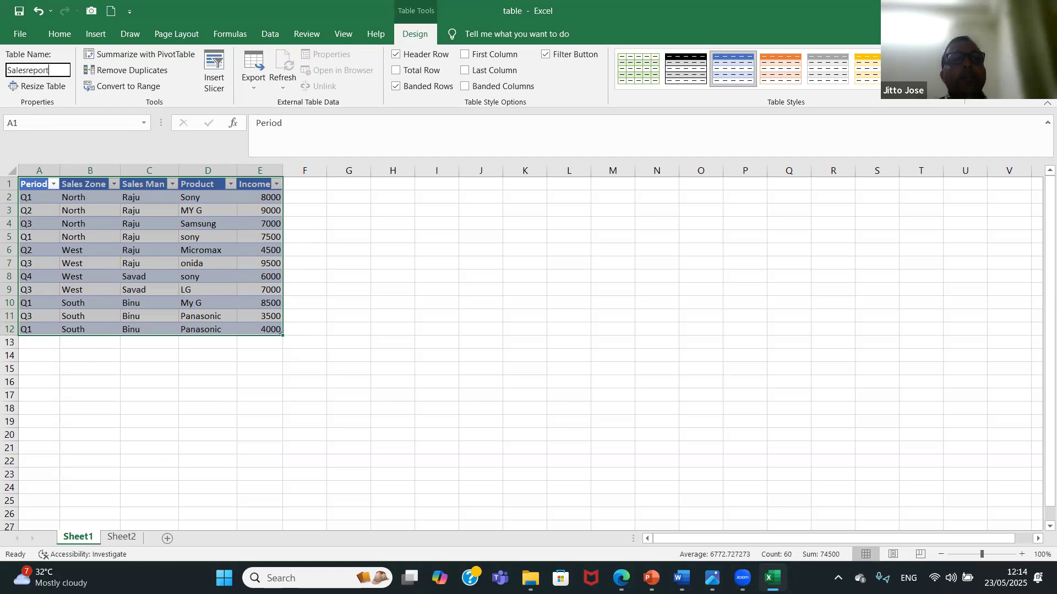
left_click(456, 255)
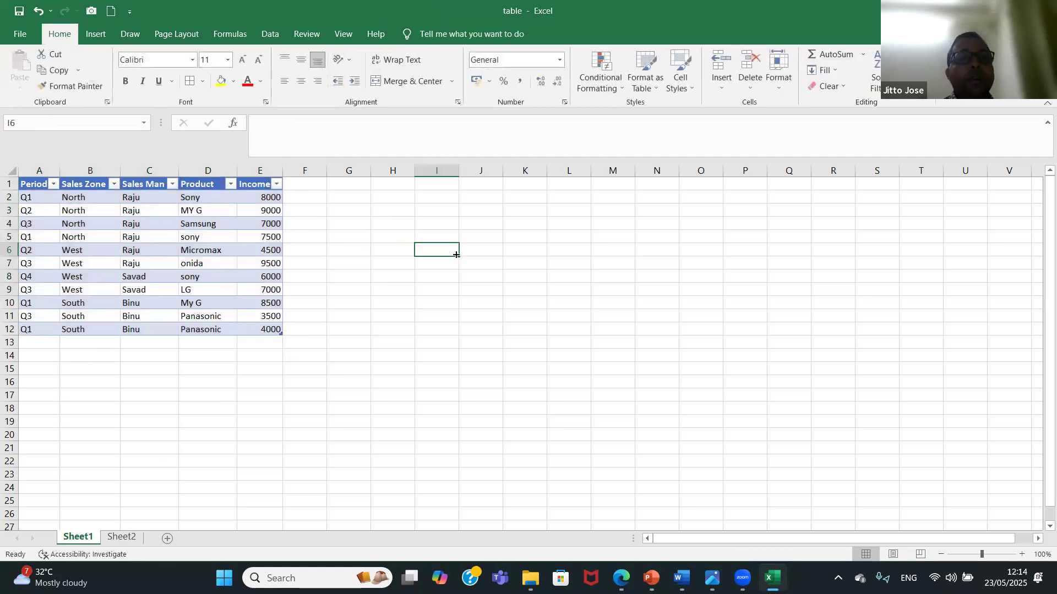
Check the table's name and design options on Sheet1 and compare them with the plain data range on Sheet2.
left_click(124, 230)
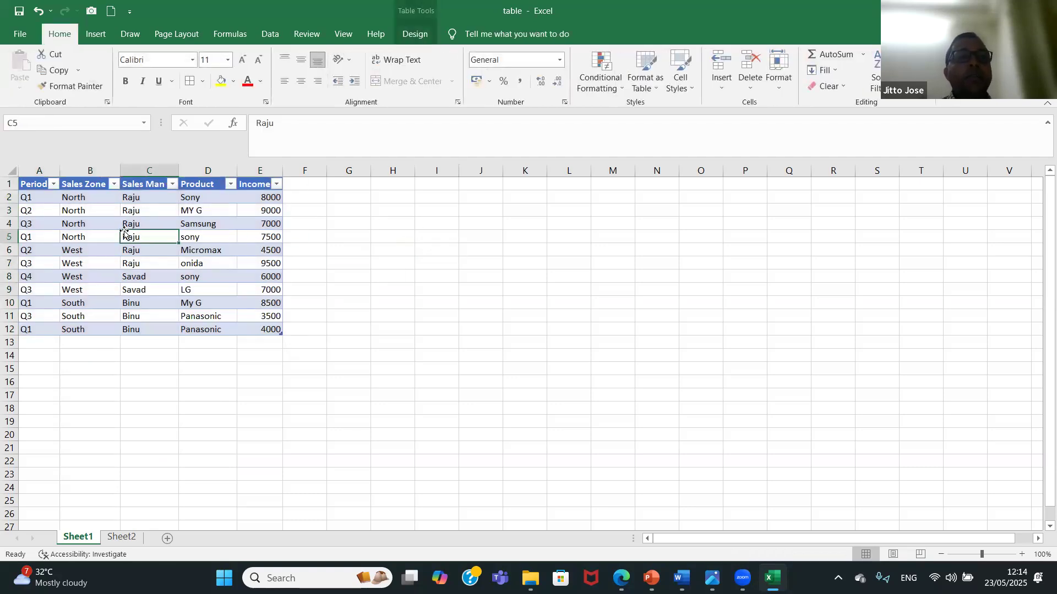
left_click(410, 34)
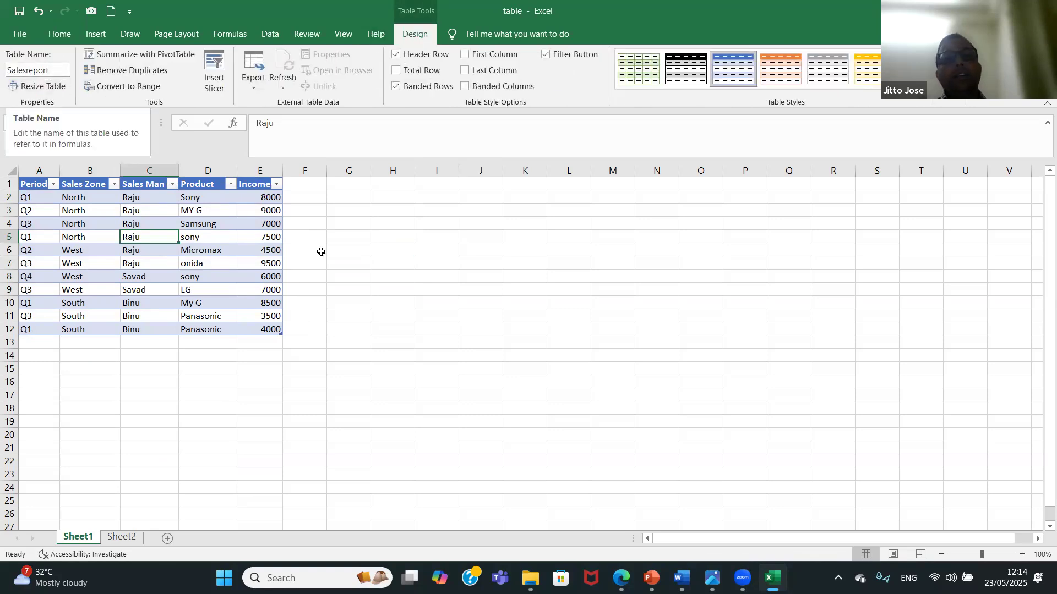
left_click(555, 305)
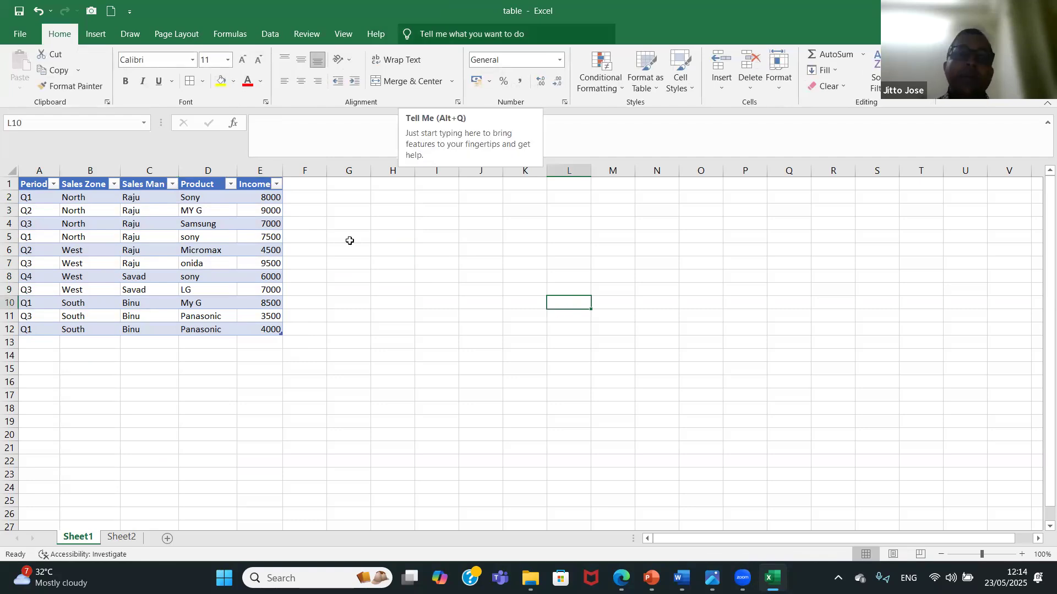
left_click(122, 537)
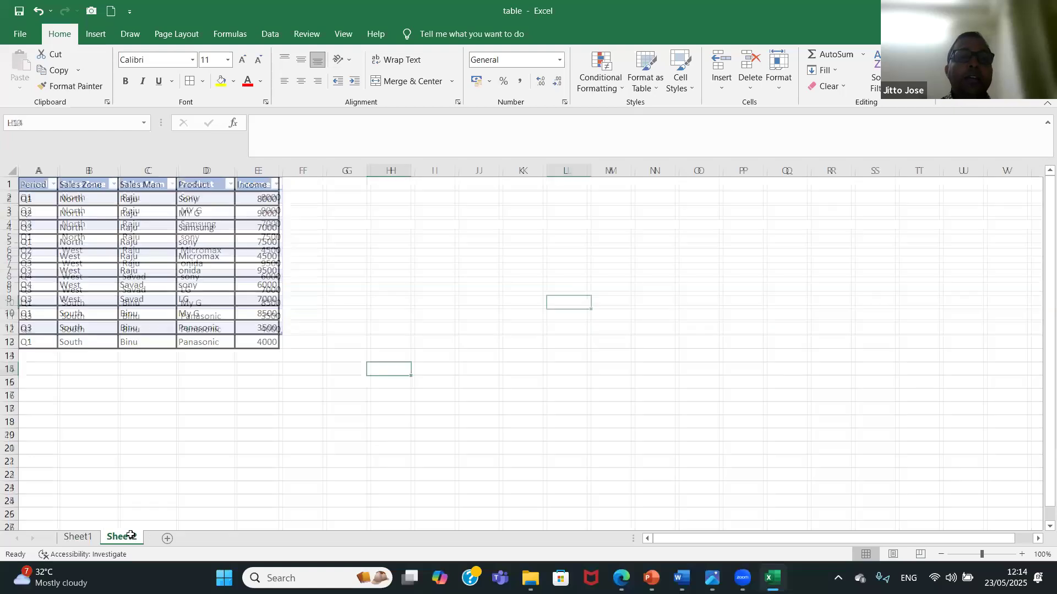
left_click(172, 309)
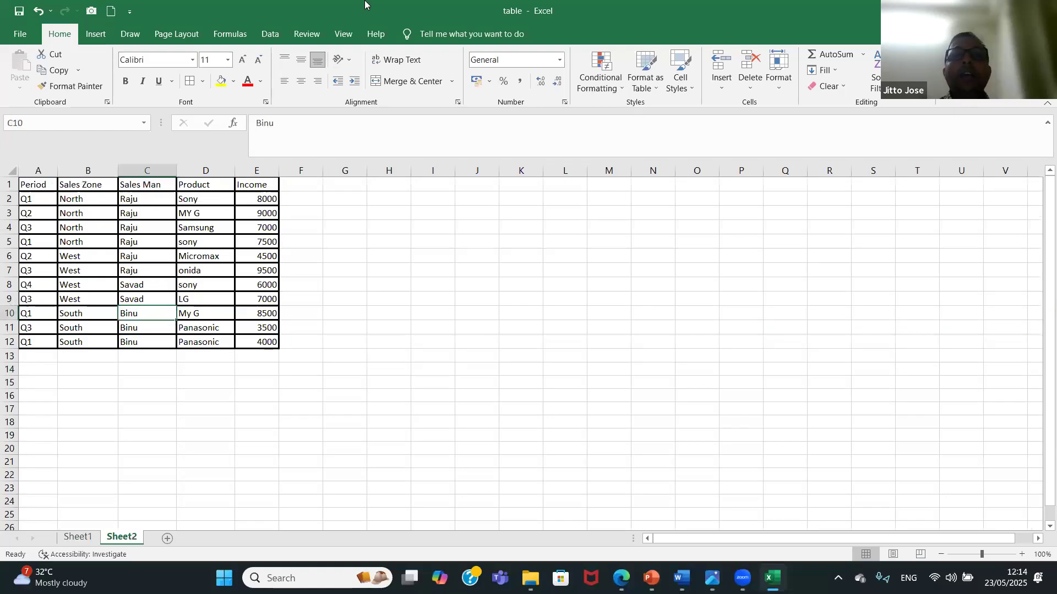
left_click(379, 251)
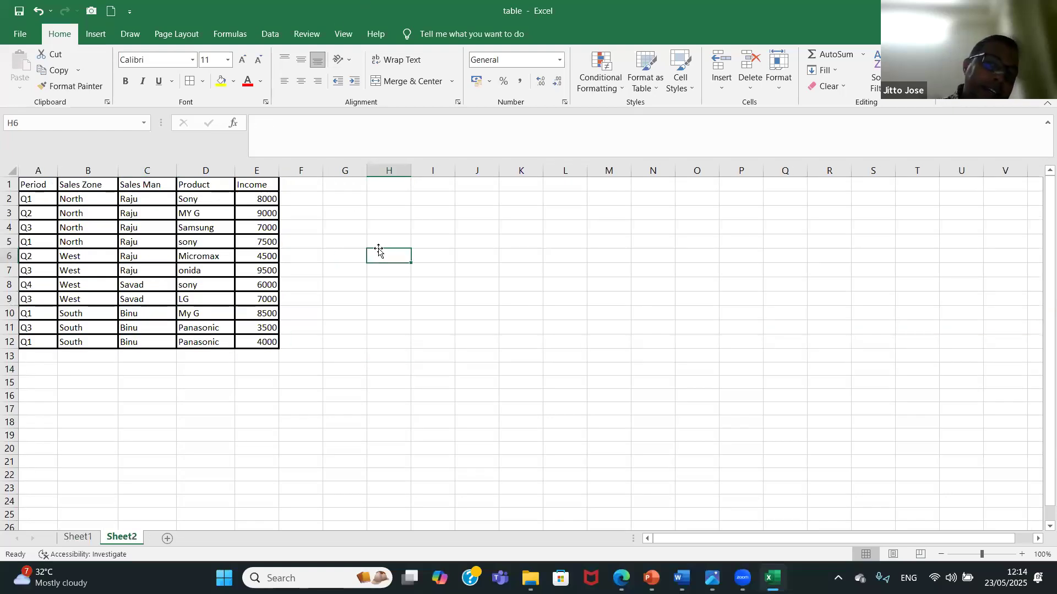
left_click(80, 538)
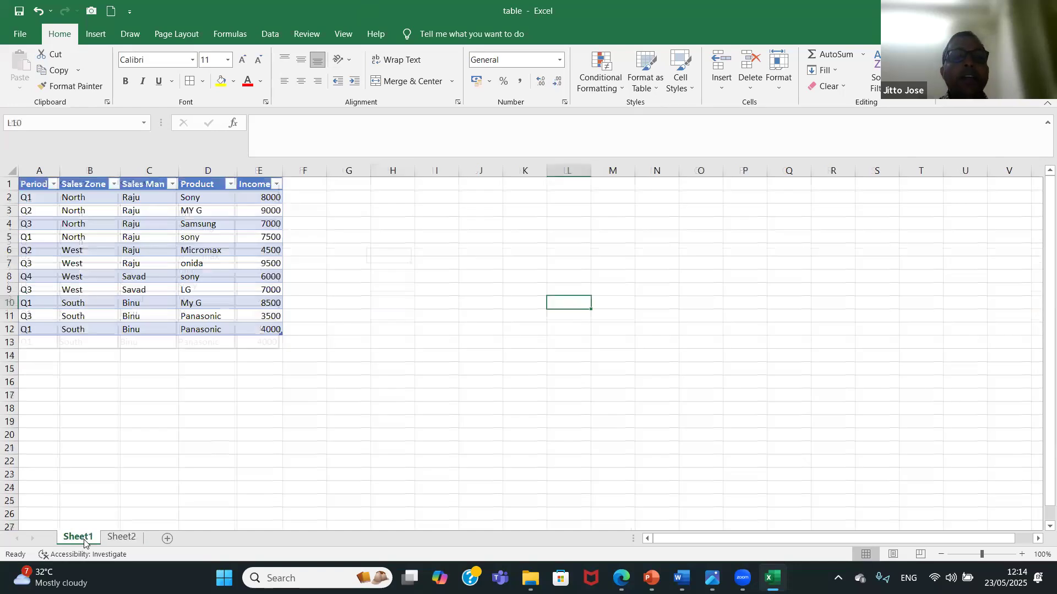
Hide the header row of the Salesreport table and show it again.
left_click(215, 264)
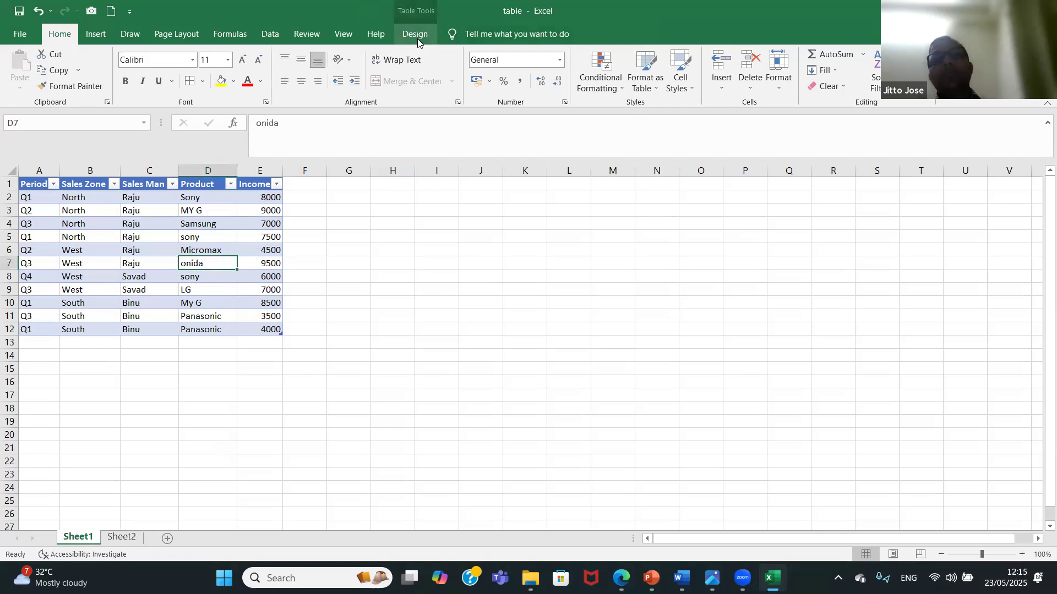
left_click(417, 34)
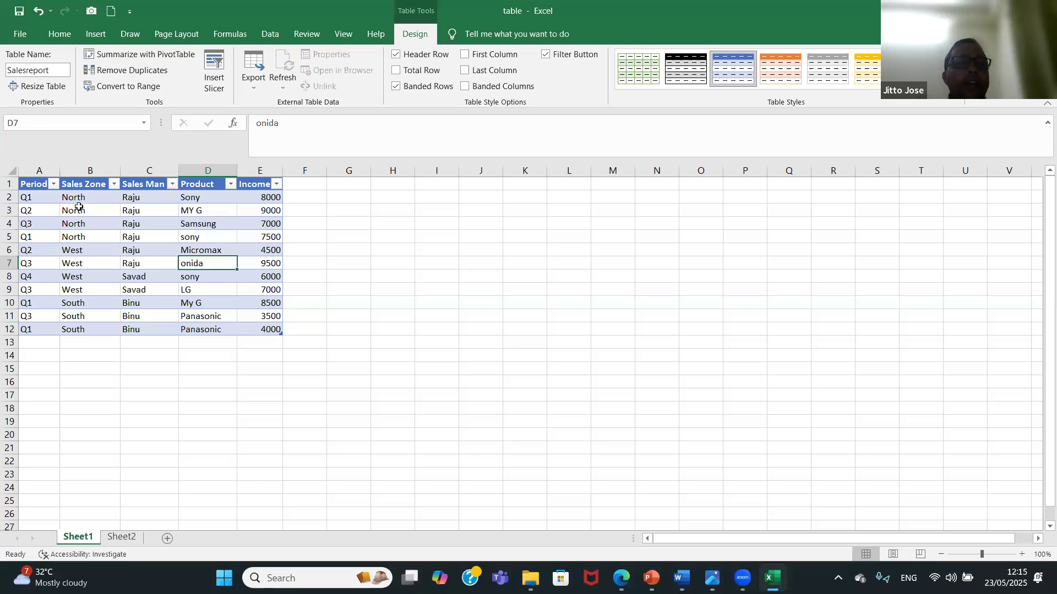
left_click(396, 54)
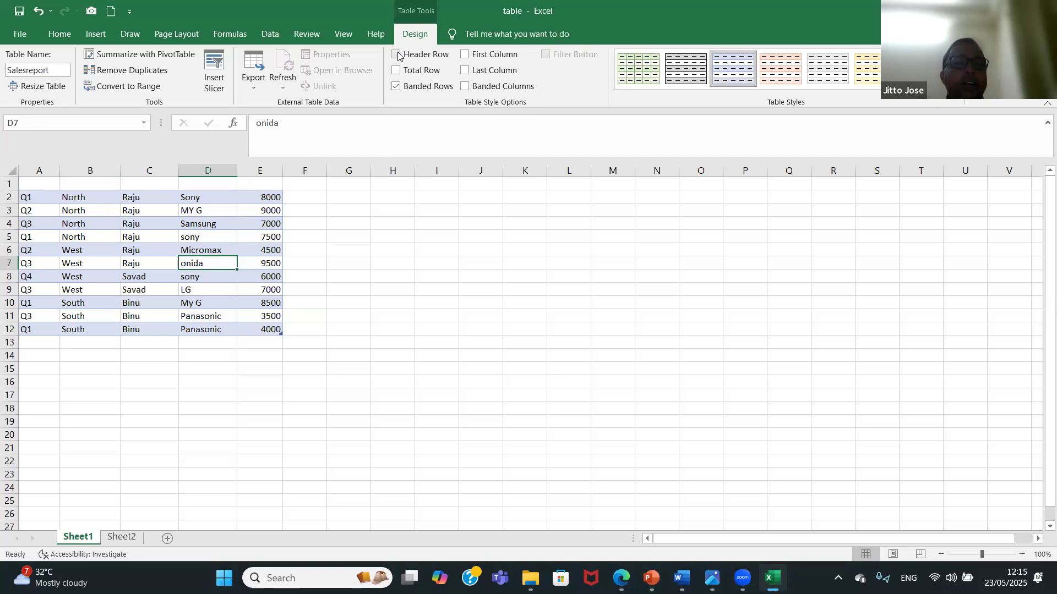
left_click(397, 55)
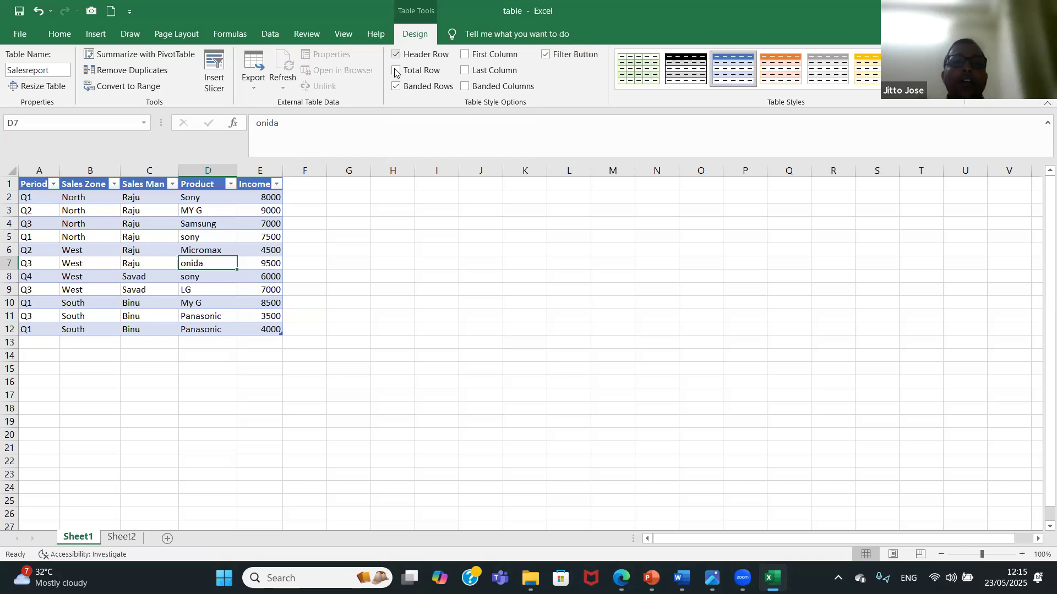
Add a total row to the Salesreport table, view the Income total's function choices, and remove the row.
left_click(395, 72)
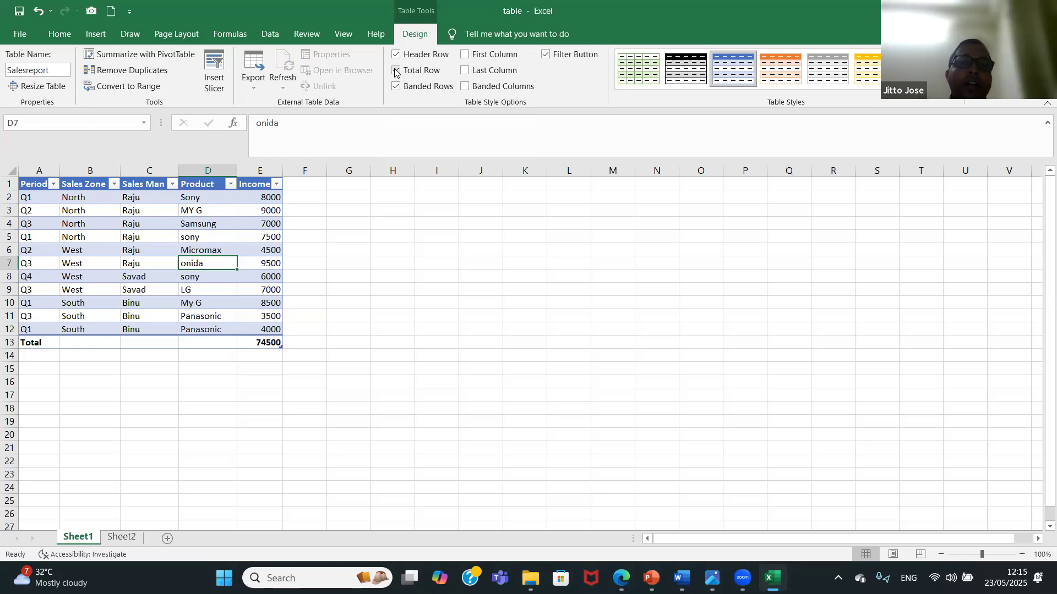
left_click(274, 342)
left_click(288, 344)
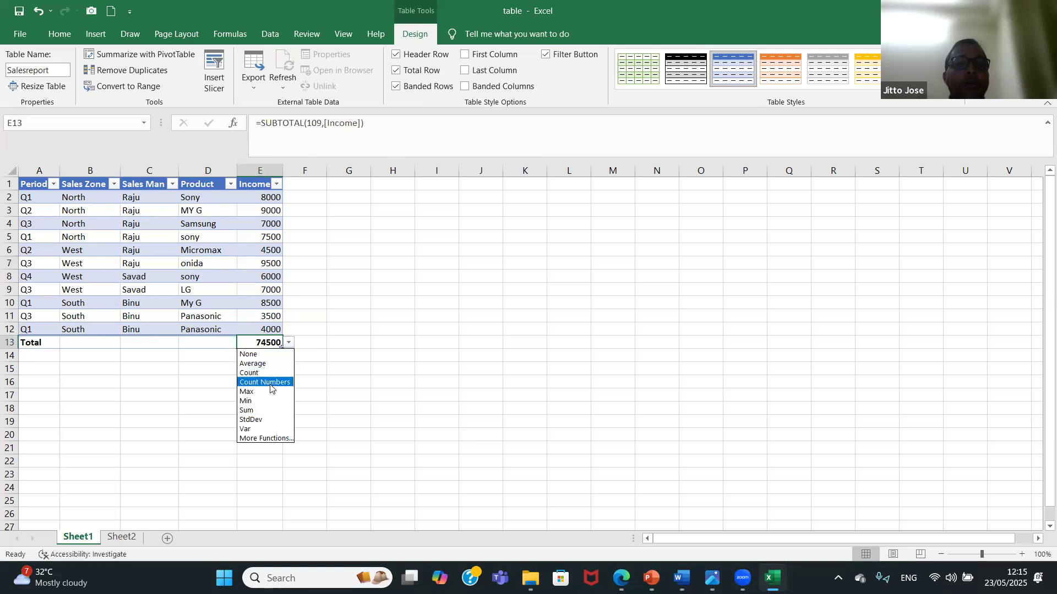
left_click(370, 374)
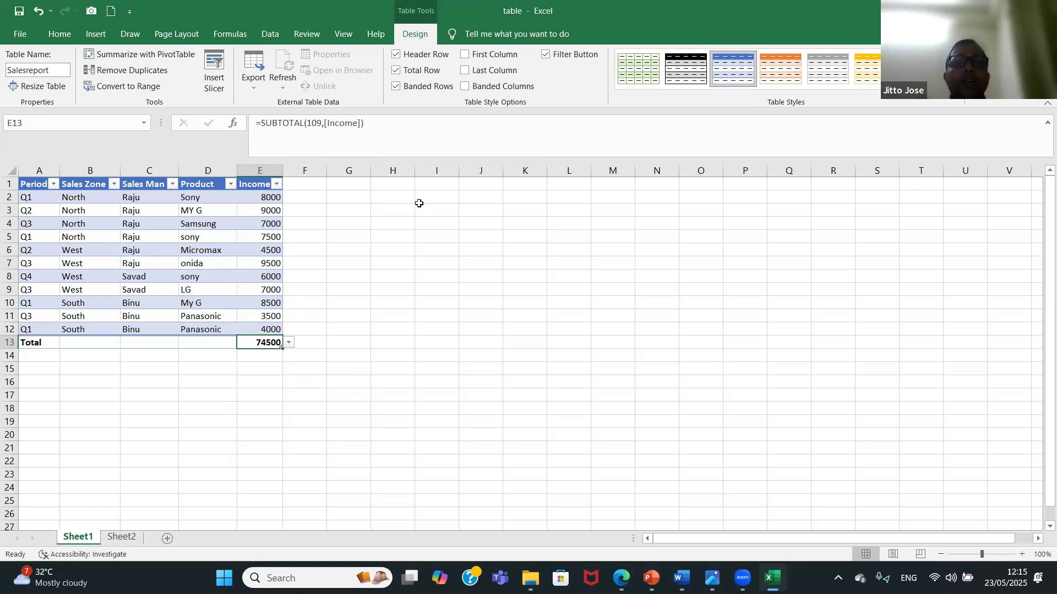
left_click(397, 71)
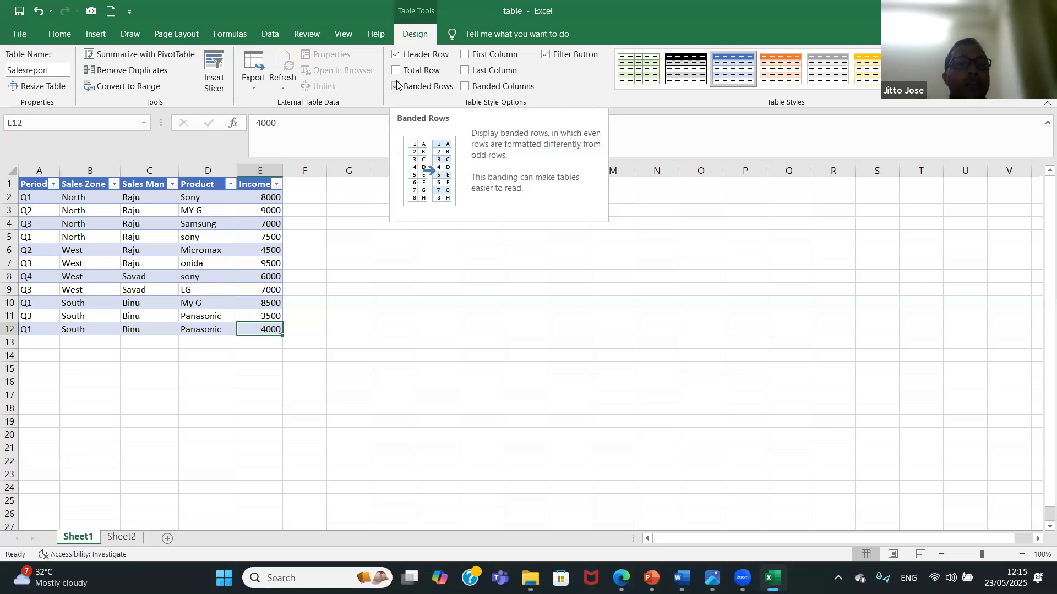
Switch the table's banded rows off and on repeatedly to compare the row shading, leaving them on.
left_click(397, 86)
left_click(397, 86)
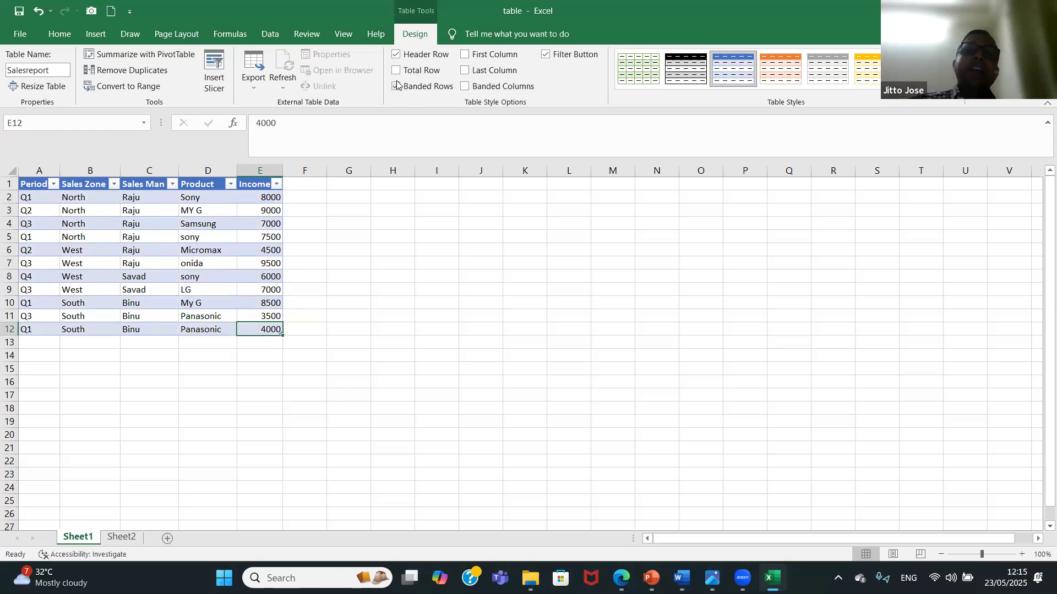
left_click(396, 86)
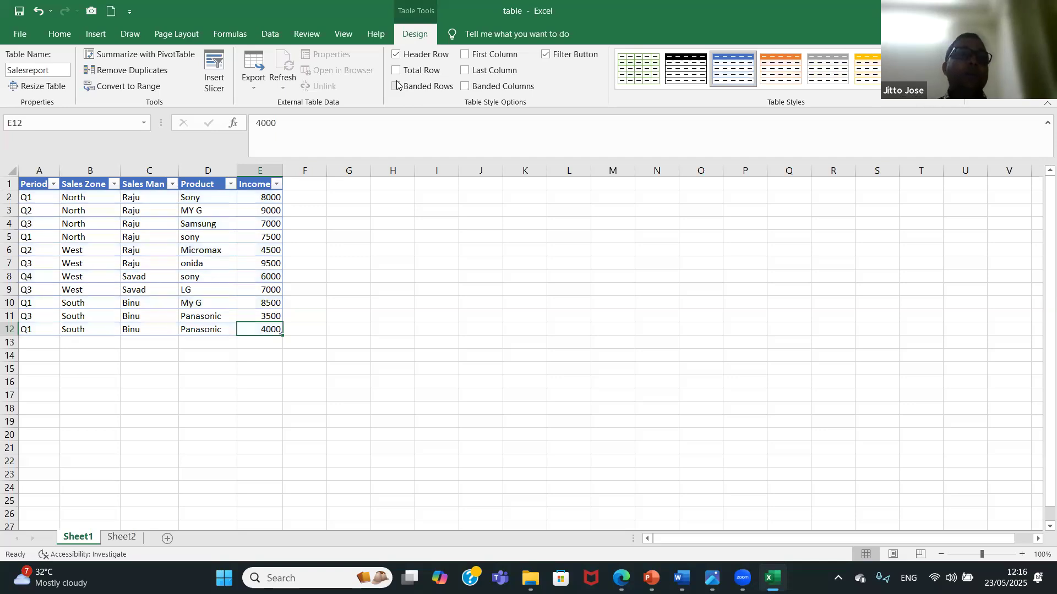
left_click(397, 85)
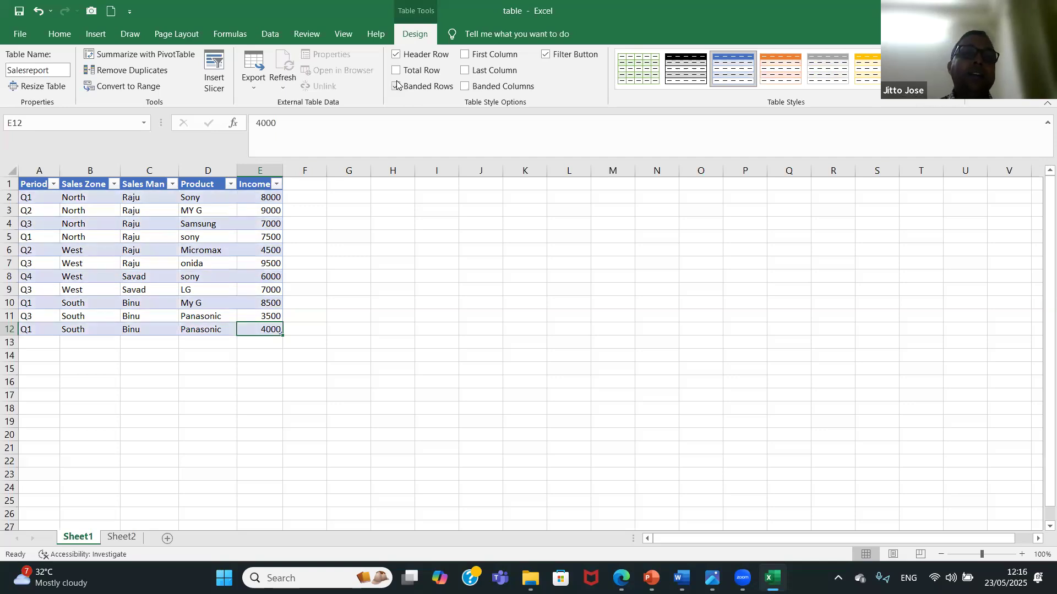
left_click(397, 86)
left_click(397, 85)
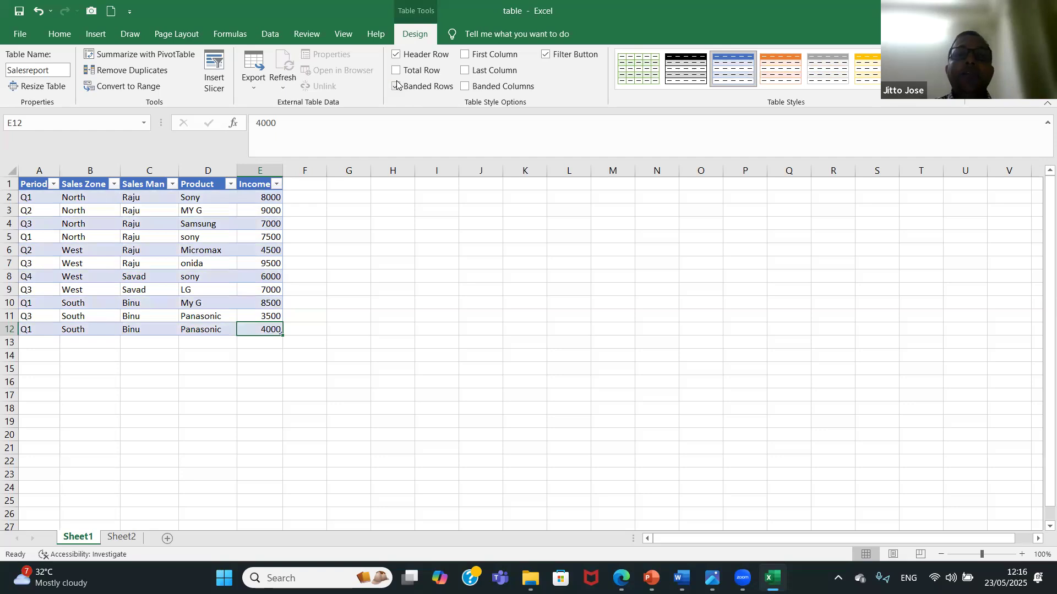
Apply the First Column style option to emphasise the table's Period column.
left_click(466, 56)
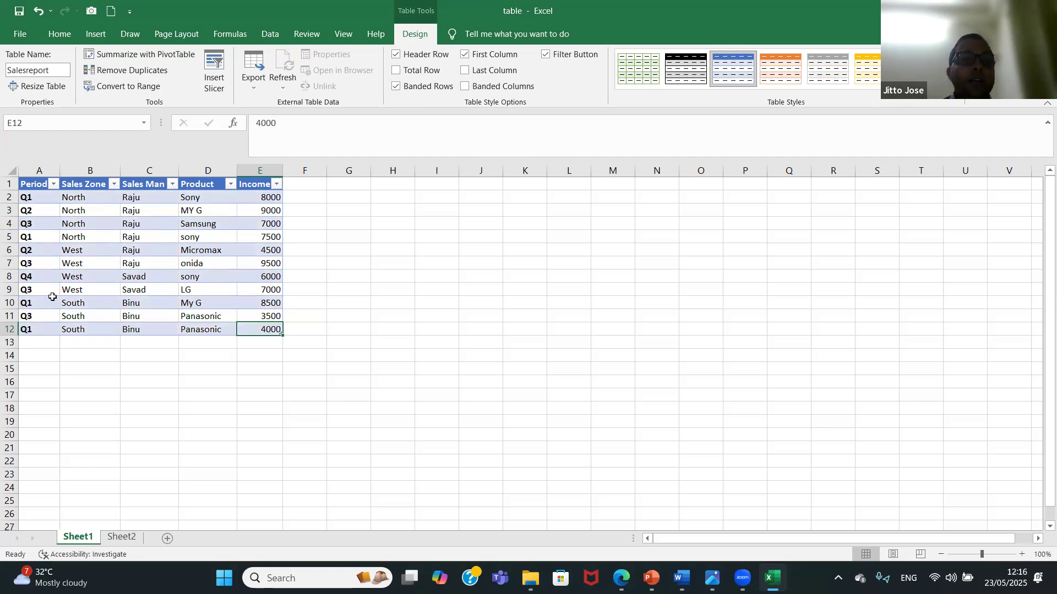
Toggle the First Column emphasis, leaving it off, and apply the Last Column option to the Income column before removing it.
left_click(465, 56)
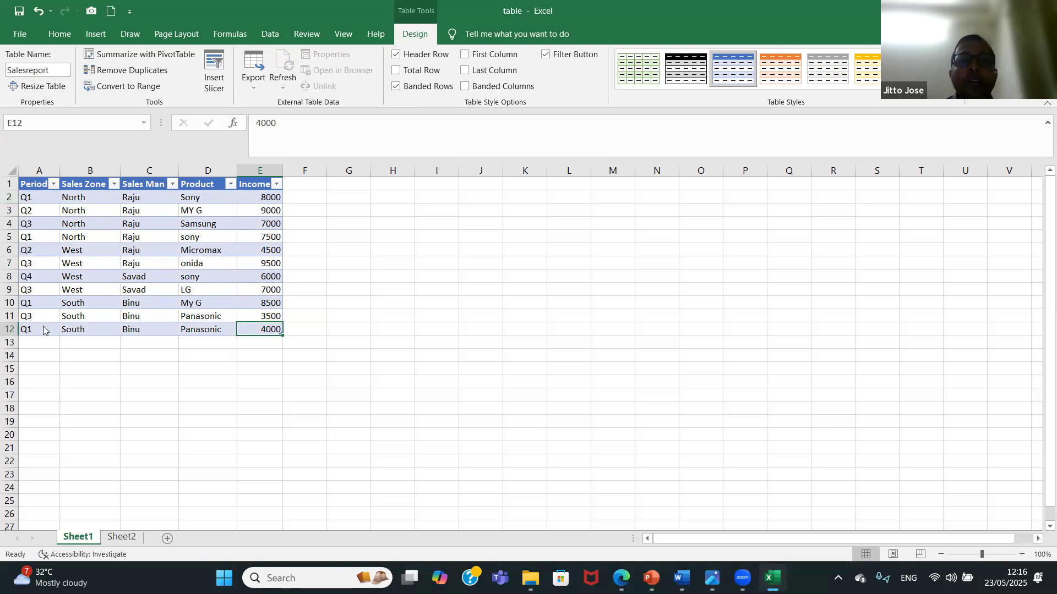
left_click(465, 55)
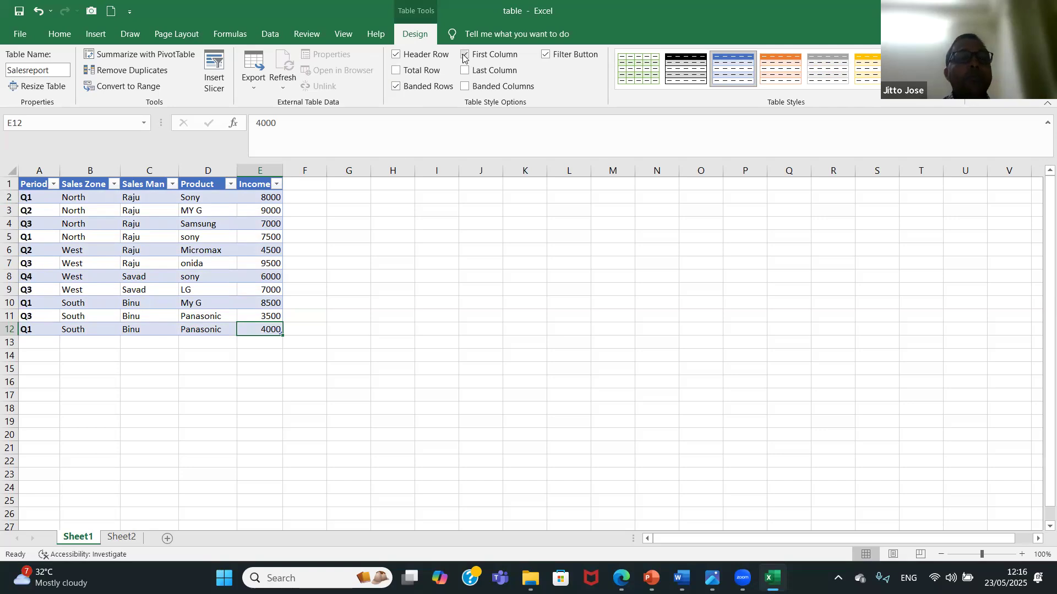
left_click(464, 55)
left_click(464, 70)
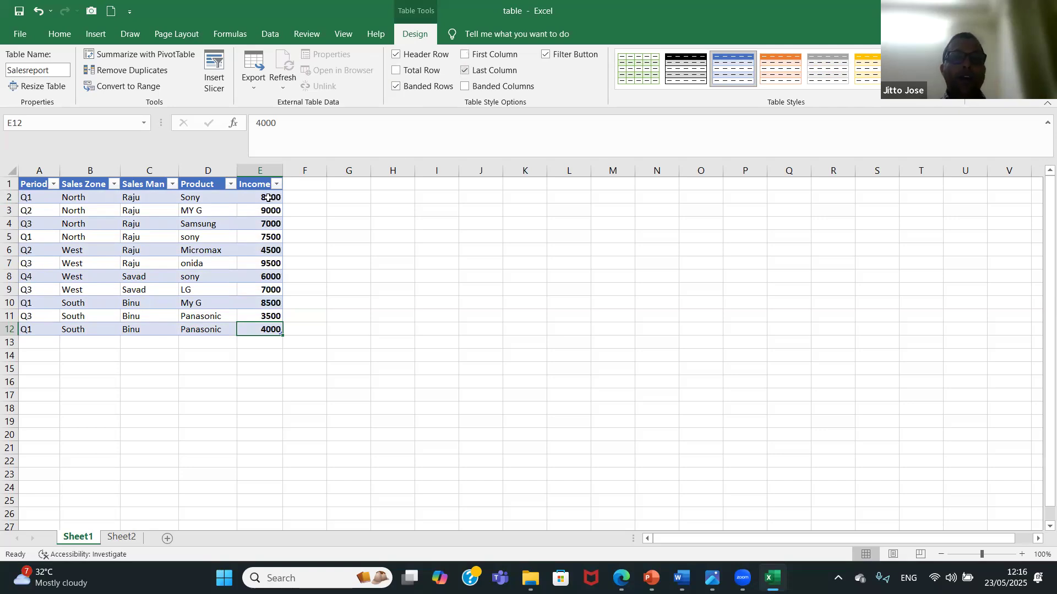
key("ctrl+z")
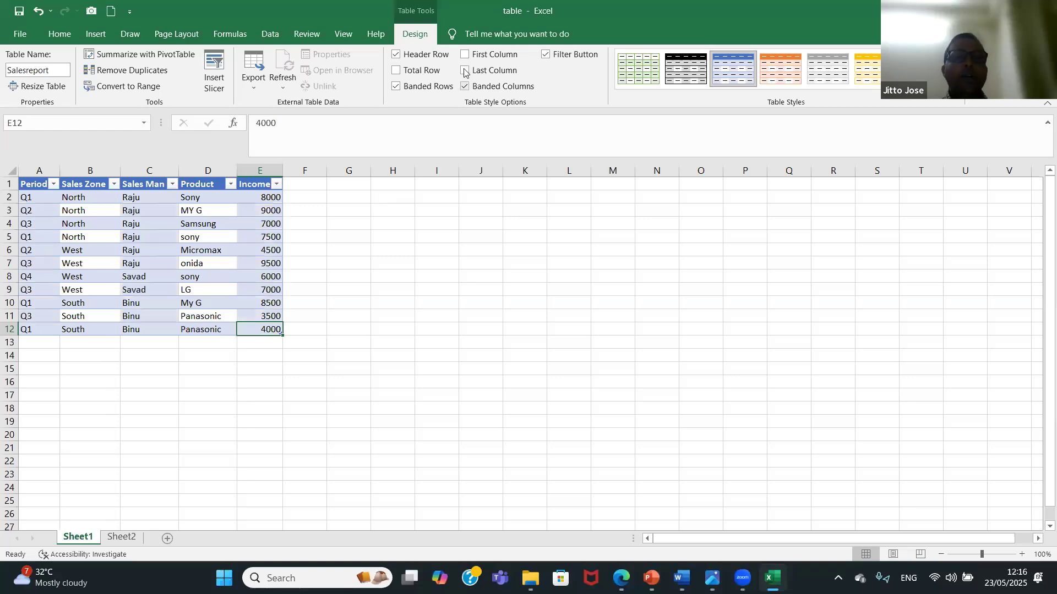
Turn off the table's banded rows and switch the banded columns on and off to compare the shading, leaving them off.
left_click(396, 86)
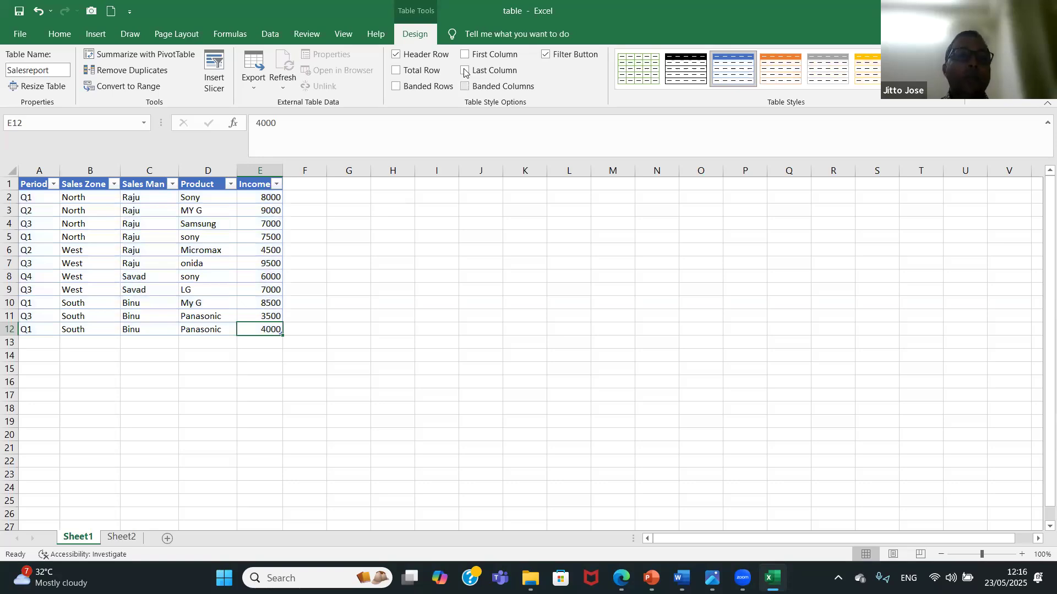
left_click(465, 87)
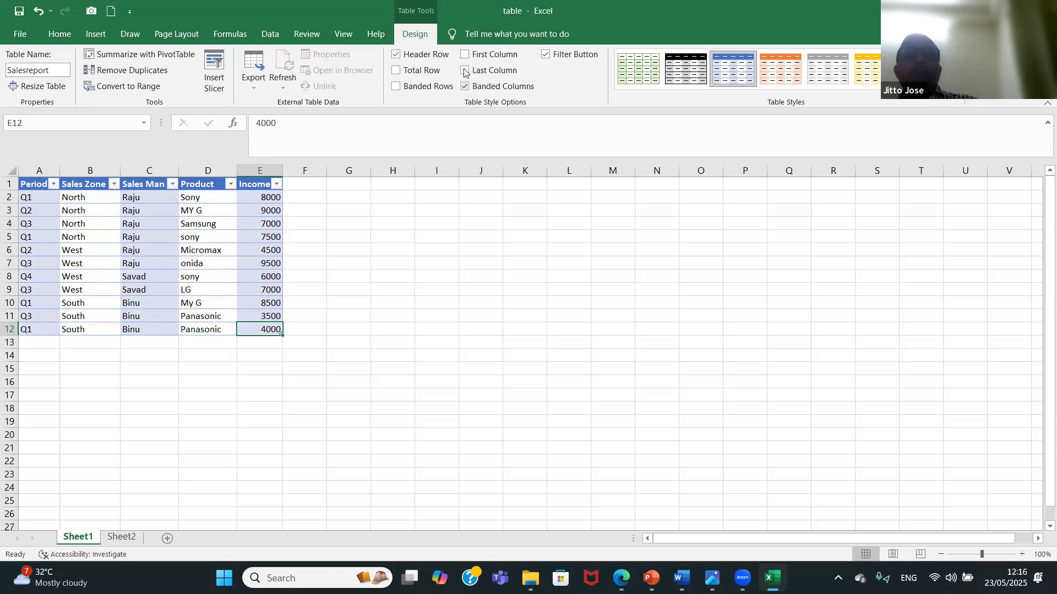
left_click(465, 87)
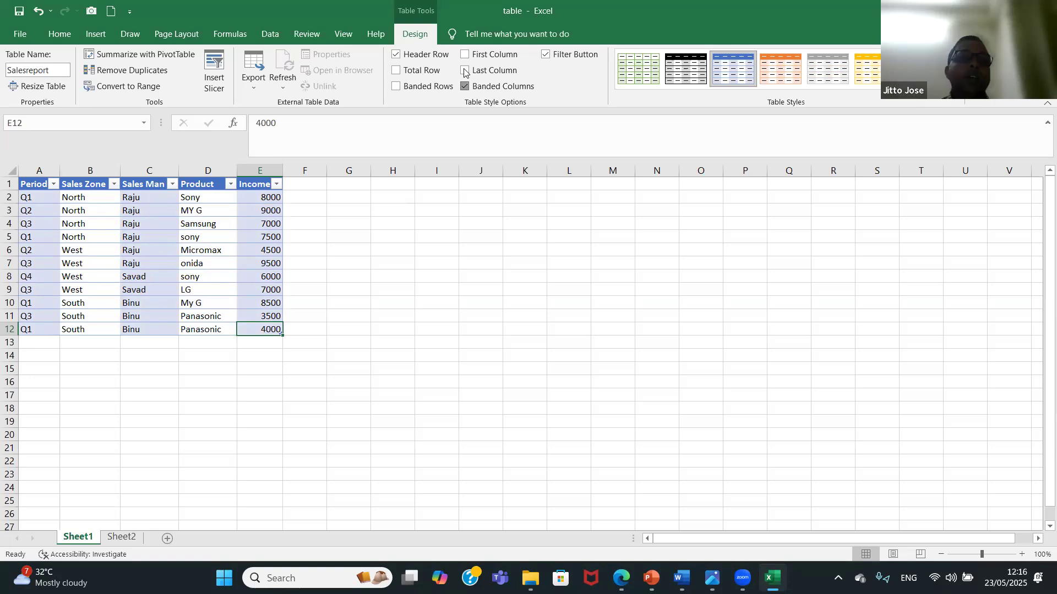
Hide the table's filter buttons, show them again, and turn the banded rows back on.
left_click(546, 56)
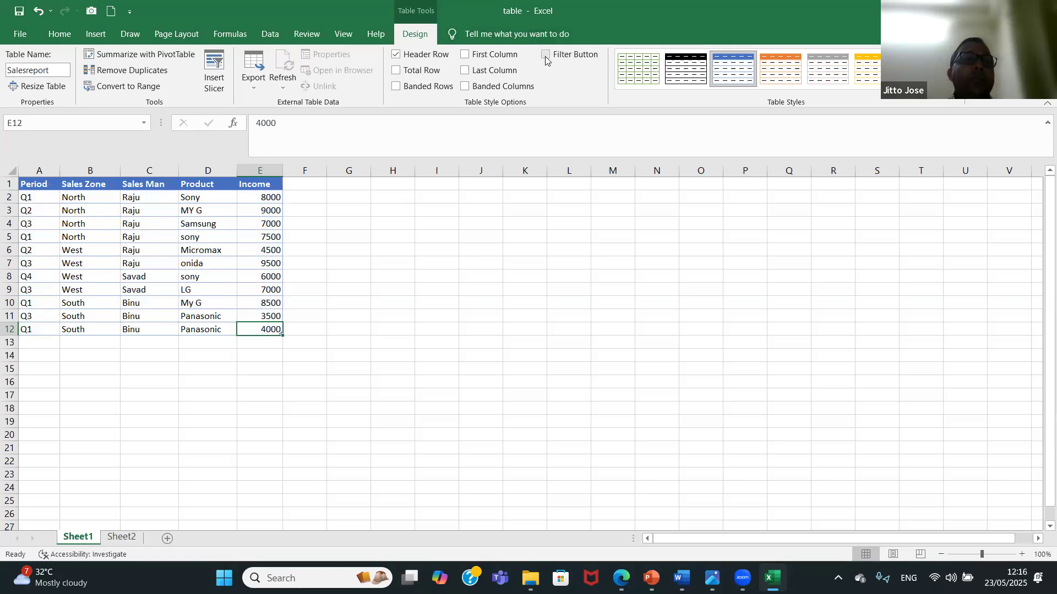
left_click(545, 56)
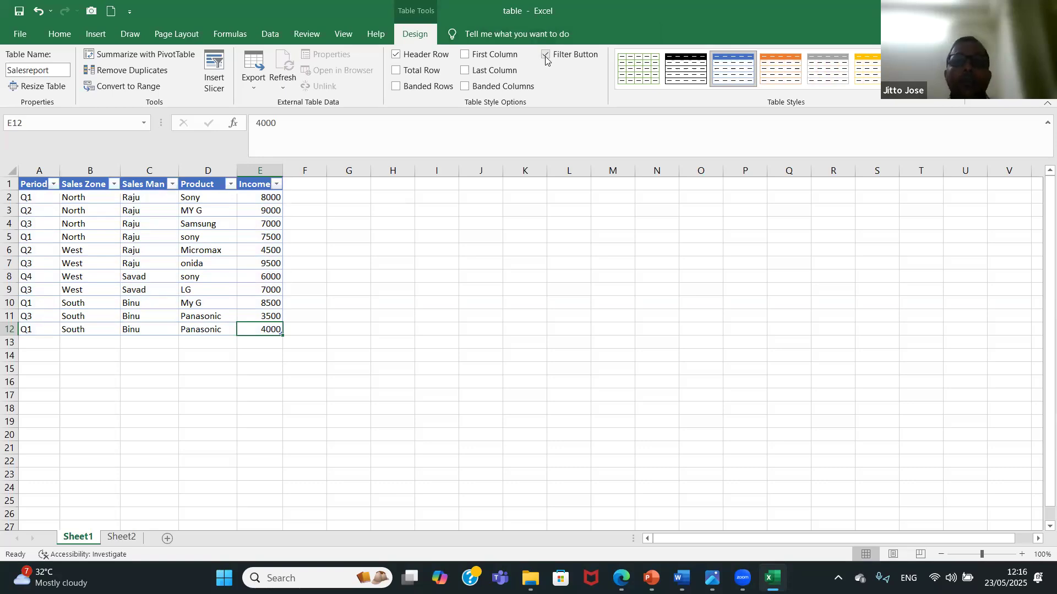
left_click(415, 84)
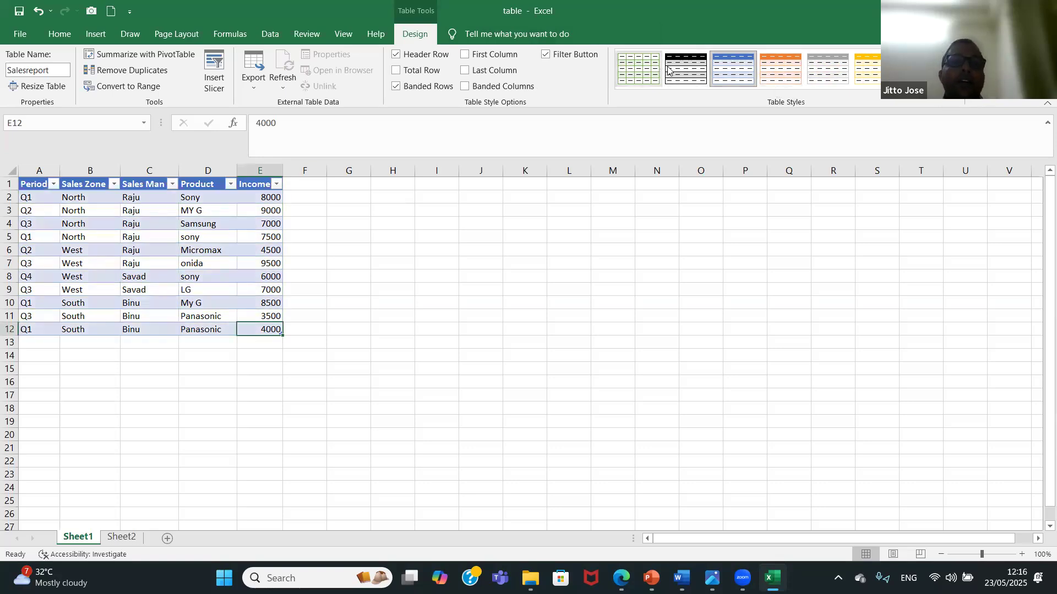
Try another colour style on the Salesreport table and apply Dark Blue, Table Style Dark 2.
left_click(778, 73)
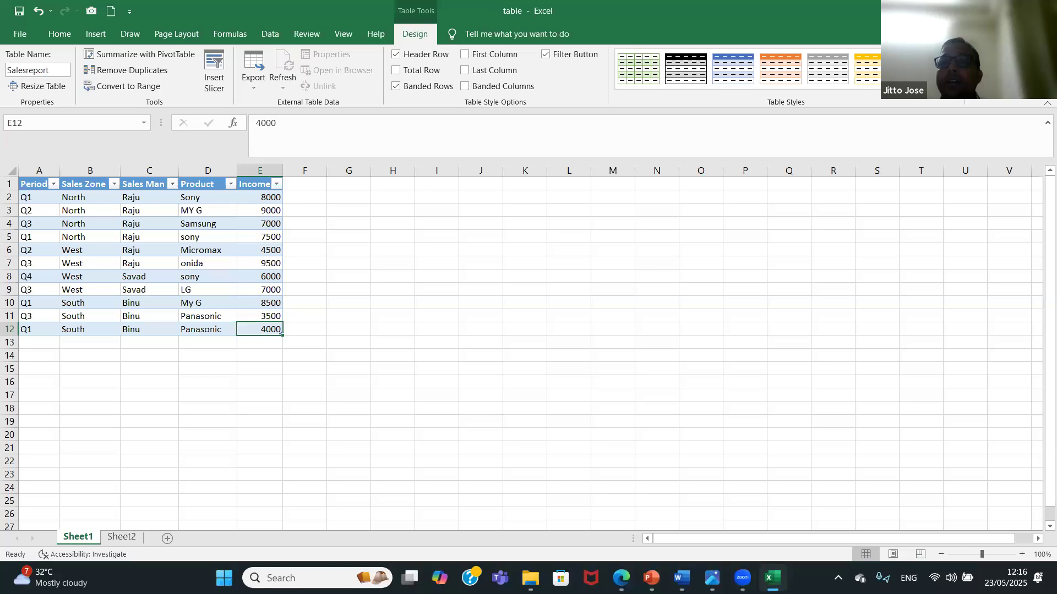
left_click(953, 84)
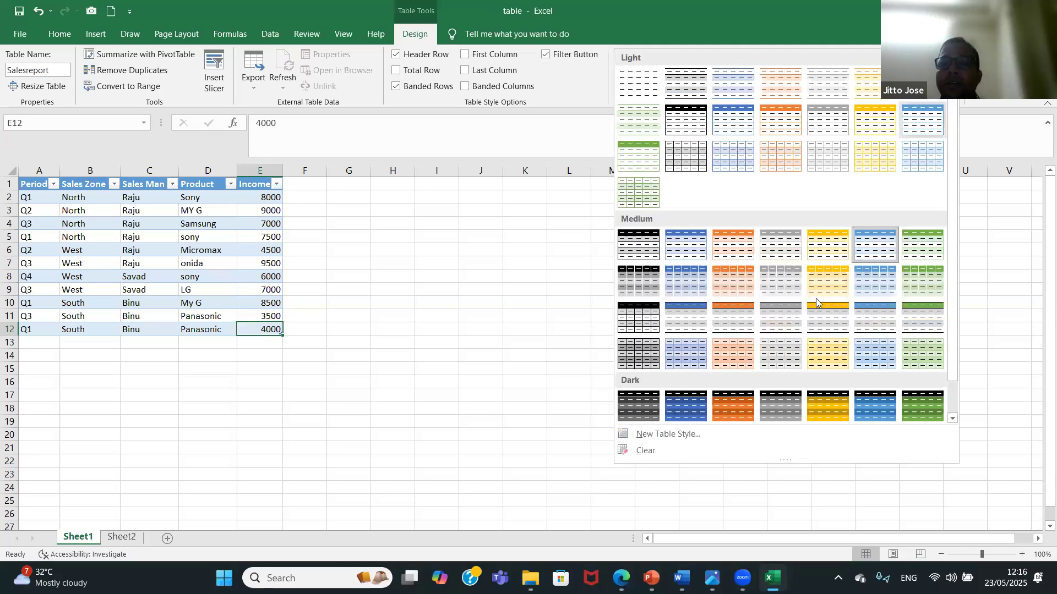
left_click(685, 414)
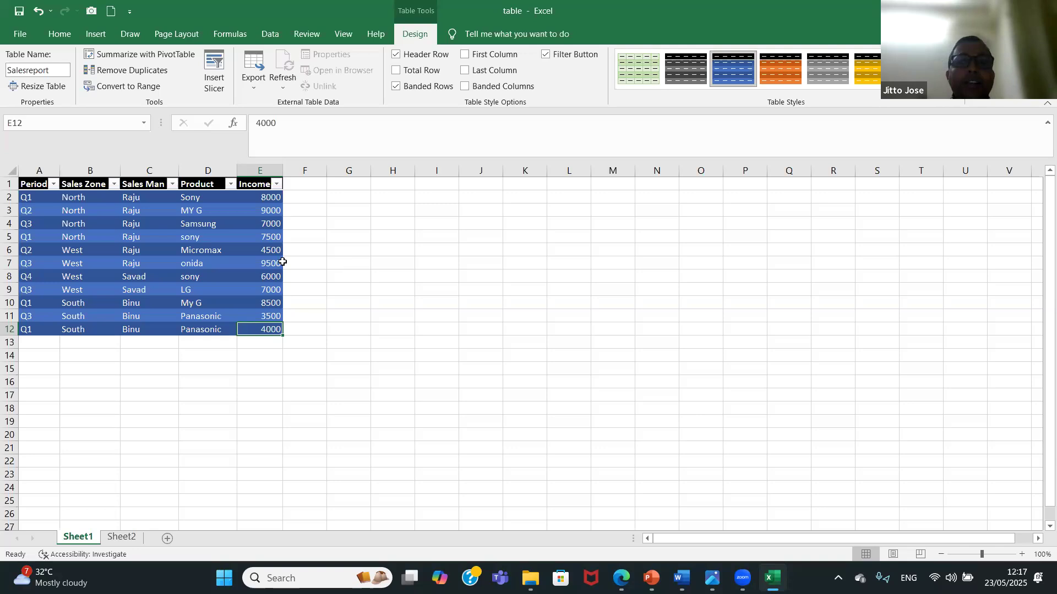
Examine how the table's header row behaves when the sheet scrolls with an empty cell outside the table selected.
left_click(430, 435)
key("Down")
key("Down")
key("Down")
key("Down")
key("Down")
key("Down")
key("Down")
key("Down")
key("Down")
key("Up")
key("Up")
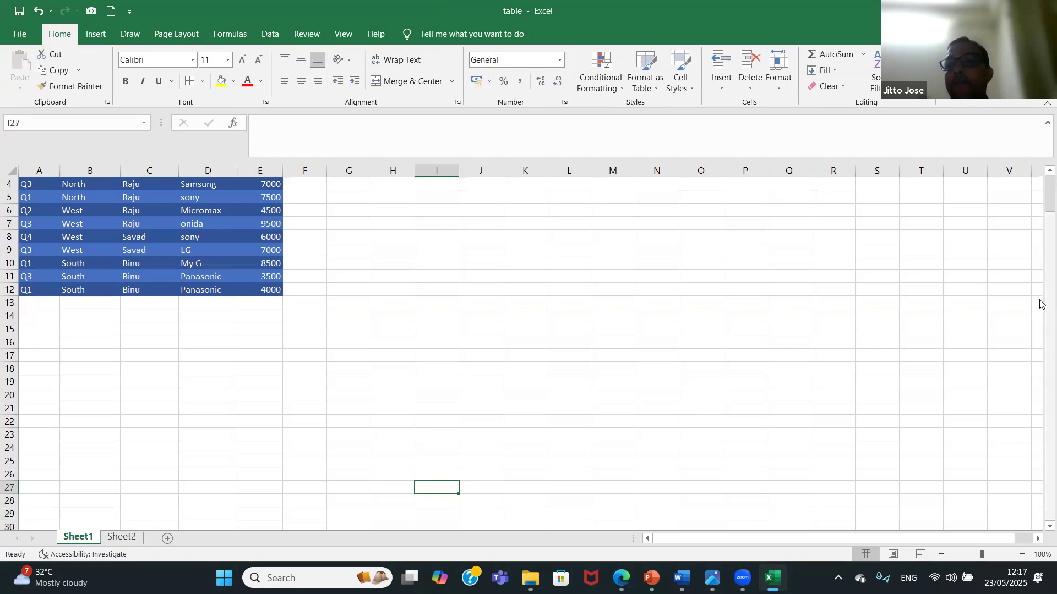
left_click_drag(1039, 304, 1040, 196)
left_click(596, 264)
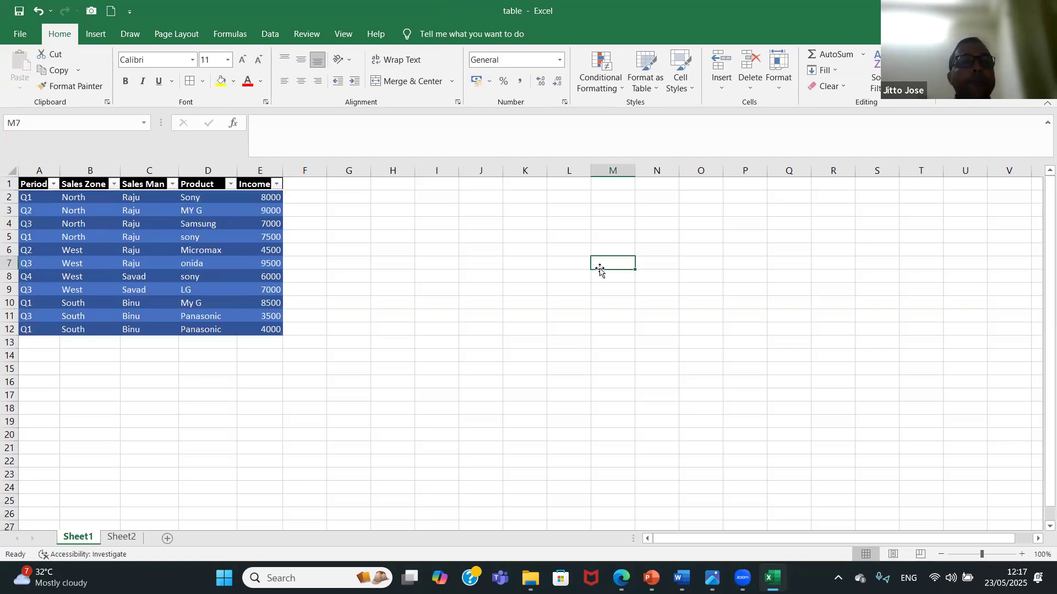
Compare the column headings while scrolling with a Sales Man cell selected and with an empty cell in column G selected.
left_click(169, 276)
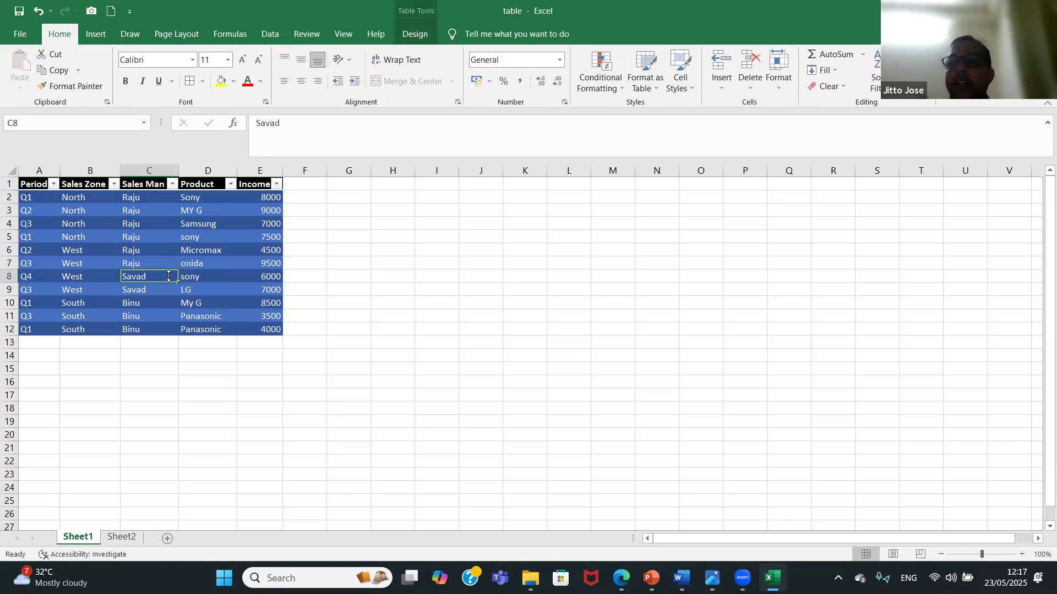
left_click_drag(1042, 243, 1040, 336)
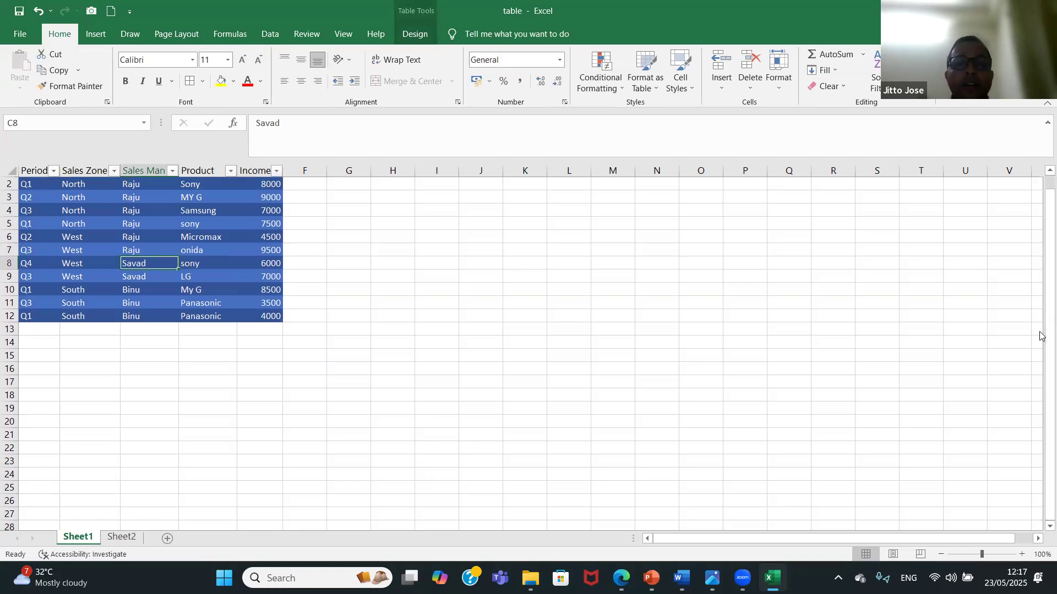
left_click(352, 472)
key("Down")
key("Down")
key("Down")
key("Down")
key("Down")
key("Down")
key("Down")
key("Down")
key("Down")
key("Down")
key("Down")
key("Down")
key("Down")
key("Down")
key("Down")
key("Down")
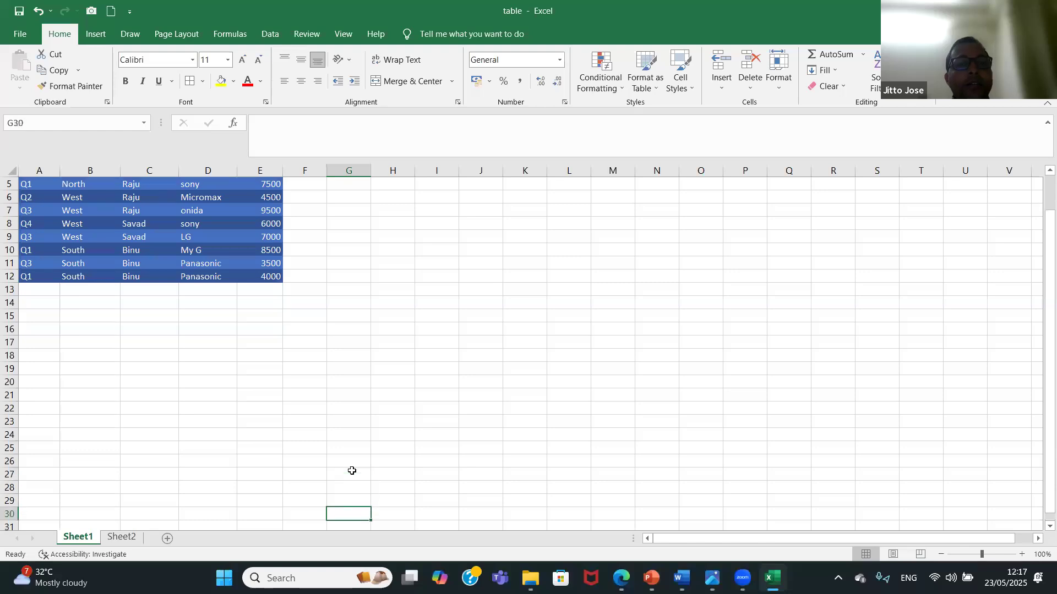
key("Up")
key("Up")
key("Up")
key("Up")
key("Up")
key("Up")
key("Up")
key("Up")
key("Up")
key("Up")
key("Up")
key("Up")
key("Up")
key("Up")
key("Up")
key("Up")
key("Up")
key("Up")
key("Up")
key("Up")
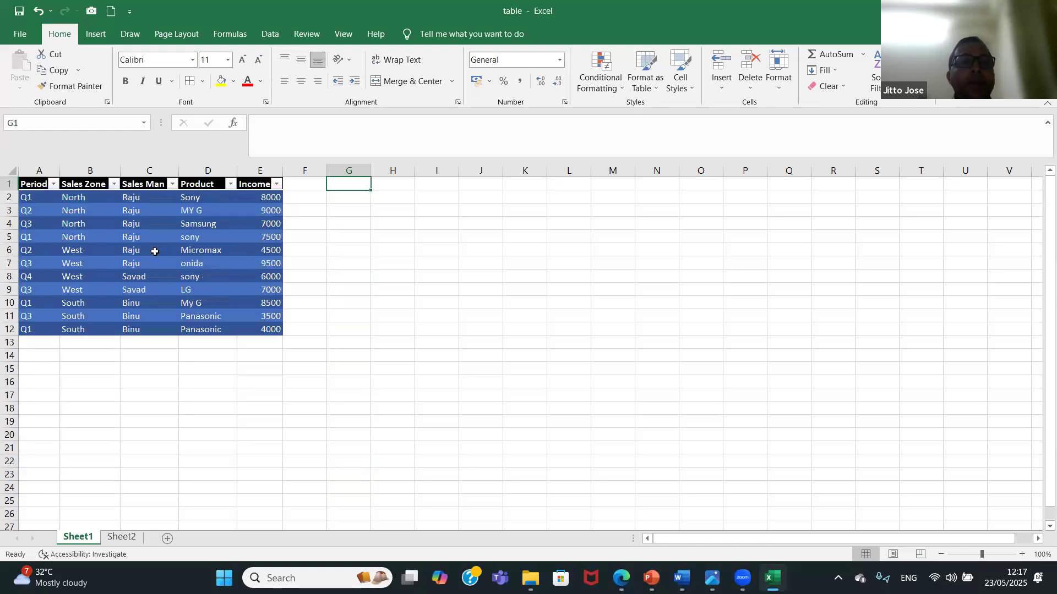
Select cell C6 inside the table and check the column headings again while scrolling down and back up.
left_click(154, 251)
left_click_drag(1039, 222, 1040, 240)
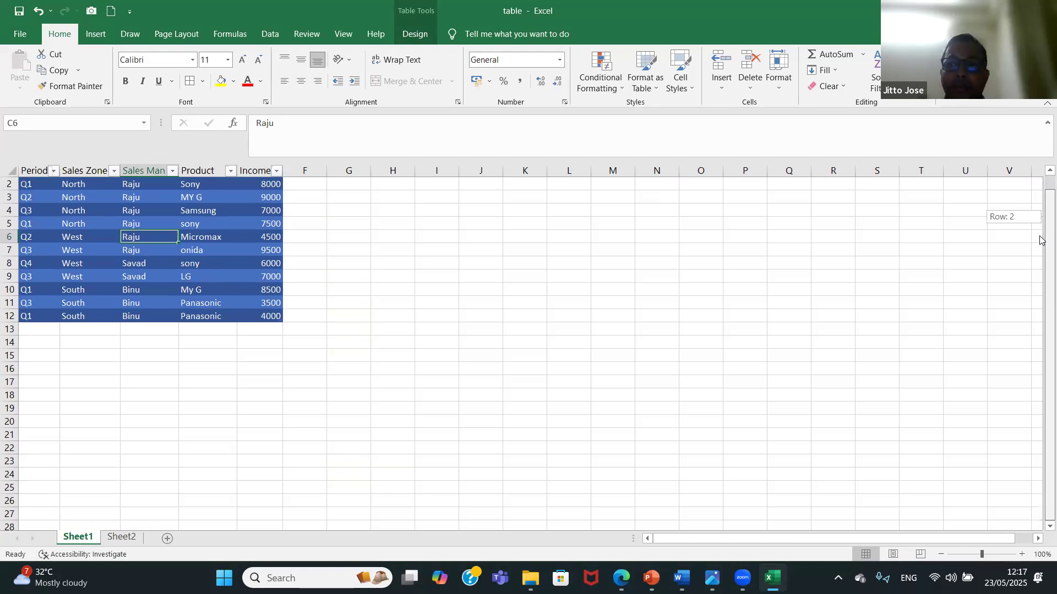
mouse_move(1039, 239)
left_mouse_down()
mouse_move(1040, 271)
mouse_move(1040, 190)
mouse_move(1040, 256)
left_mouse_up()
left_click_drag(1040, 197, 1040, 187)
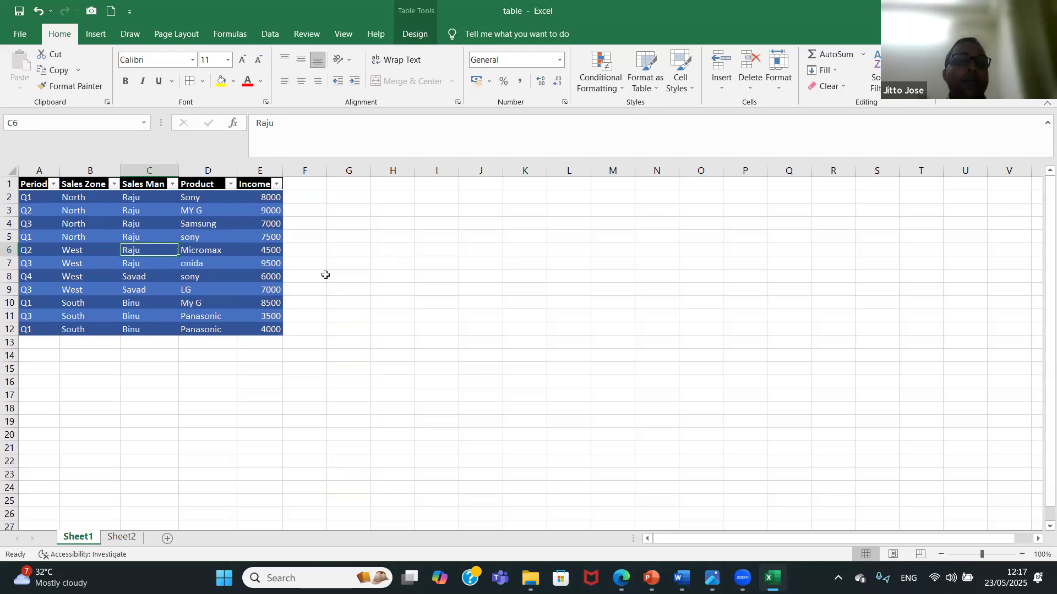
Add a blank row at the end of the table from its last Income cell, E12, and undo the addition.
left_click(239, 294)
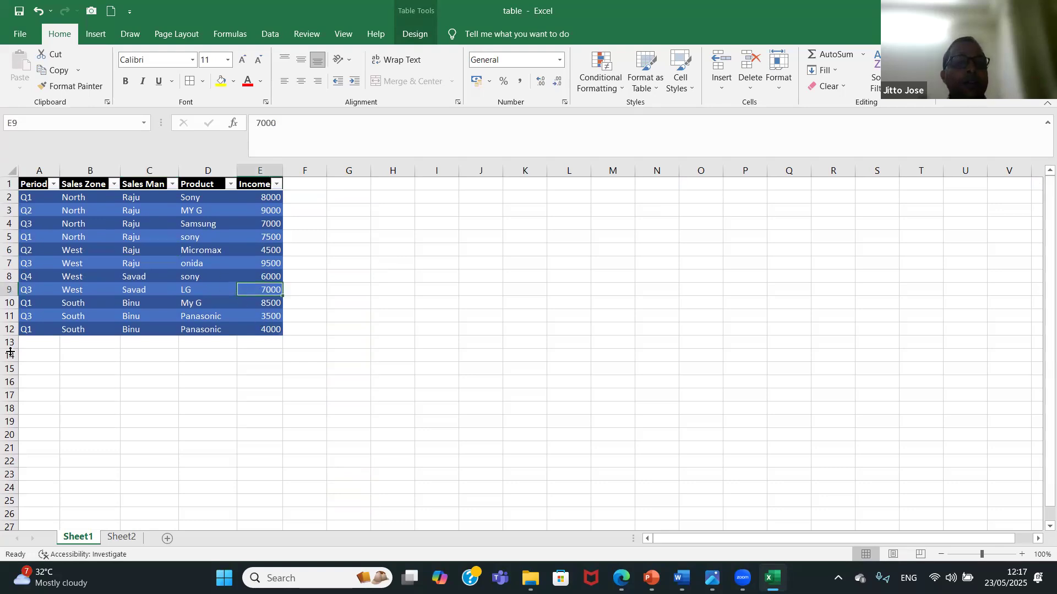
left_click(249, 328)
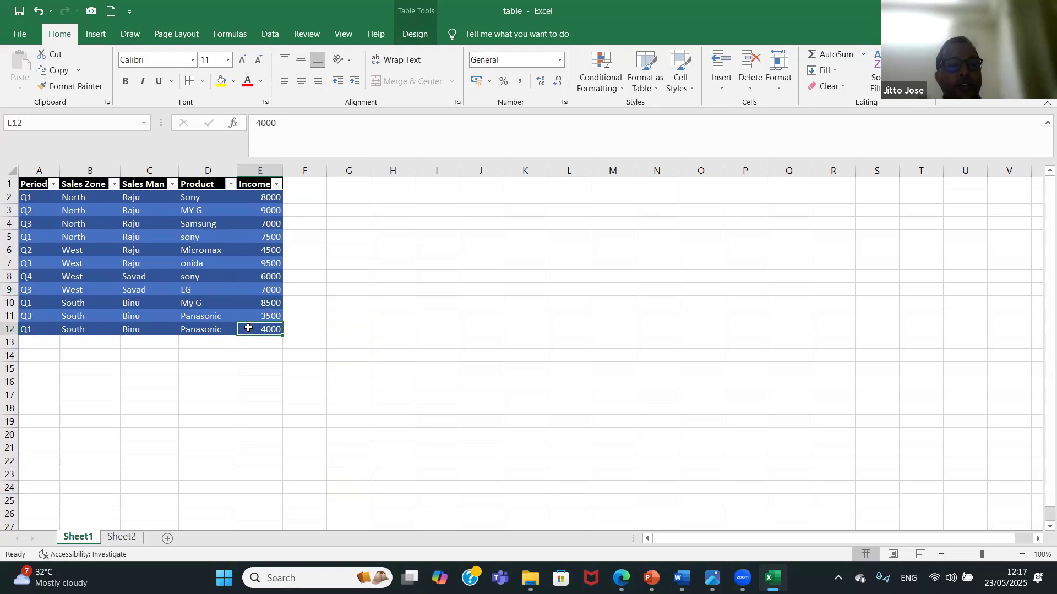
key("Tab")
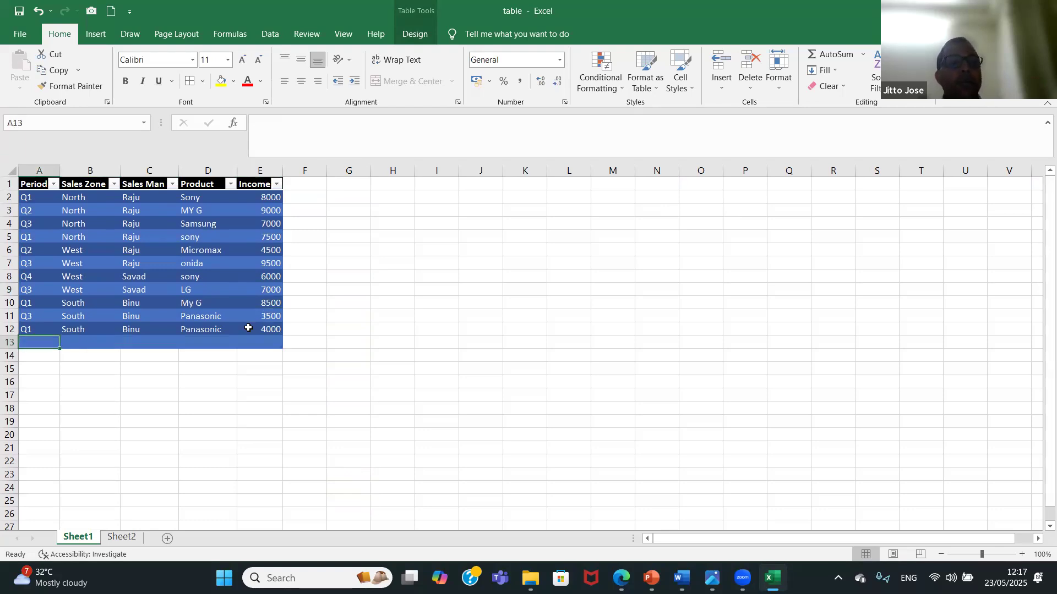
key("ctrl+z")
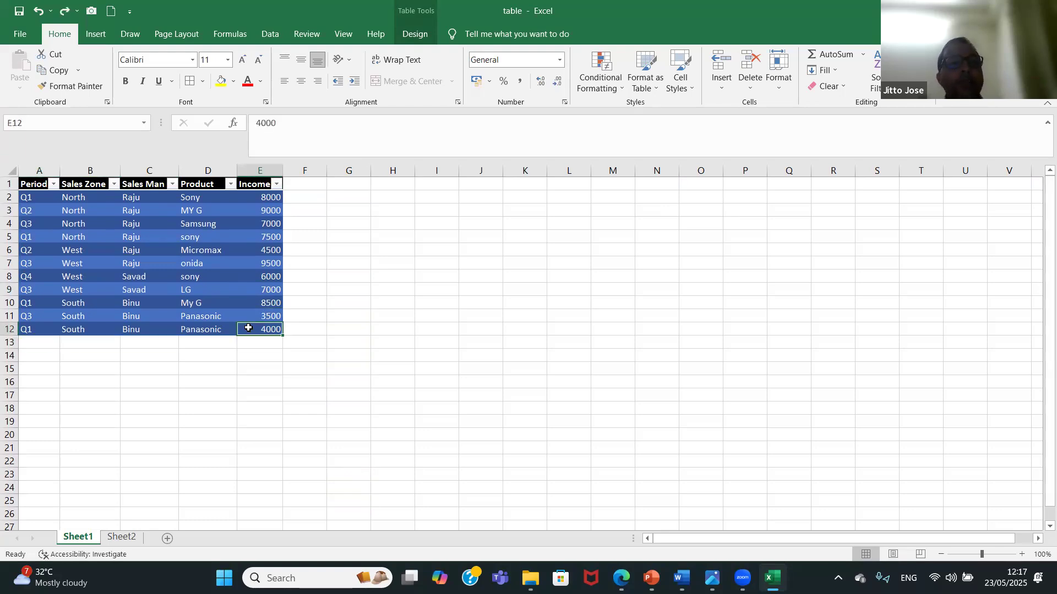
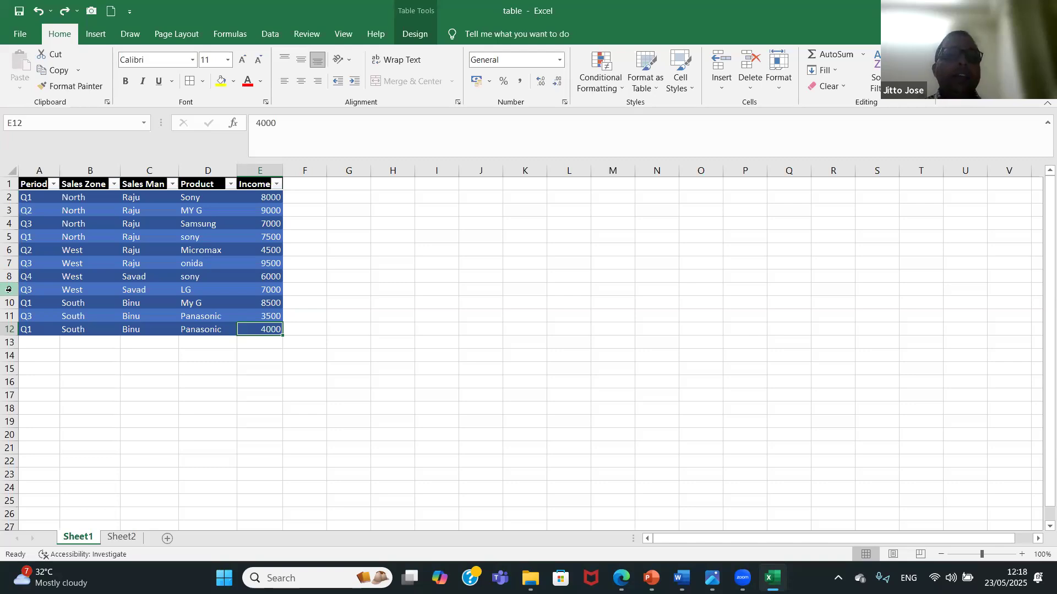
Insert a slicer for the table's Sales Zone column only.
left_click(145, 255)
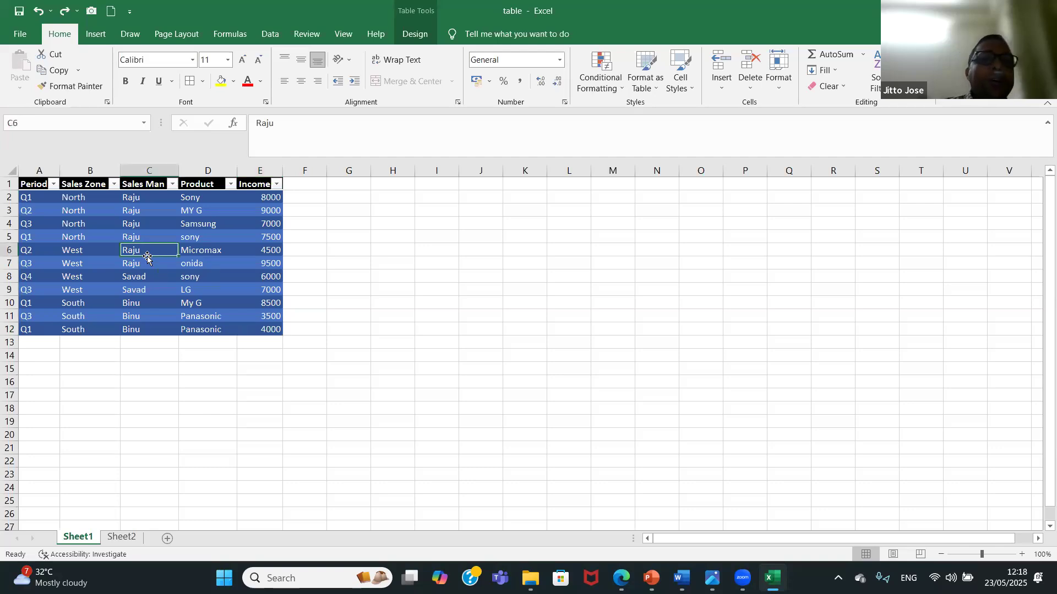
left_click(410, 38)
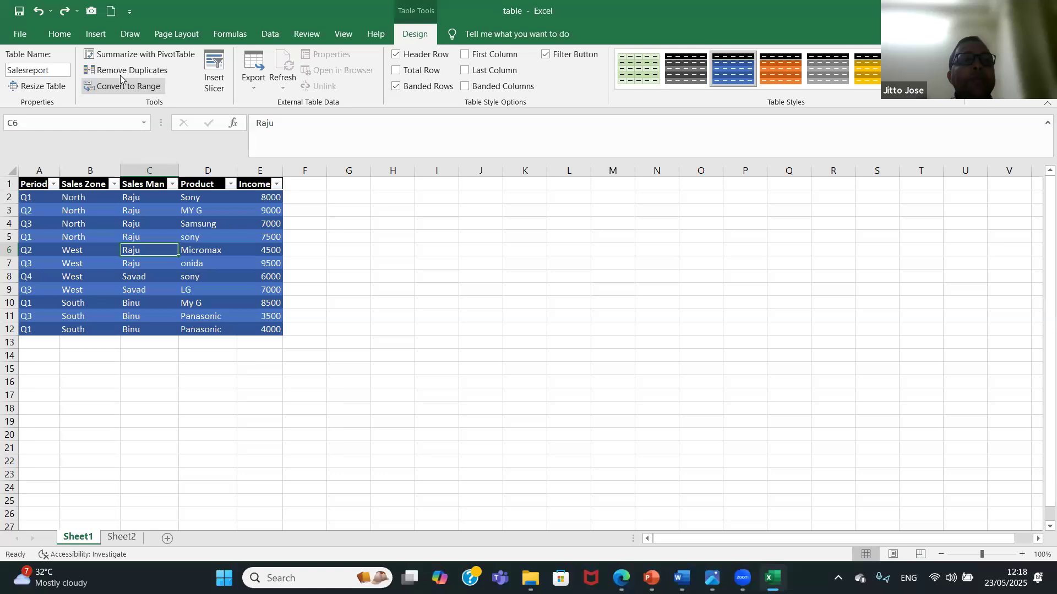
left_click(214, 82)
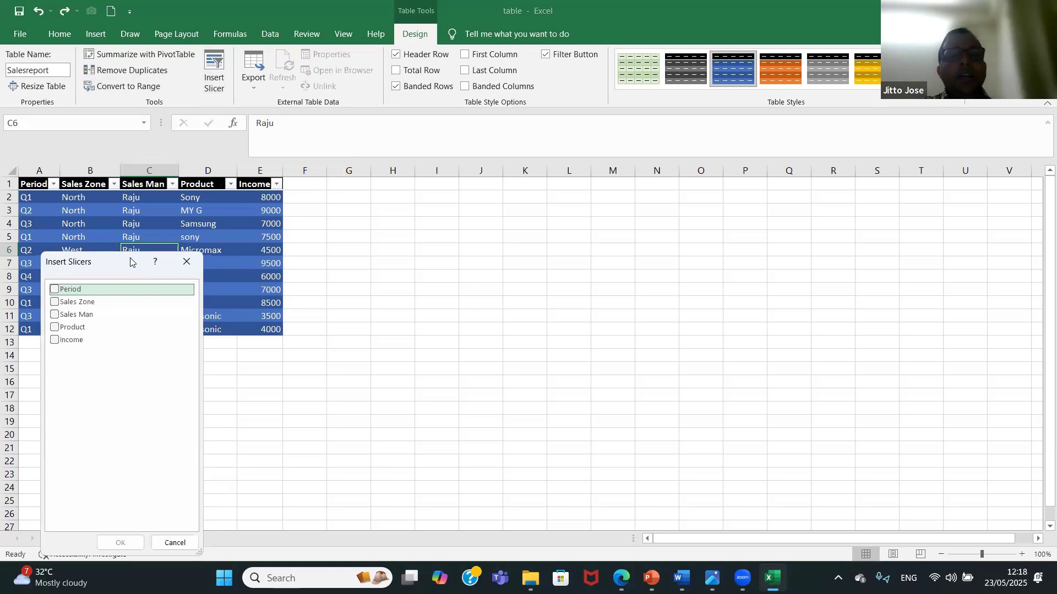
left_click_drag(131, 262, 545, 218)
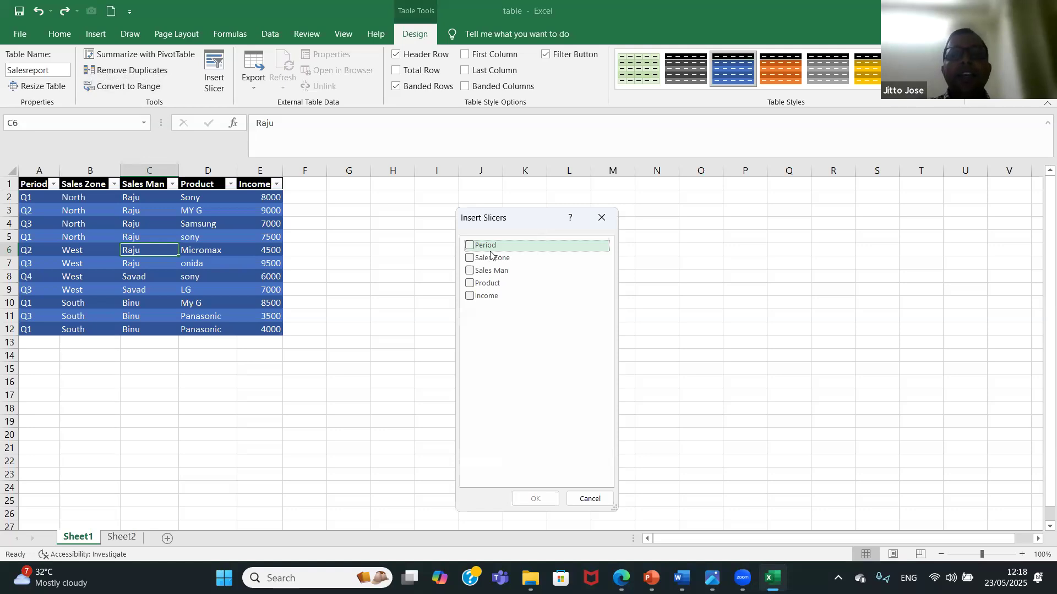
left_click(469, 259)
left_click(469, 271)
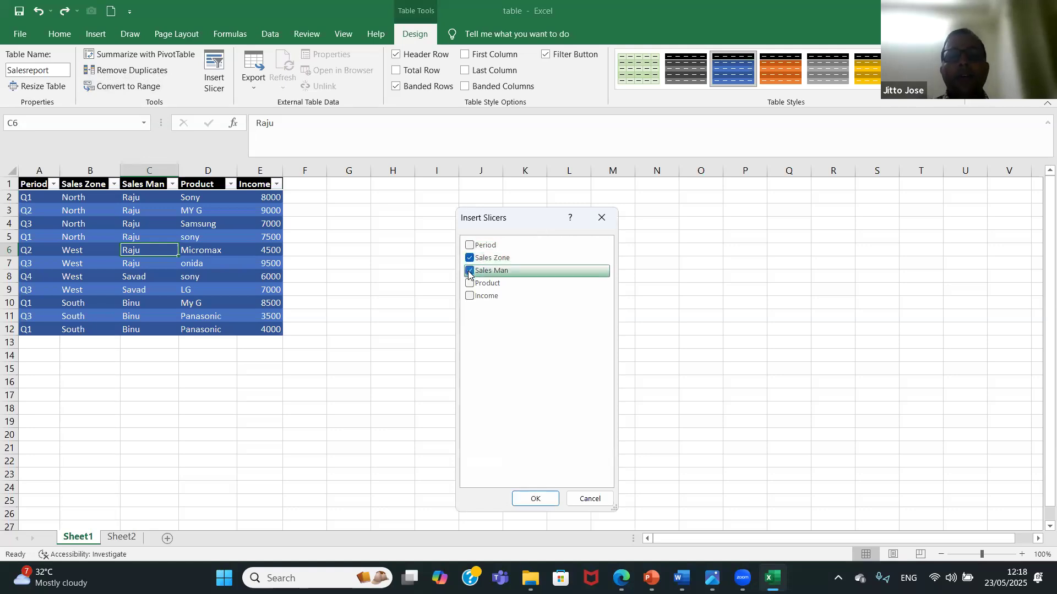
left_click(469, 273)
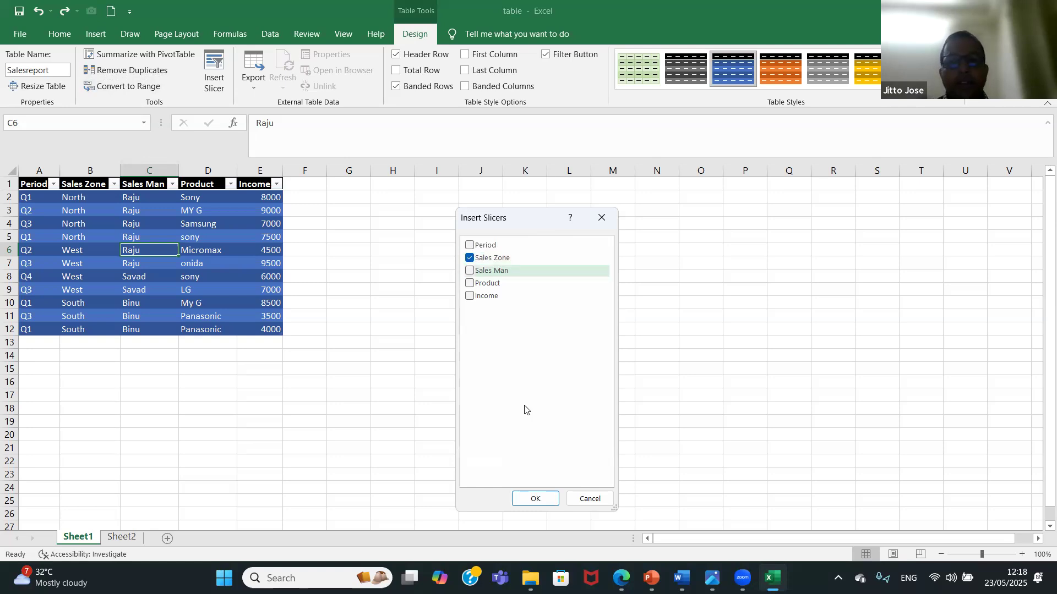
left_click(536, 499)
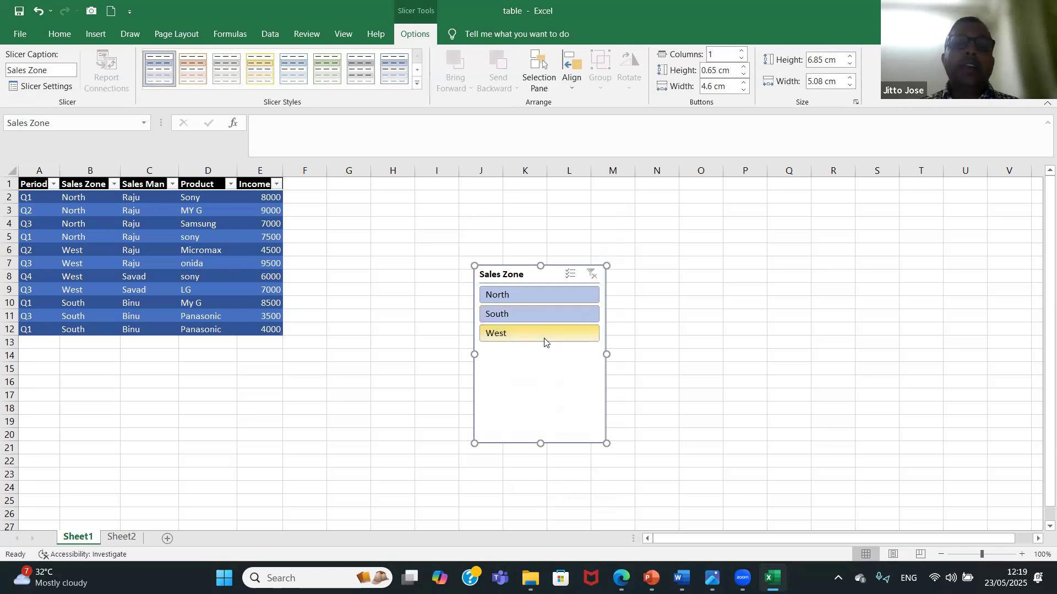
Filter the table by North, South and West in turn with the Sales Zone slicer, and clear the filter.
left_click(551, 292)
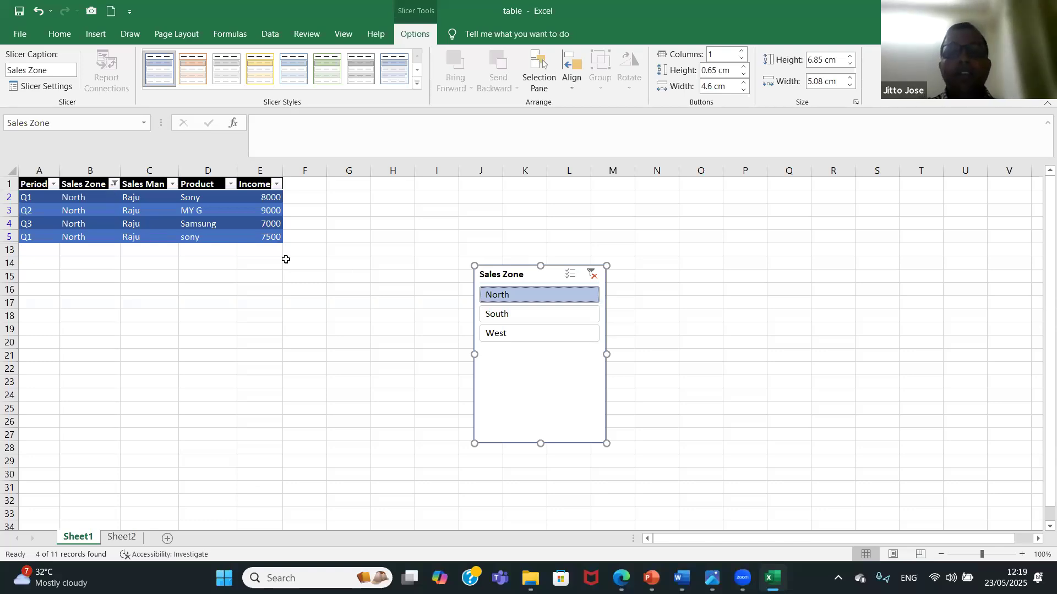
left_click(502, 316)
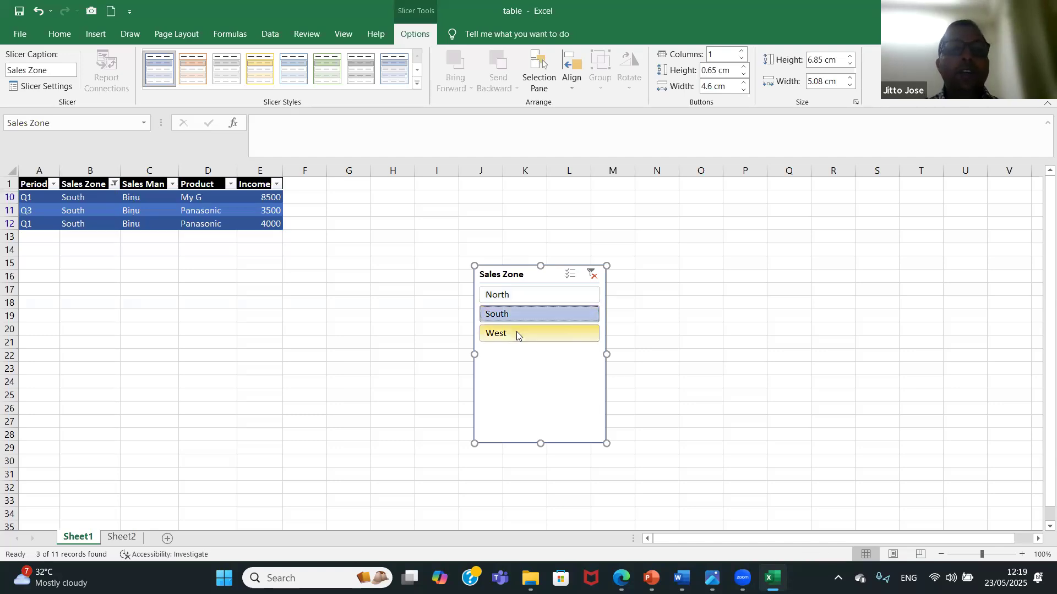
left_click(516, 333)
left_click(591, 277)
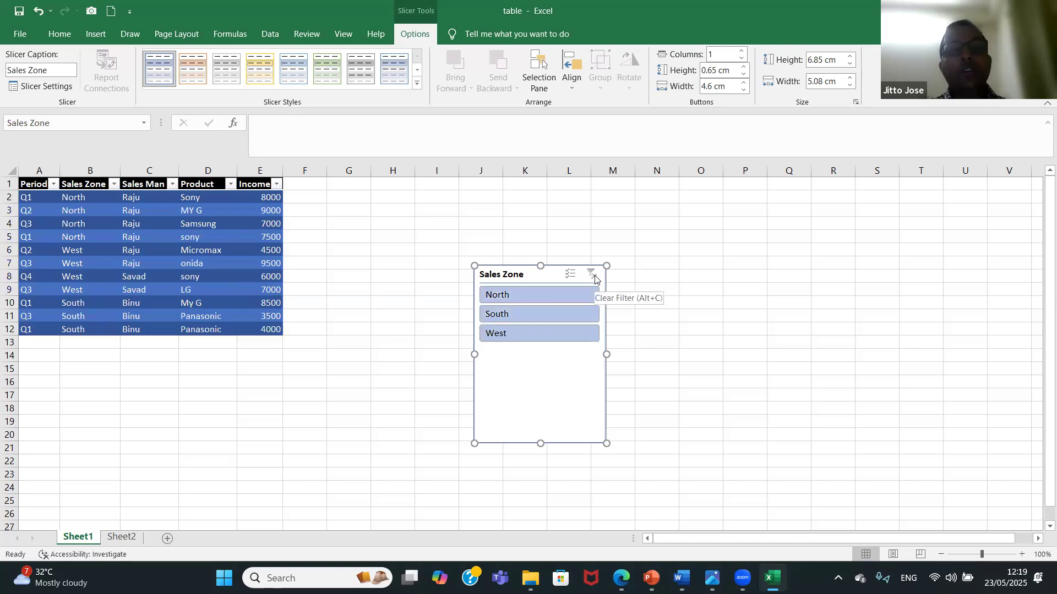
Cut the Sales Zone slicer and insert a Product slicer for the table instead.
right_click(542, 279)
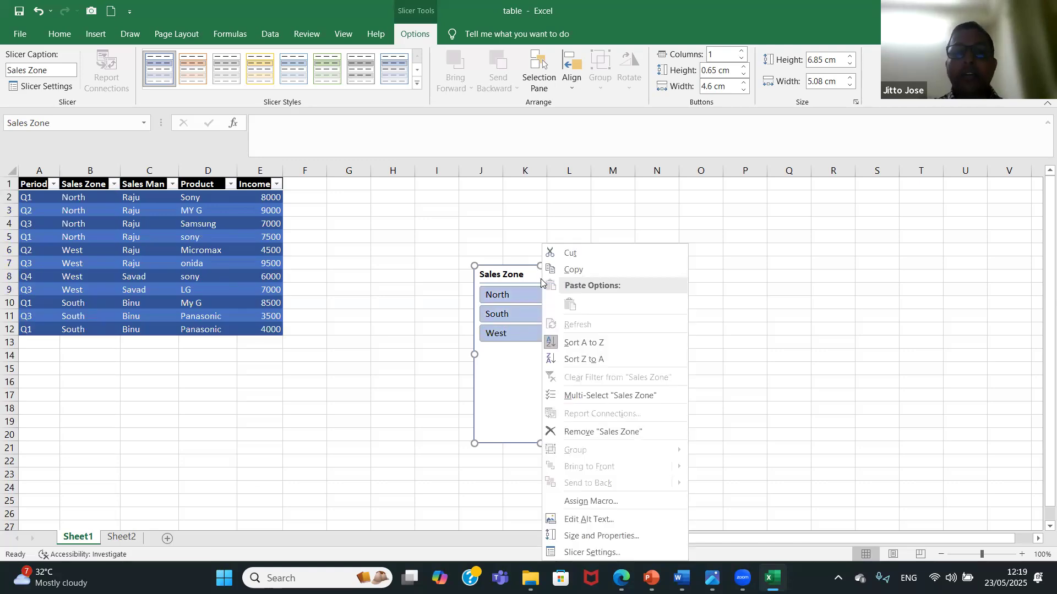
left_click(609, 253)
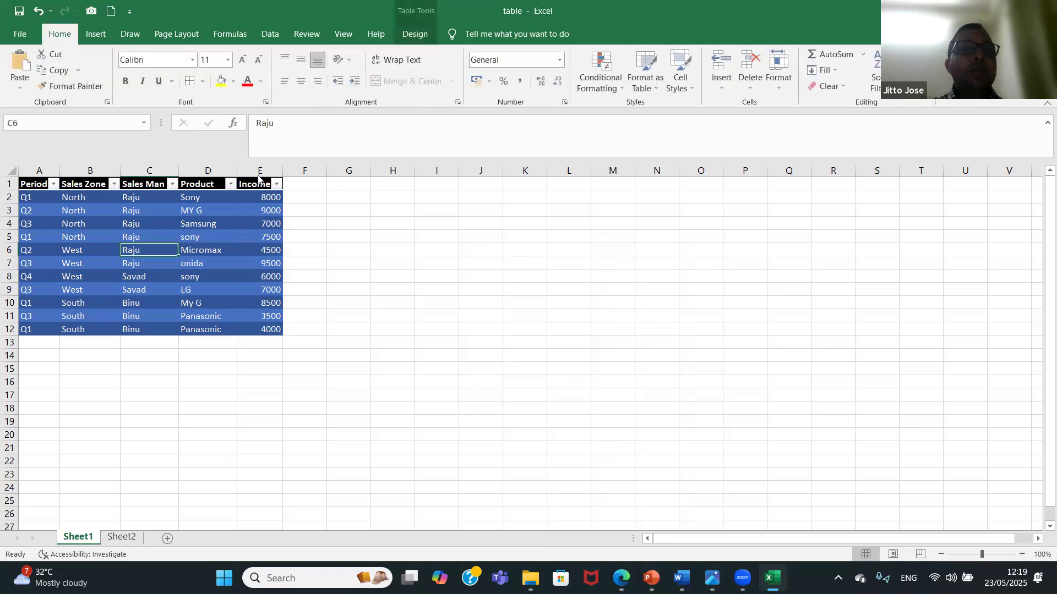
left_click(415, 34)
left_click(214, 76)
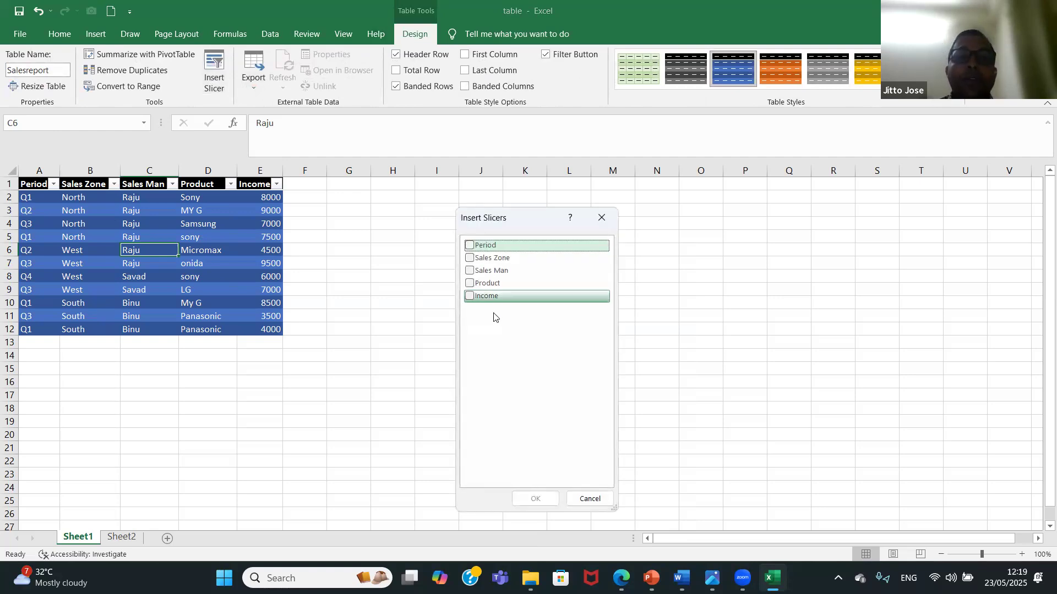
left_click(469, 284)
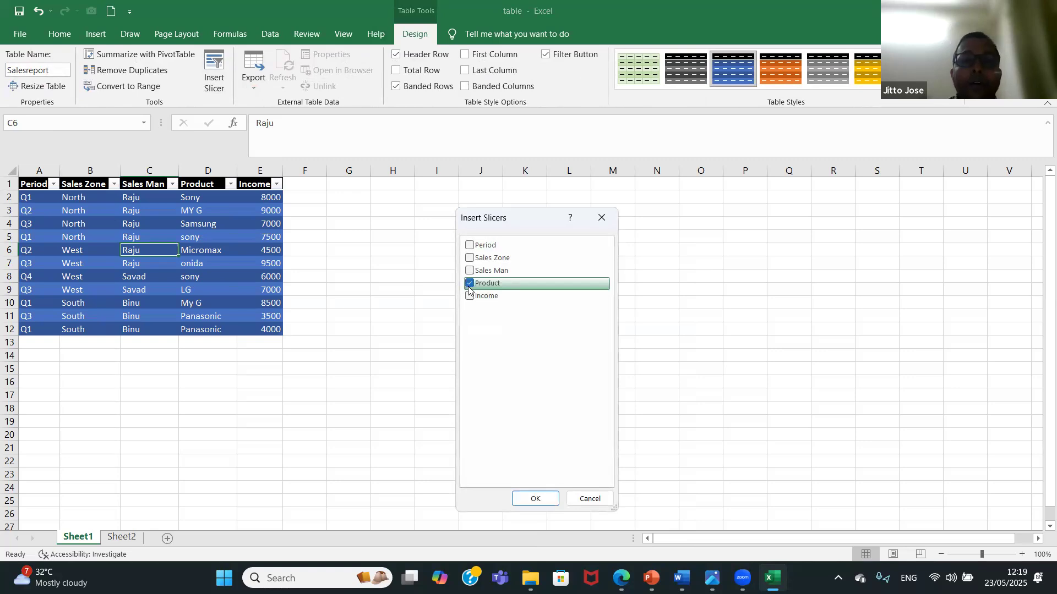
left_click(530, 498)
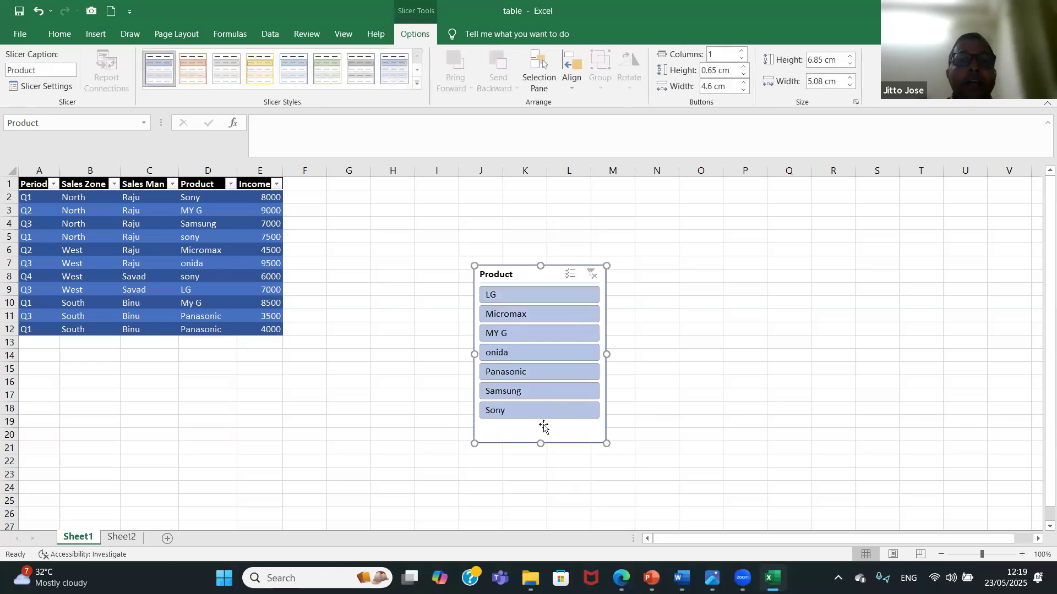
Filter the table by each product from LG to Sony with the Product slicer, clear the filter and cut the slicer.
left_click(553, 295)
left_click(547, 314)
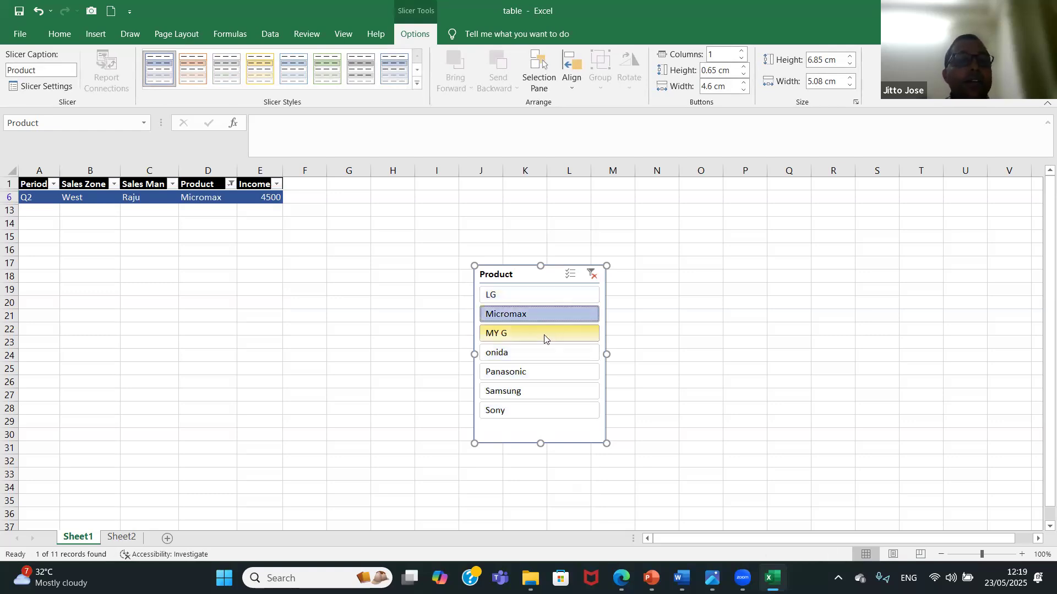
left_click(544, 335)
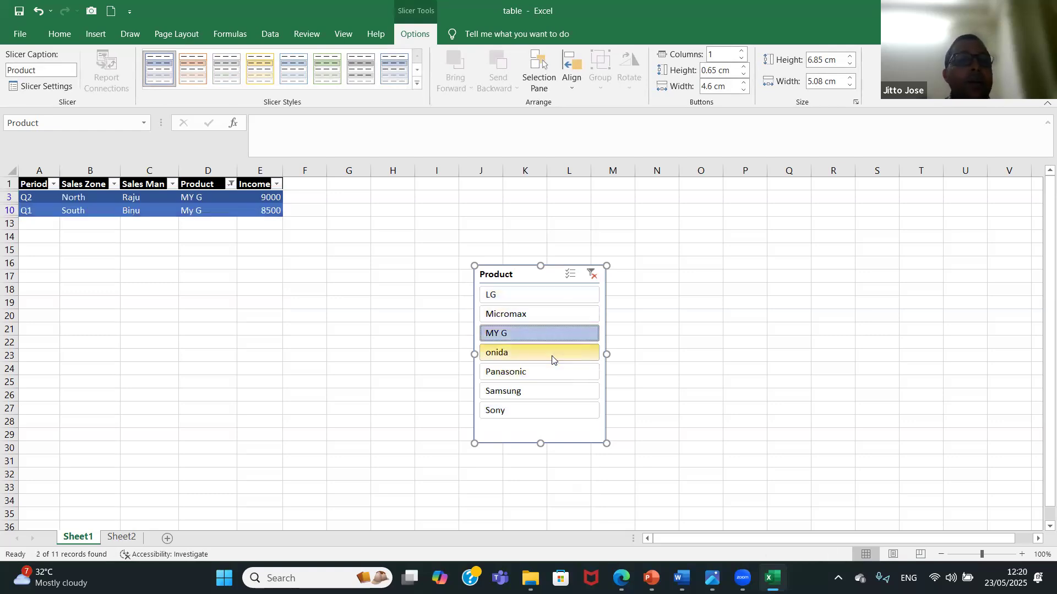
left_click(551, 359)
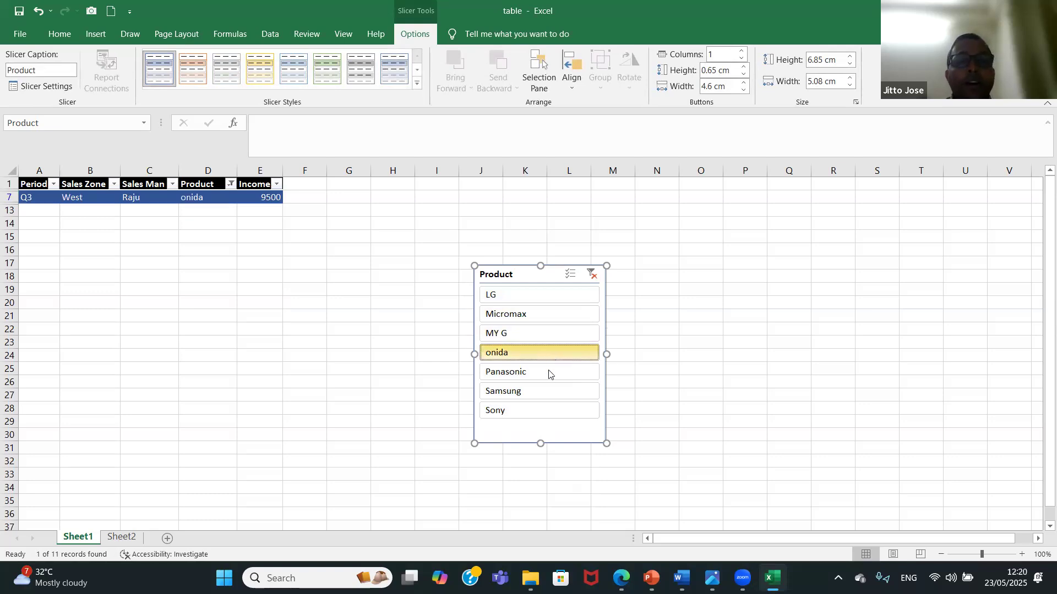
left_click(550, 374)
left_click(550, 392)
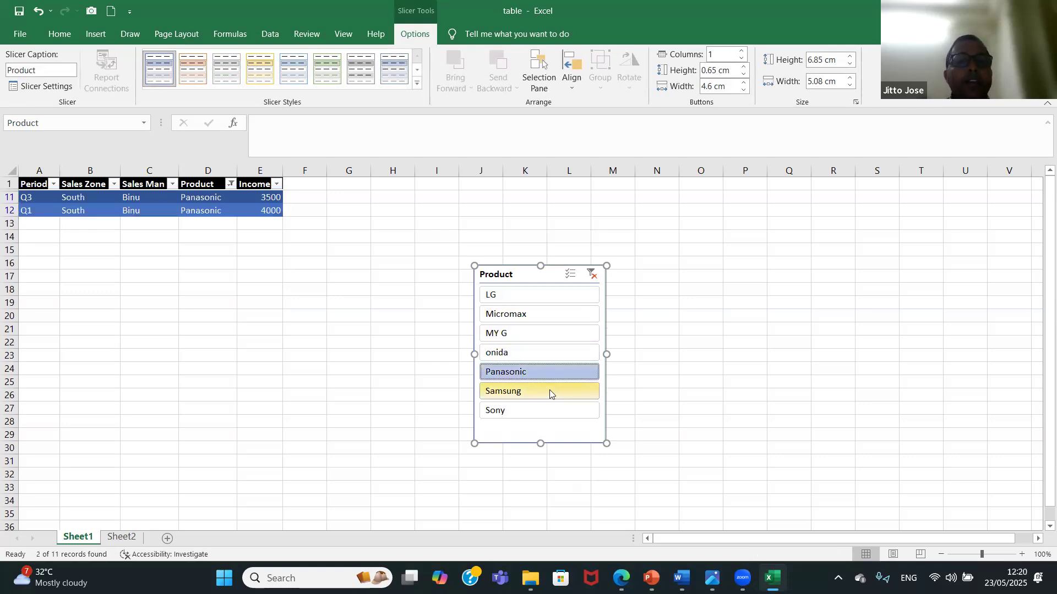
left_click(549, 409)
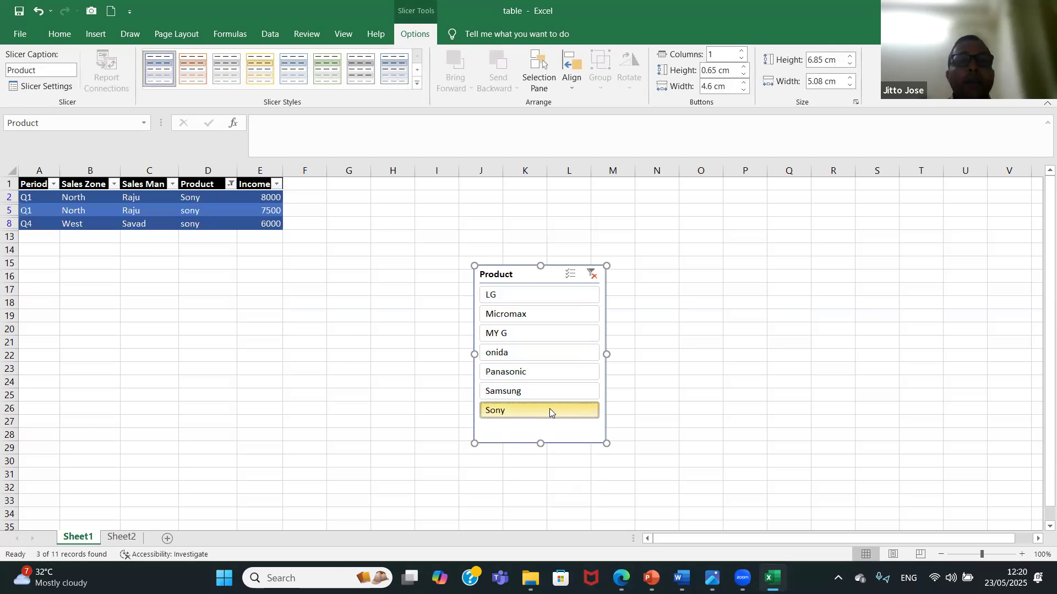
left_click(592, 275)
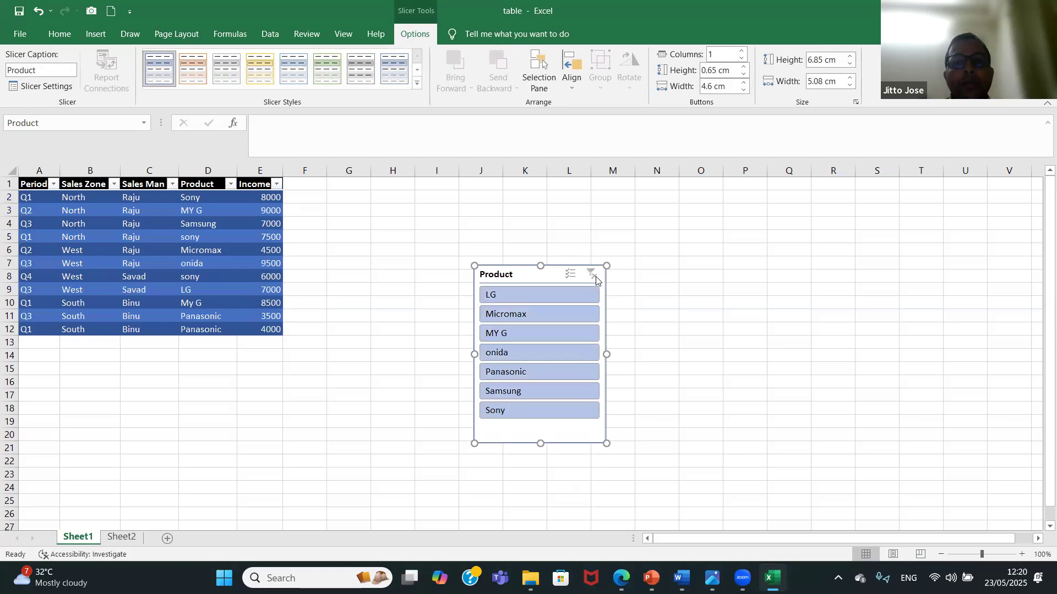
right_click(550, 275)
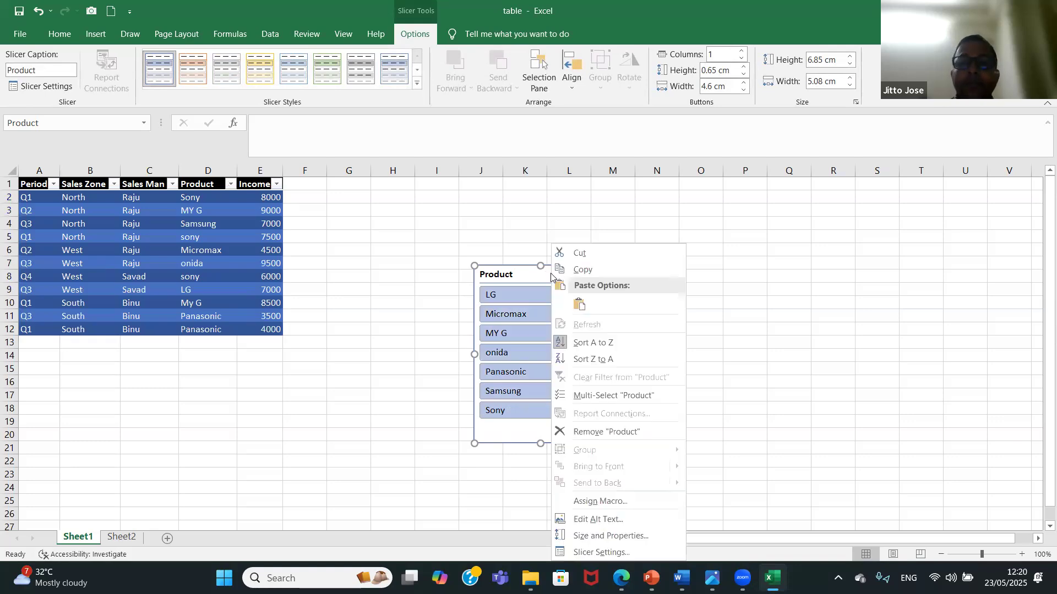
left_click(594, 256)
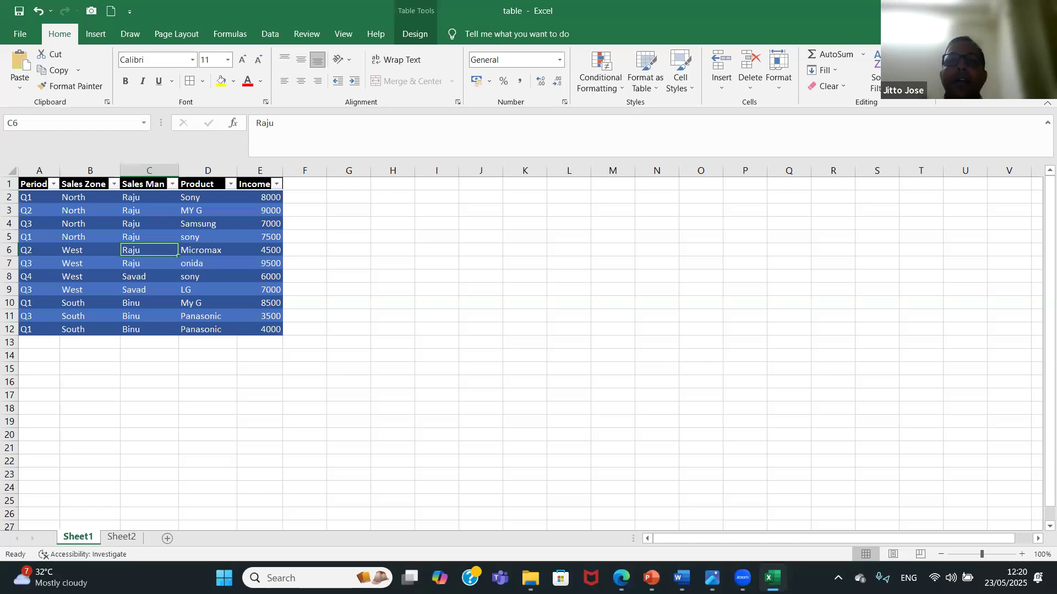
Close the table workbook with its changes saved, and open the custom-view workbook from the Data Driven Topics folder.
left_click(1042, 11)
key("Return")
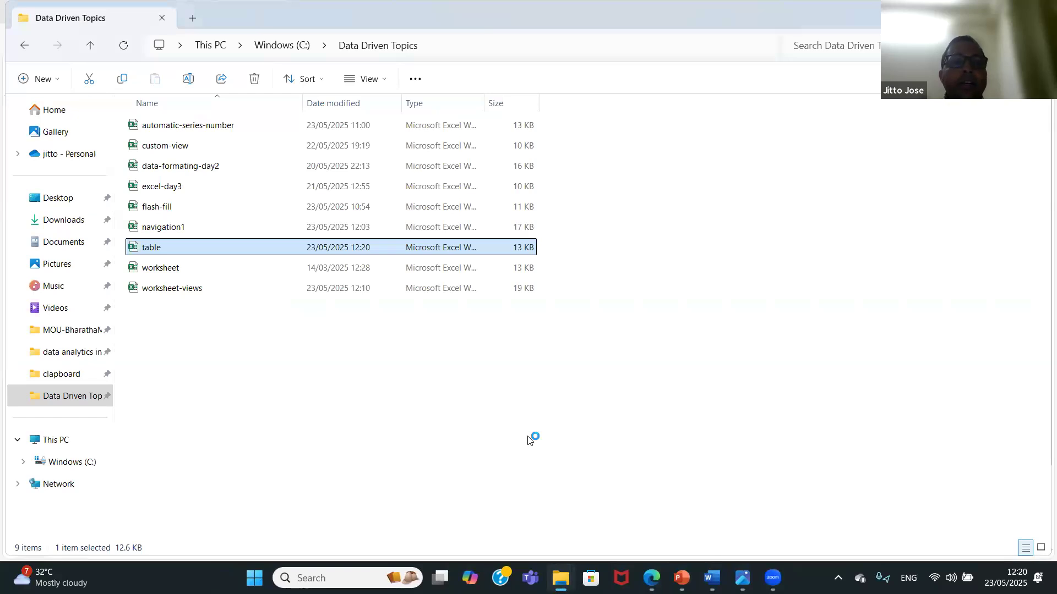
left_click(179, 149)
double_click(179, 148)
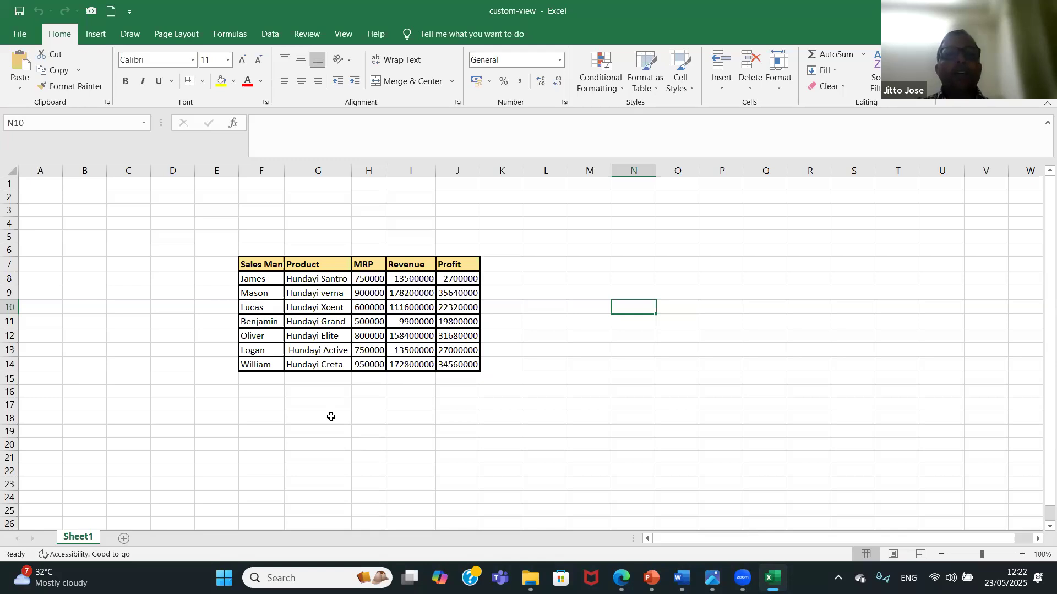
Hide the Sales Man column, F.
left_click(267, 170)
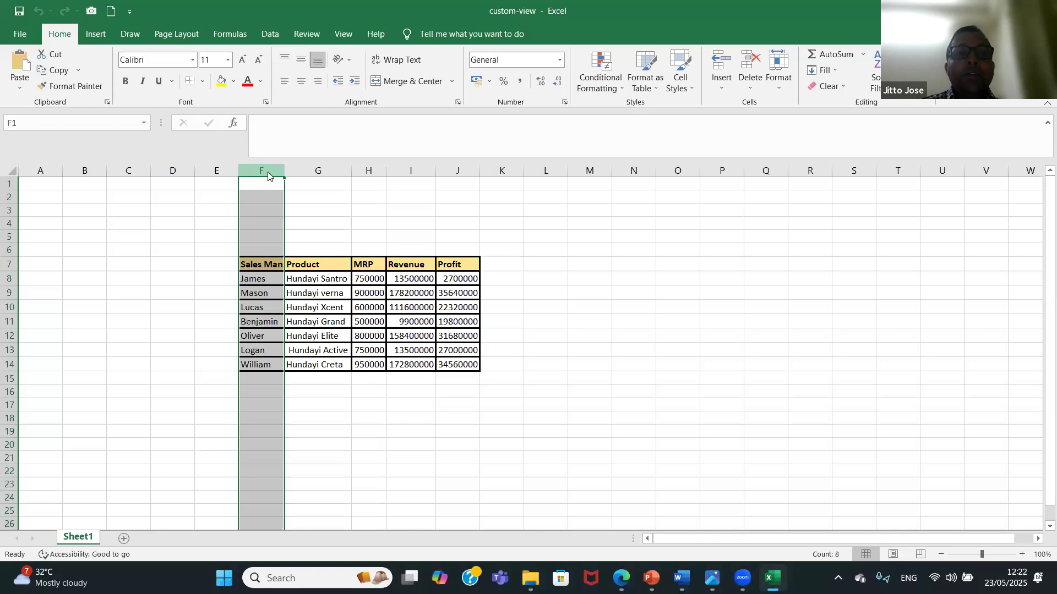
right_click(269, 175)
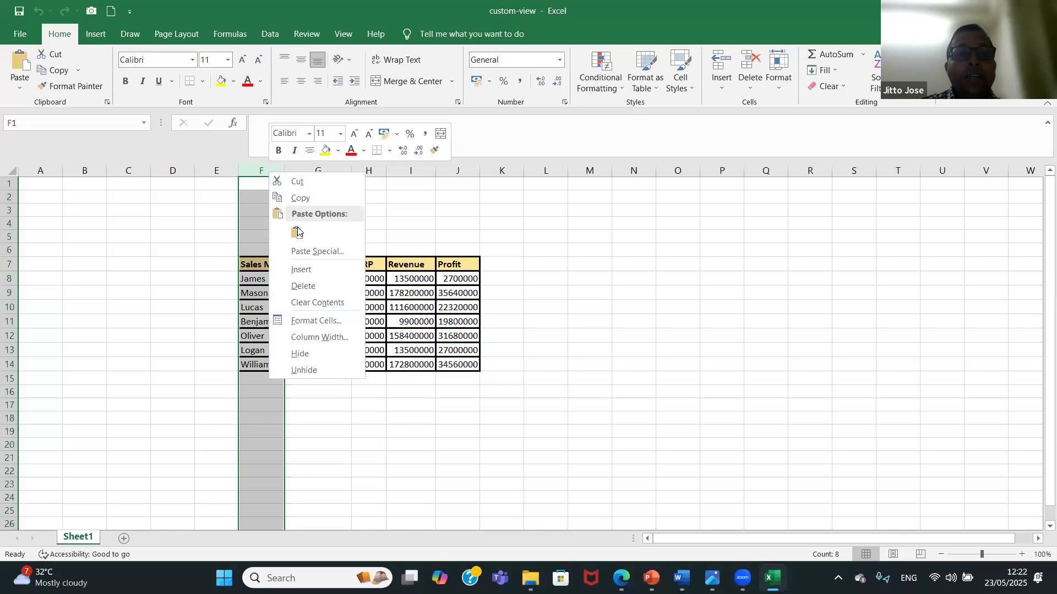
left_click(318, 353)
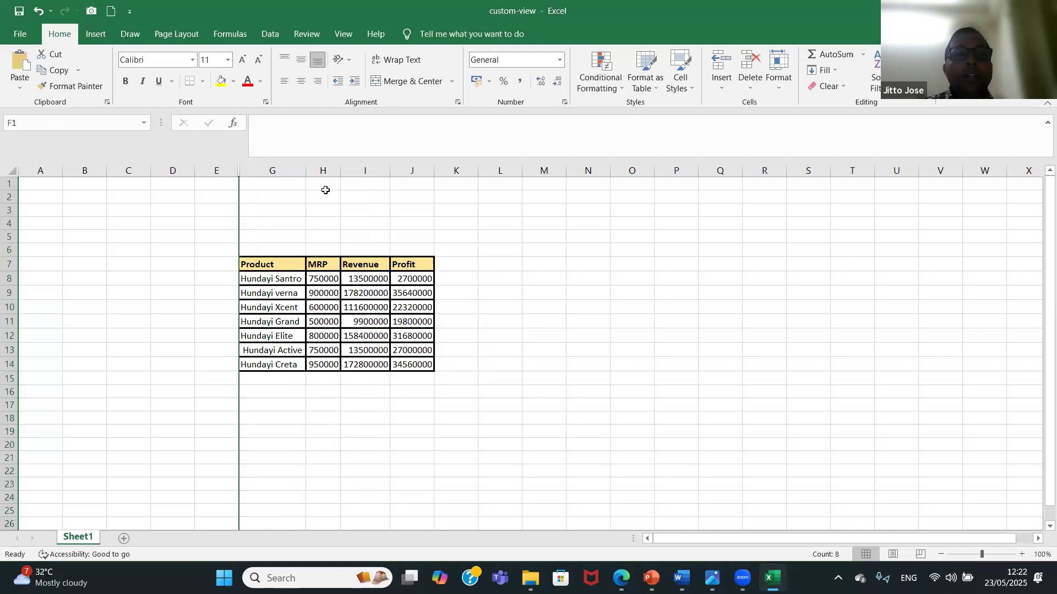
Hide the MRP column, H, and unhide it again.
left_click(325, 170)
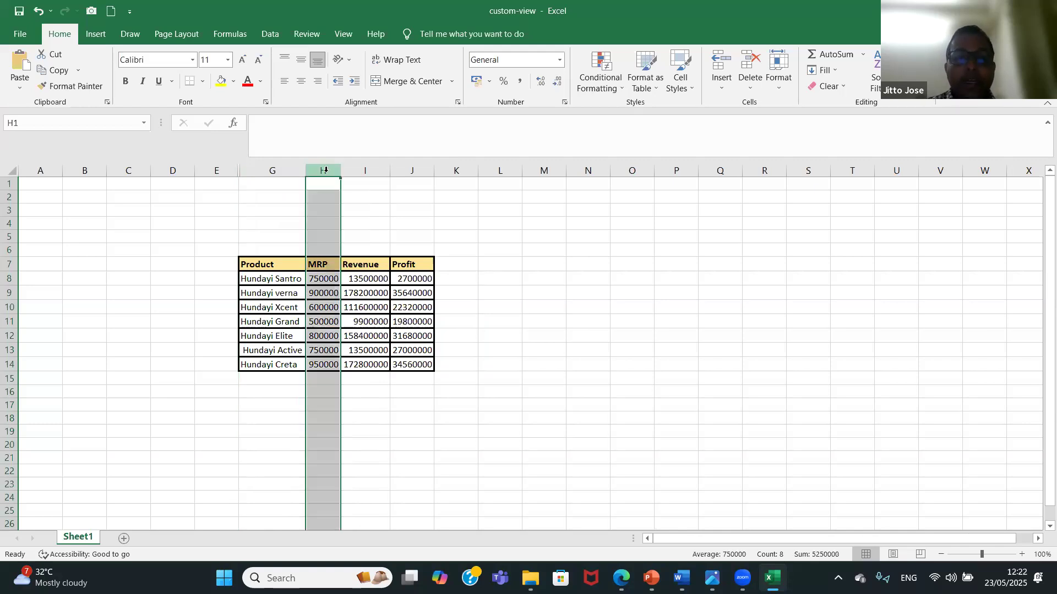
right_click(326, 172)
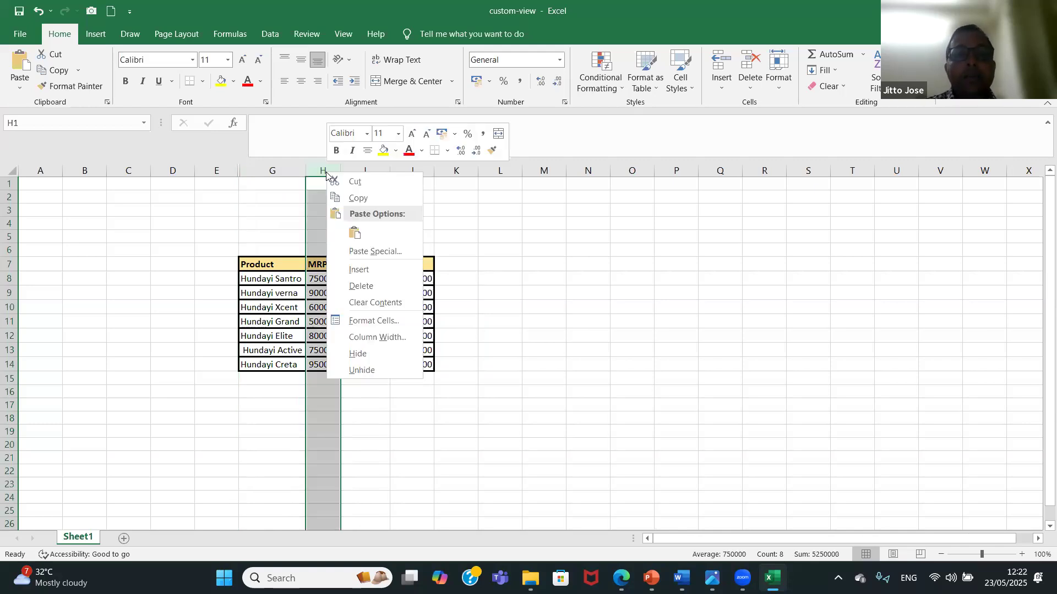
left_click(366, 353)
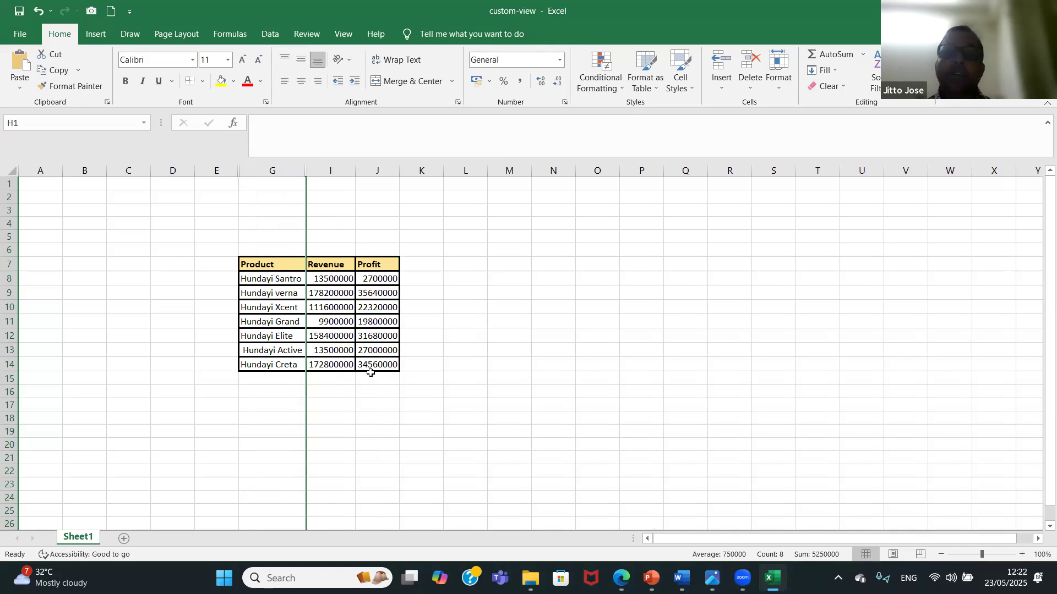
right_click(307, 174)
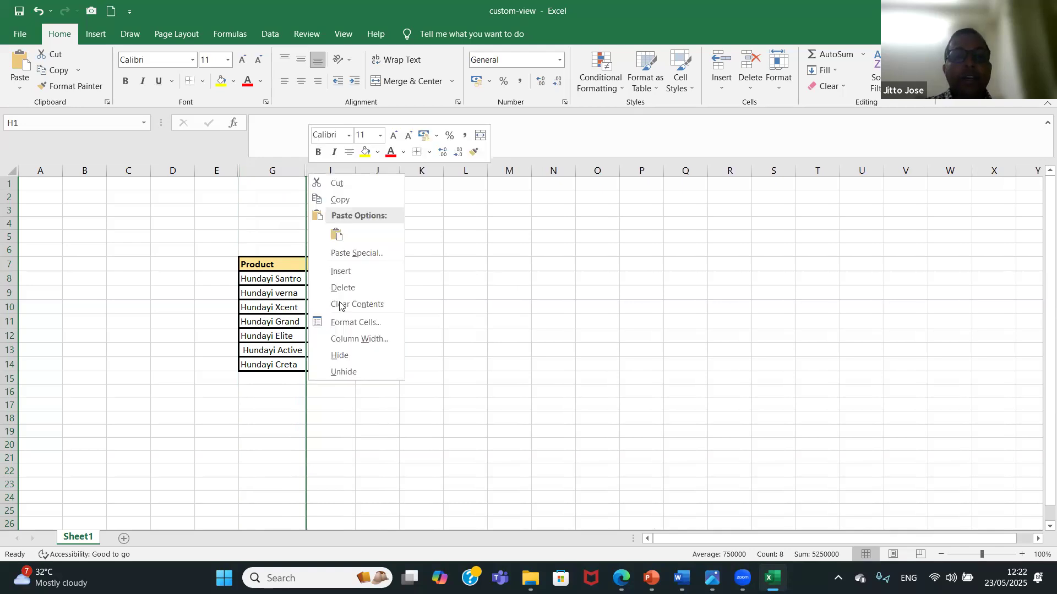
left_click(350, 373)
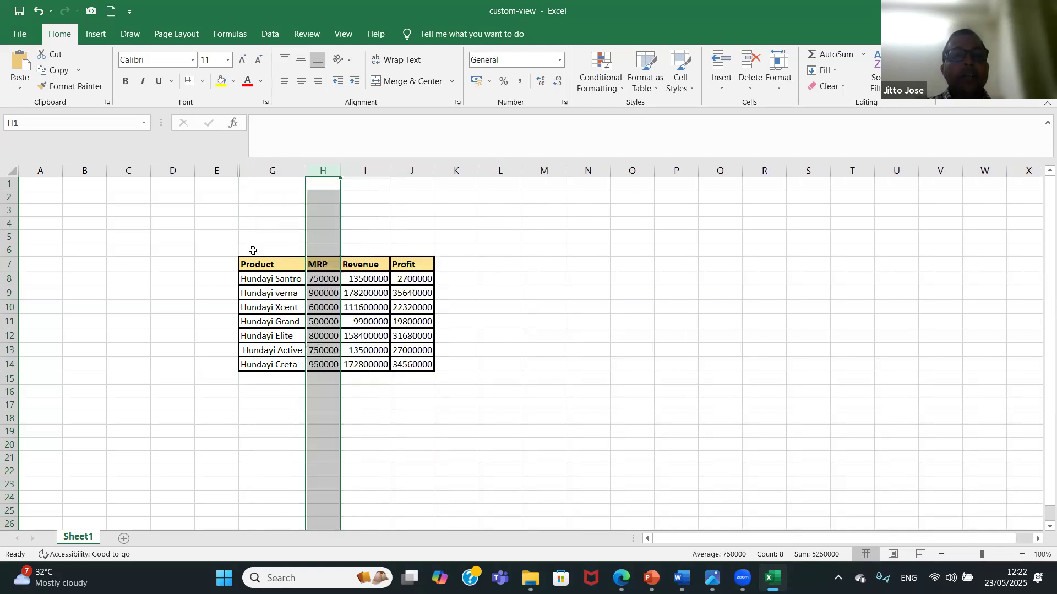
Try to unhide the Sales Man column by applying Unhide to column E alone.
left_click(218, 211)
right_click(218, 213)
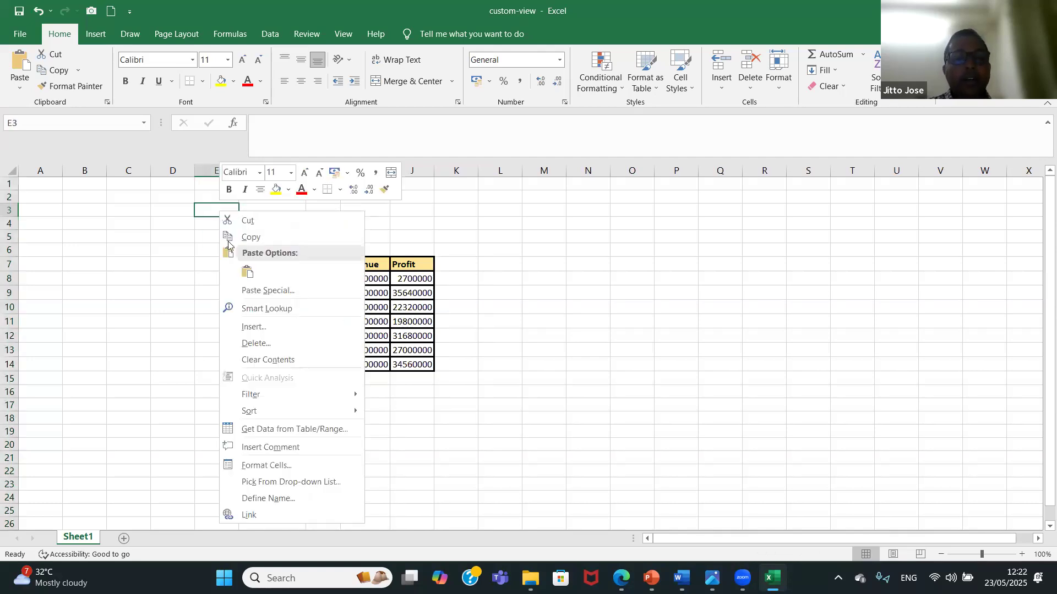
left_click(206, 170)
left_click(206, 171)
right_click(206, 172)
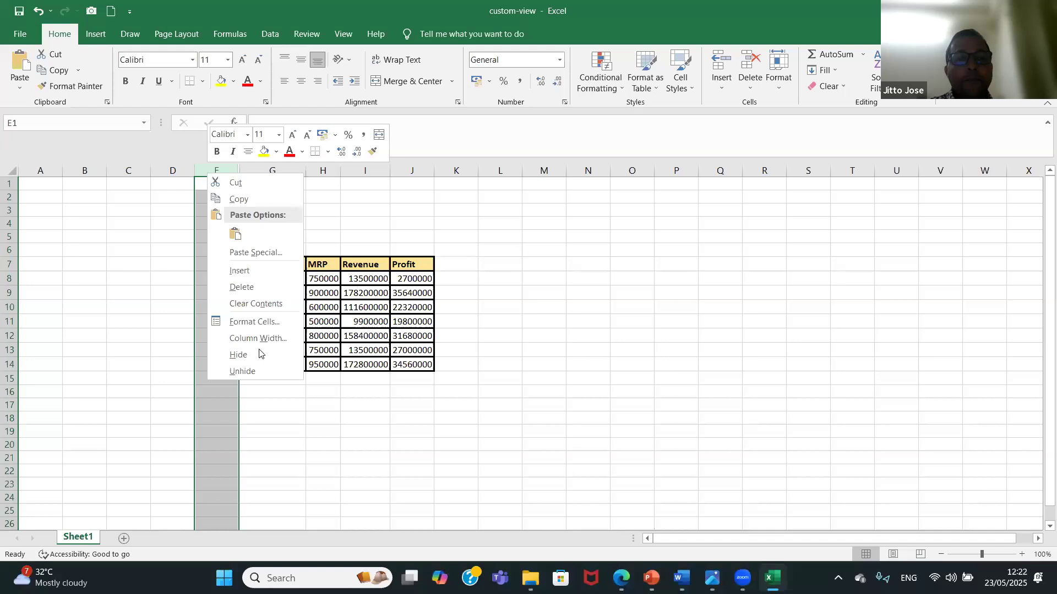
left_click(263, 373)
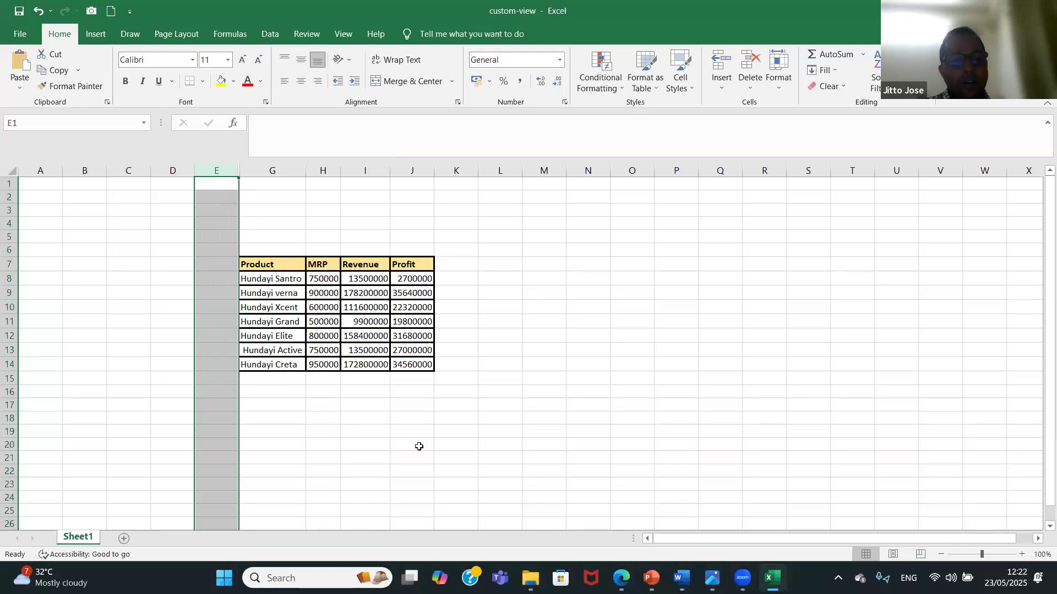
Undo the previous column hiding and unhiding actions back to the full table with the Sales Man column.
key("ctrl+z")
key("ctrl+z")
key("ctrl+z")
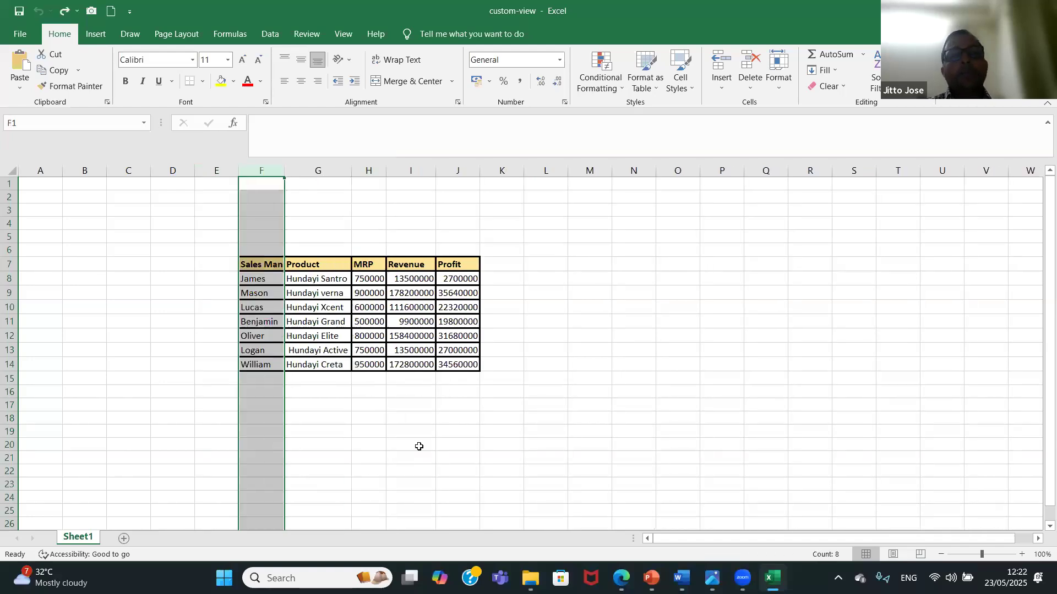
left_click(621, 384)
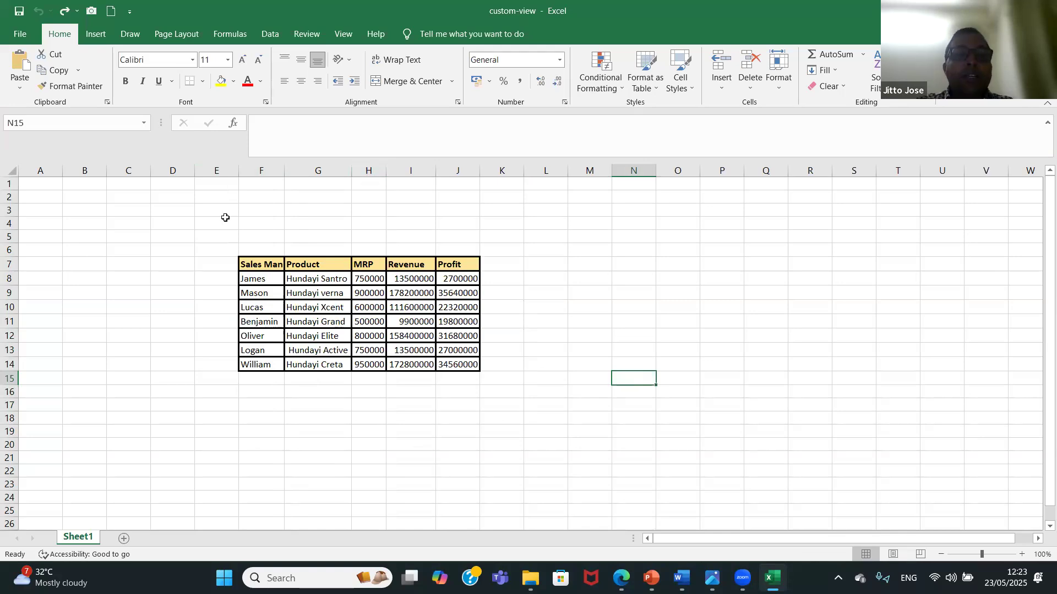
Hide the Sales Man column, F, the Revenue column, I, and the Profit column, J.
left_click(257, 170)
right_click(258, 171)
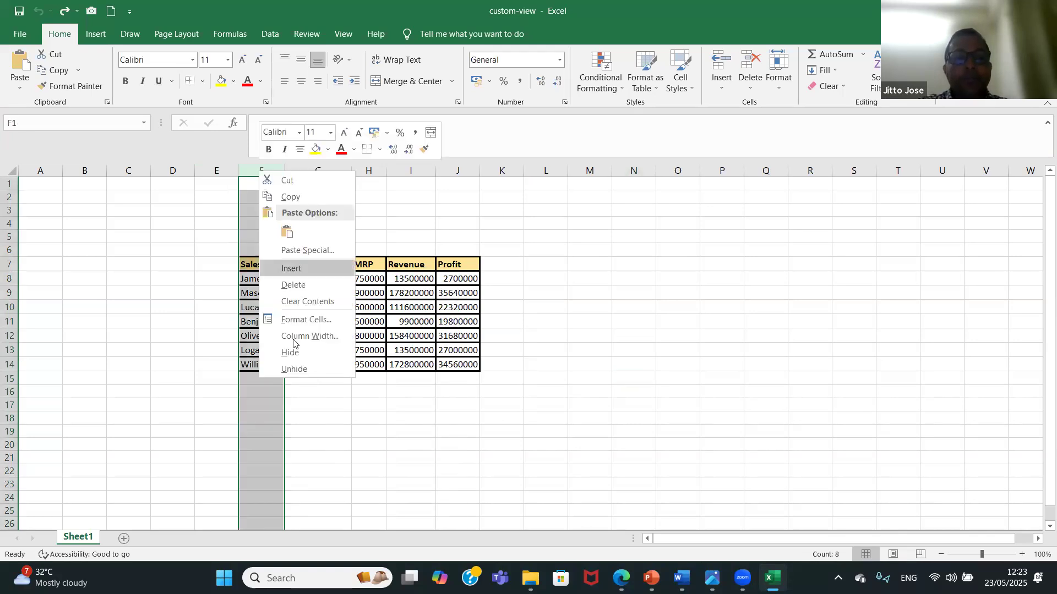
left_click(299, 353)
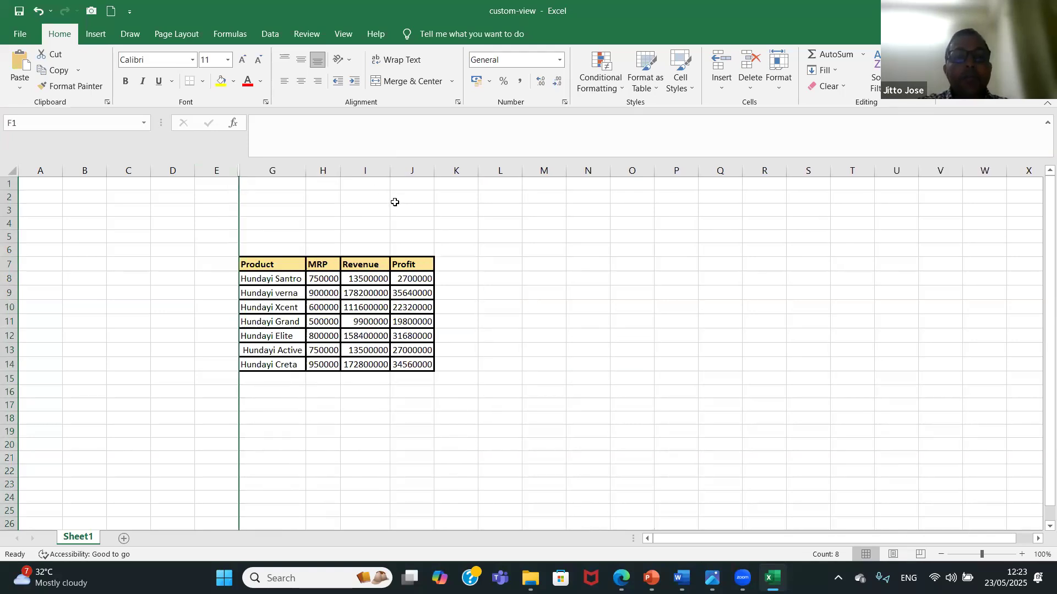
left_click(367, 169)
right_click(370, 168)
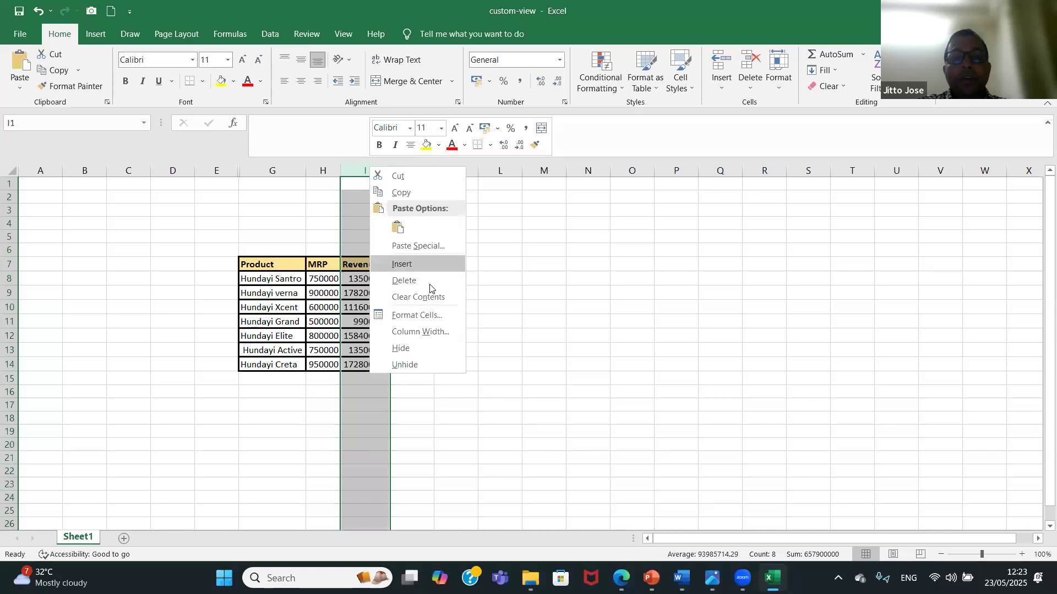
left_click(427, 349)
left_click(373, 170)
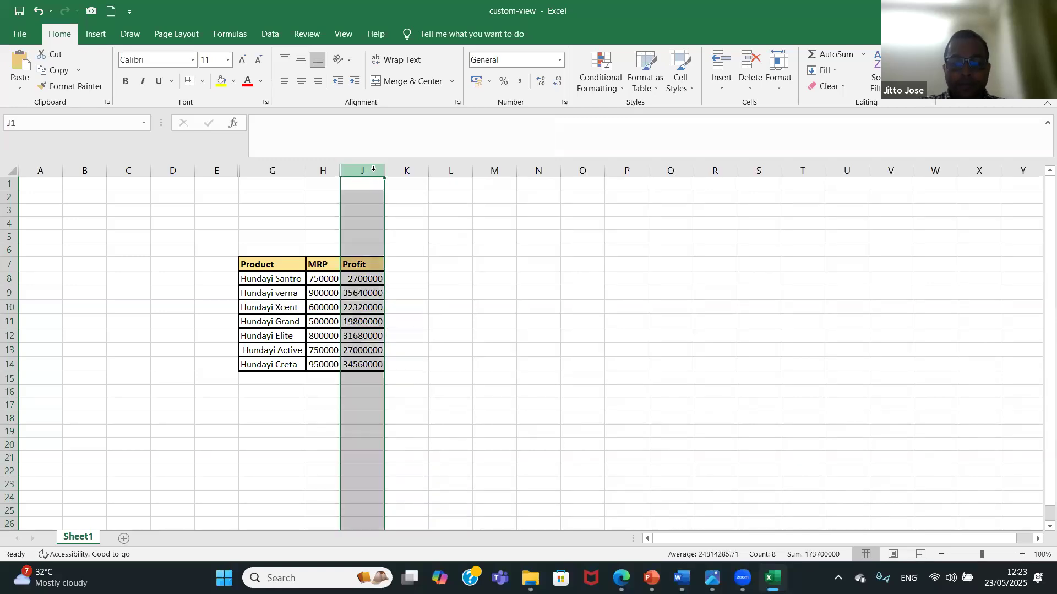
right_click(374, 169)
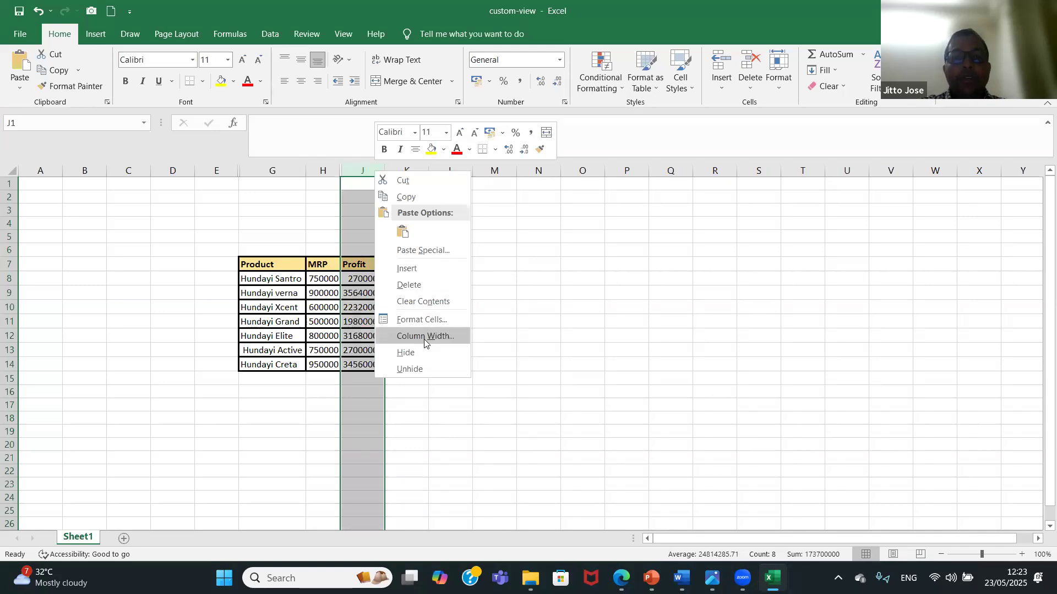
left_click(430, 355)
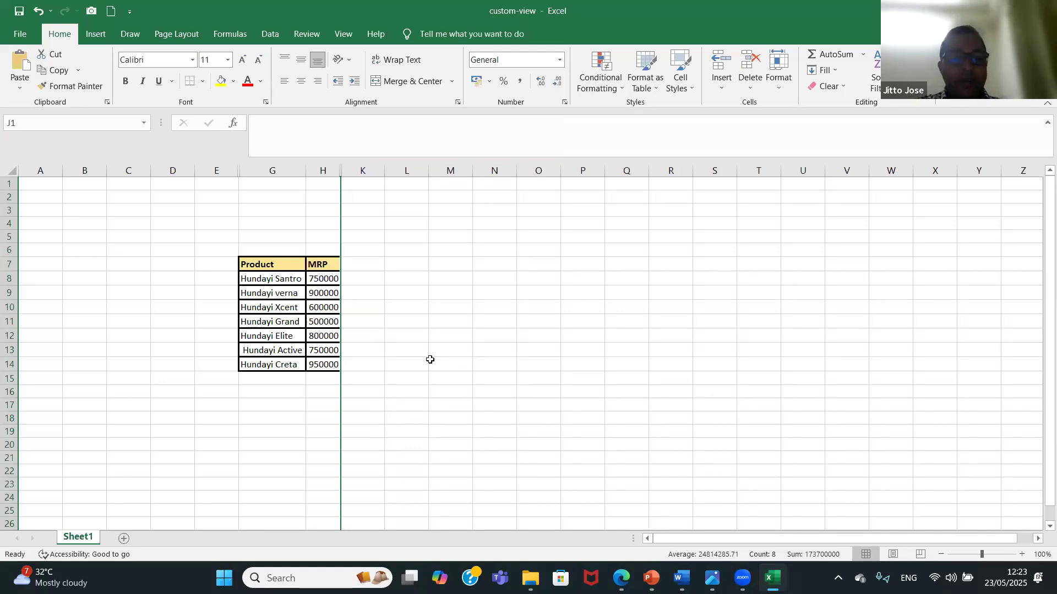
Undo the hiding of the Sales Man, Revenue and Profit columns.
key("ctrl+z")
key("ctrl+z")
key("ctrl+z")
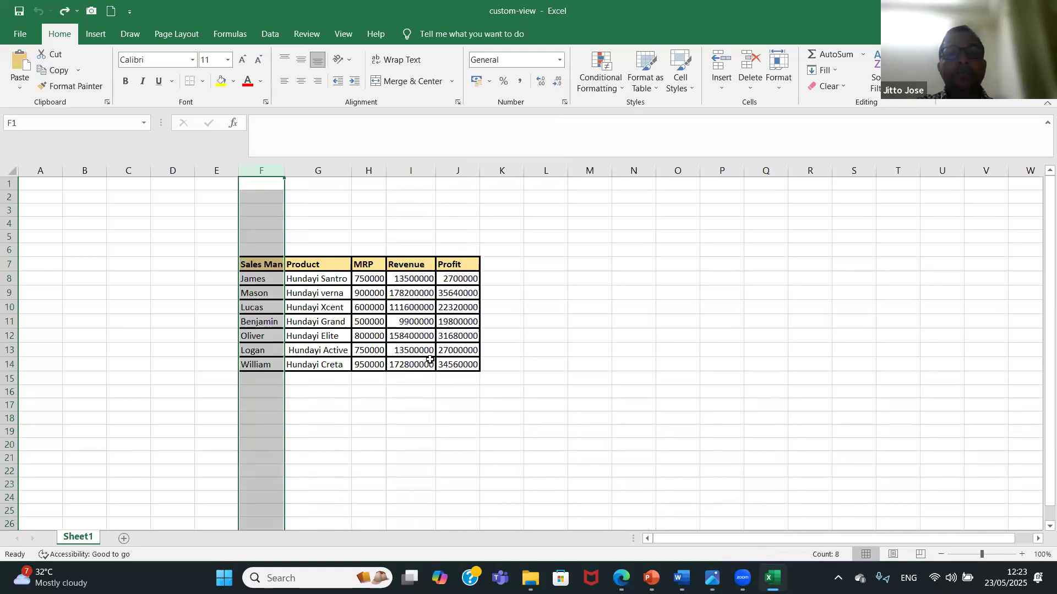
left_click(575, 280)
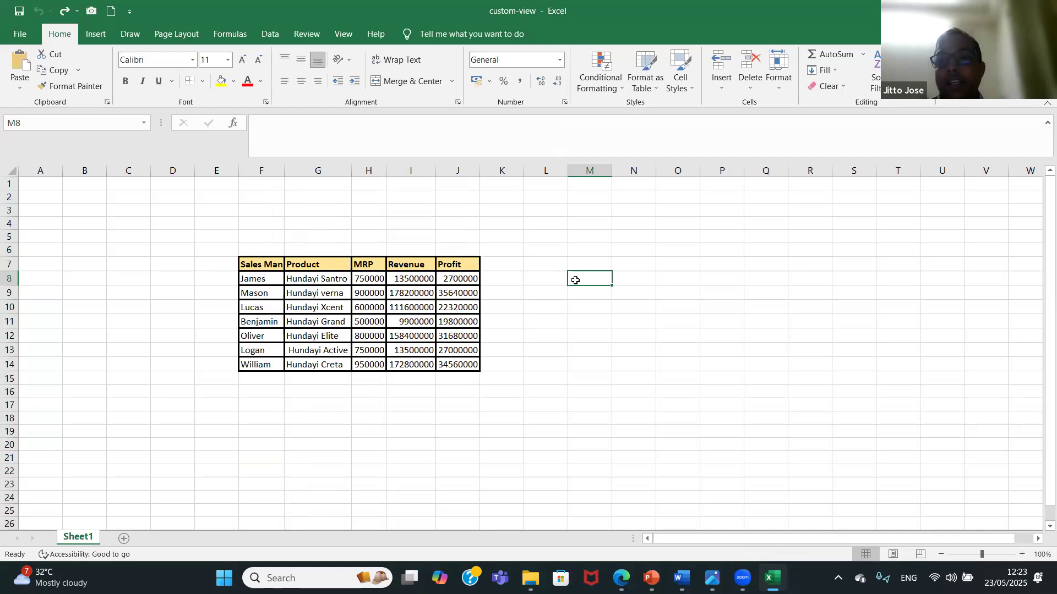
List the three audiences in N7:N9 as "management", "customer" and "Sales Team".
left_click(632, 265)
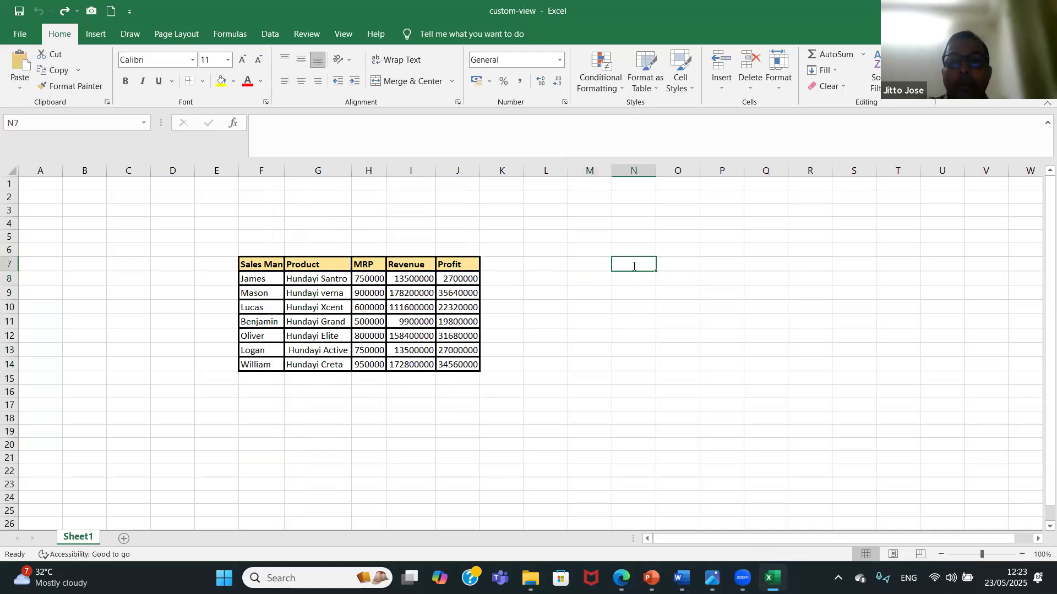
type("management")
left_click(634, 277)
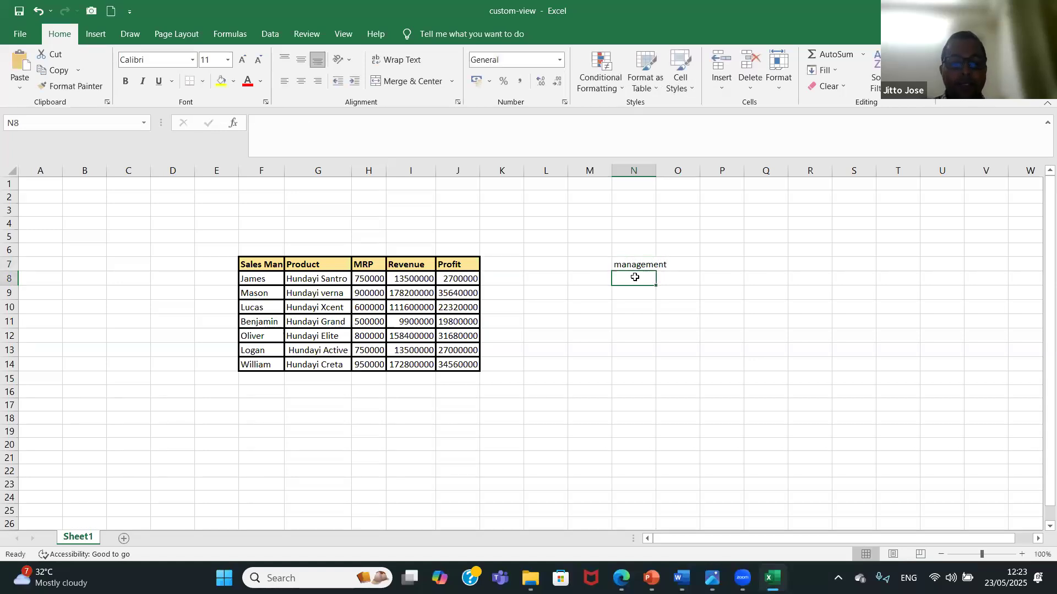
type("customer")
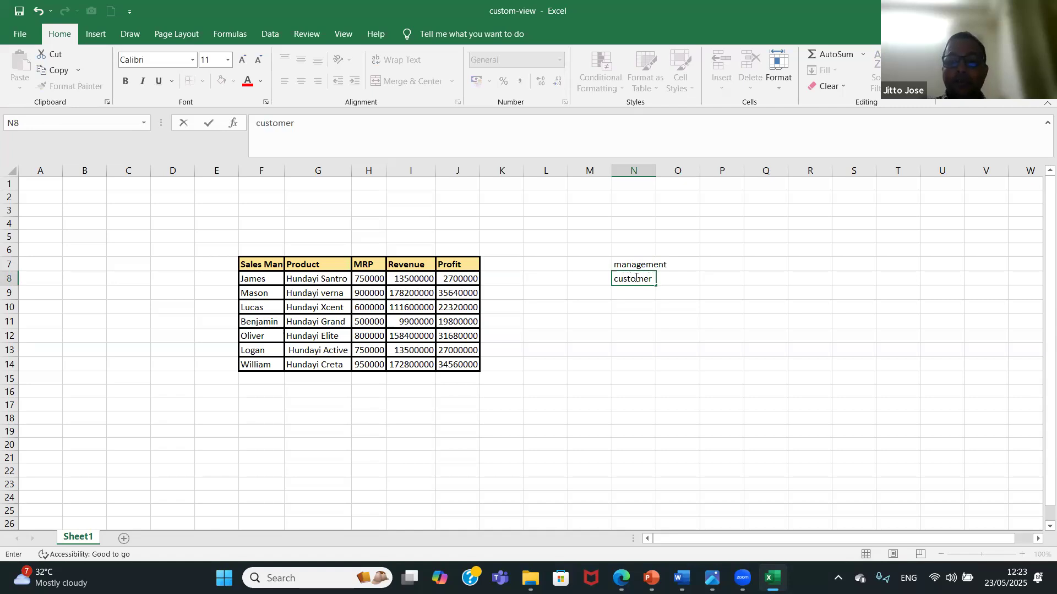
key("Return")
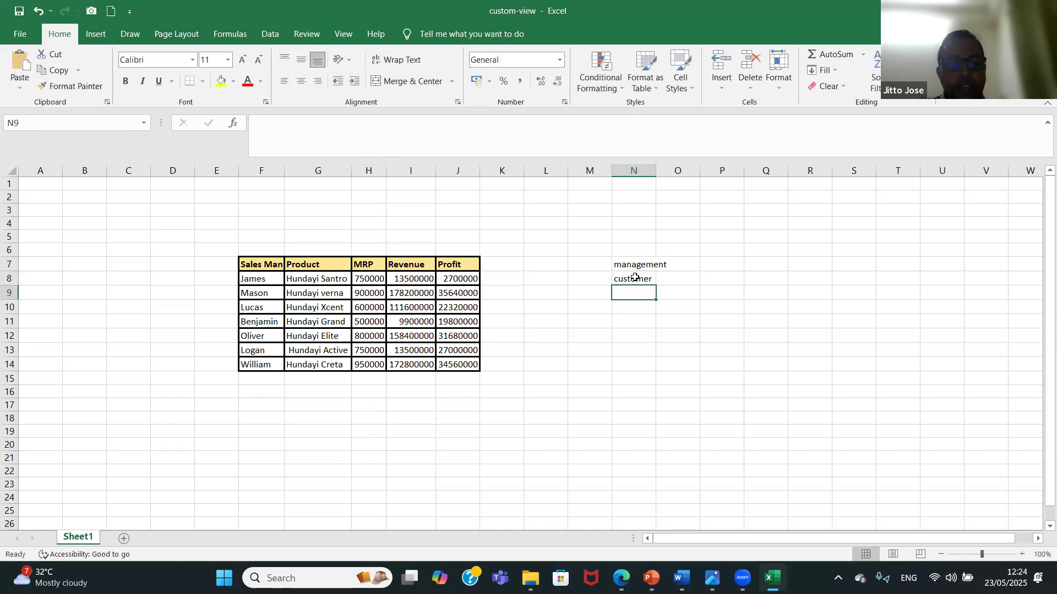
type("Sales Team")
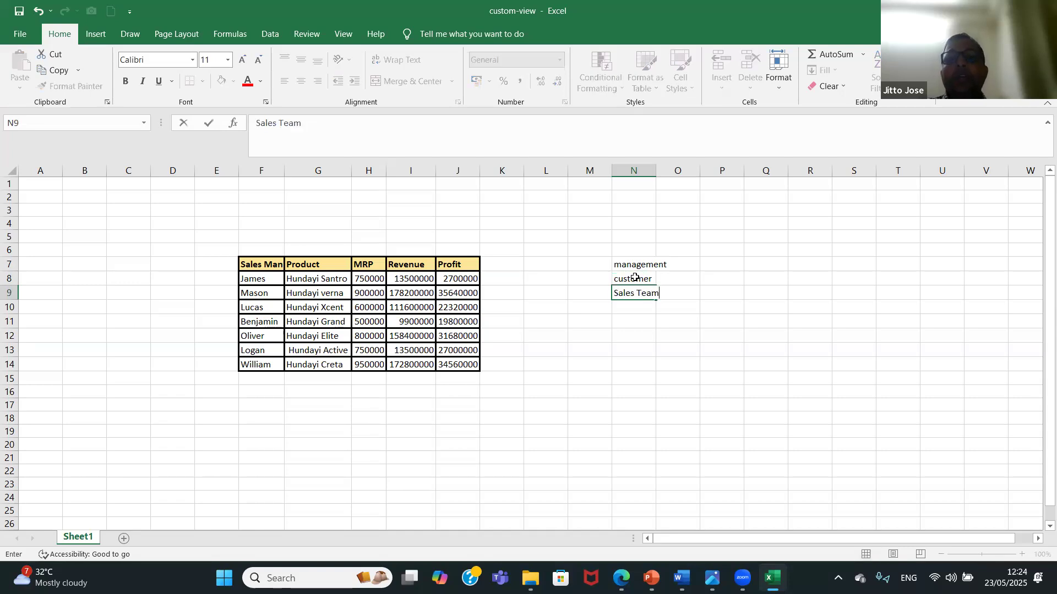
left_click(643, 331)
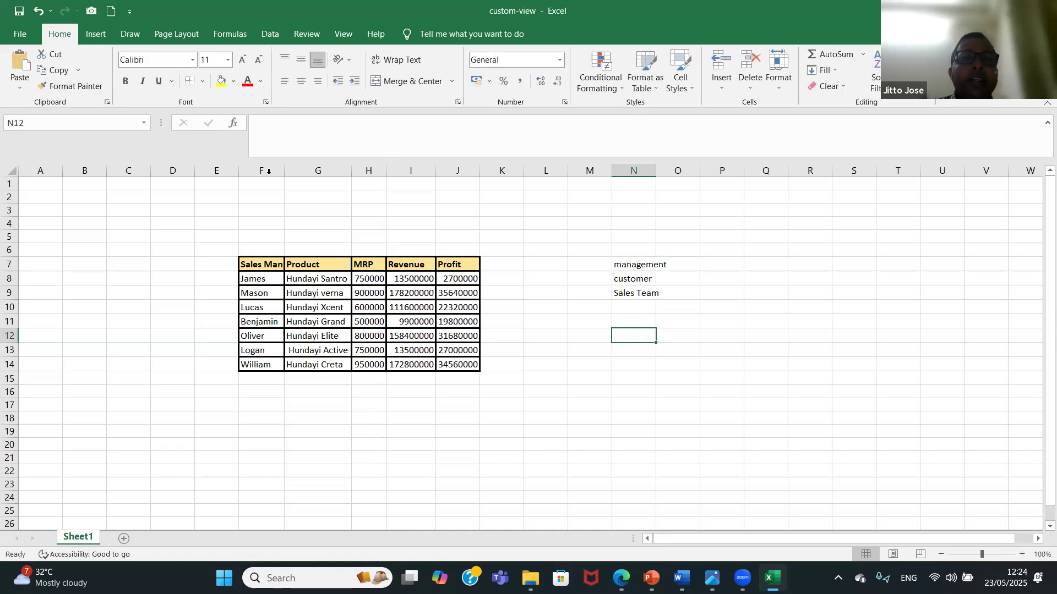
left_click(309, 304)
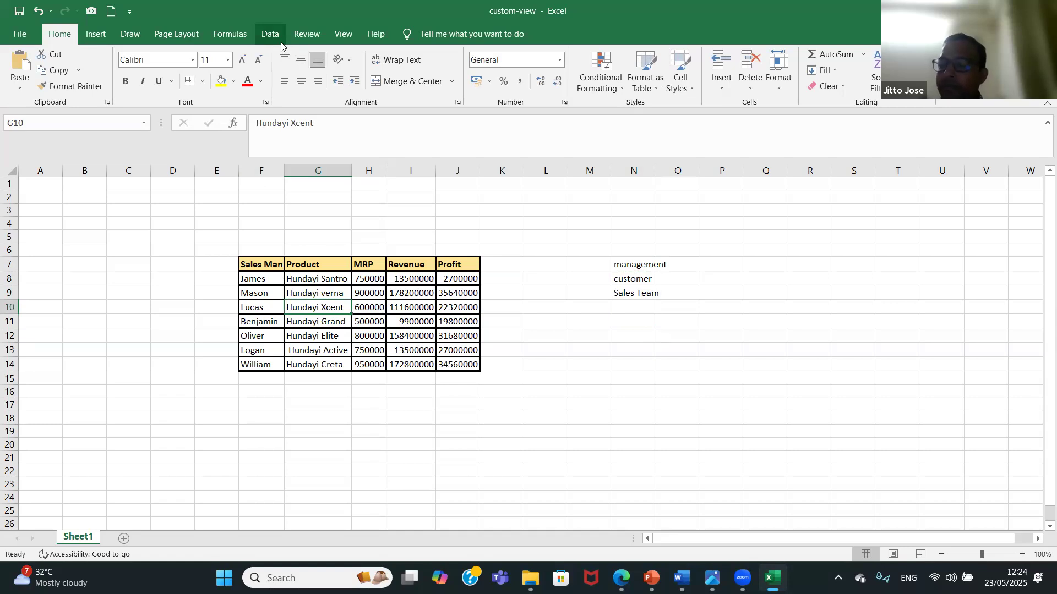
left_click(343, 35)
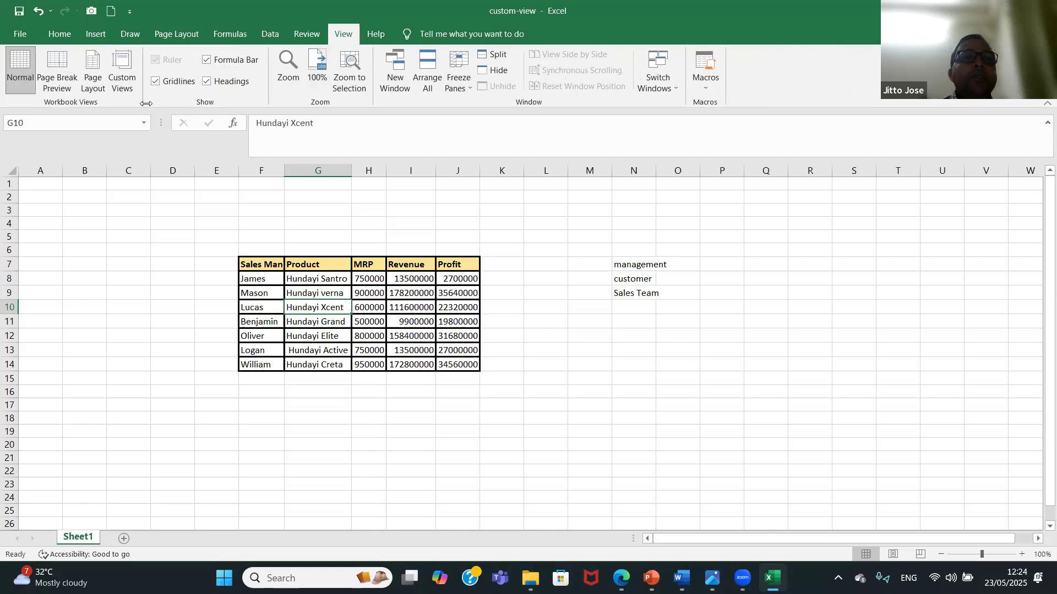
left_click(123, 77)
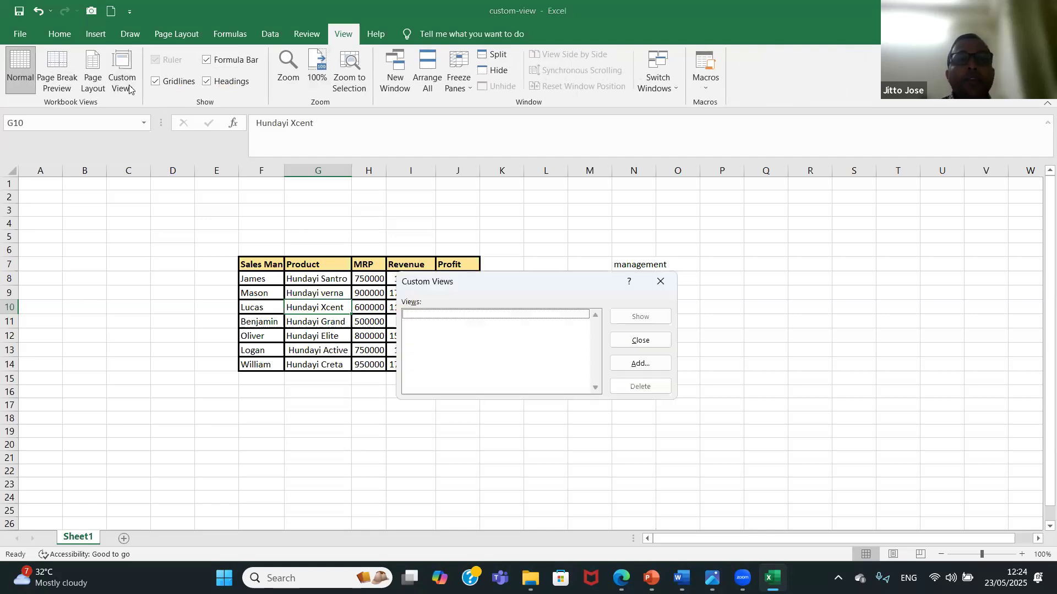
left_click(634, 364)
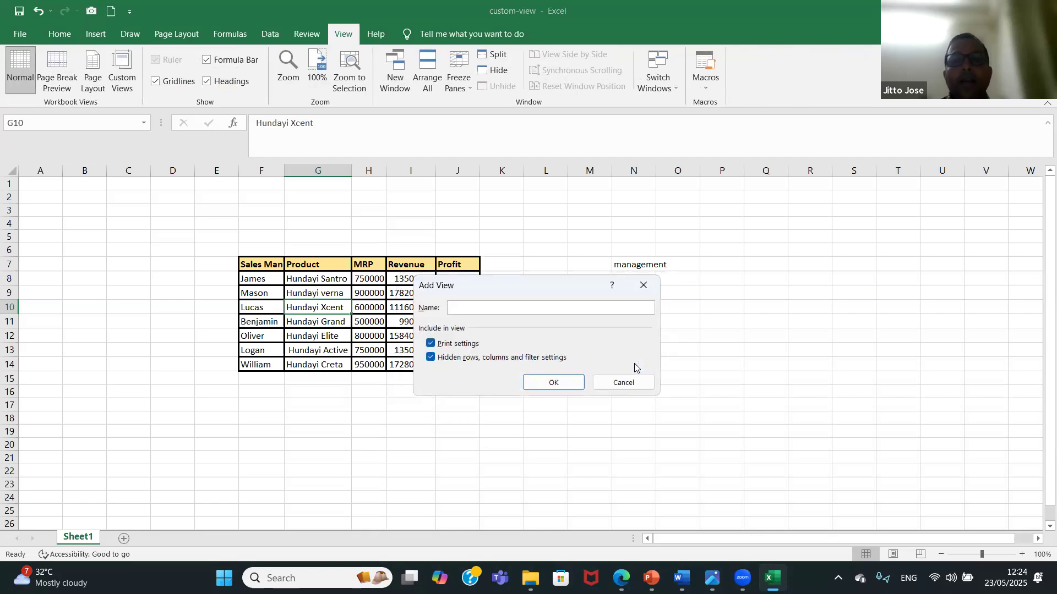
left_click(622, 382)
Clear the audience list from N7:N9 and select cell F8 in the table.
left_click_drag(636, 267, 638, 294)
key("Delete")
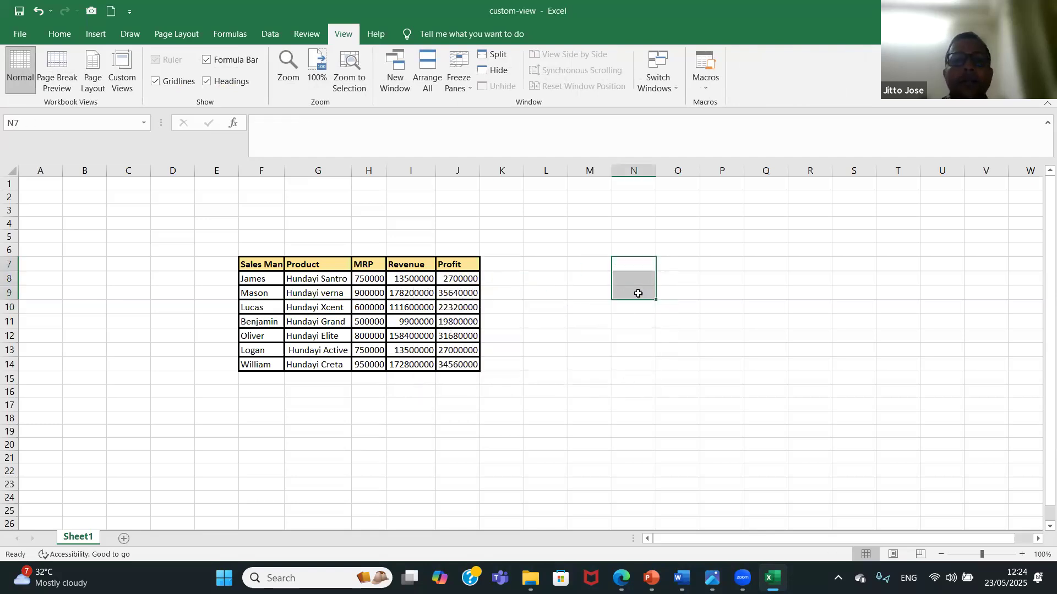
left_click(283, 279)
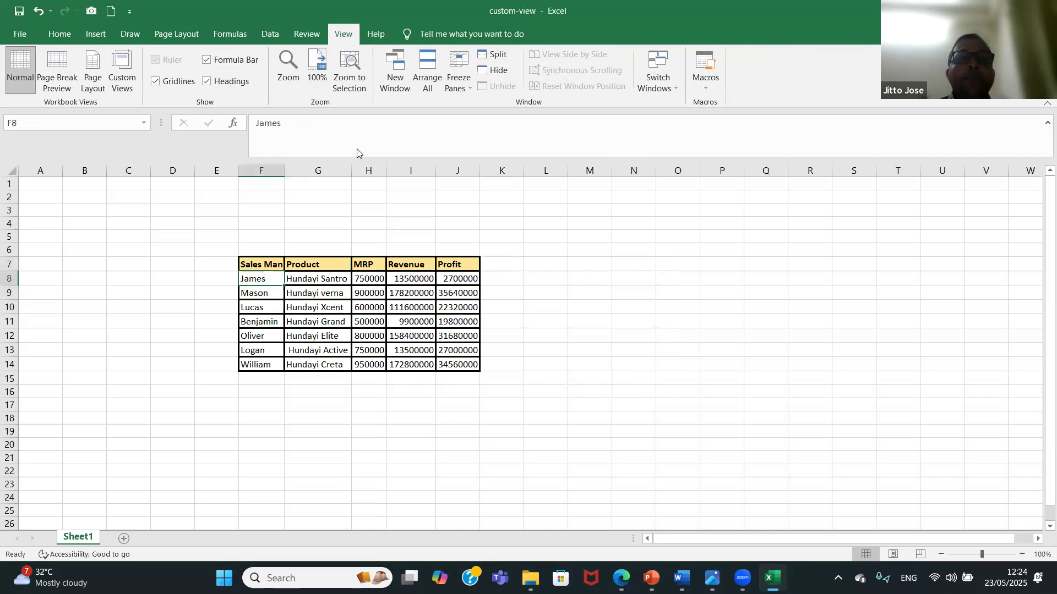
Add a custom view named "Sales Team" with all table columns shown, including print settings and hidden rows, columns and filter settings.
left_click(122, 78)
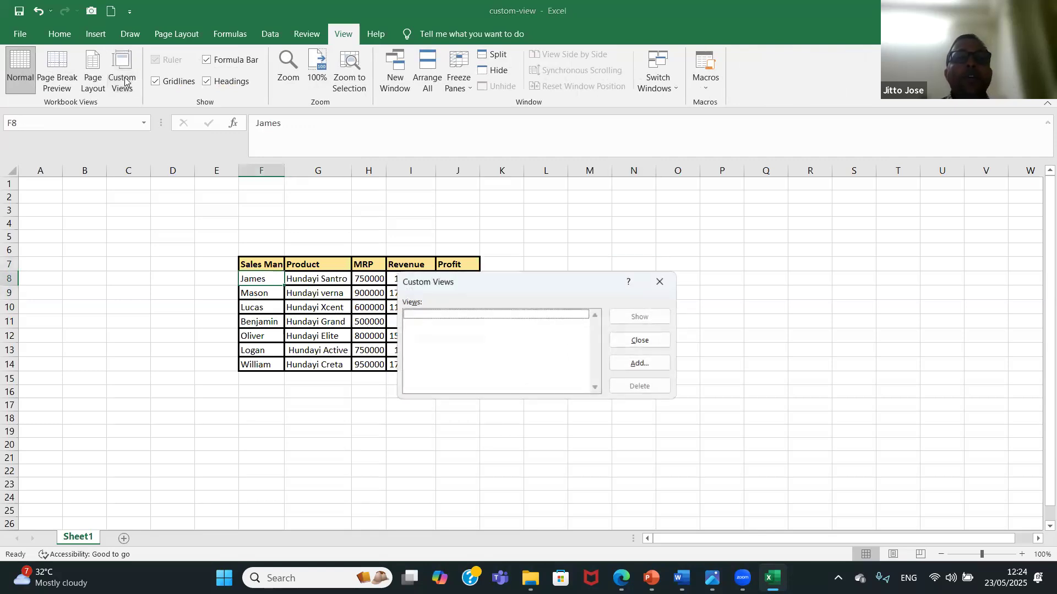
left_click(647, 365)
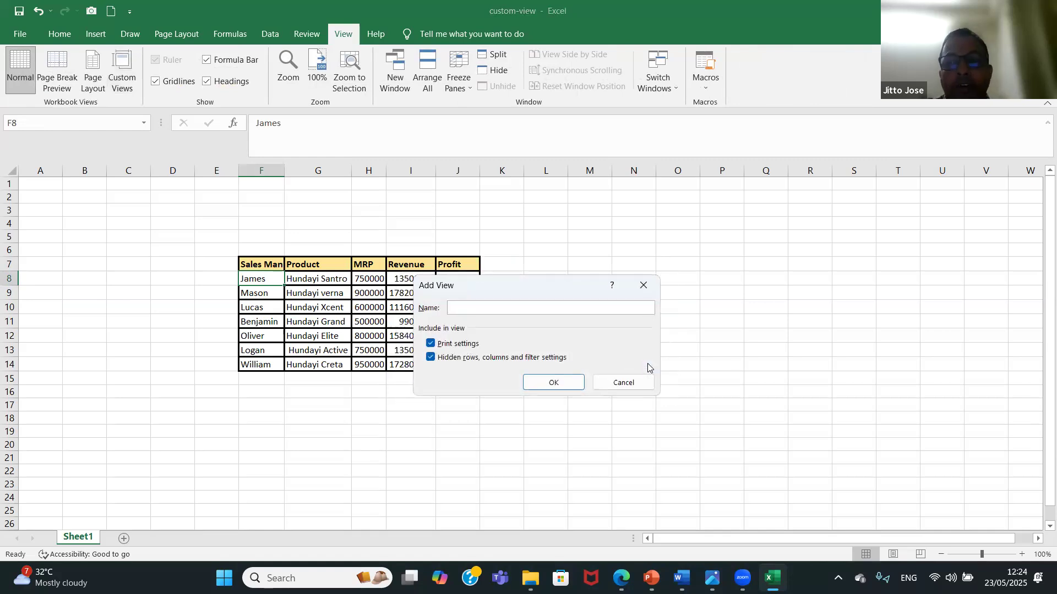
type("Sales Team")
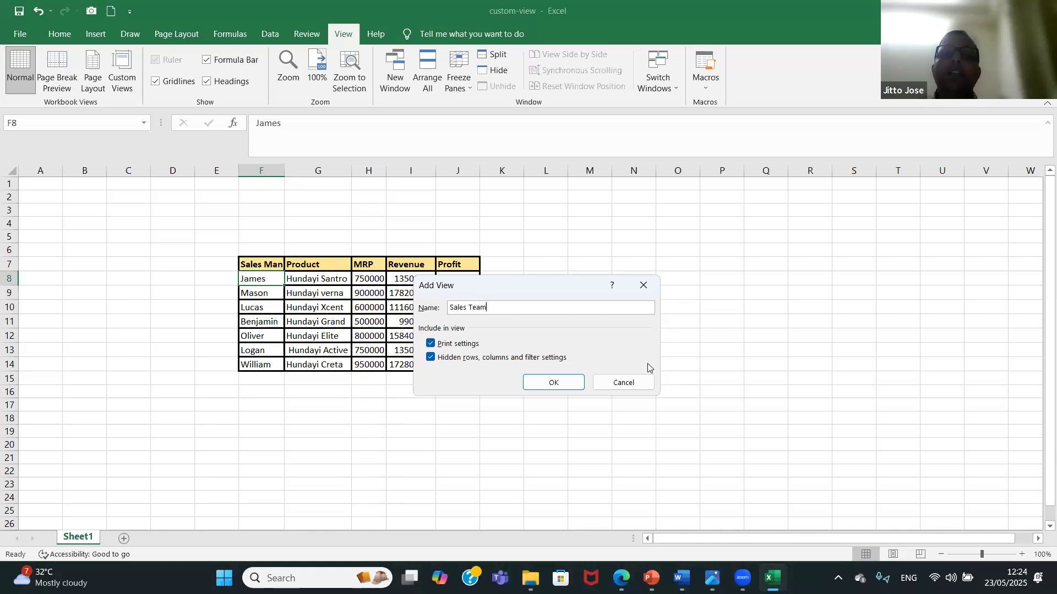
left_click(566, 382)
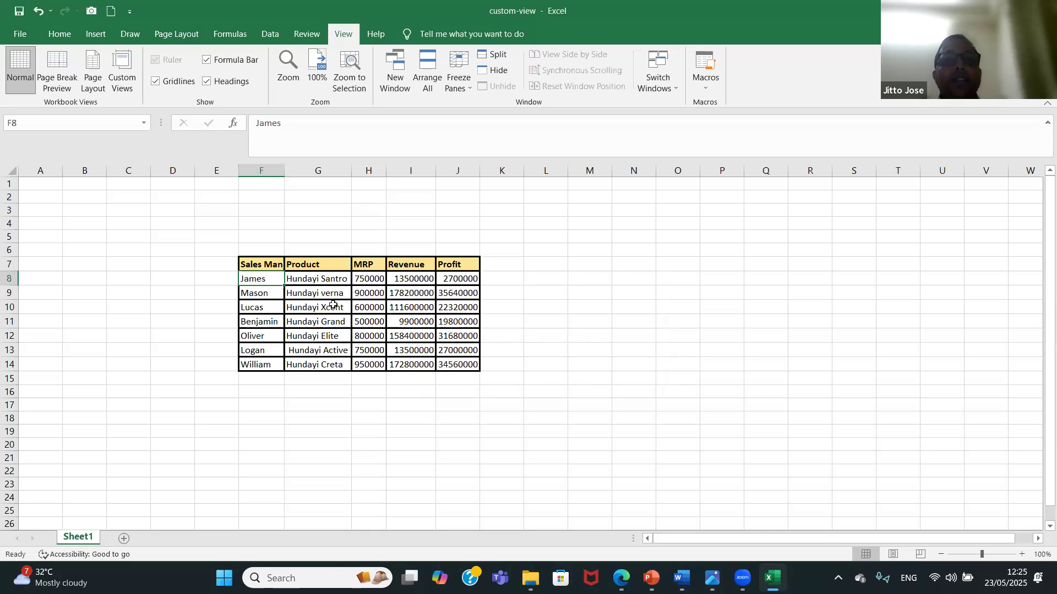
Hide the Sales Man column, F, and the MRP column, H.
left_click(261, 171)
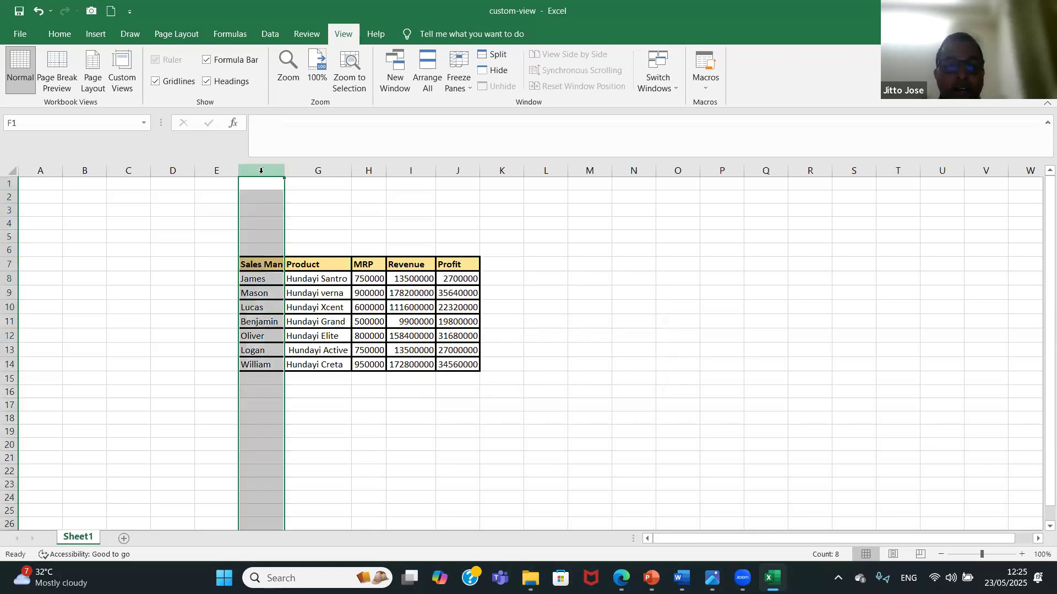
right_click(260, 171)
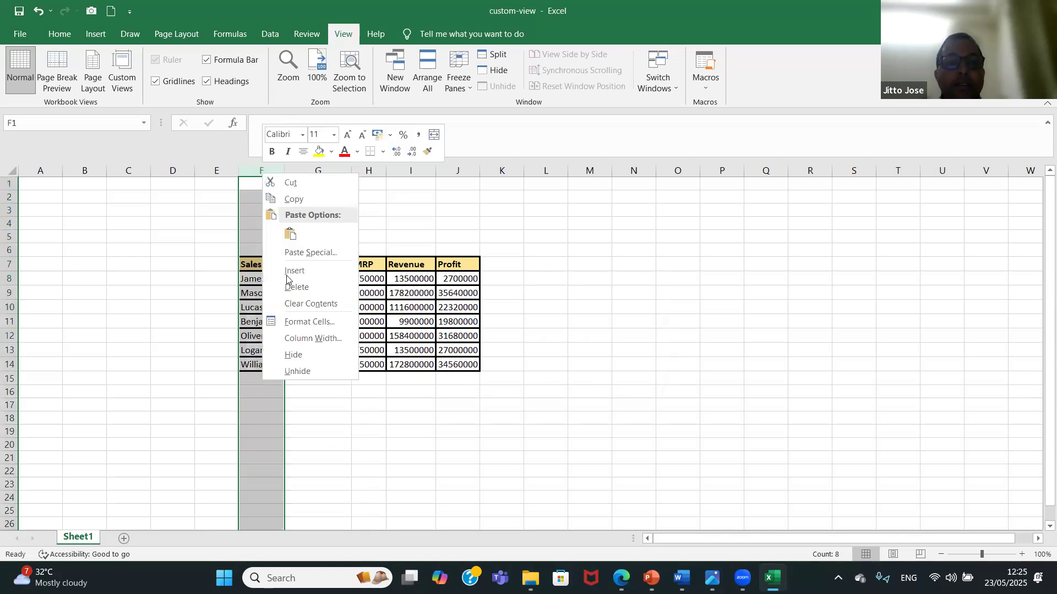
left_click(314, 354)
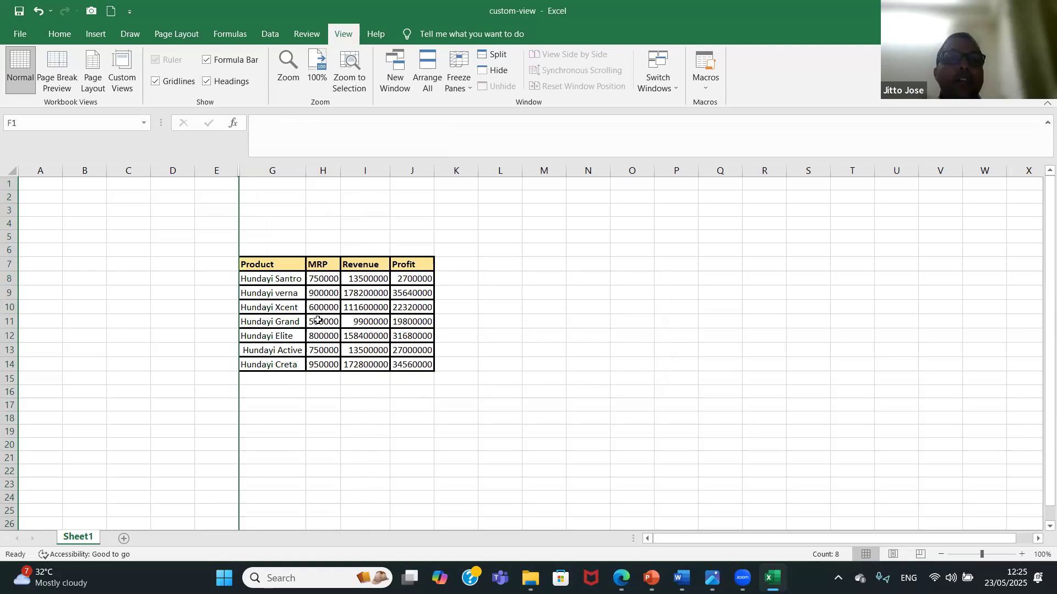
left_click(332, 171)
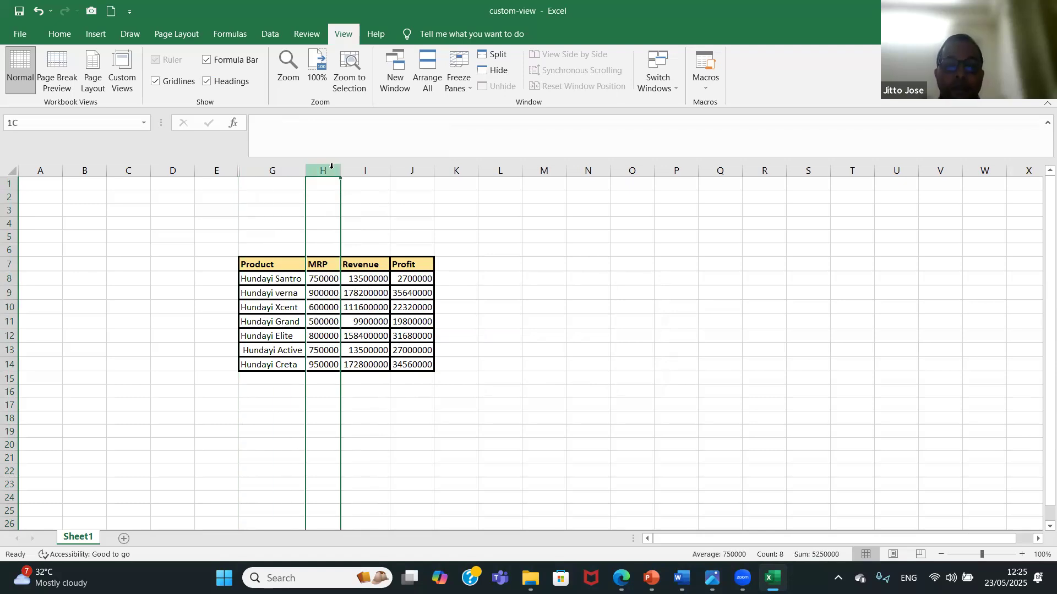
right_click(332, 173)
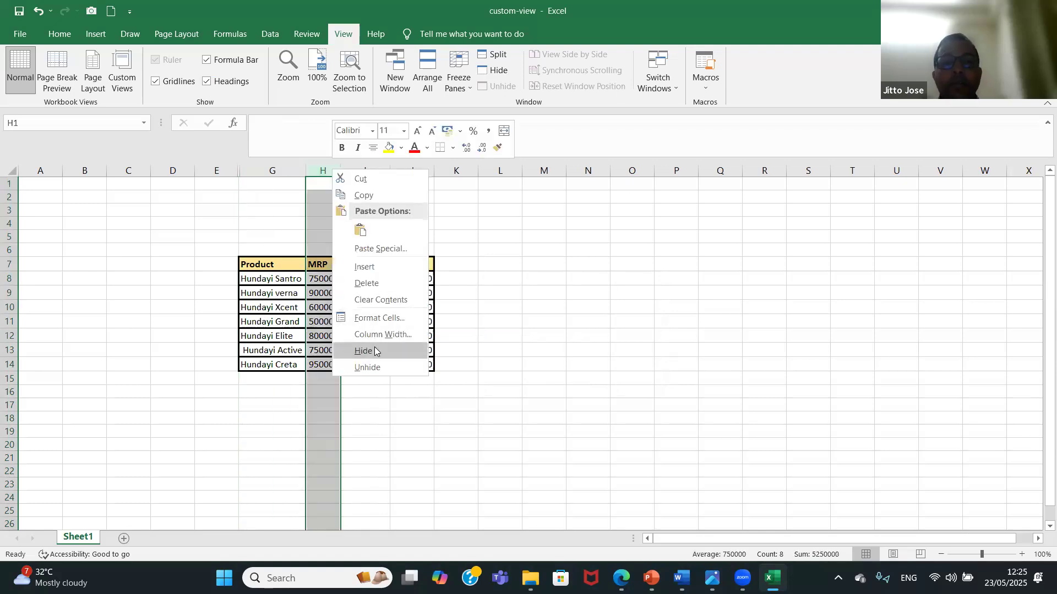
left_click(375, 351)
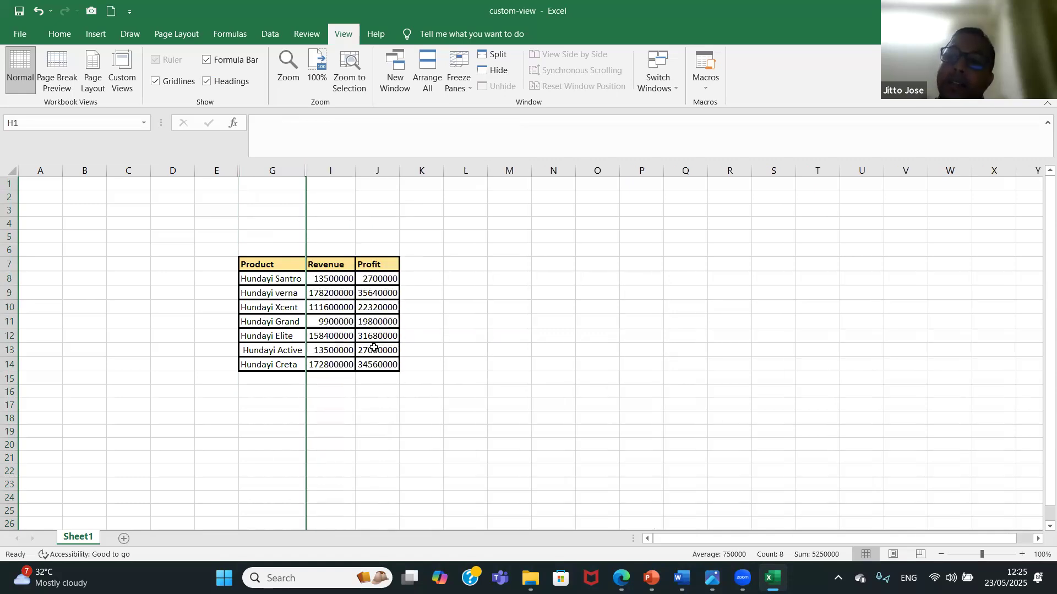
Add a custom view named "management" that includes print settings and hidden rows, columns and filter settings.
left_click(125, 86)
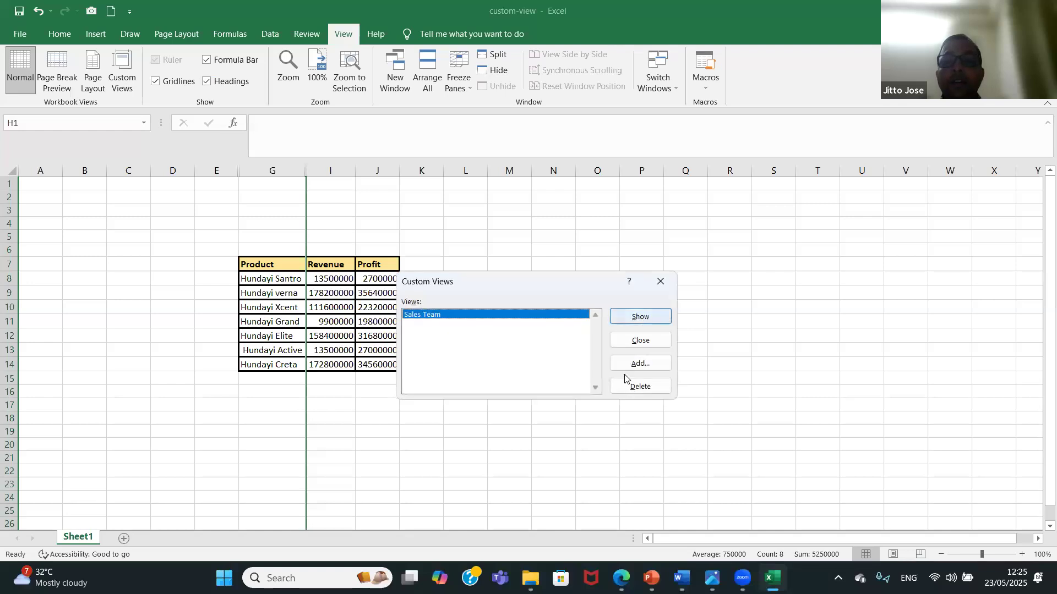
left_click(642, 365)
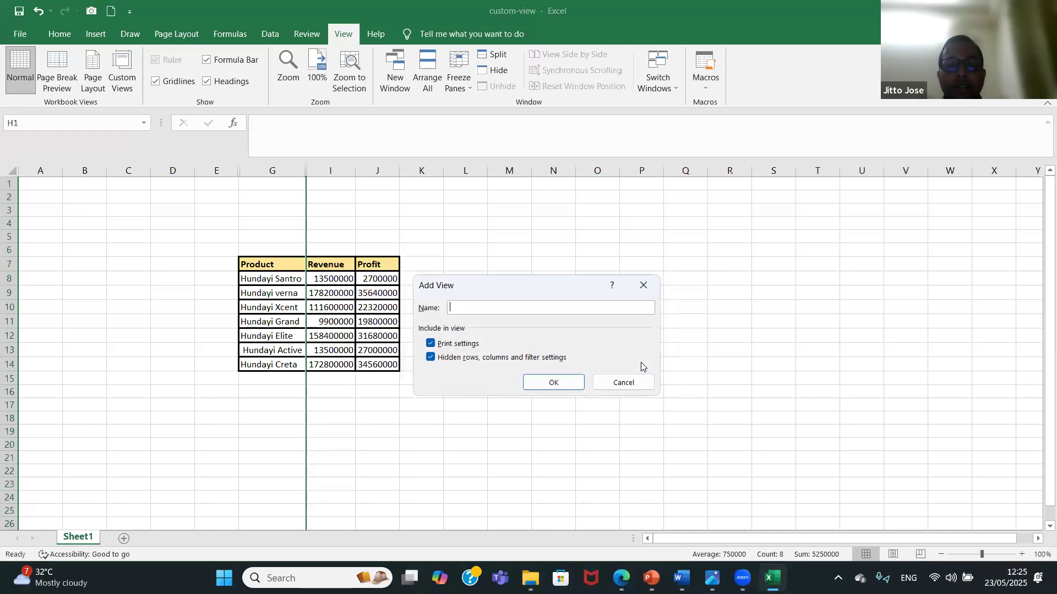
type("manag")
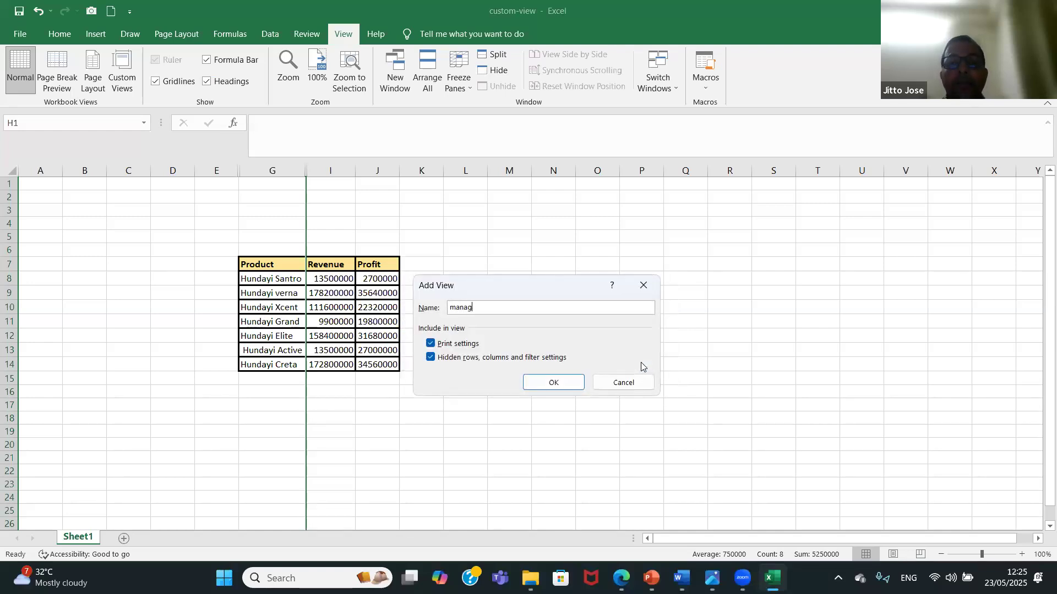
type("ement")
left_click(567, 381)
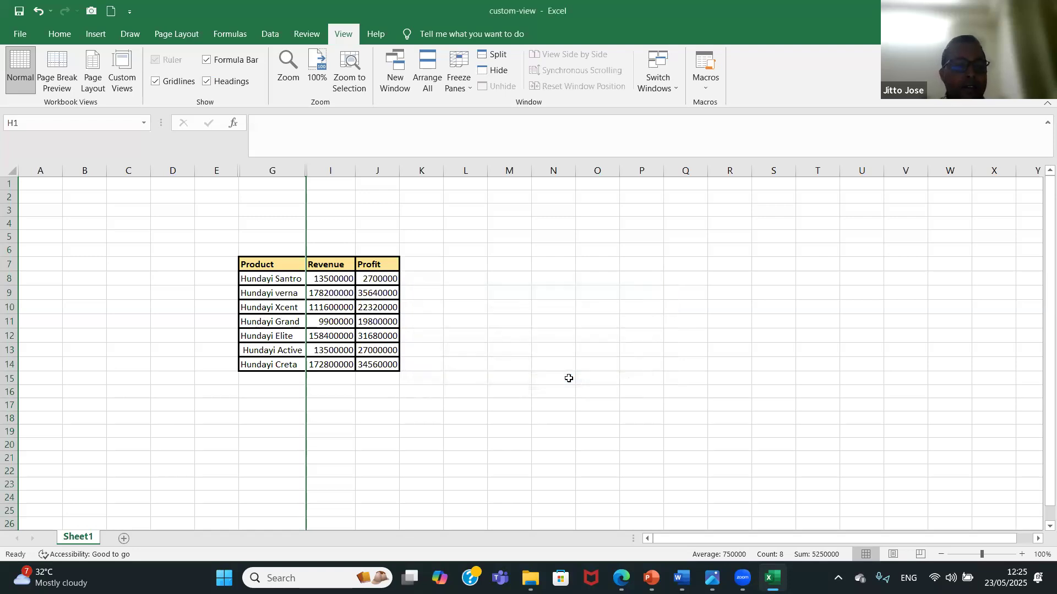
Undo the hiding of the MRP and Sales Man columns and select the empty cell M7.
key("ctrl+z")
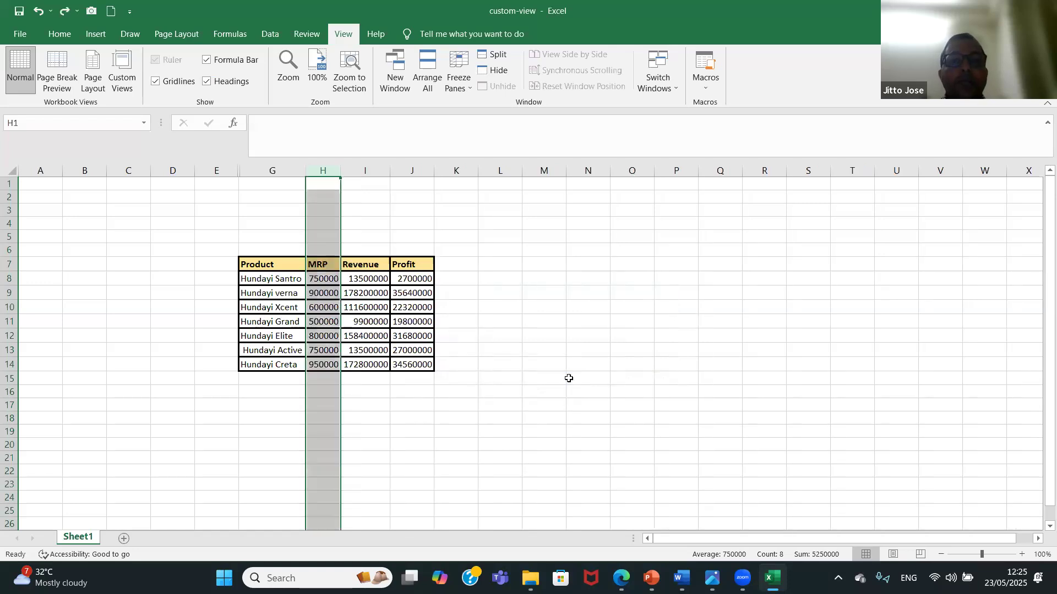
key("ctrl+z")
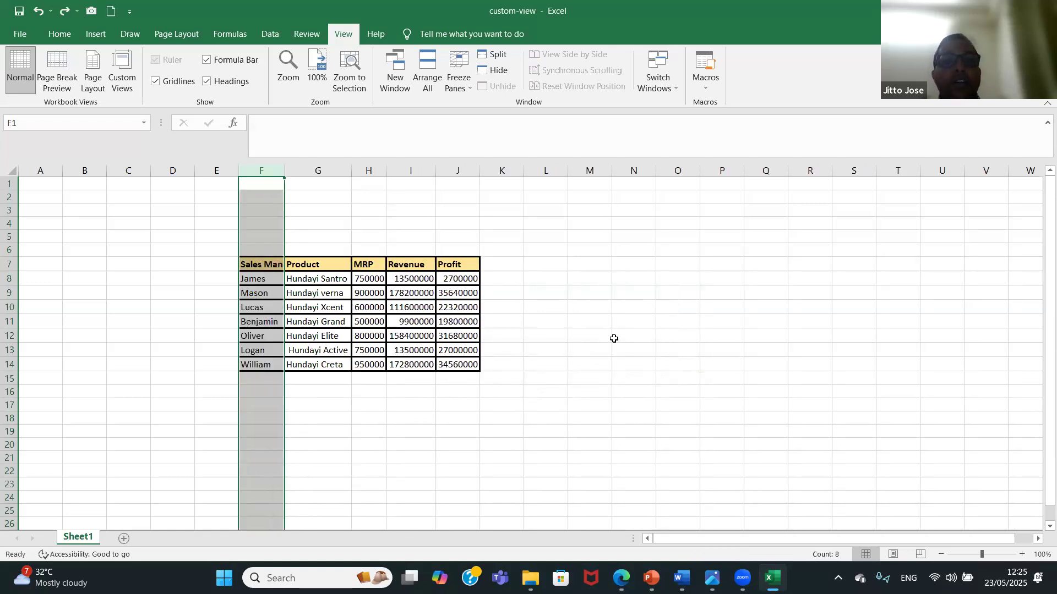
left_click(598, 262)
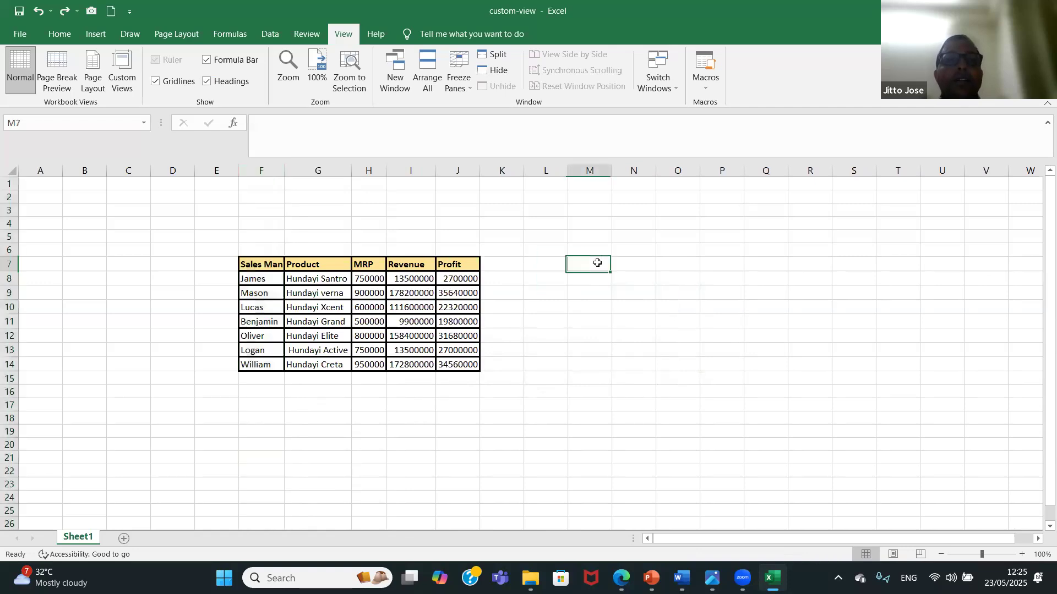
Hide the Sales Man, Revenue and Profit columns, F, I and J.
left_click(268, 168)
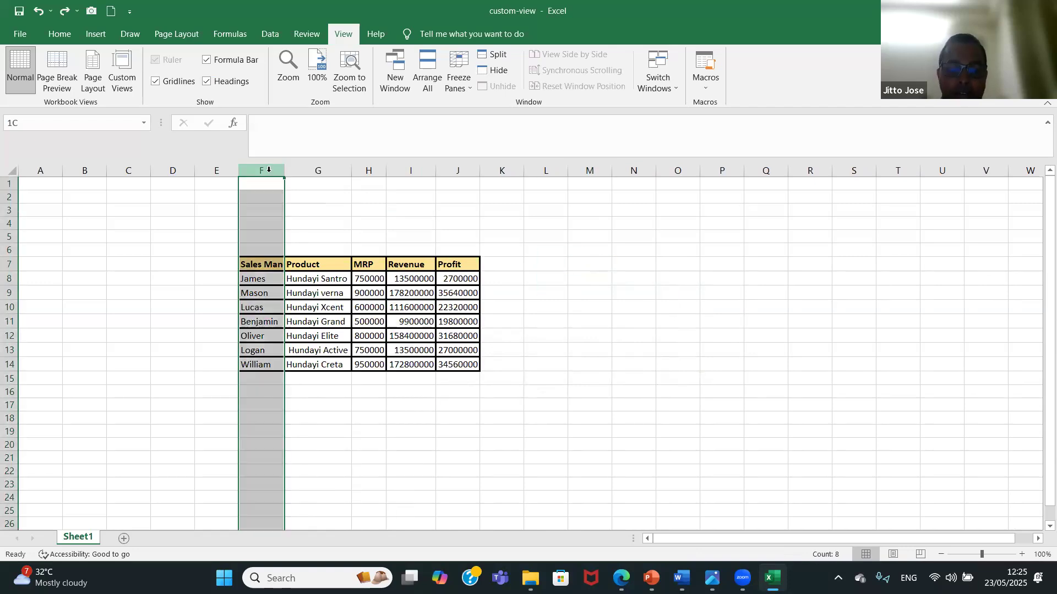
right_click(270, 174)
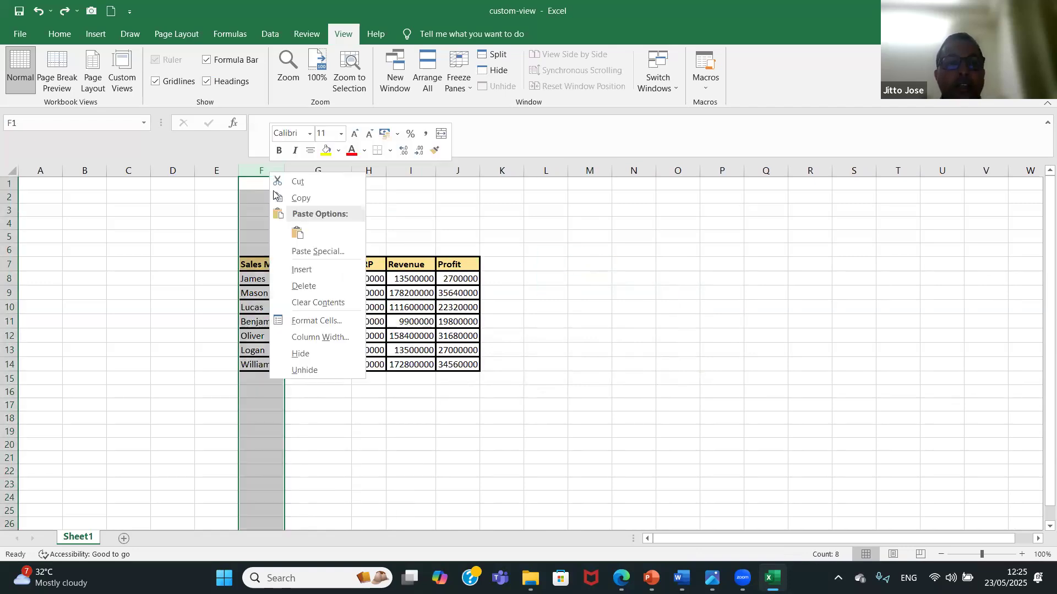
left_click(332, 353)
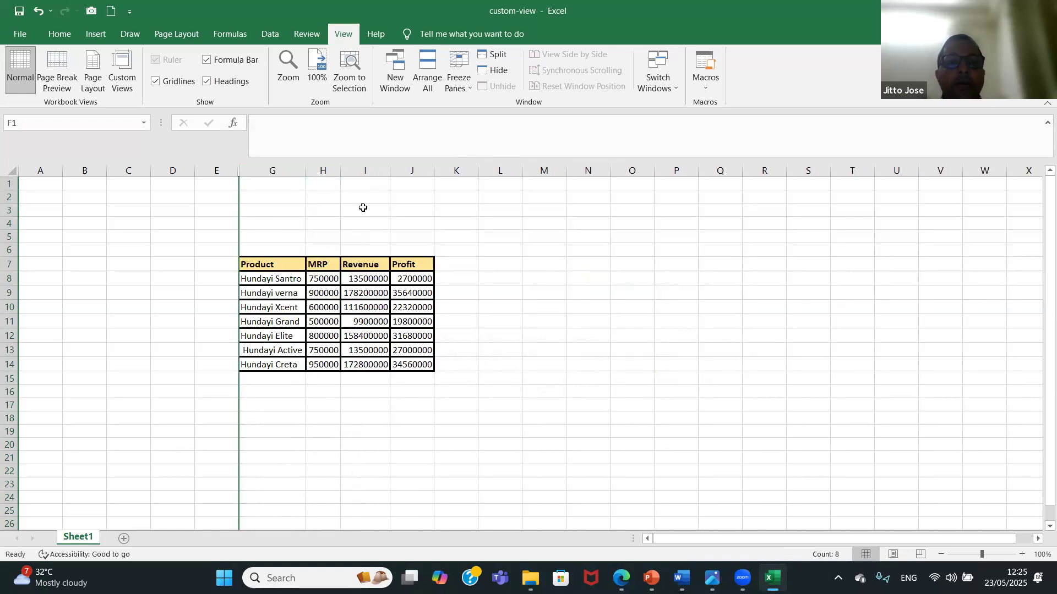
left_click(372, 173)
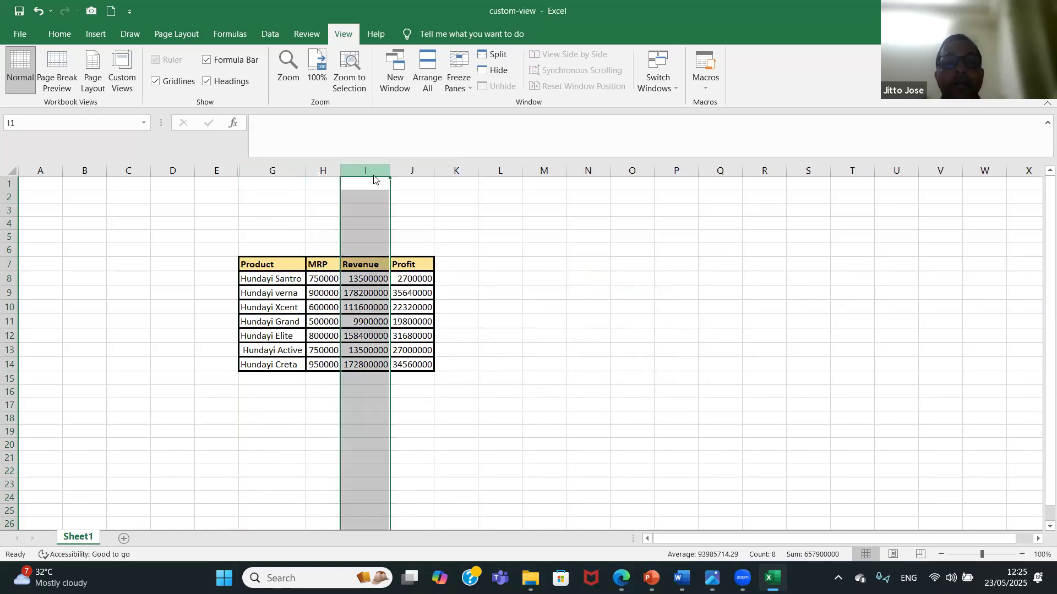
right_click(374, 176)
left_click(437, 354)
right_click(359, 170)
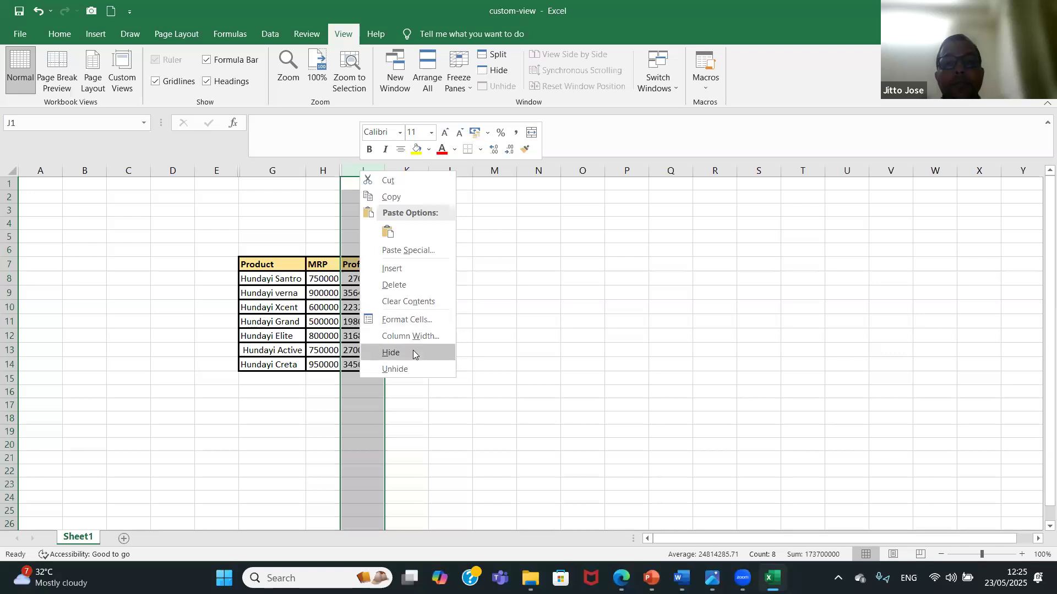
left_click(414, 355)
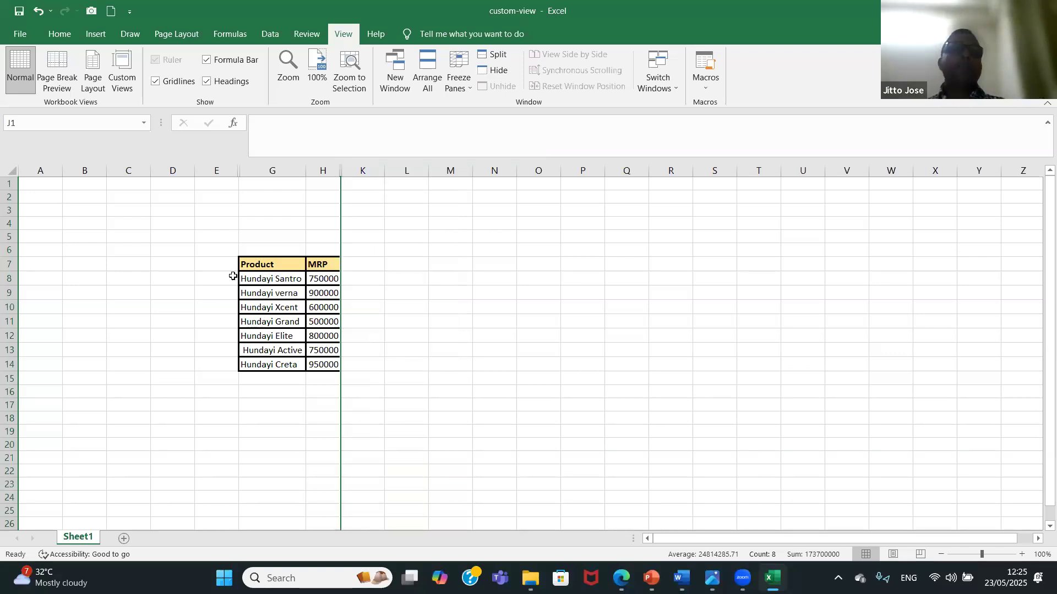
Add a custom view named "customer" with print settings and hidden rows, columns and filter settings, and select cell N10.
left_click(125, 81)
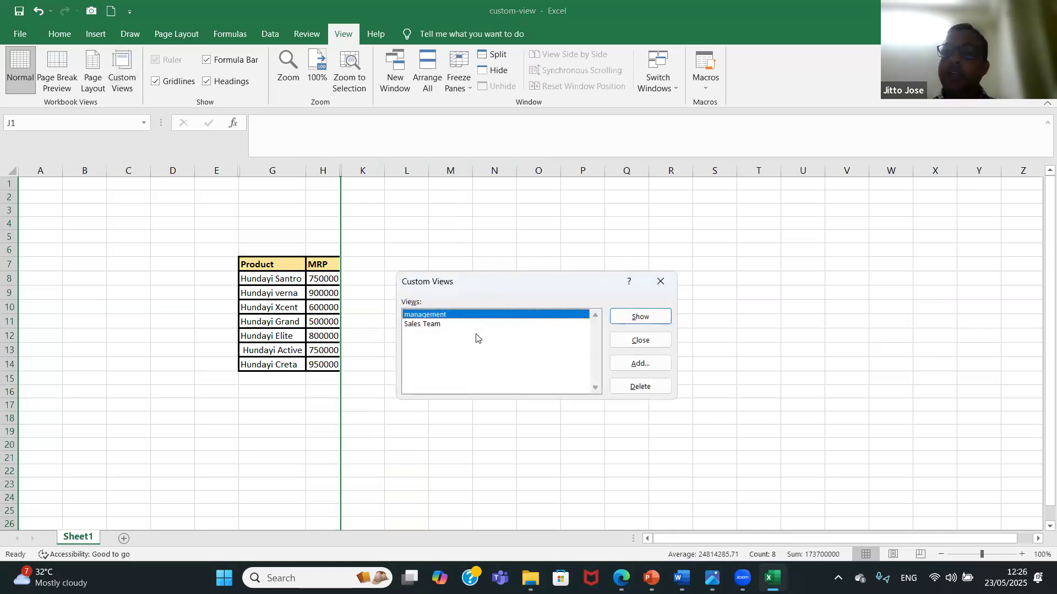
left_click(630, 369)
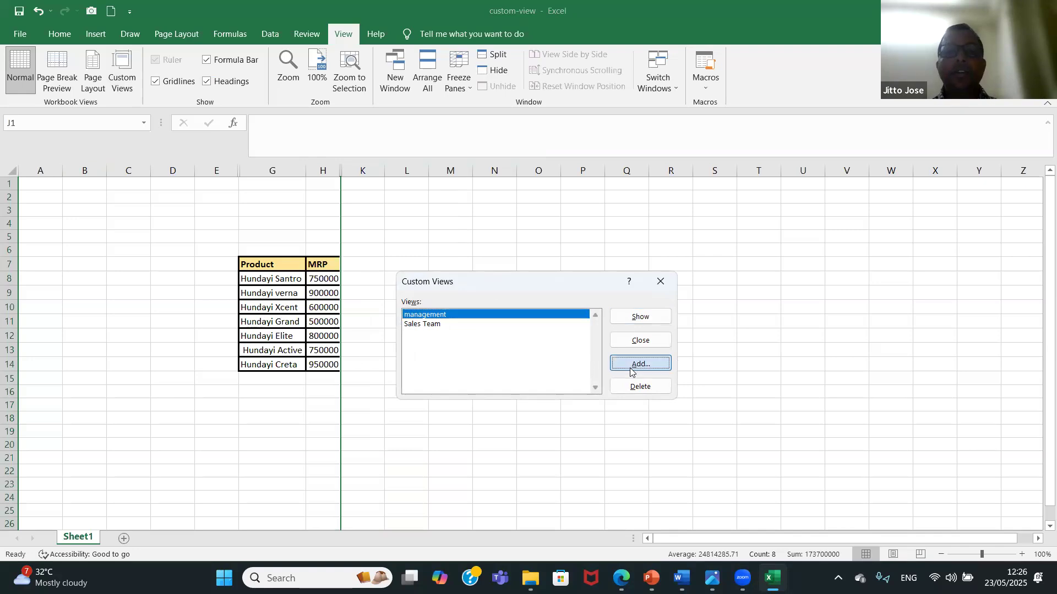
type("customer")
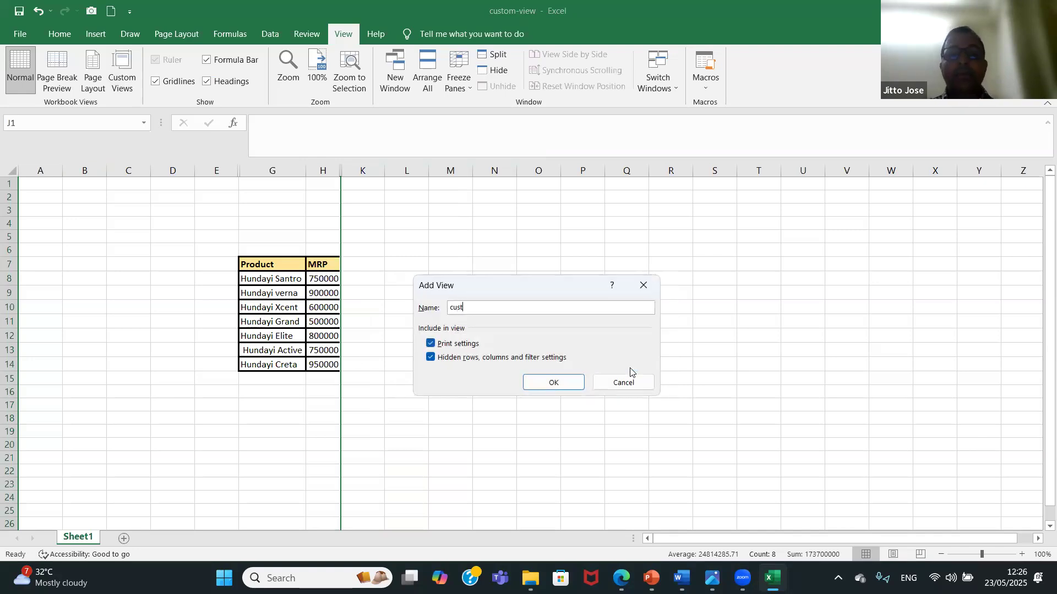
left_click(570, 385)
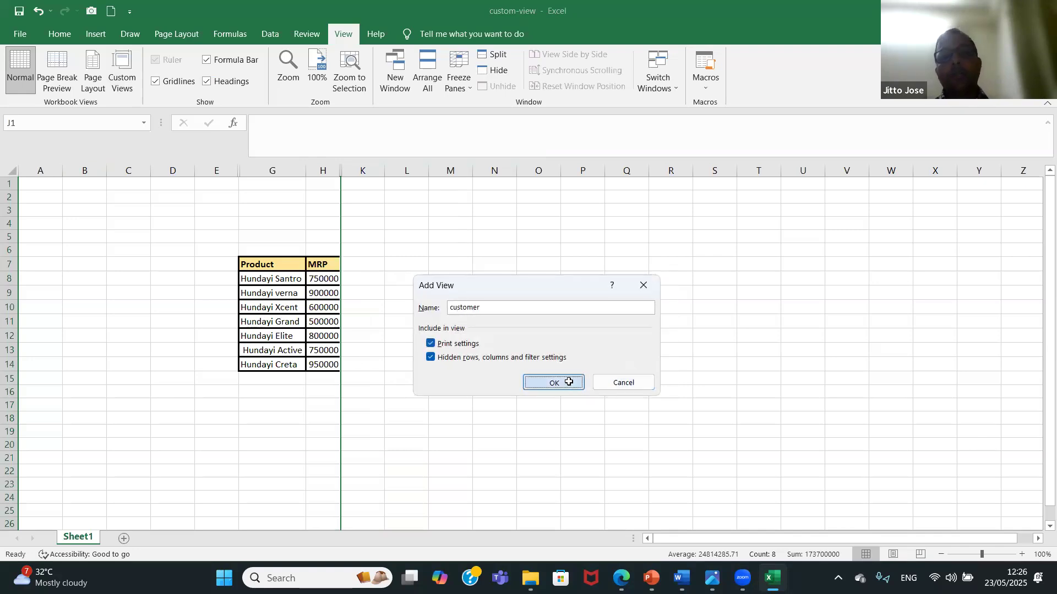
left_click(480, 310)
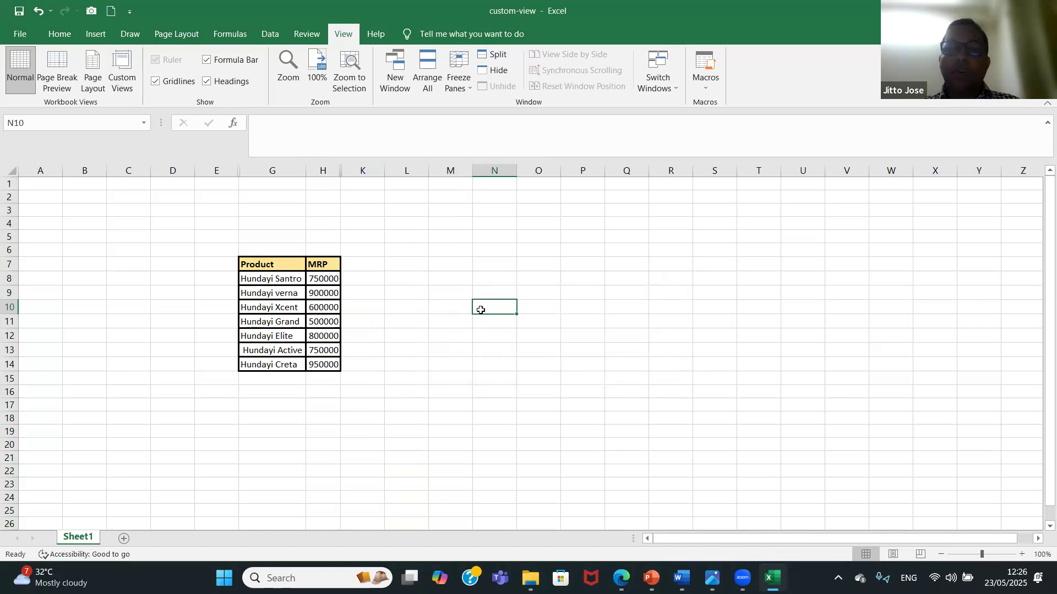
Show the management, Sales Team and customer custom views one after another.
left_click(121, 72)
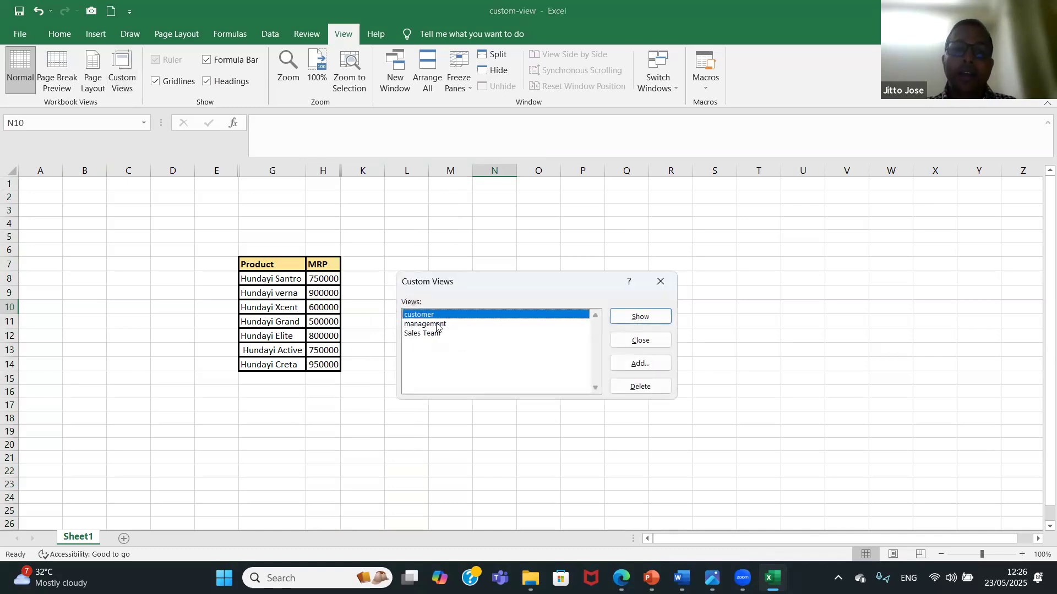
left_click(437, 324)
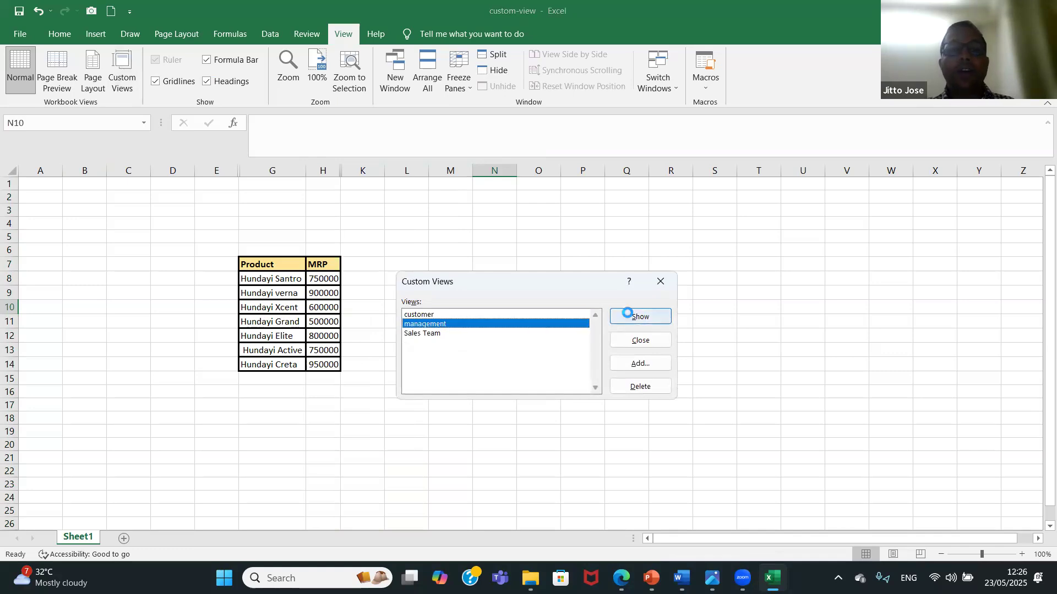
left_click(627, 315)
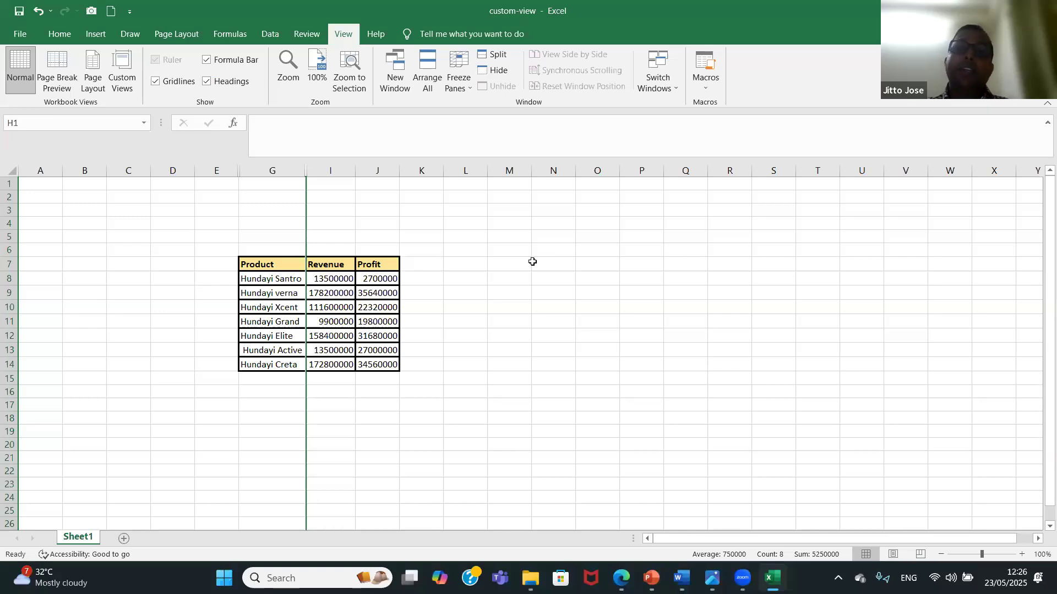
left_click(129, 84)
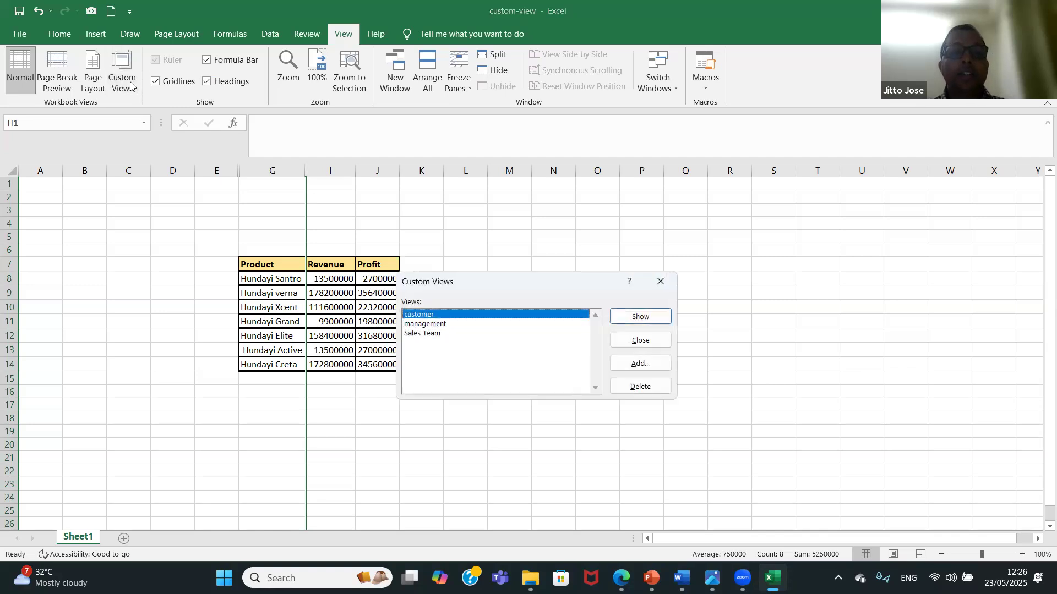
left_click(444, 335)
left_click(636, 318)
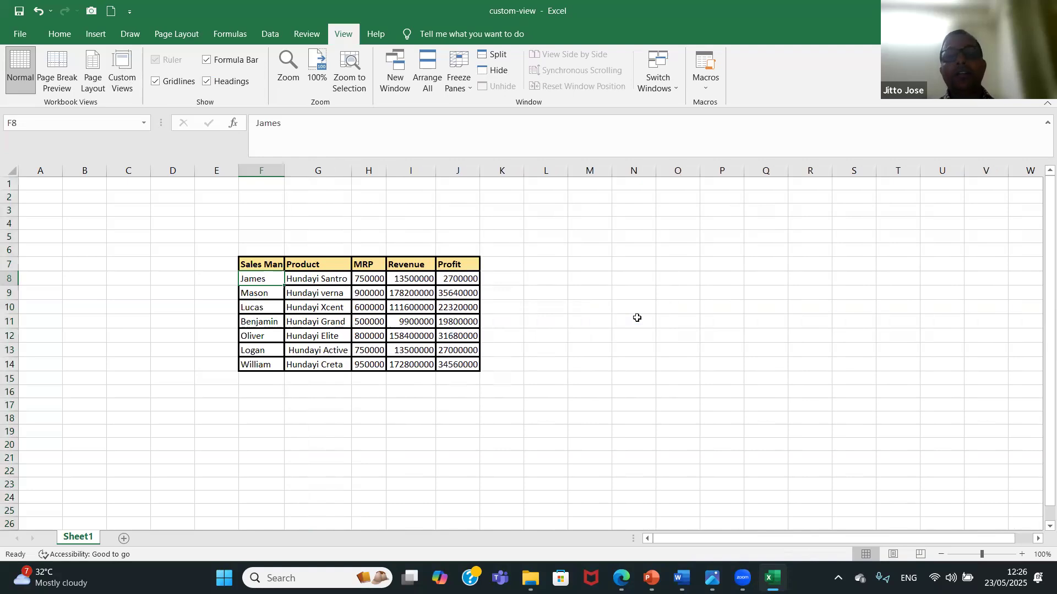
left_click(132, 84)
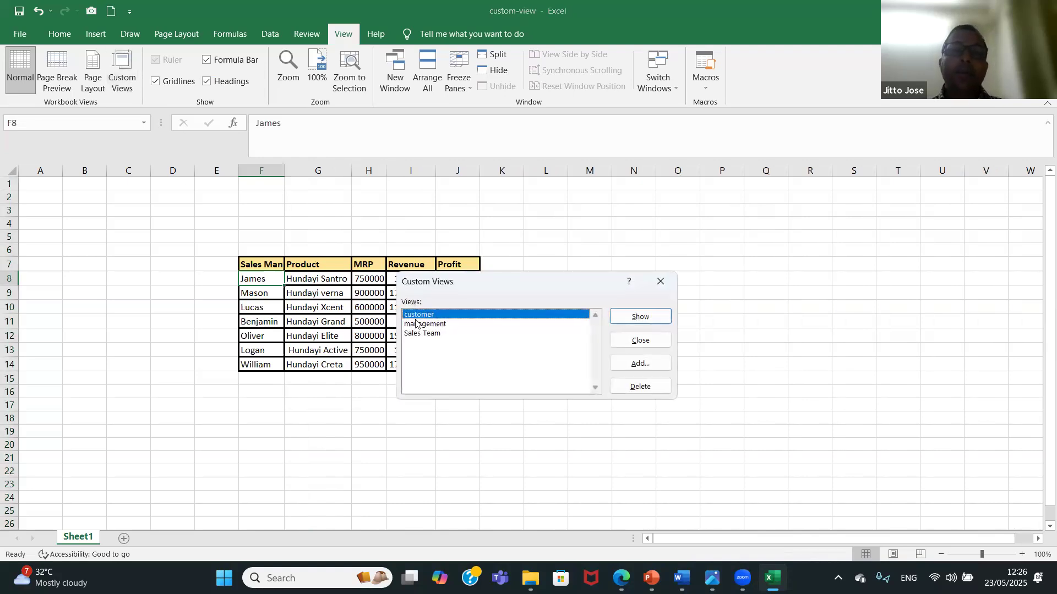
left_click(633, 318)
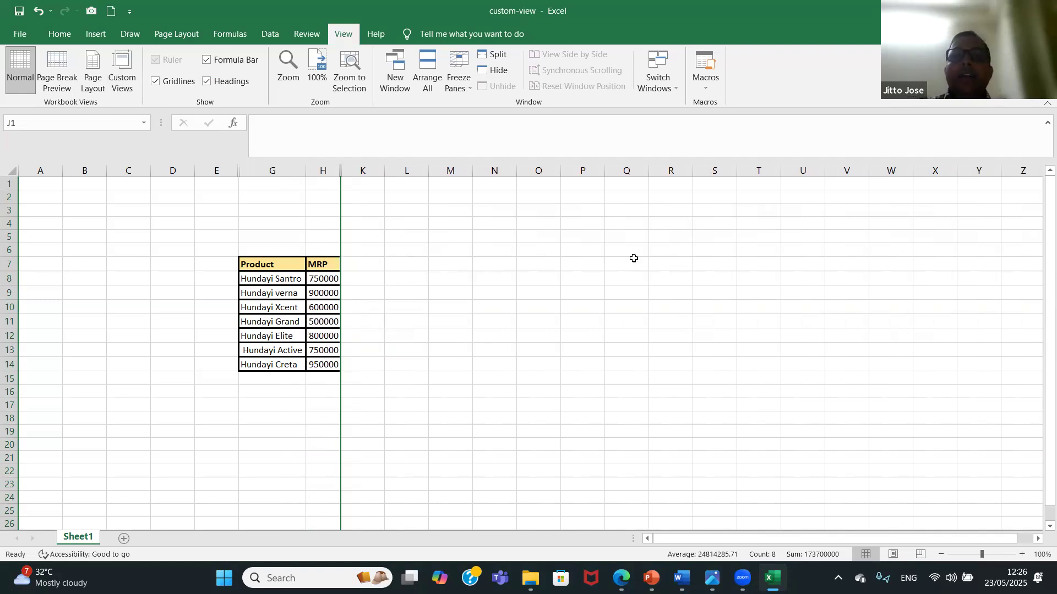
Close the custom-view workbook with its changes saved and open the "worksheet" workbook from the Data Driven Topics folder.
key("ctrl+w")
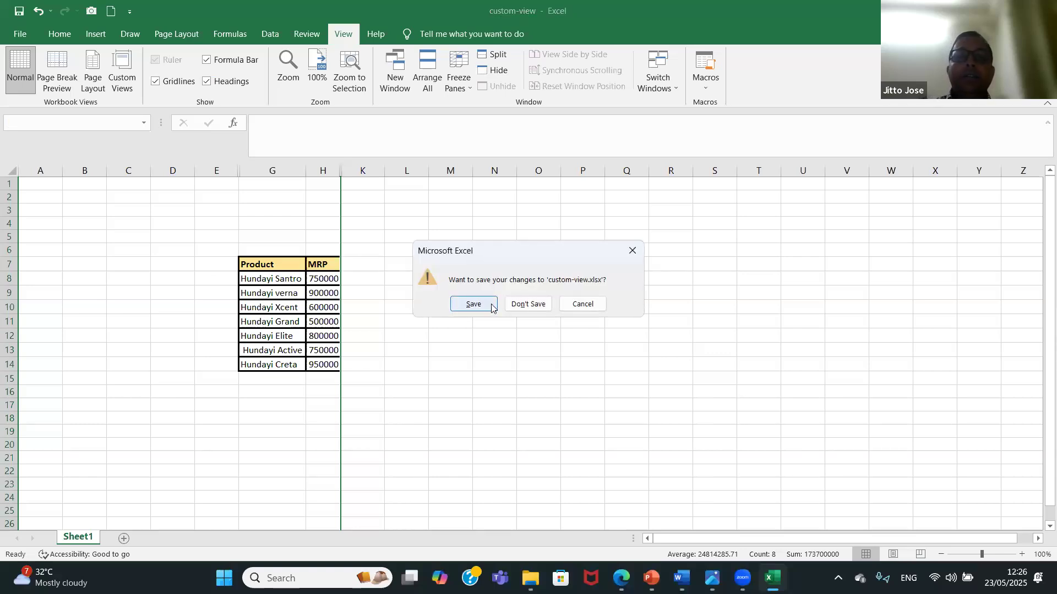
left_click(474, 303)
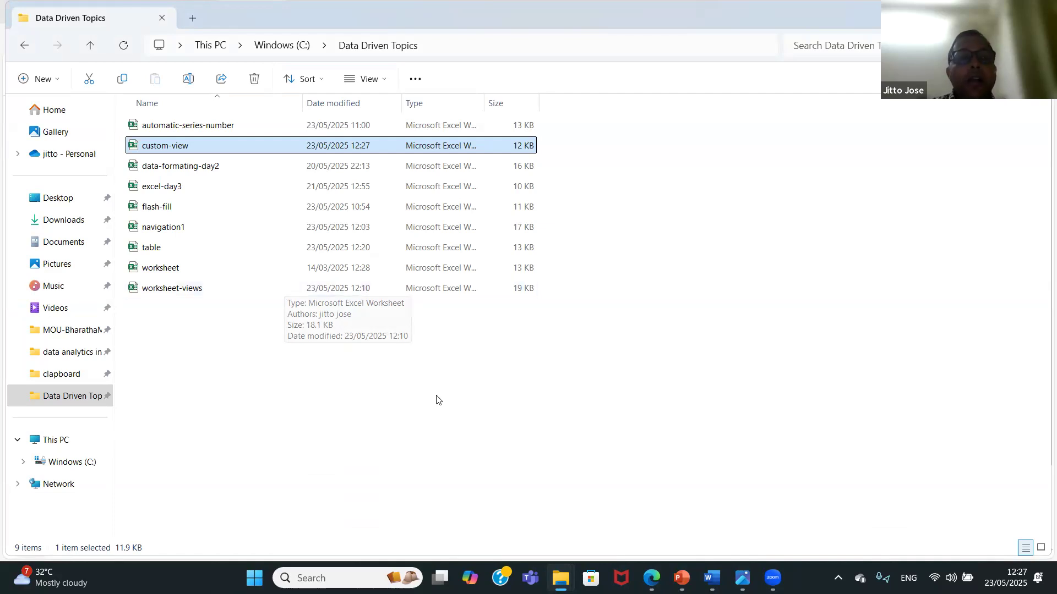
mouse_move(651, 577)
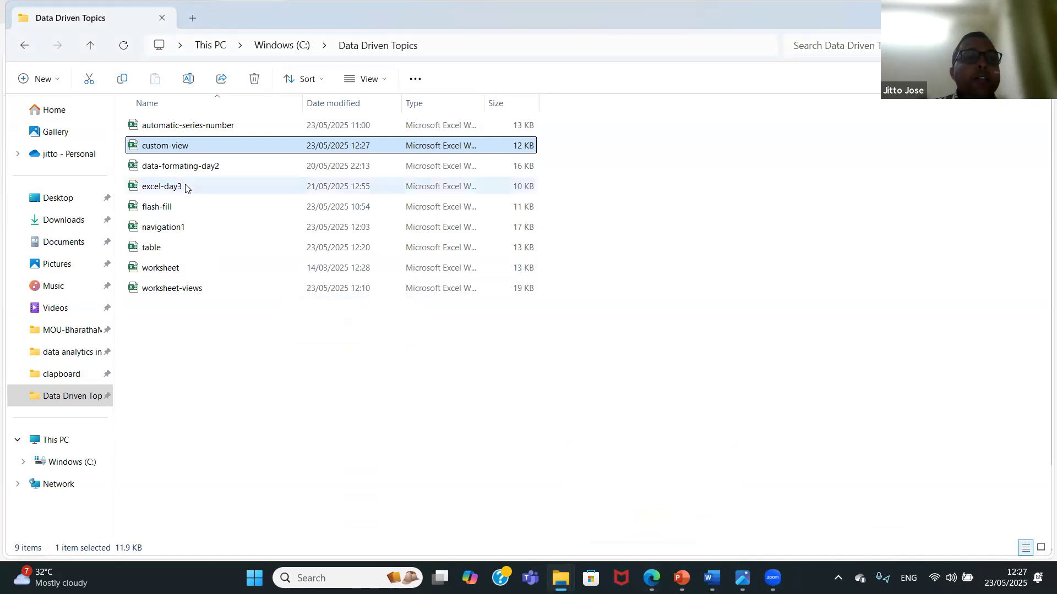
double_click(176, 268)
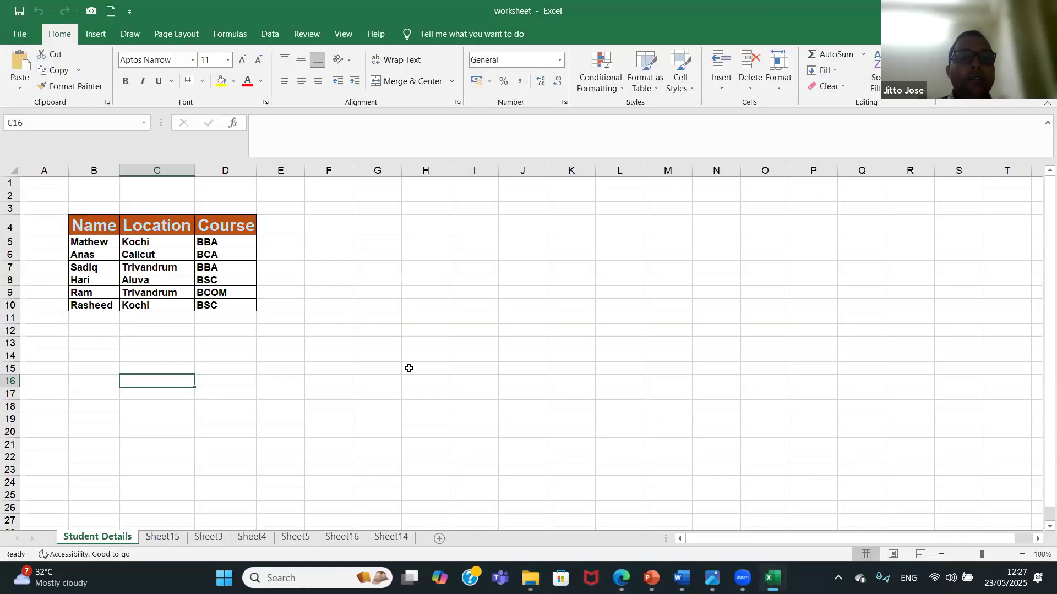
Enter "Monday" in L4 of the Student Details sheet and fill the weekday series down to L11.
left_click(615, 232)
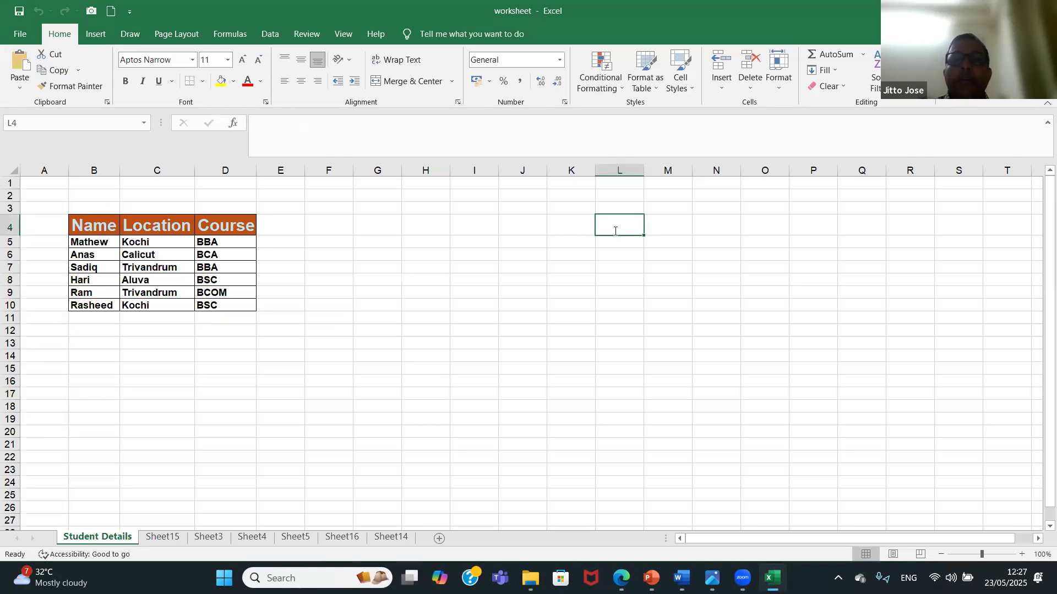
type("monday")
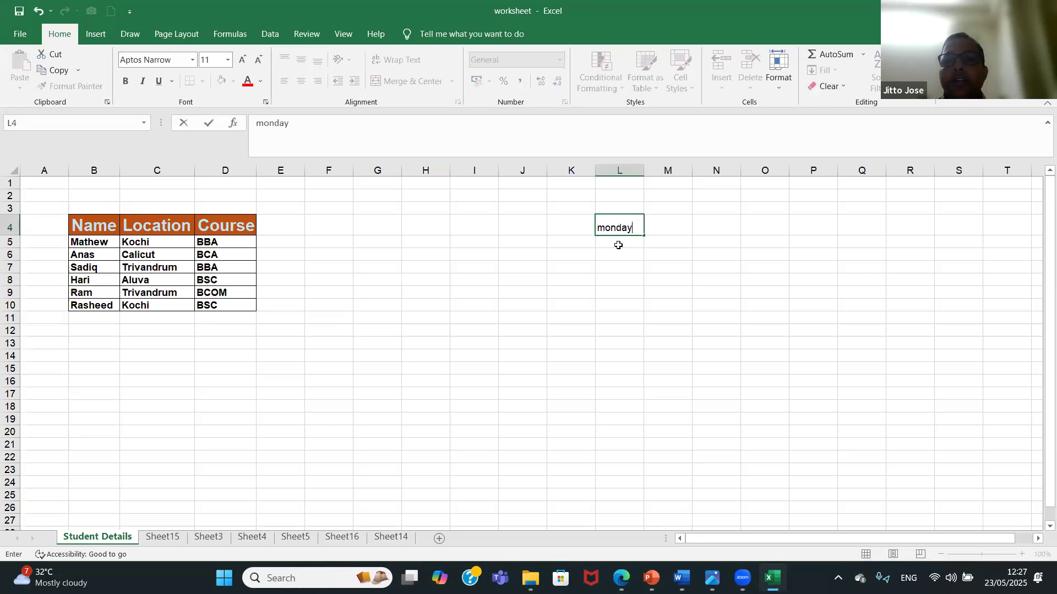
key("Return")
left_click(636, 230)
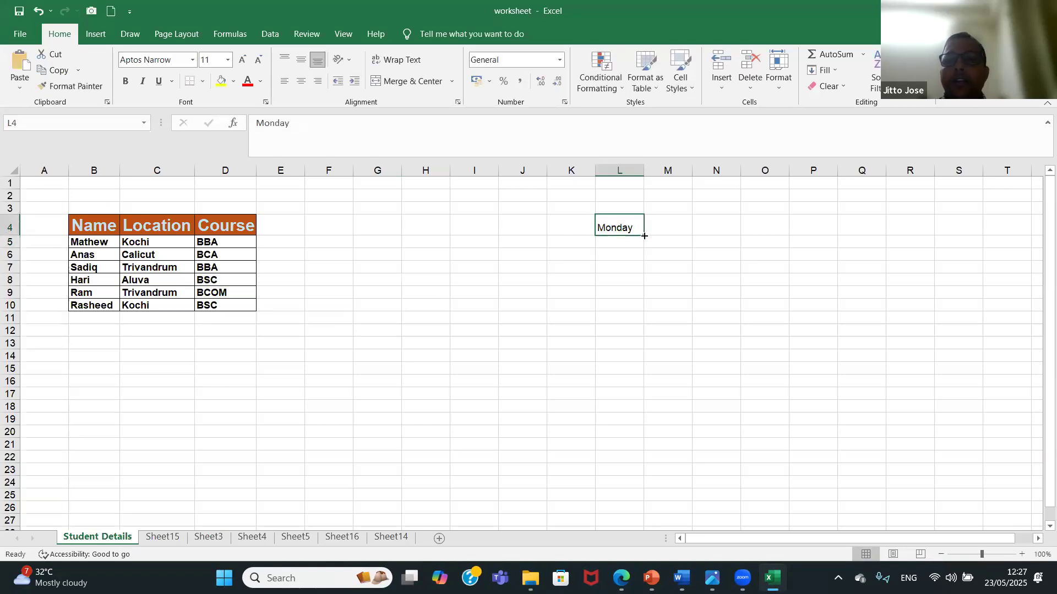
left_click_drag(644, 235, 630, 328)
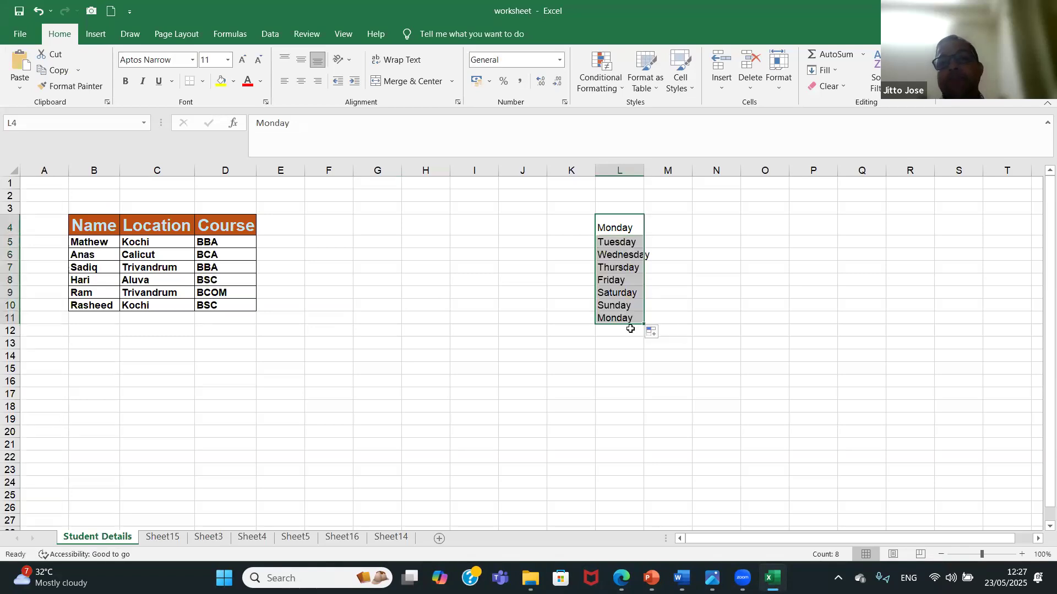
Enter 1 in N4 and 2 in N5, and fill the number series down to N14.
left_click(724, 229)
type("1")
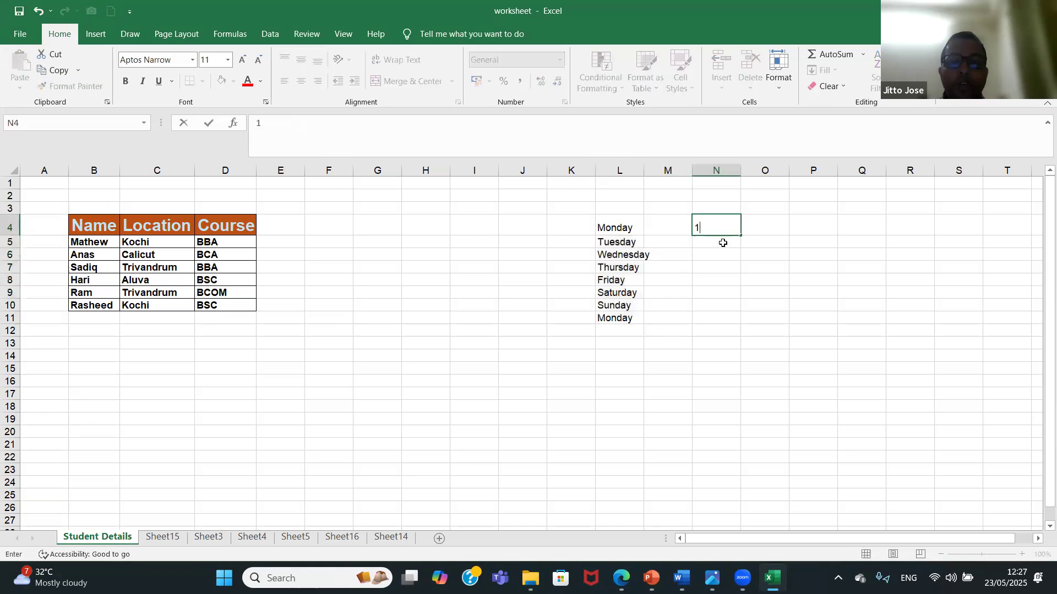
left_click(722, 243)
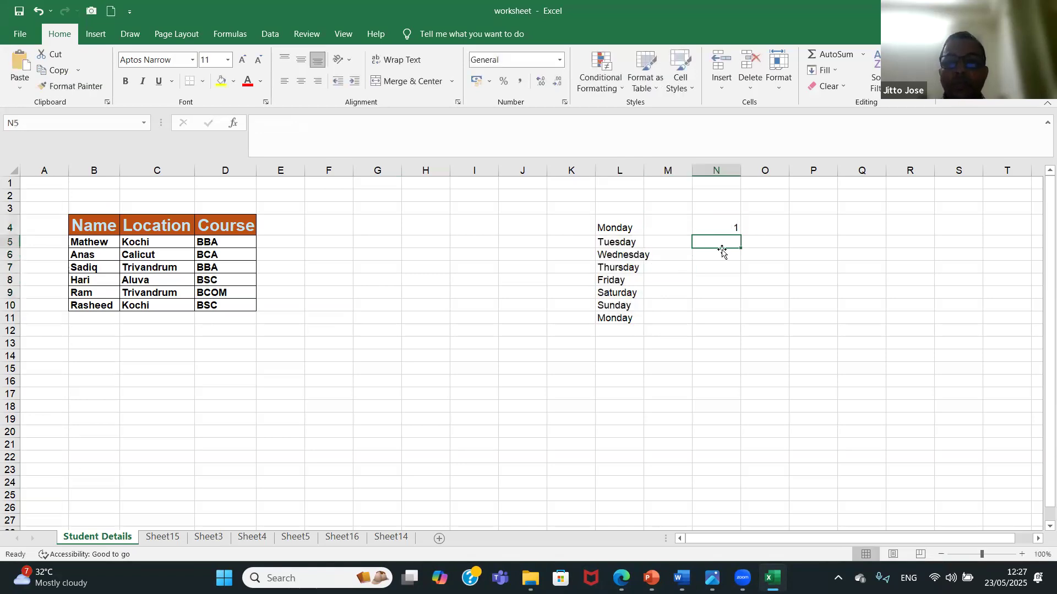
type("2")
left_click(719, 254)
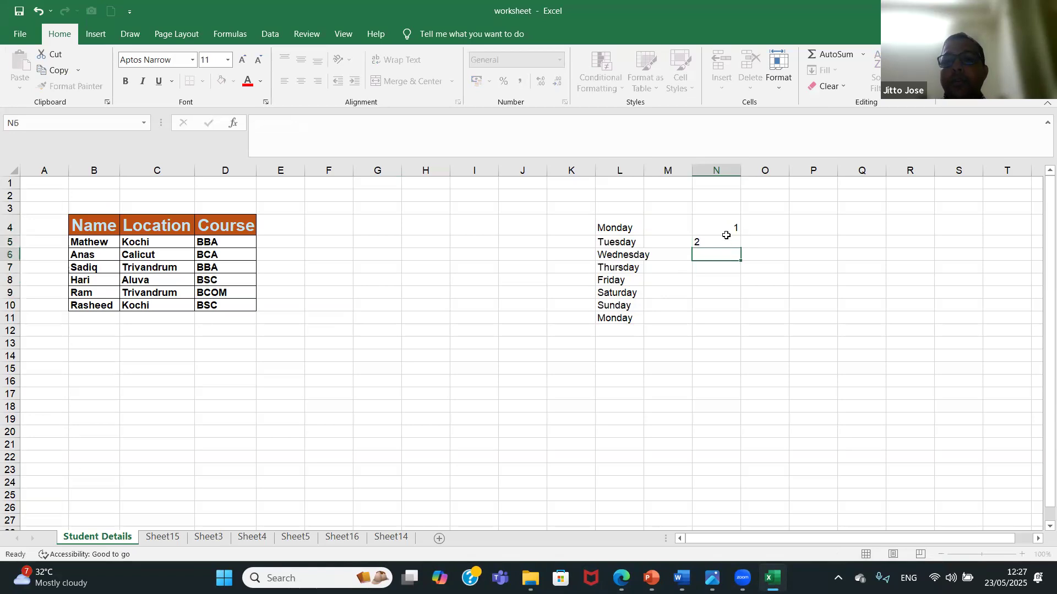
left_click(726, 226)
left_click_drag(726, 231, 738, 357)
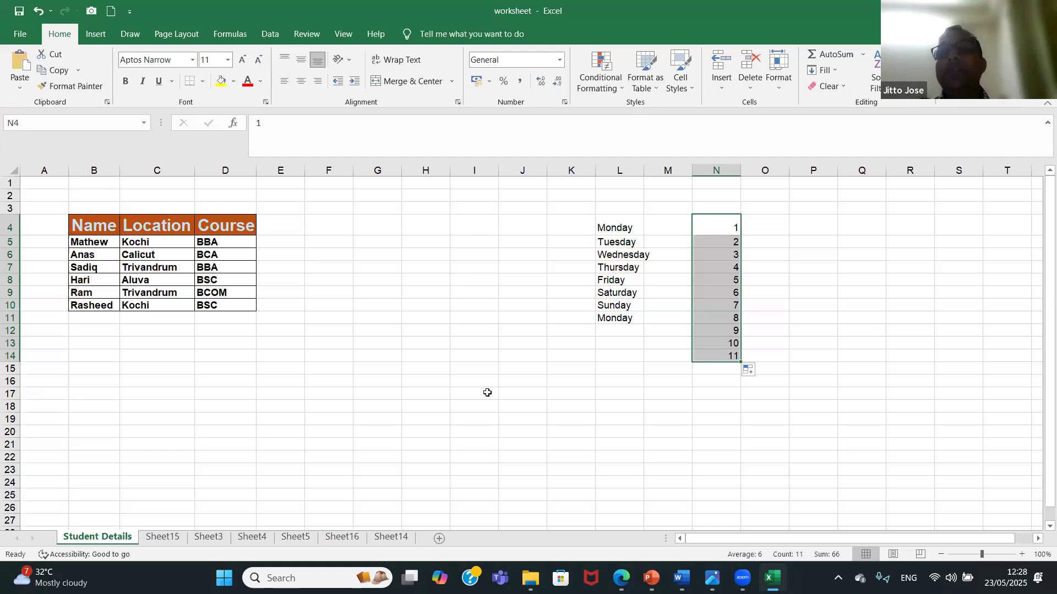
Enter the course names BBA, MBA, BCA, MCA, BA and MA in cells I4 to I9.
left_click(469, 226)
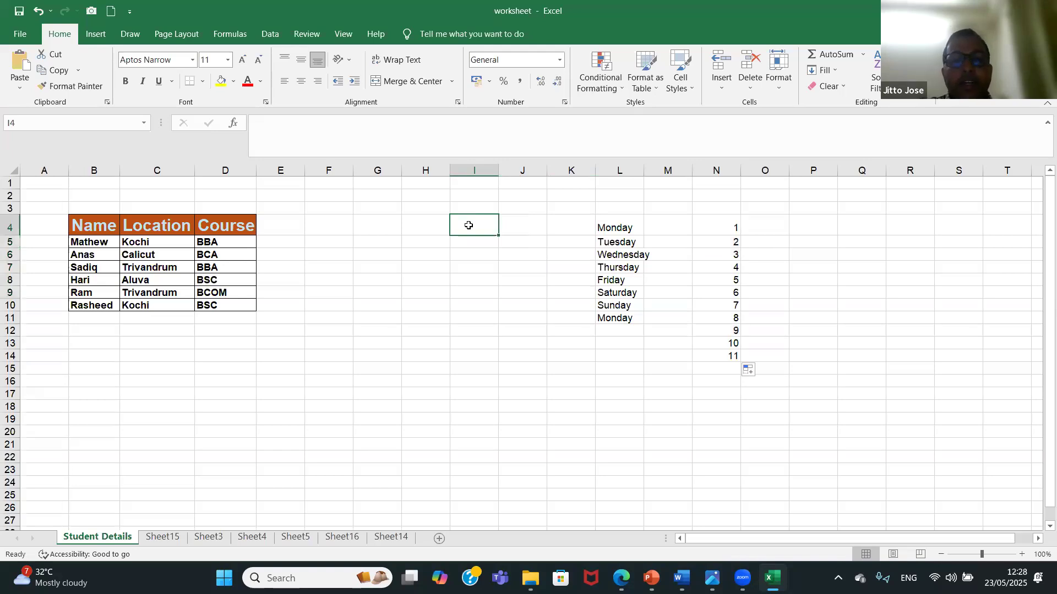
type("BBA")
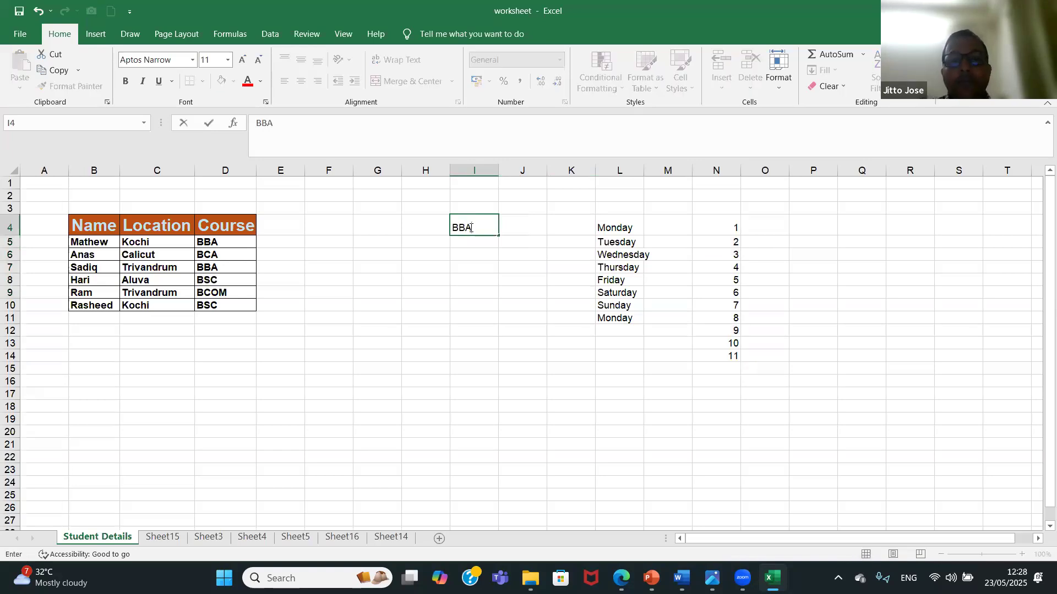
left_click(472, 241)
type("MBA")
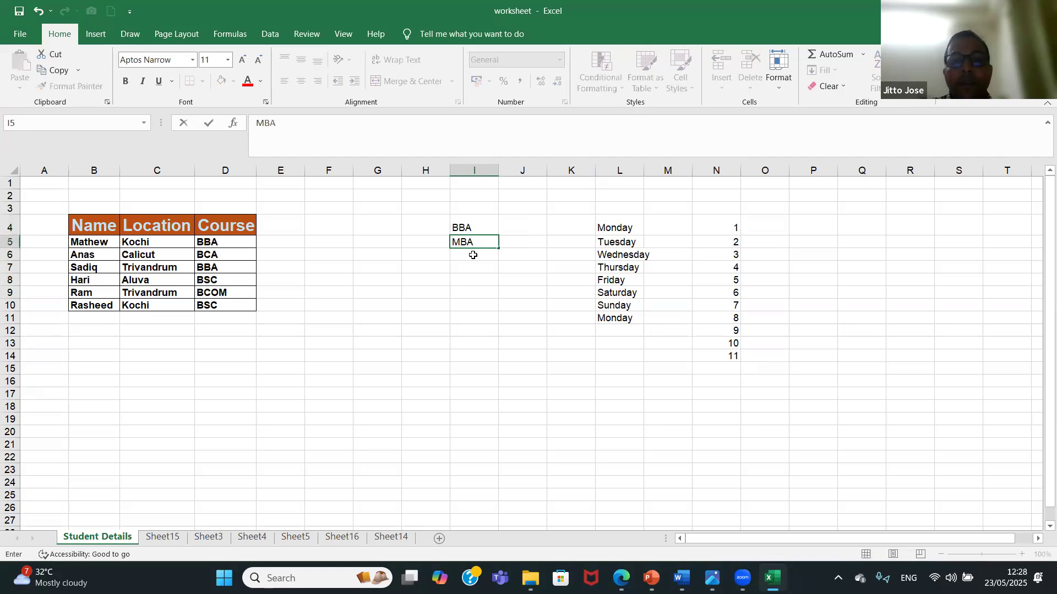
left_click(474, 255)
type("BCA")
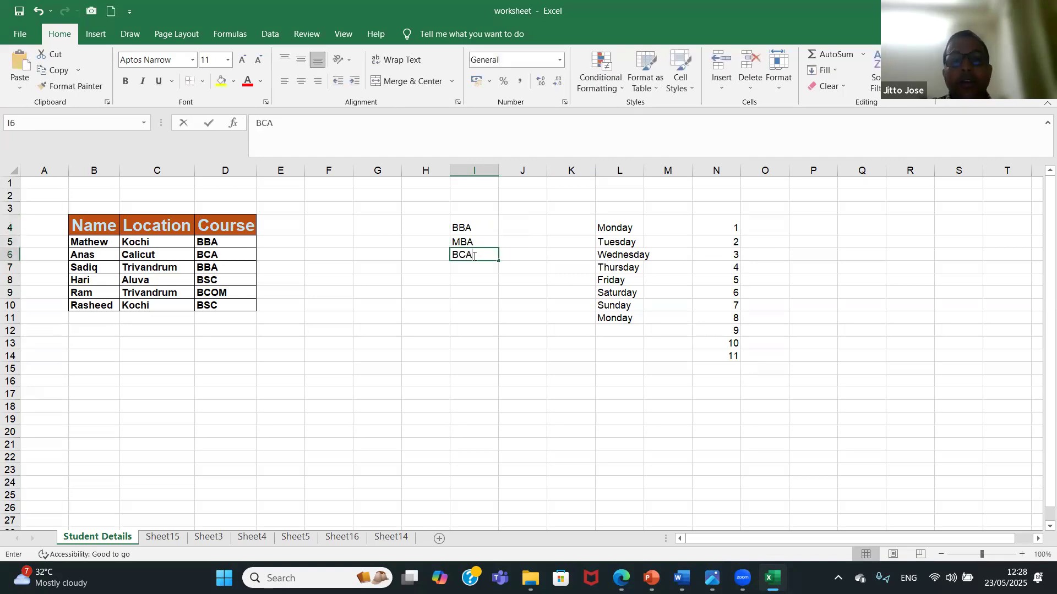
left_click(475, 268)
type("MCA")
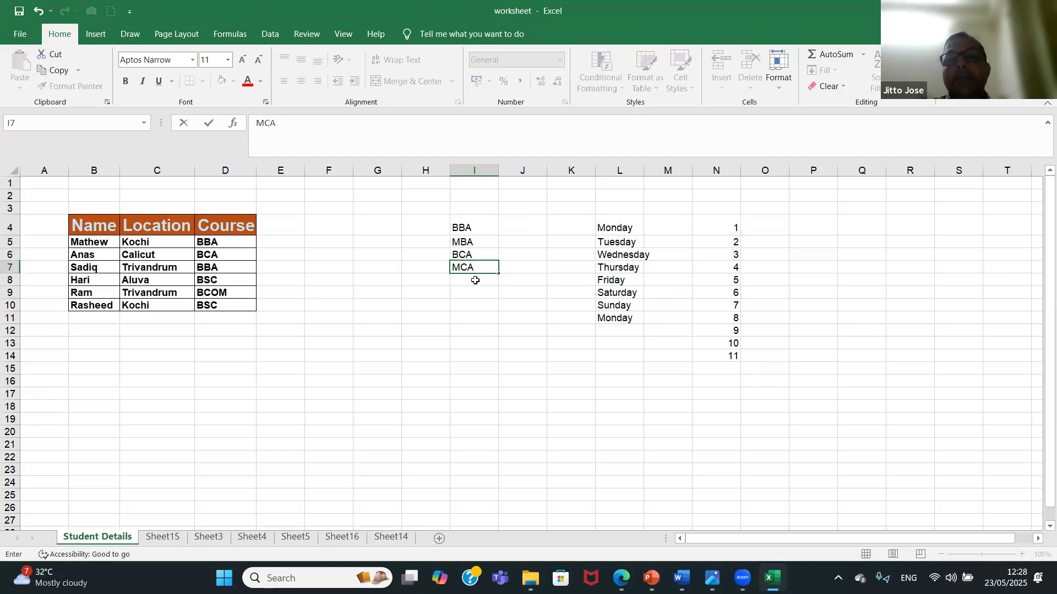
left_click(475, 281)
type("BA")
left_click(476, 292)
type("MA")
left_click(477, 348)
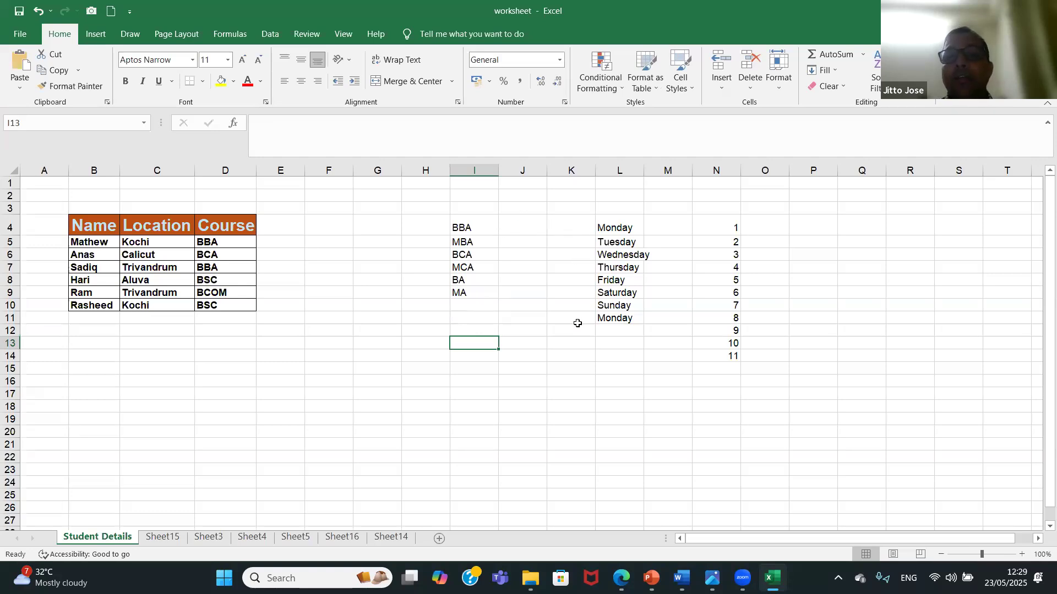
Enter "january" in K4 and fill the month series down to K16.
left_click(570, 228)
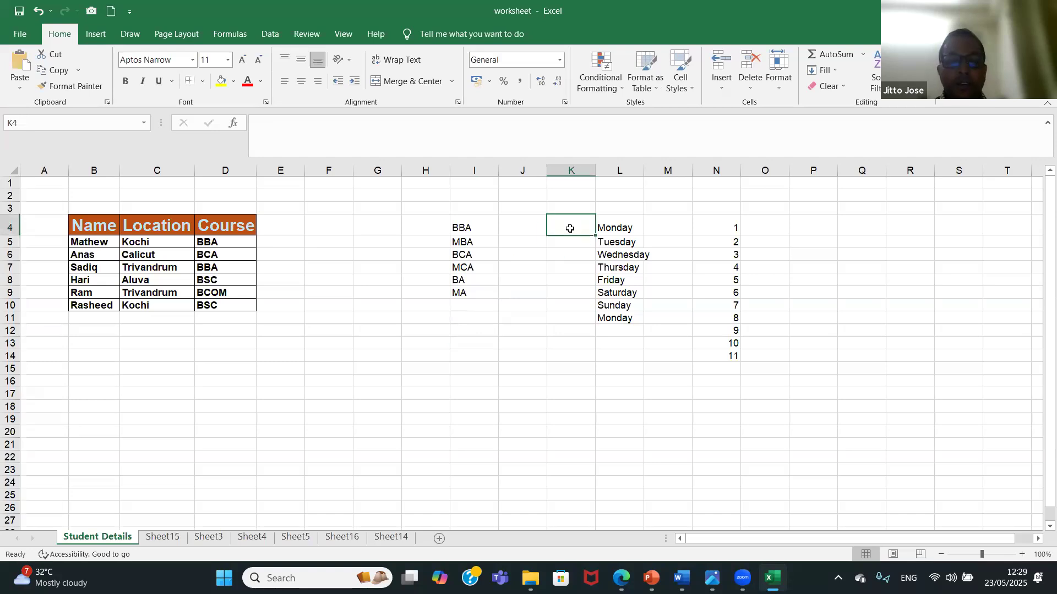
type("january")
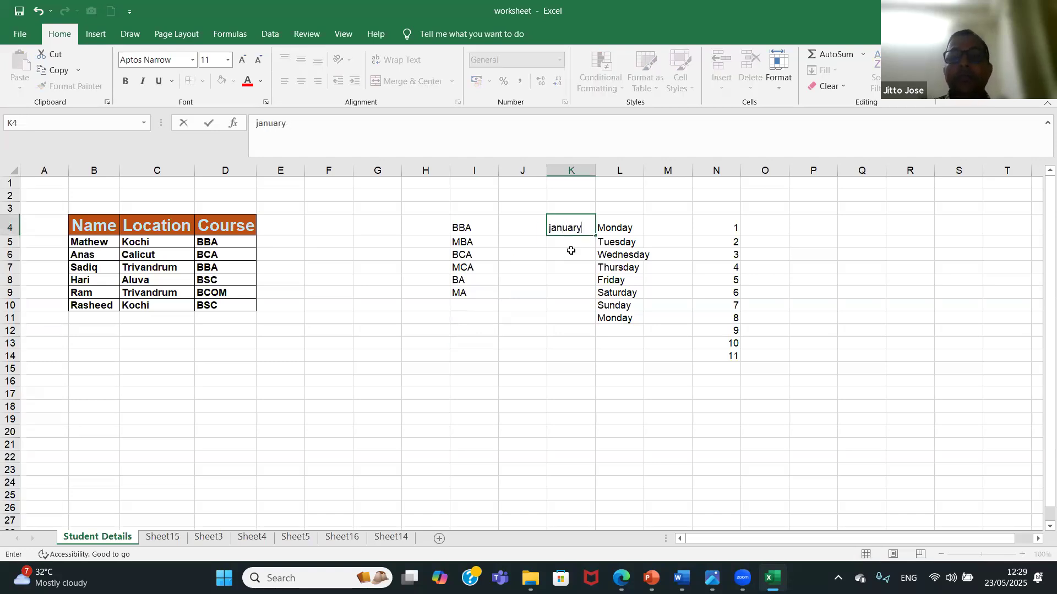
key("Return")
left_click(575, 228)
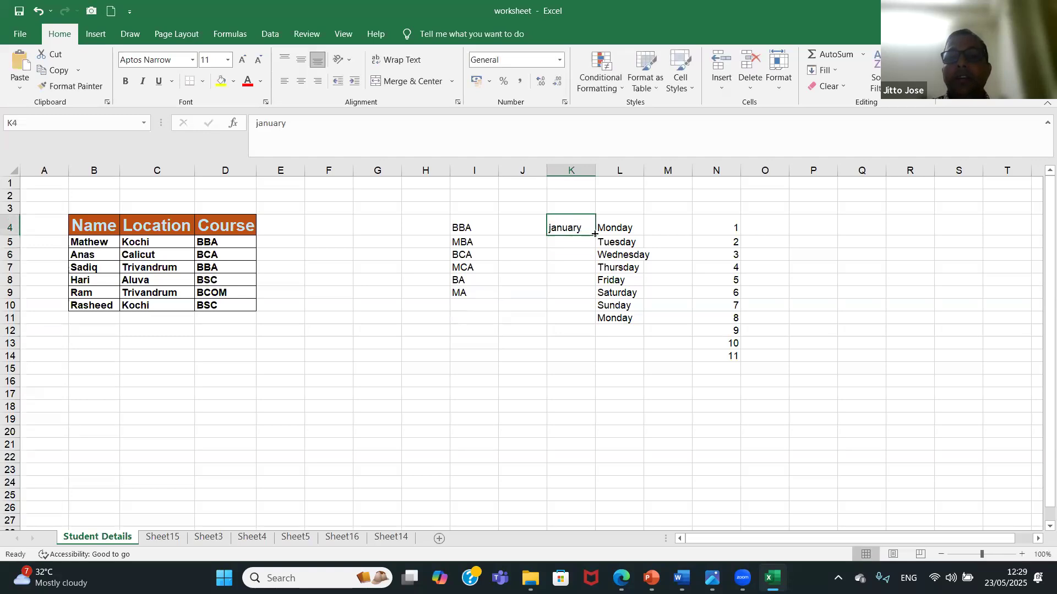
left_click_drag(594, 235, 587, 386)
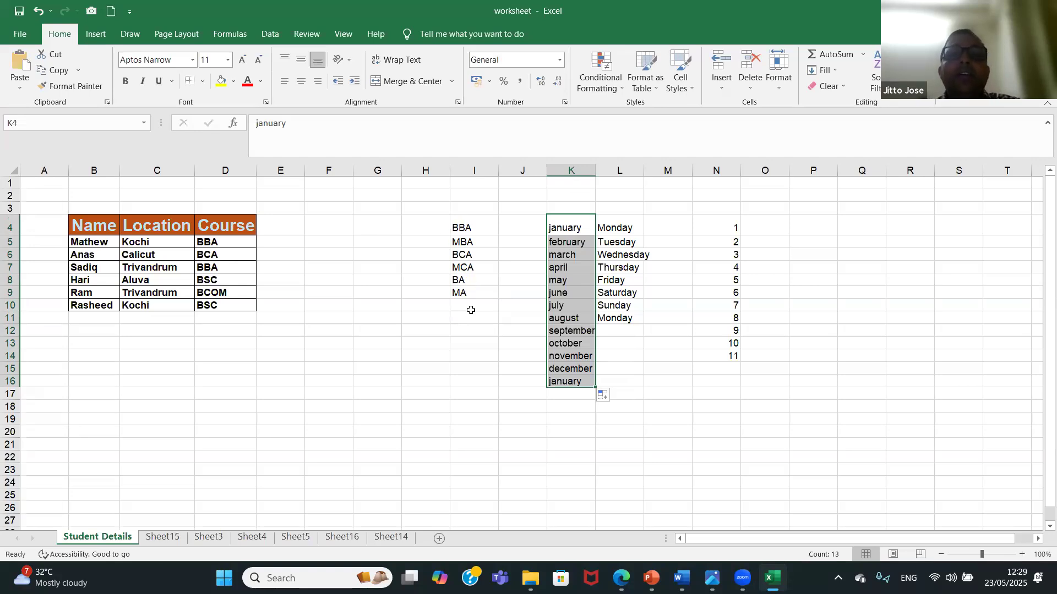
Enter "BBA" in cell G4 and again in cell G9.
left_click(373, 226)
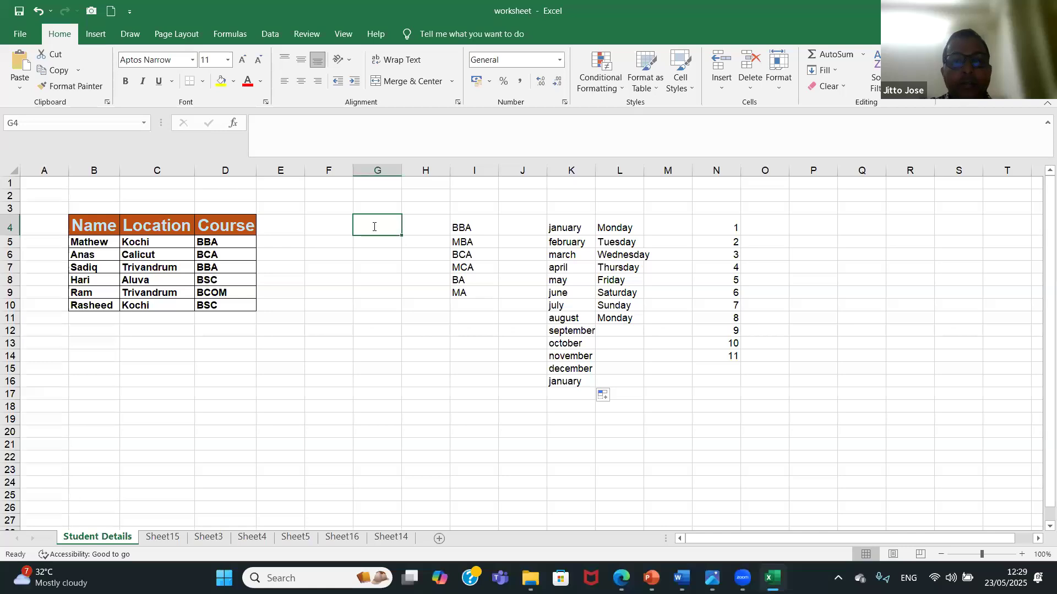
type("BBA")
left_click(378, 256)
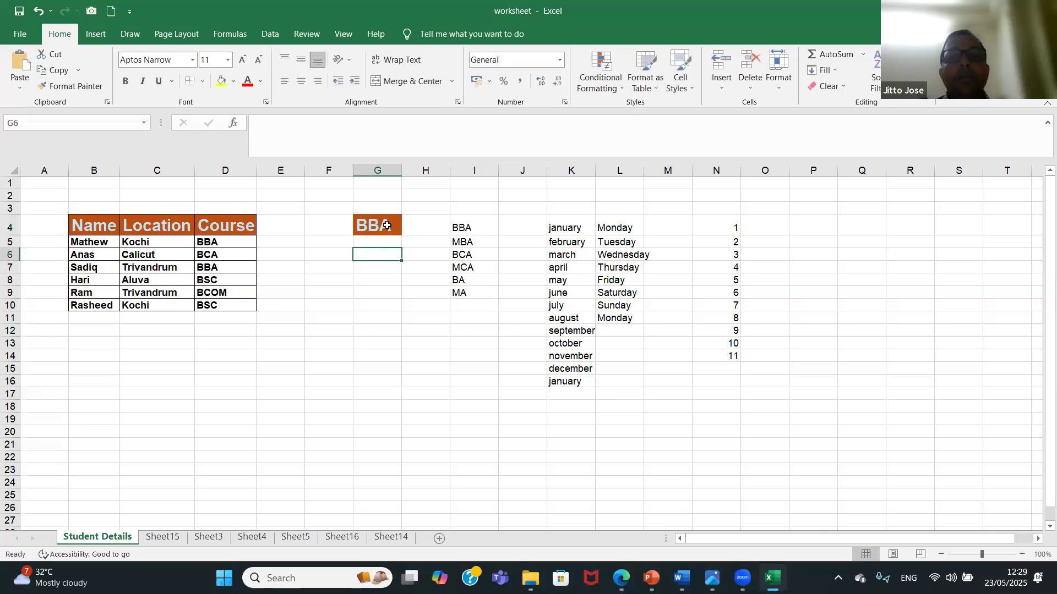
left_click(387, 225)
left_click(385, 291)
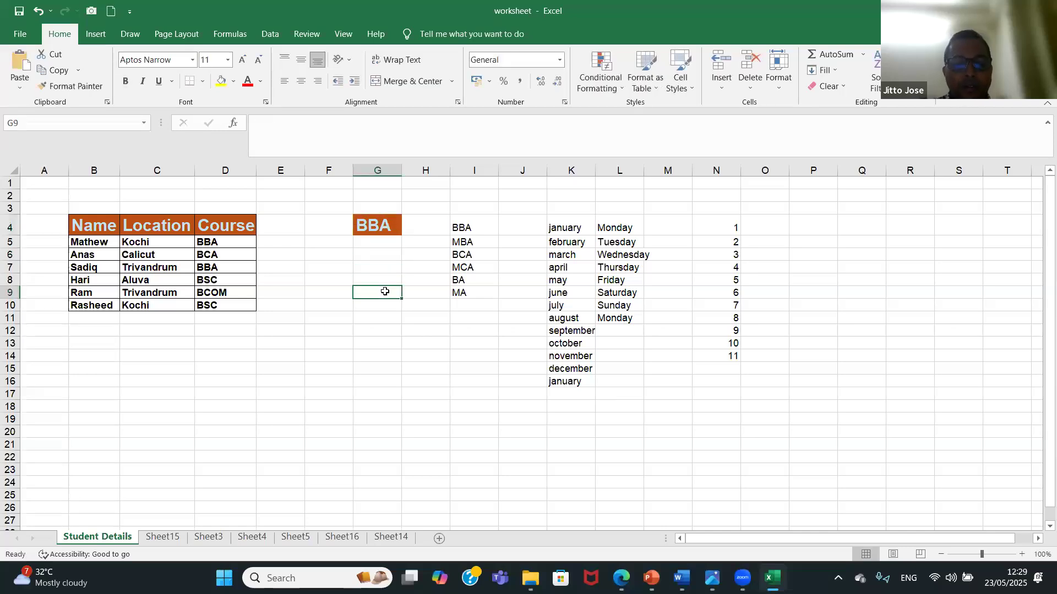
type("BBA")
left_click(391, 319)
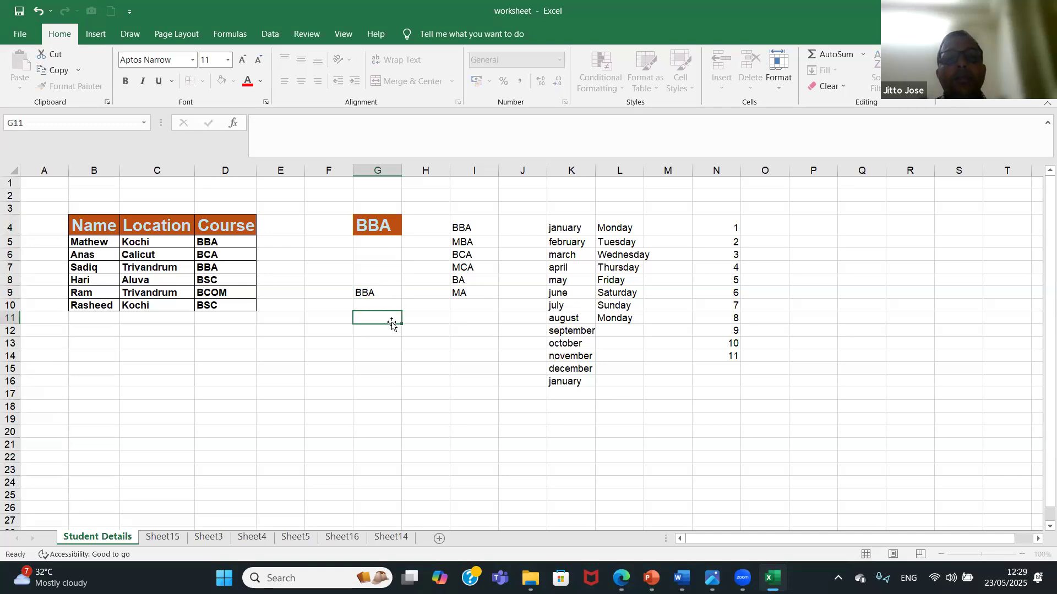
Try to fill a series from BBA in G9 down to G18, and undo the fill.
left_click(394, 293)
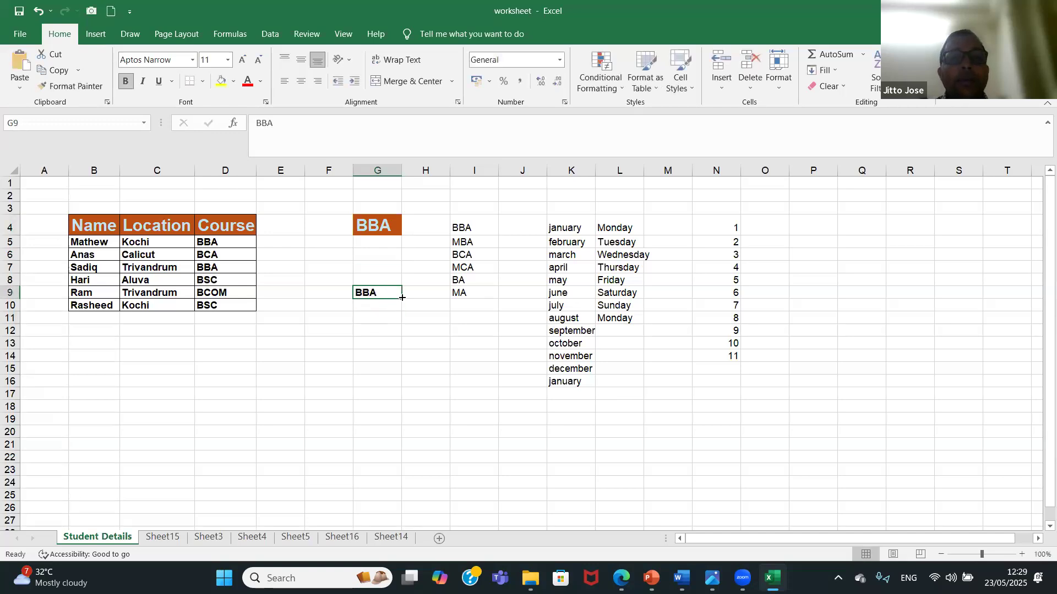
left_click_drag(401, 297, 378, 414)
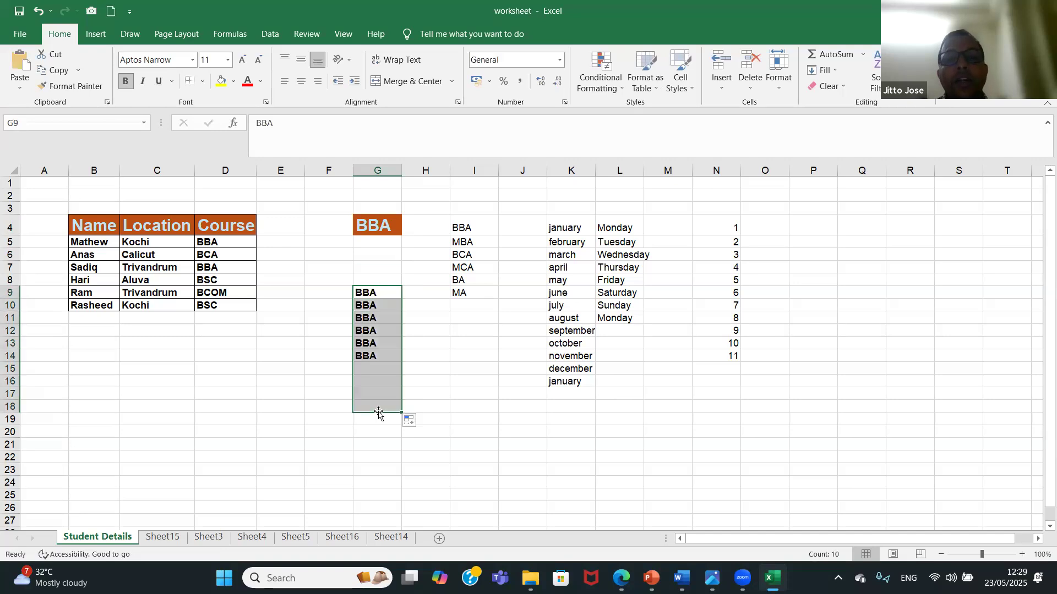
key("ctrl+z")
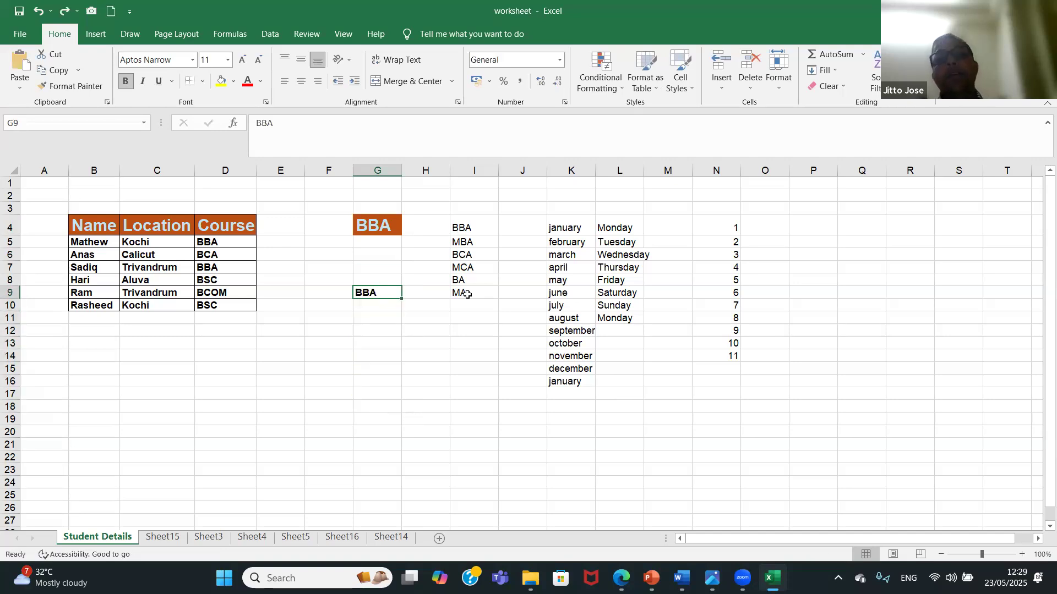
Open the custom lists editor from the advanced Excel options.
left_click(21, 37)
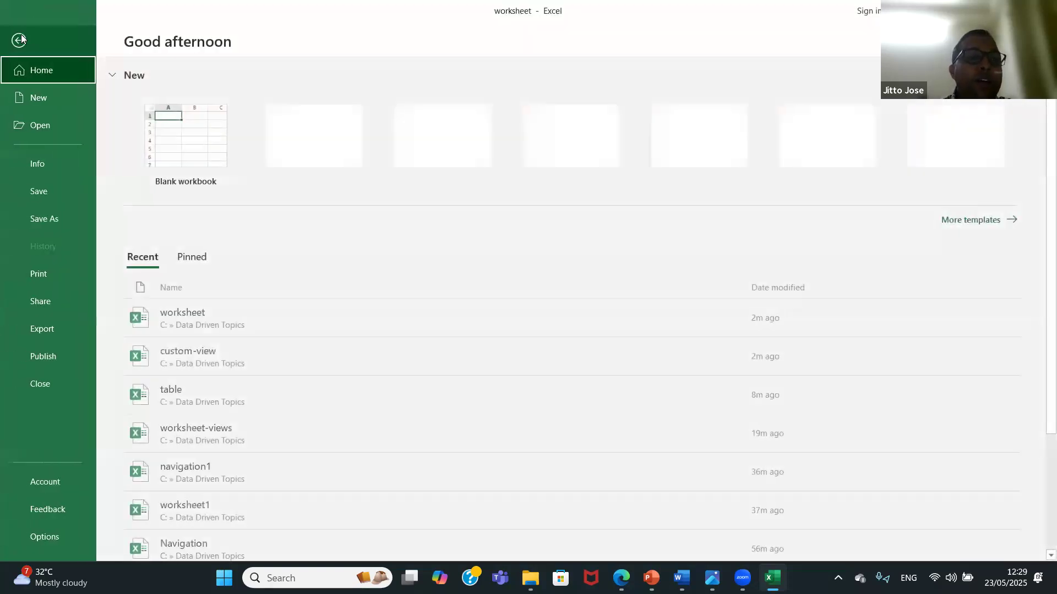
left_click(49, 536)
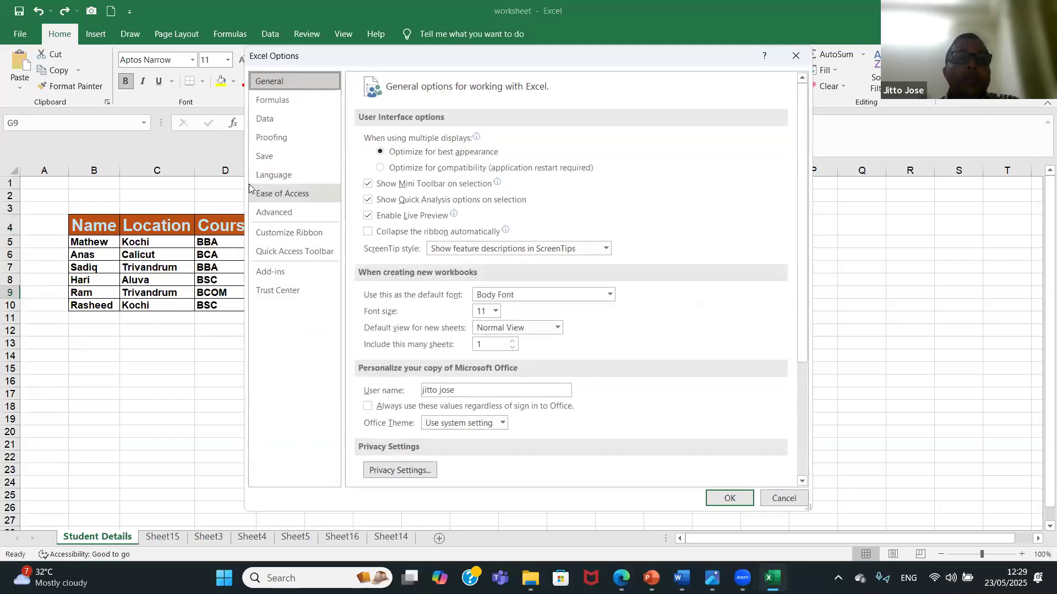
left_click(286, 215)
left_click_drag(803, 155, 784, 445)
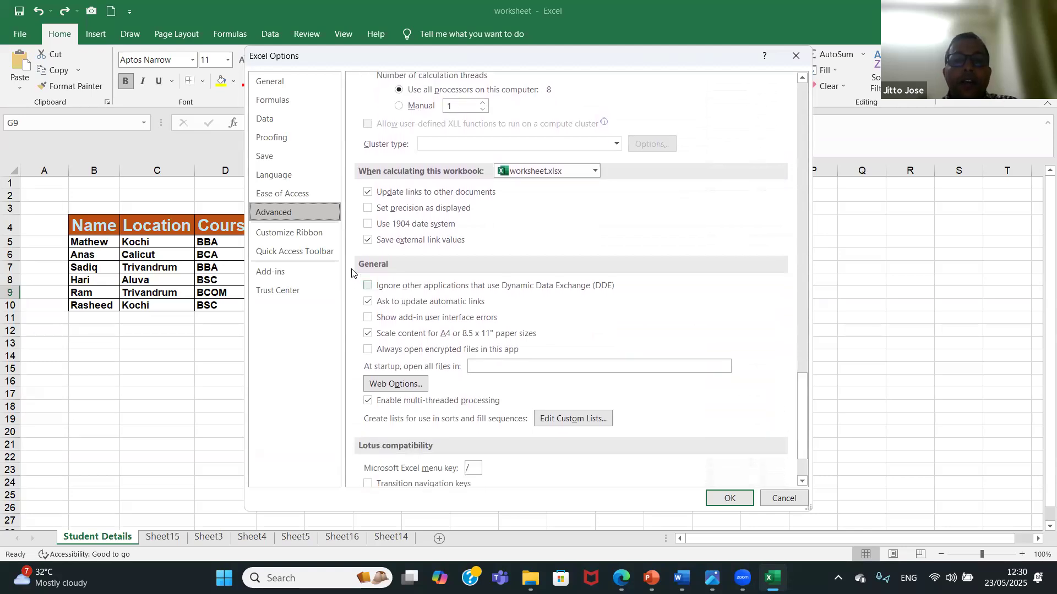
left_click(576, 425)
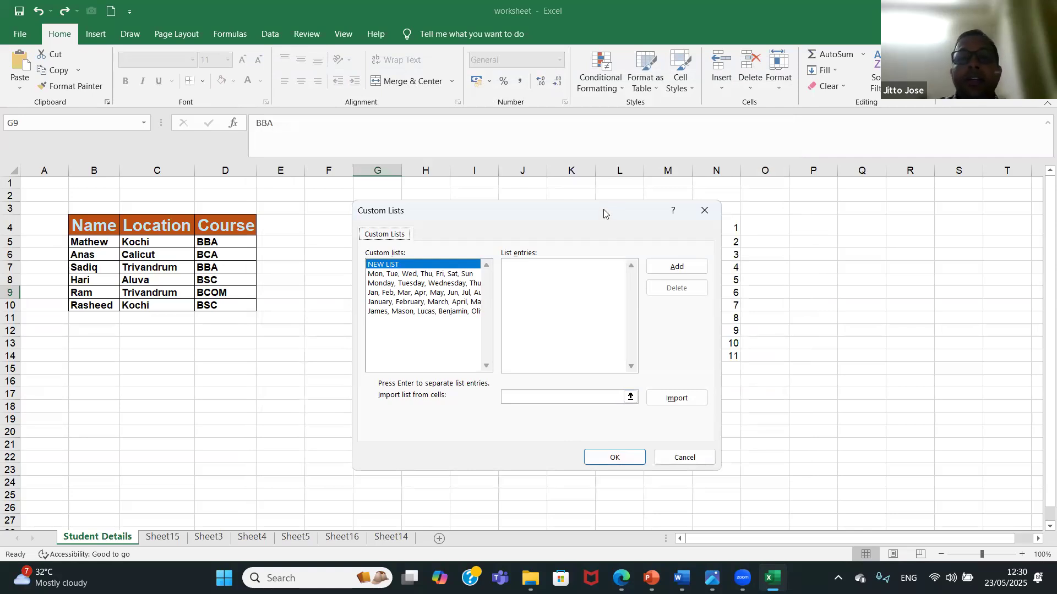
Import the course names in I4:I9 as a new custom list and accept the option changes.
left_click_drag(603, 209, 788, 180)
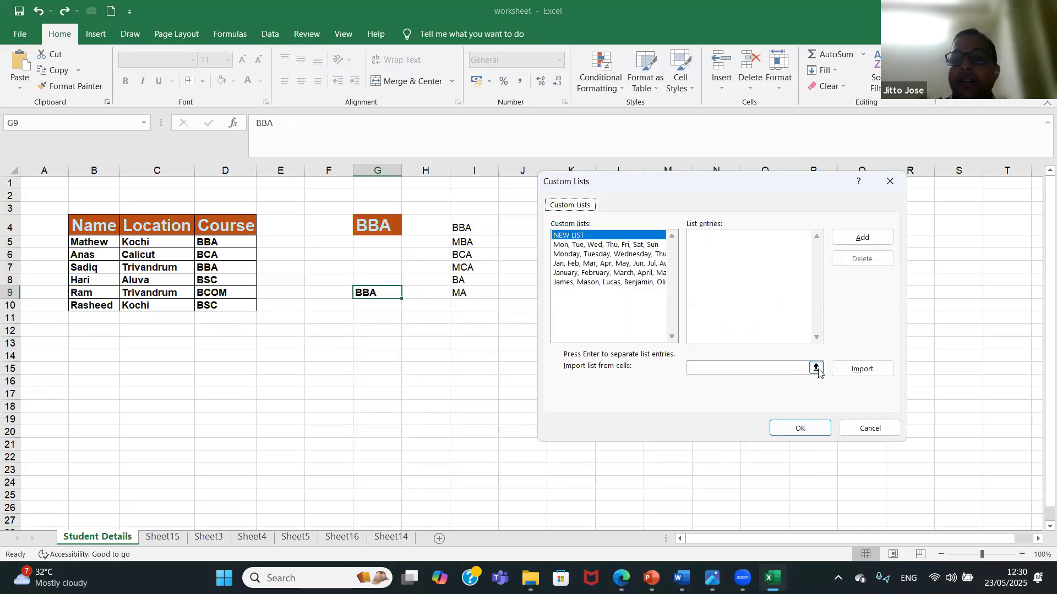
left_click(817, 368)
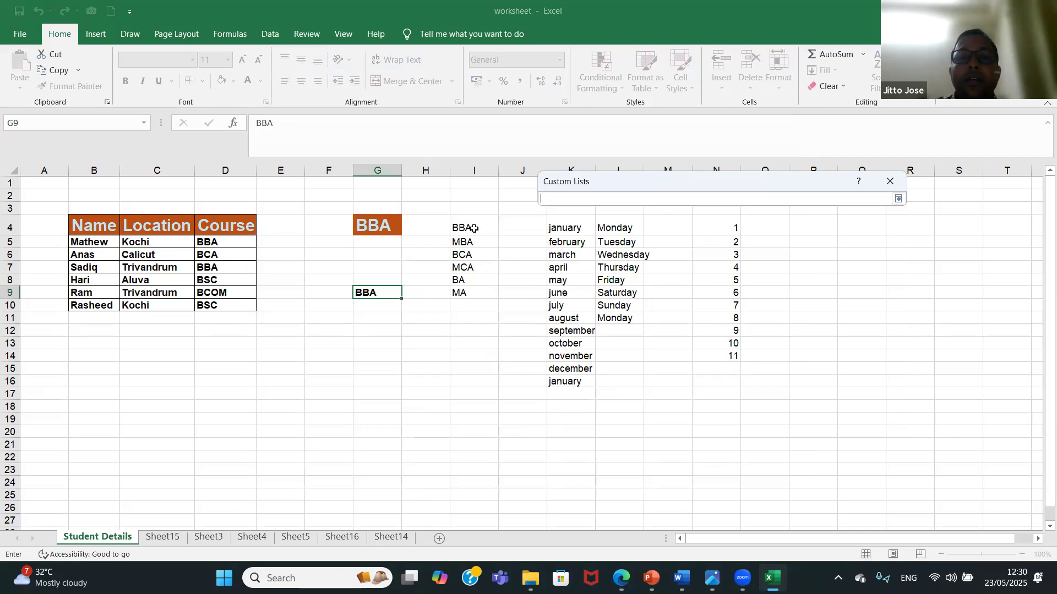
left_click_drag(473, 227, 473, 290)
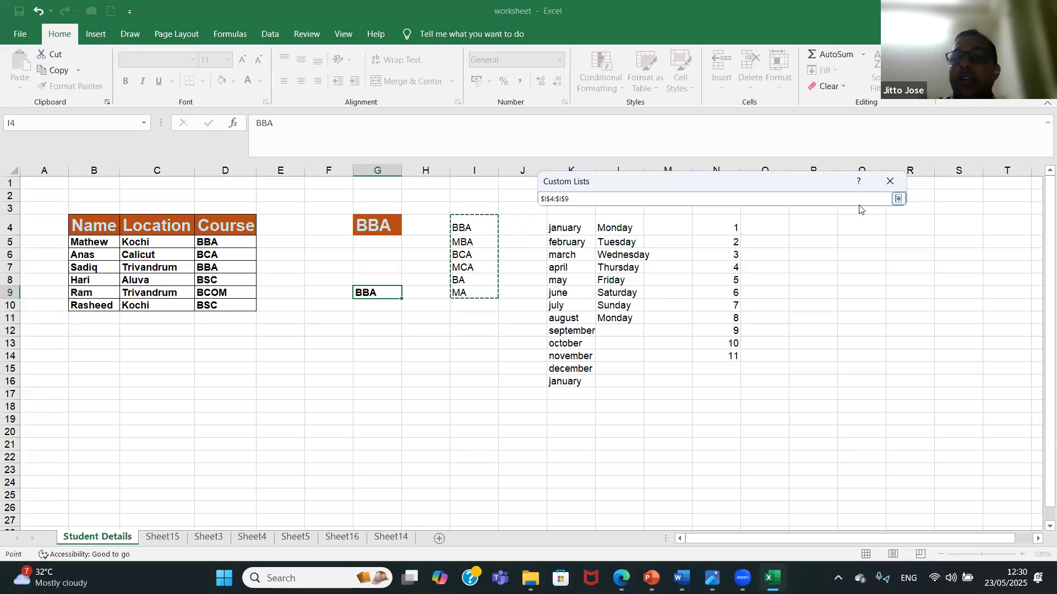
left_click(898, 199)
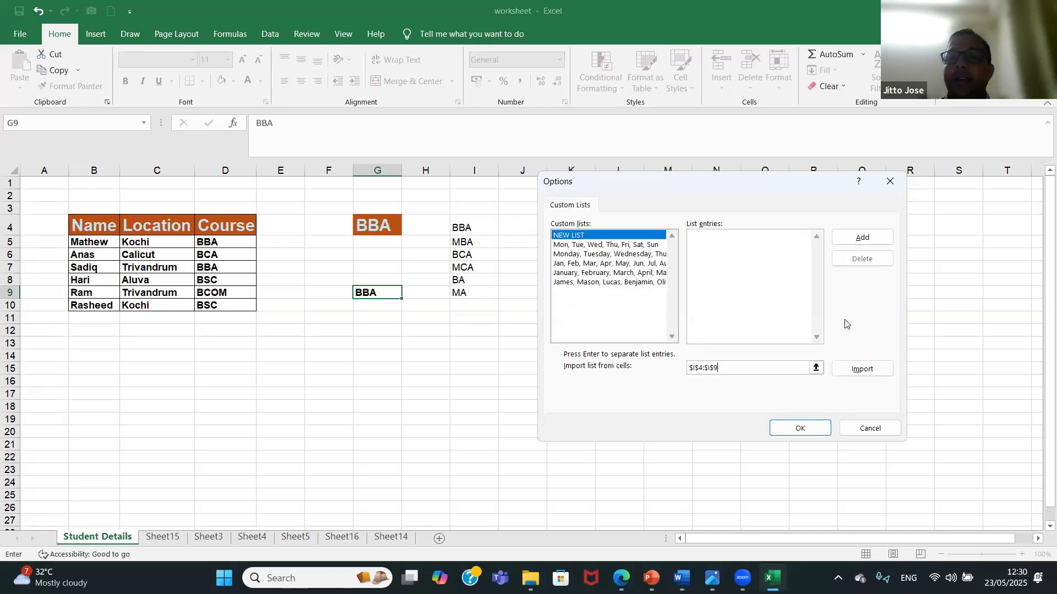
left_click(855, 370)
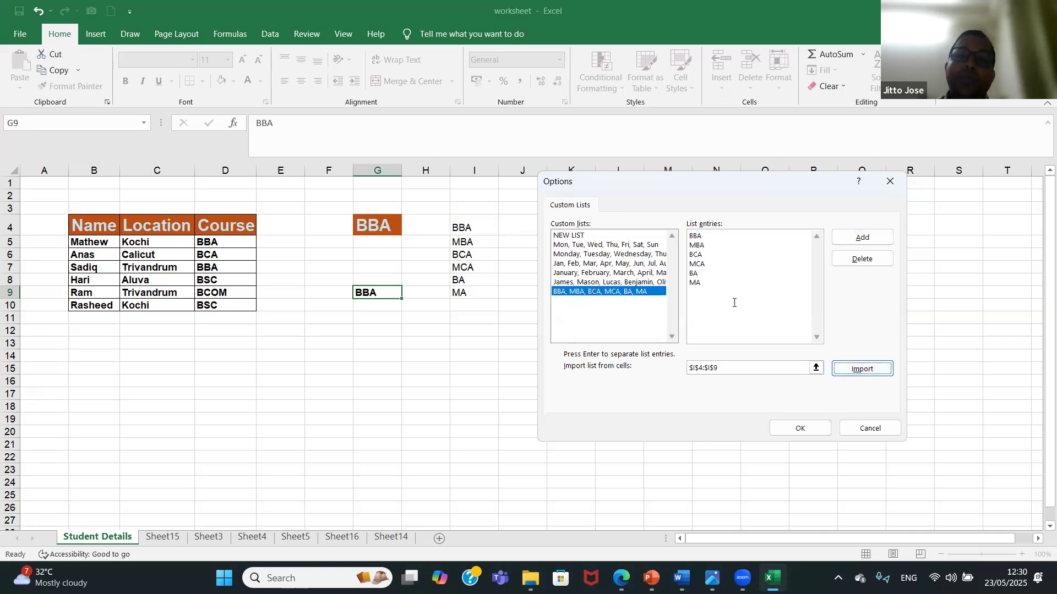
left_click(799, 429)
left_click(728, 498)
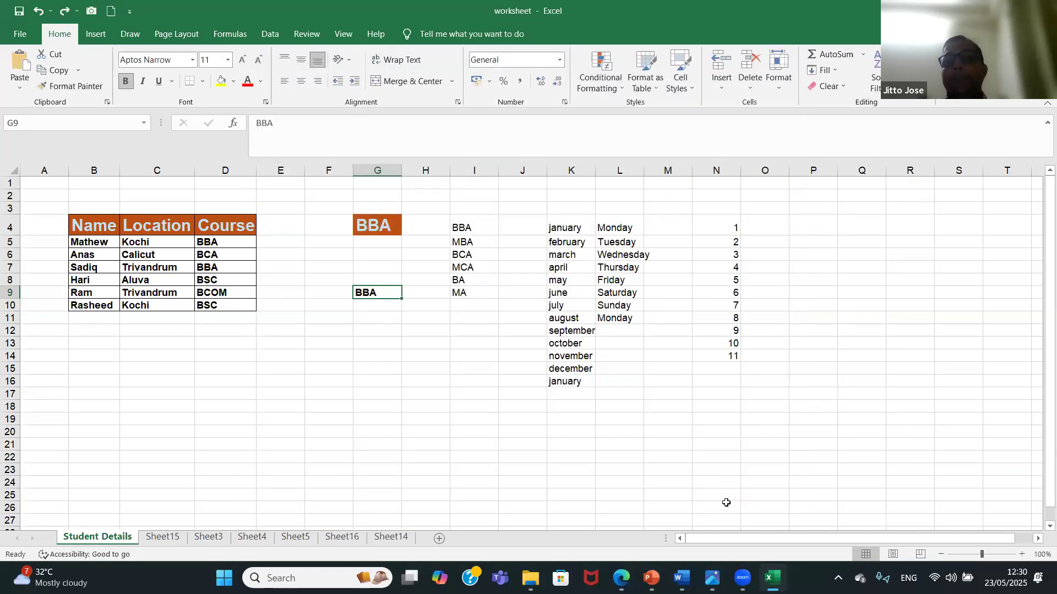
Enter "BBA" in P4 and fill the custom course list down to P9.
left_click(813, 226)
type("BBA")
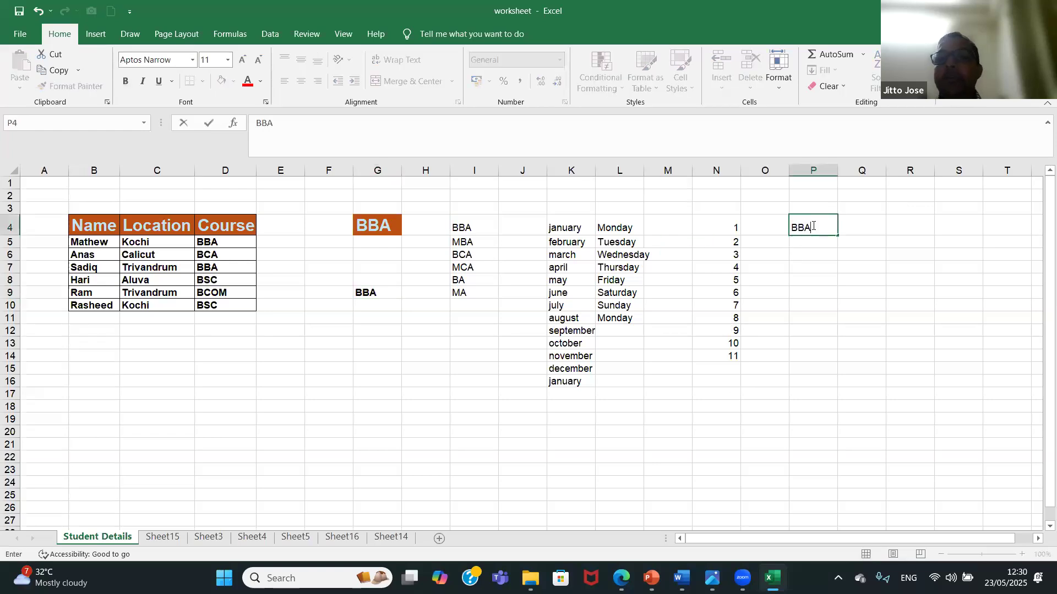
key("Return")
left_click(823, 228)
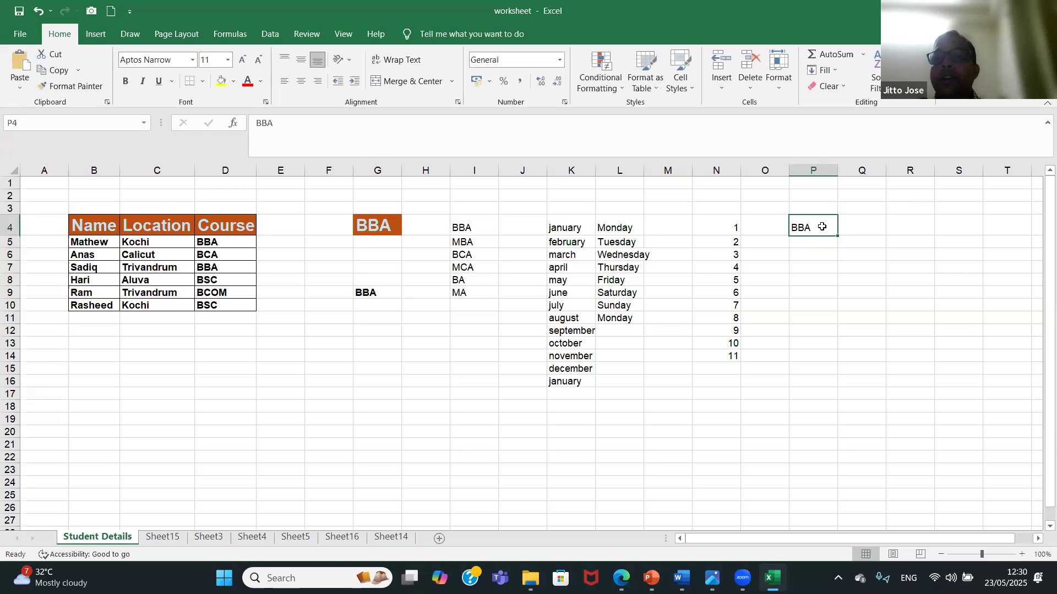
left_click_drag(837, 235, 831, 295)
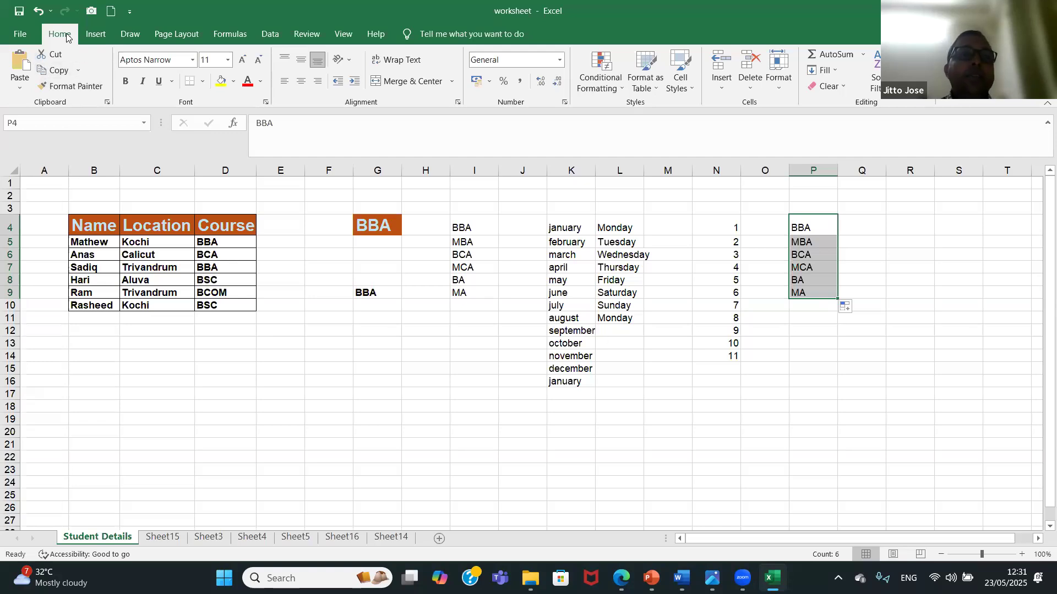
Save the worksheet workbook with the filled custom course list.
left_click(20, 34)
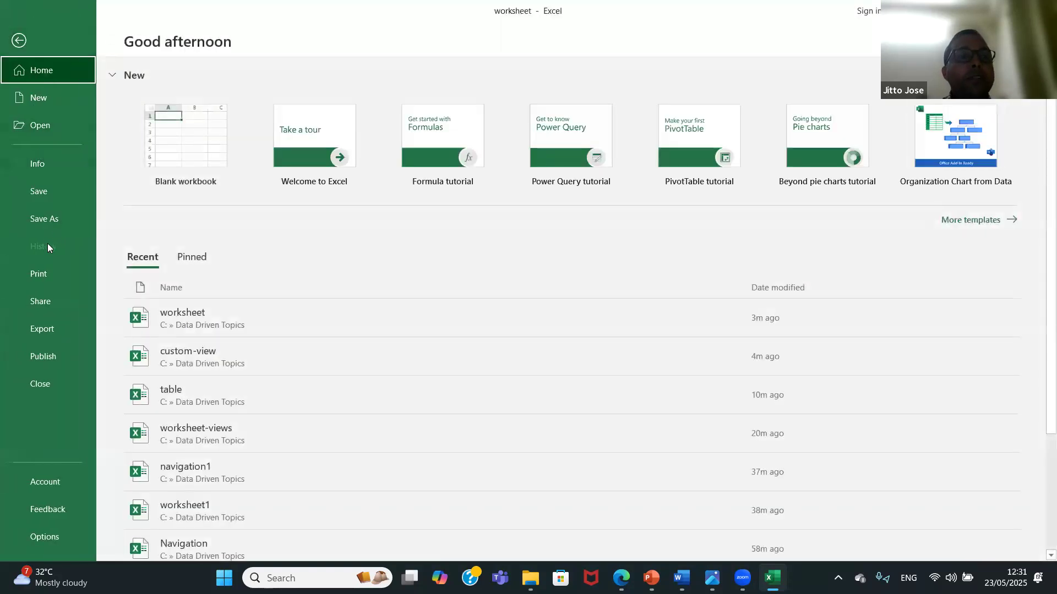
left_click(44, 195)
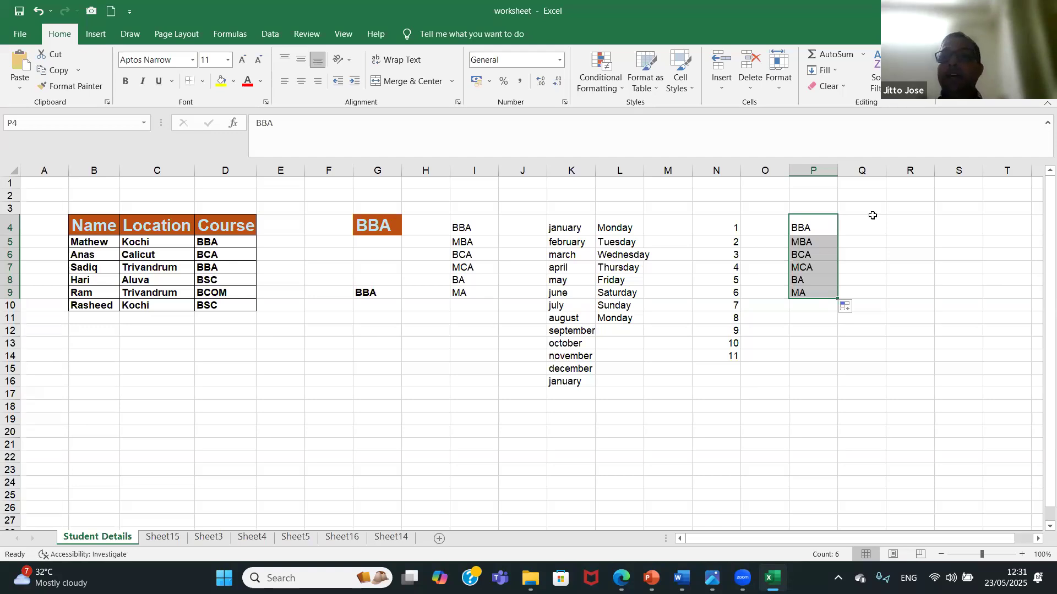
key("ctrl+s")
Close the workbook and open automatic-series-number from the Data Driven Topics folder.
left_click(1041, 10)
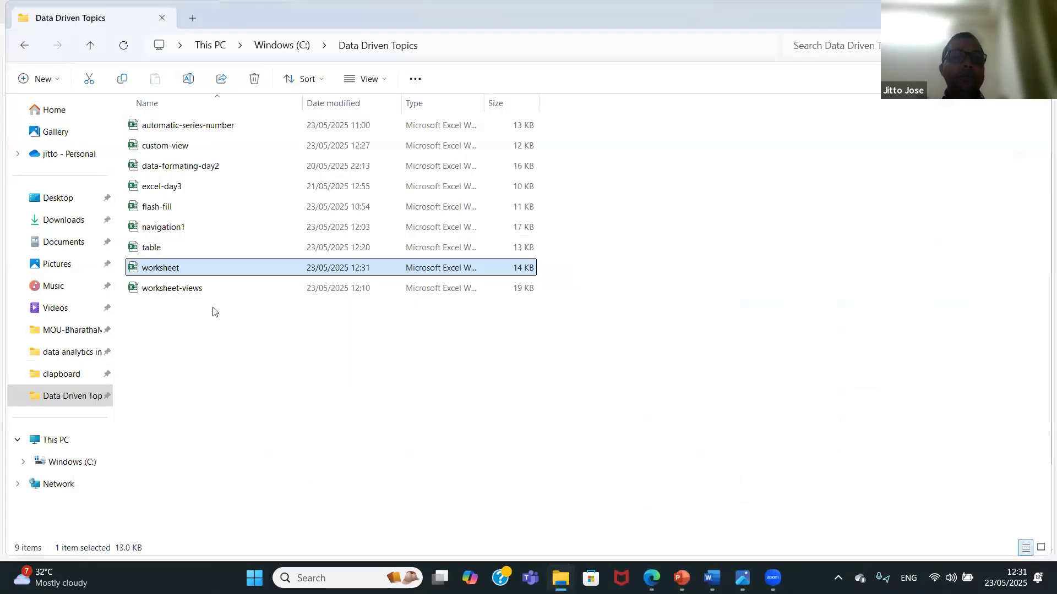
double_click(223, 126)
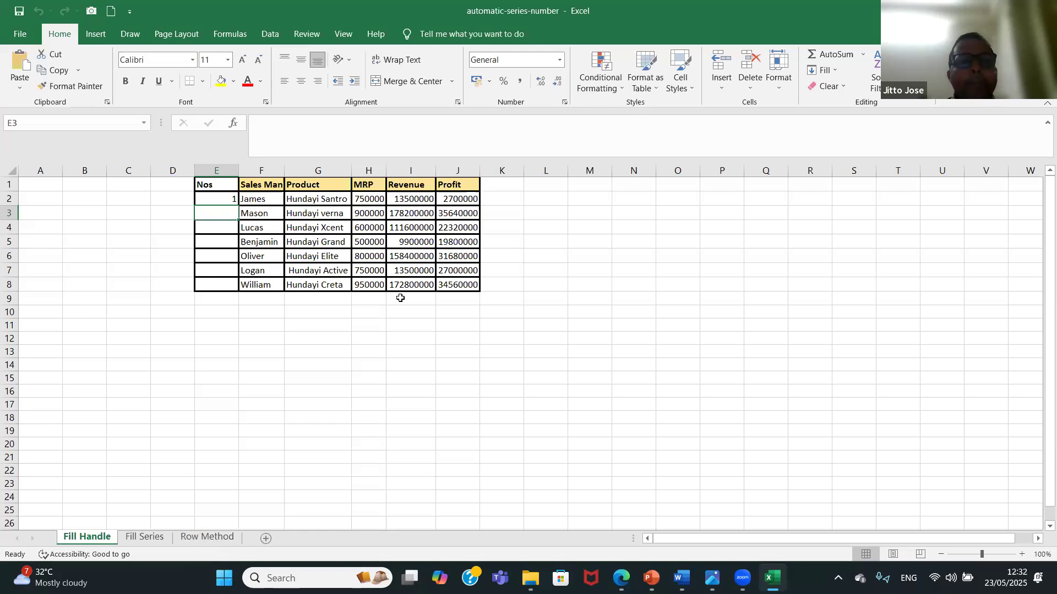
Enter 2 in E3 and auto-fill the number series from E2:E3 down to E8.
left_click(224, 199)
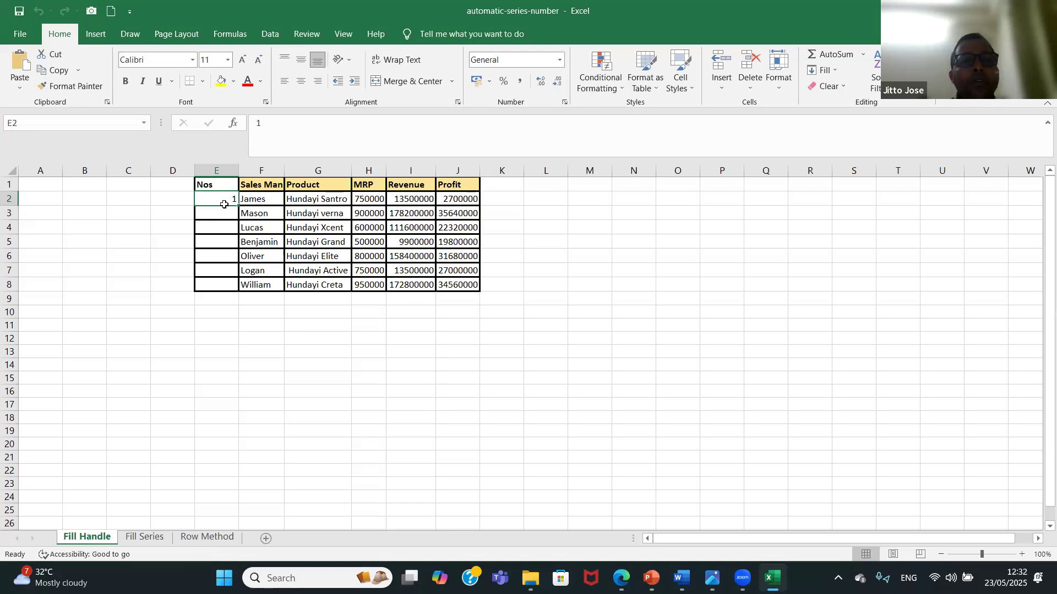
left_click(227, 216)
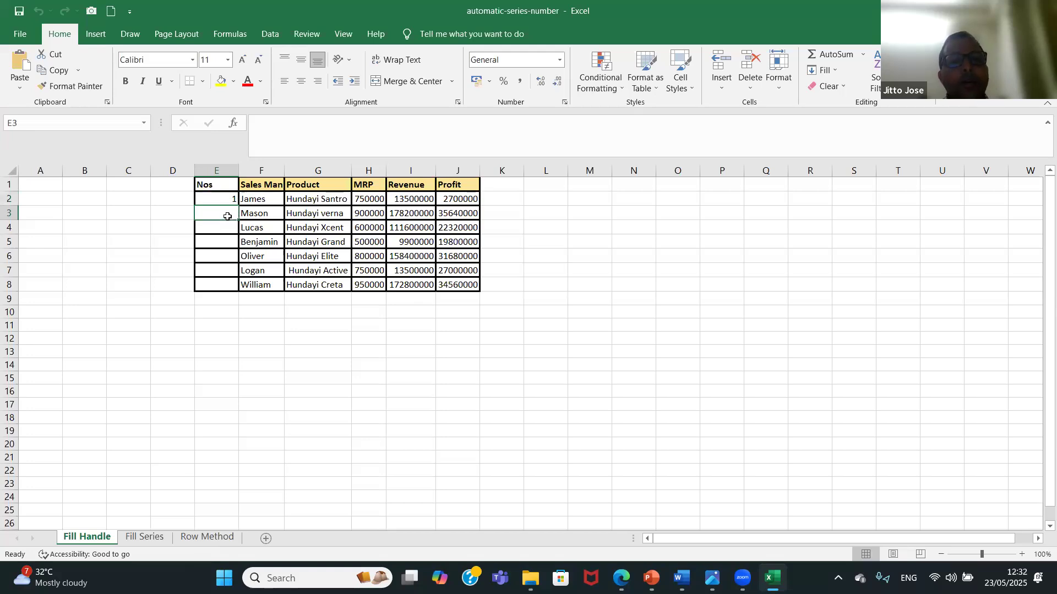
type("2")
key("Return")
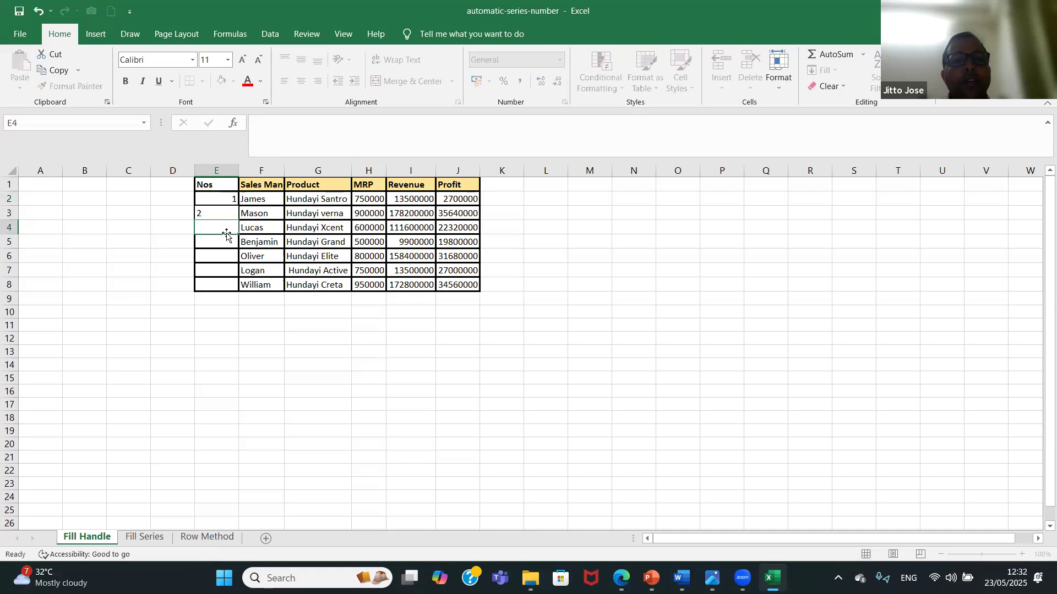
left_click_drag(223, 197, 227, 215)
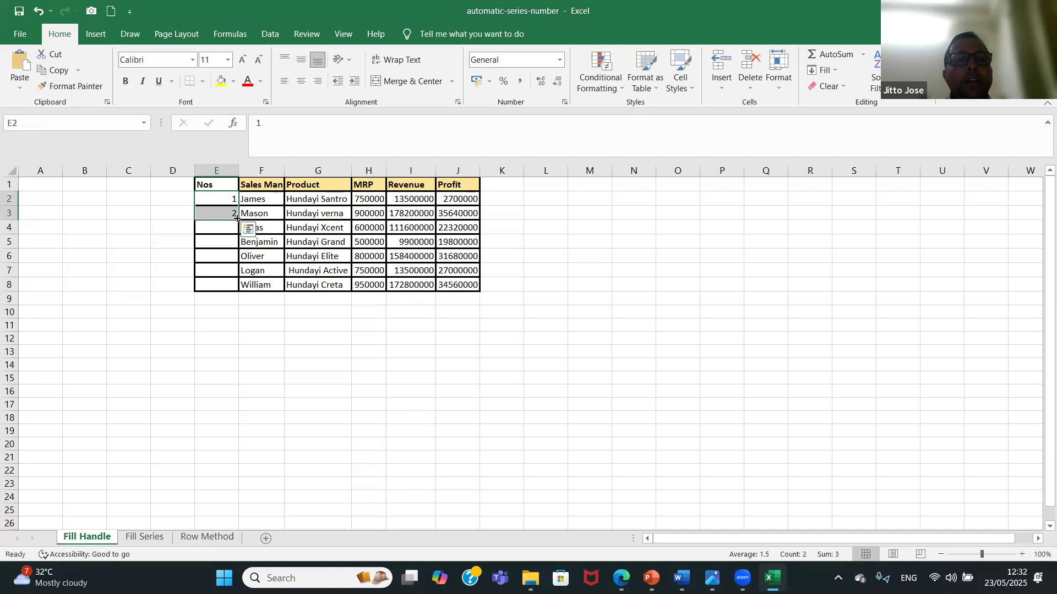
double_click(236, 218)
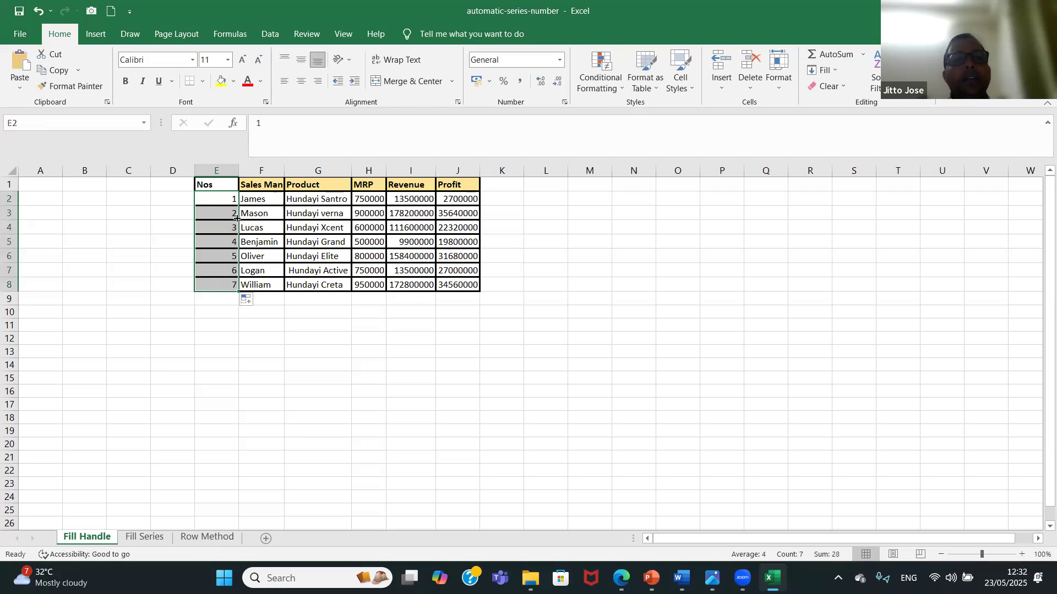
left_click(226, 364)
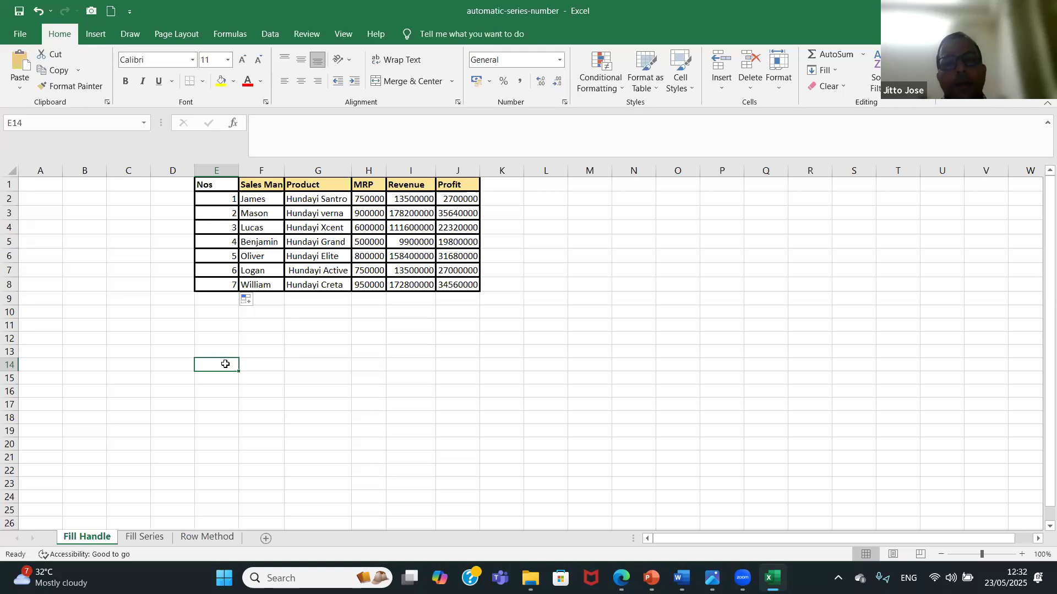
Undo the number series fill and clear the value in E3.
key("ctrl+z")
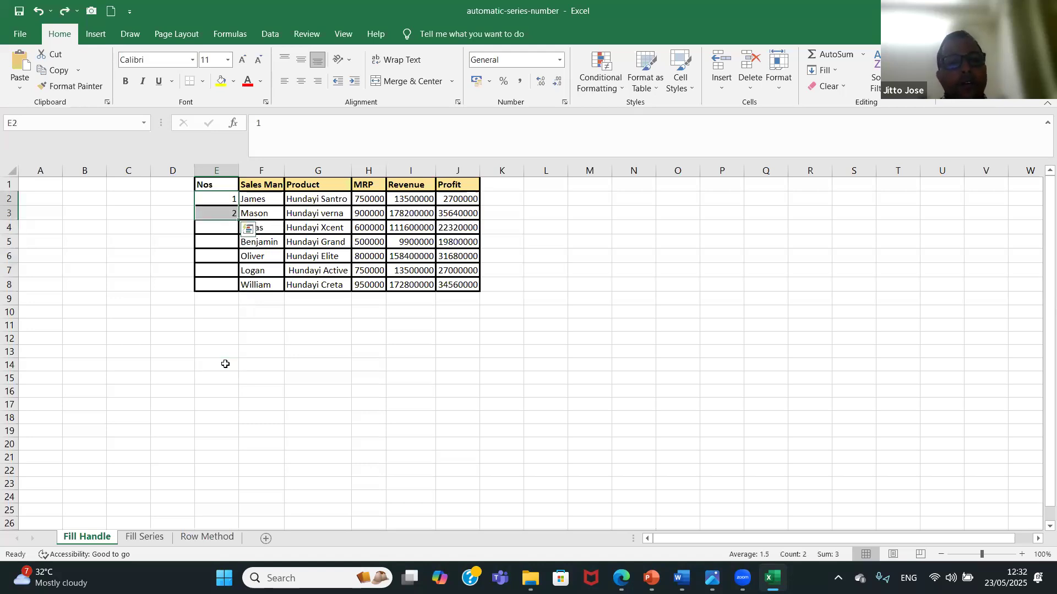
left_click(221, 213)
key("Delete")
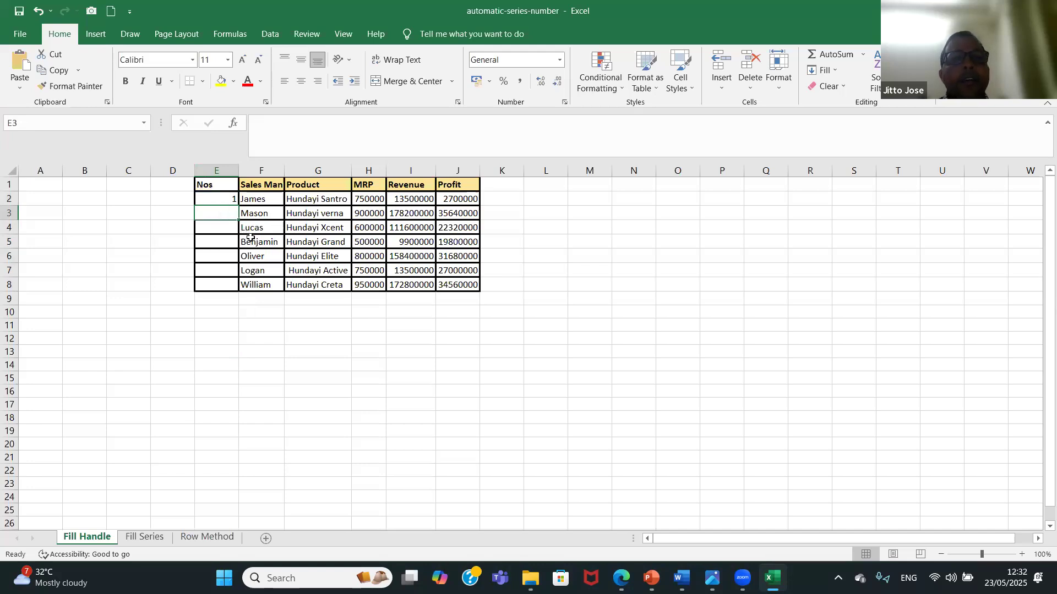
Clear the record in F5:J5 on the Fill Handle sheet, leaving its row blank.
left_click_drag(255, 241, 451, 240)
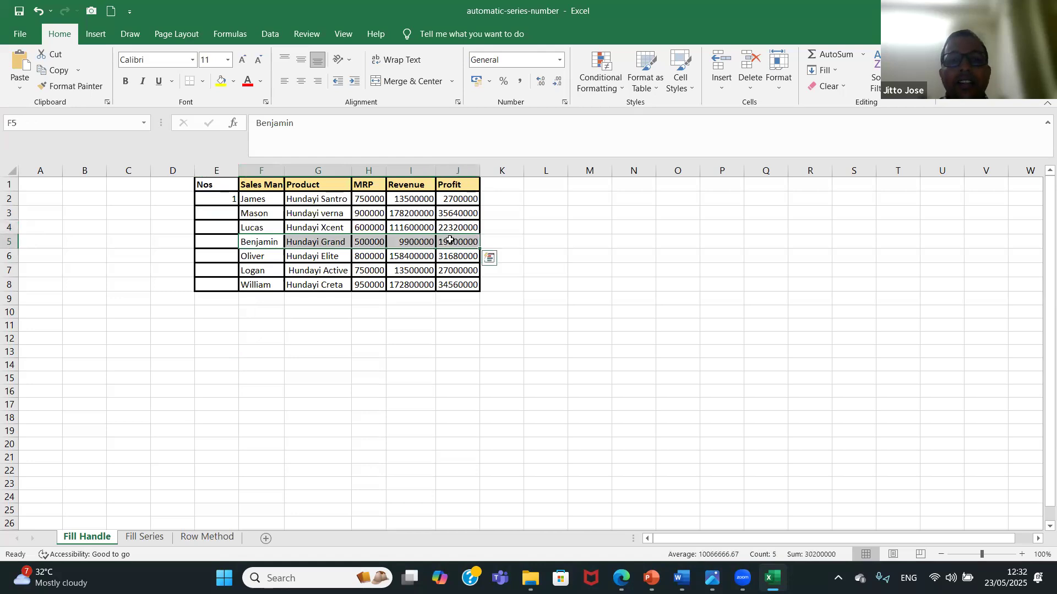
key("Delete")
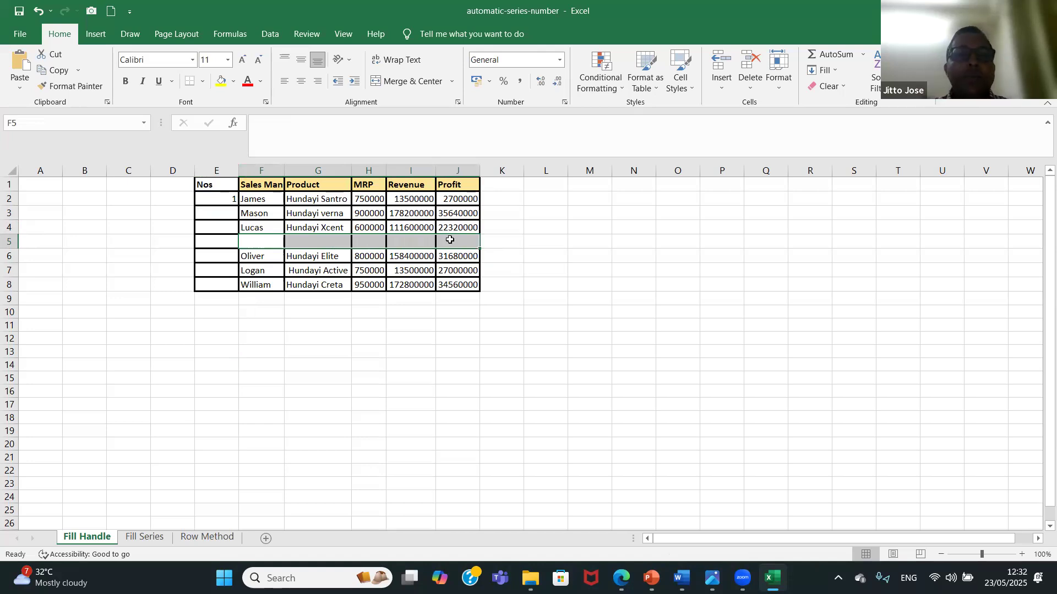
Enter 2 in E3 and auto-fill the number series from E2:E3 down to E4.
left_click(213, 201)
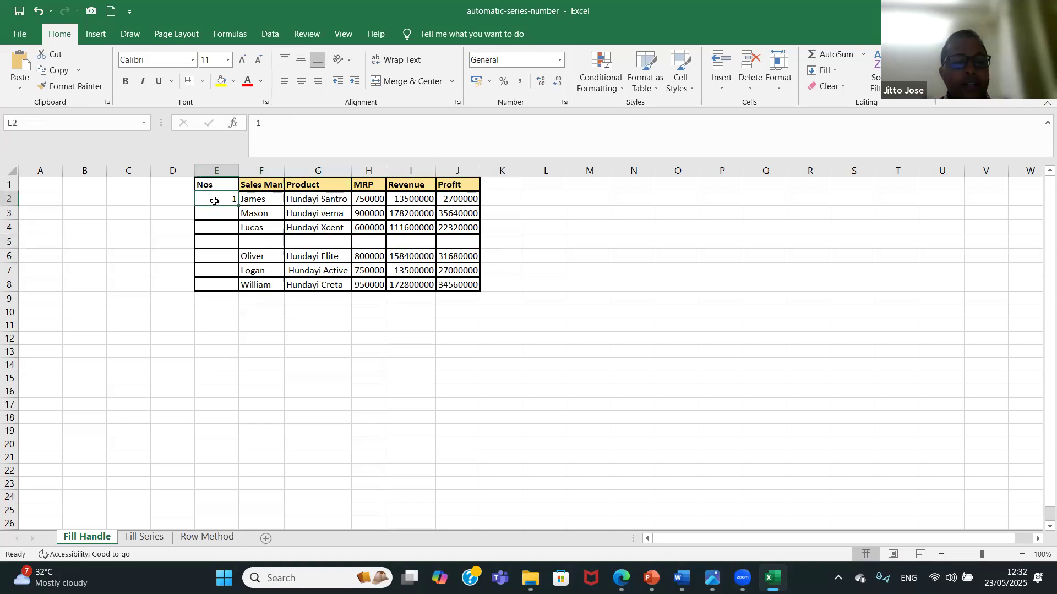
double_click(214, 201)
left_click(219, 213)
type("w2")
key("BackSpace")
key("BackSpace")
type("2")
left_click(219, 230)
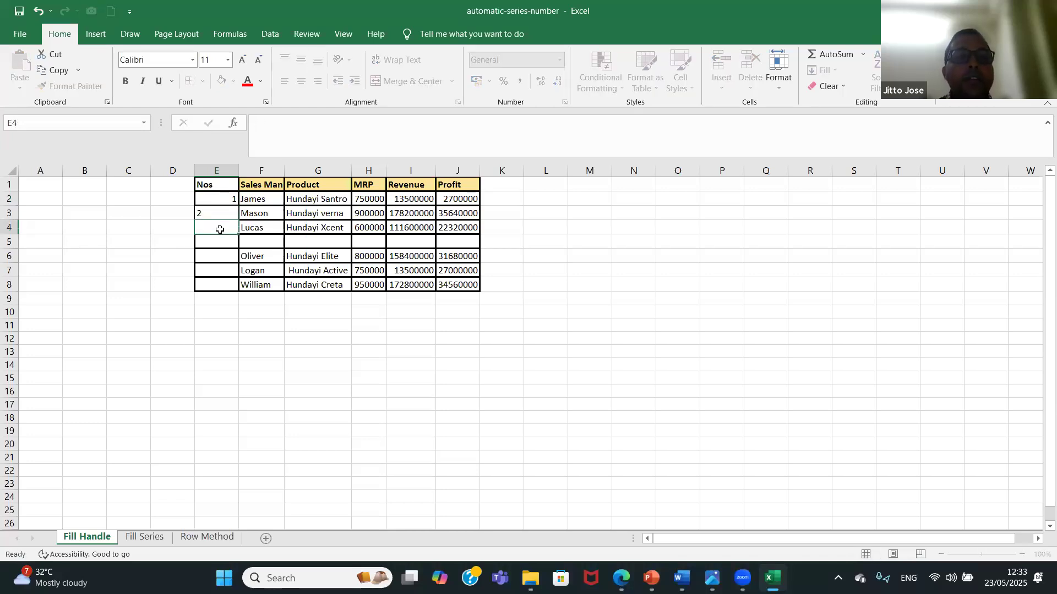
left_click_drag(222, 199, 236, 230)
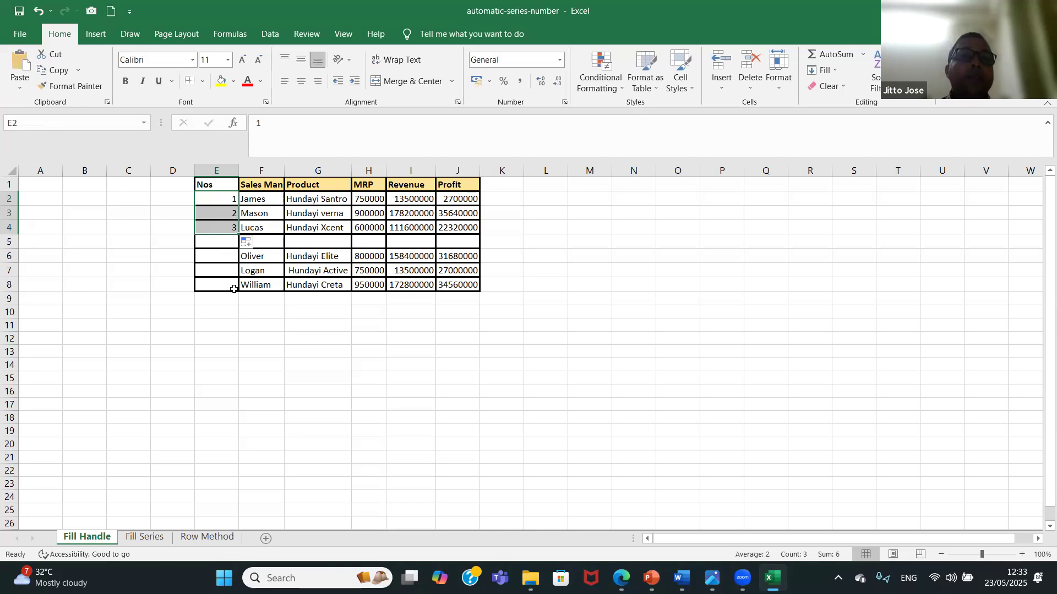
On the Fill Series sheet, enter the header "No." in E1.
left_click(145, 537)
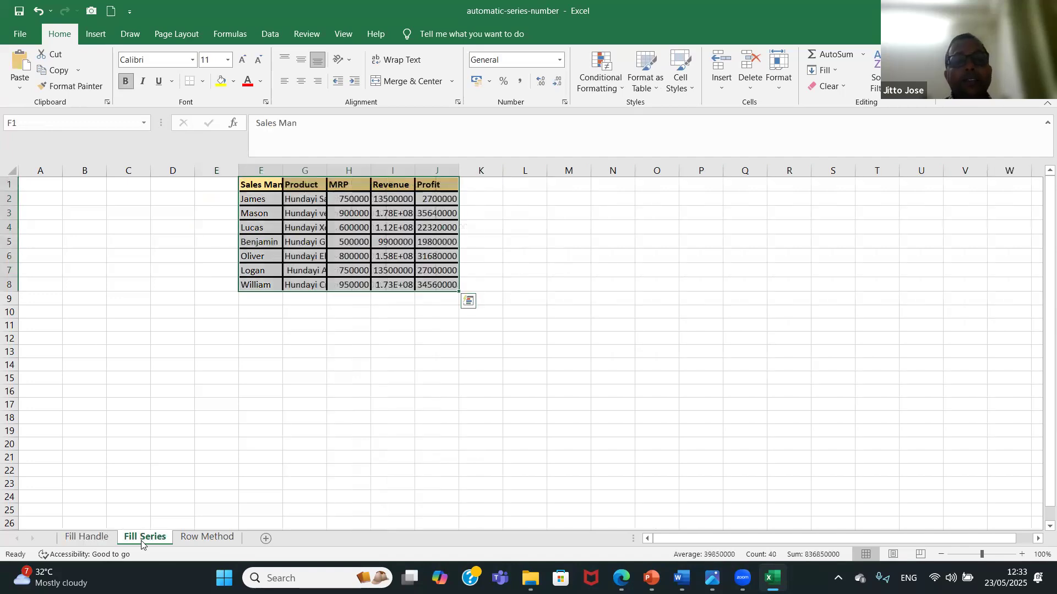
left_click(230, 186)
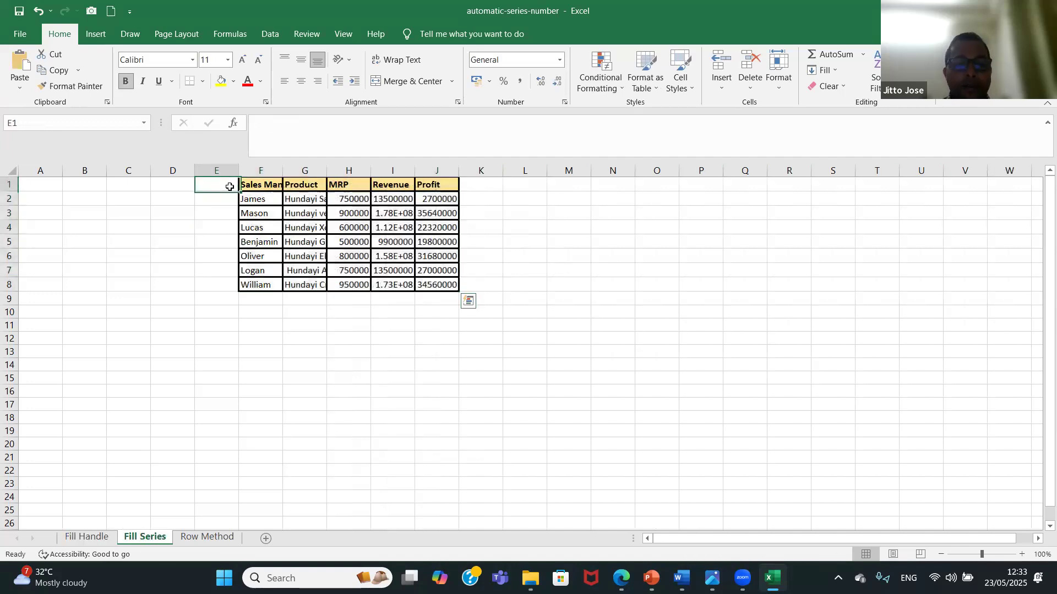
type("No.")
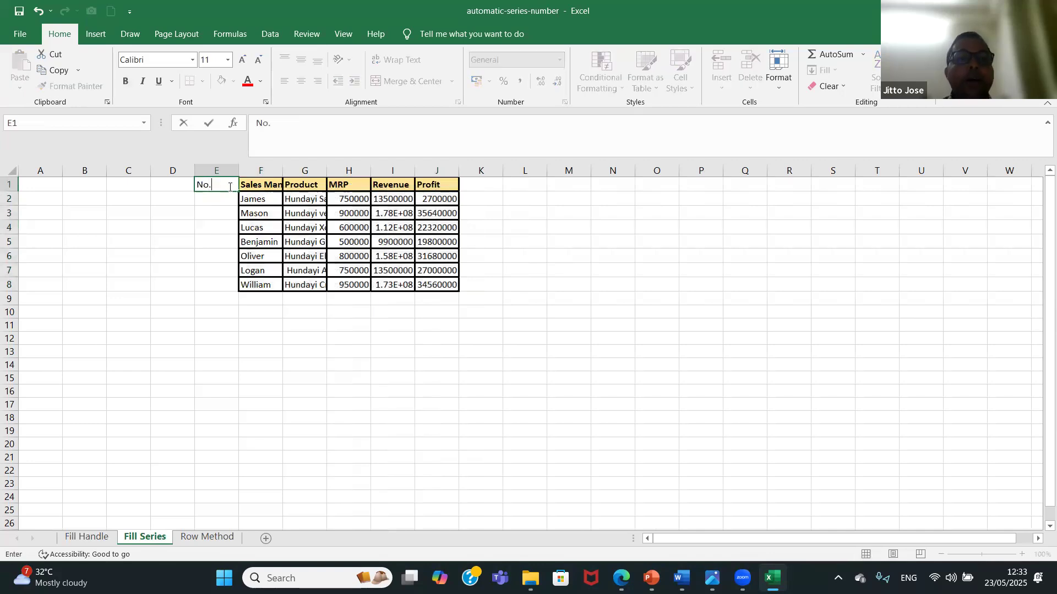
key("Return")
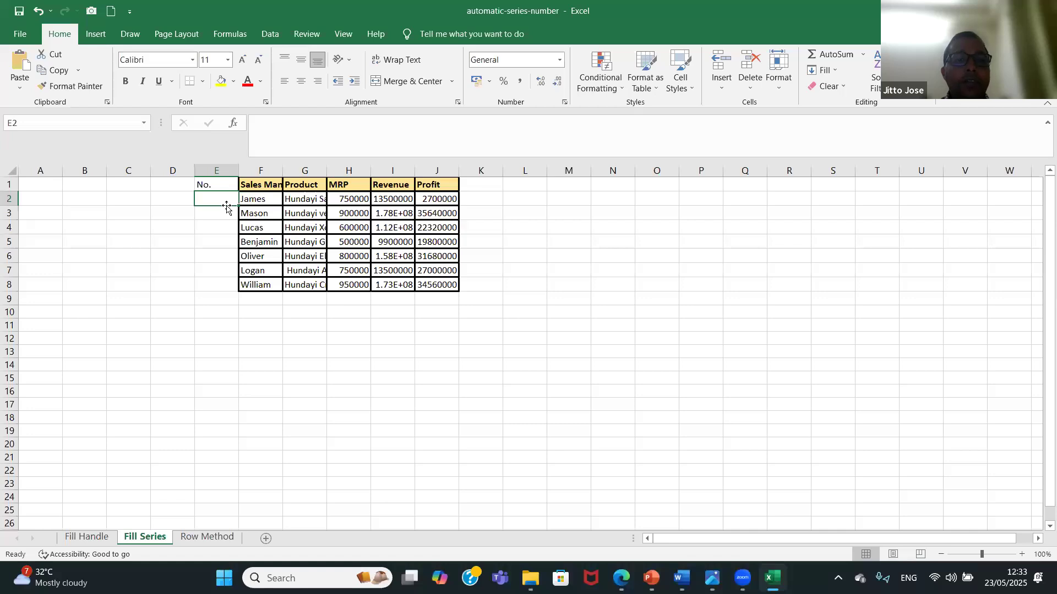
Apply All Borders to the range E1:F8.
left_click_drag(228, 185, 246, 285)
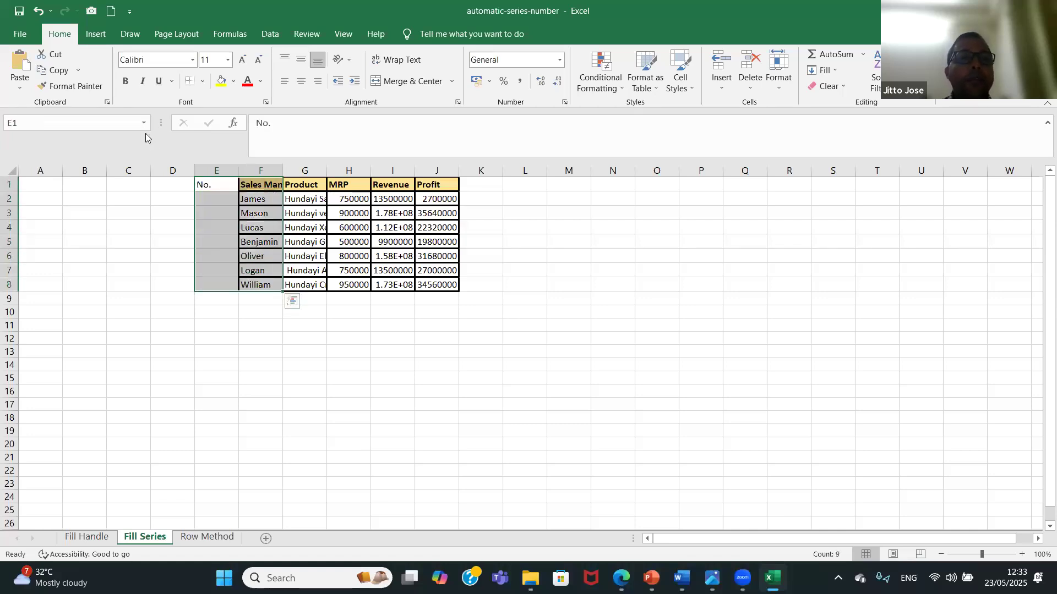
left_click(203, 81)
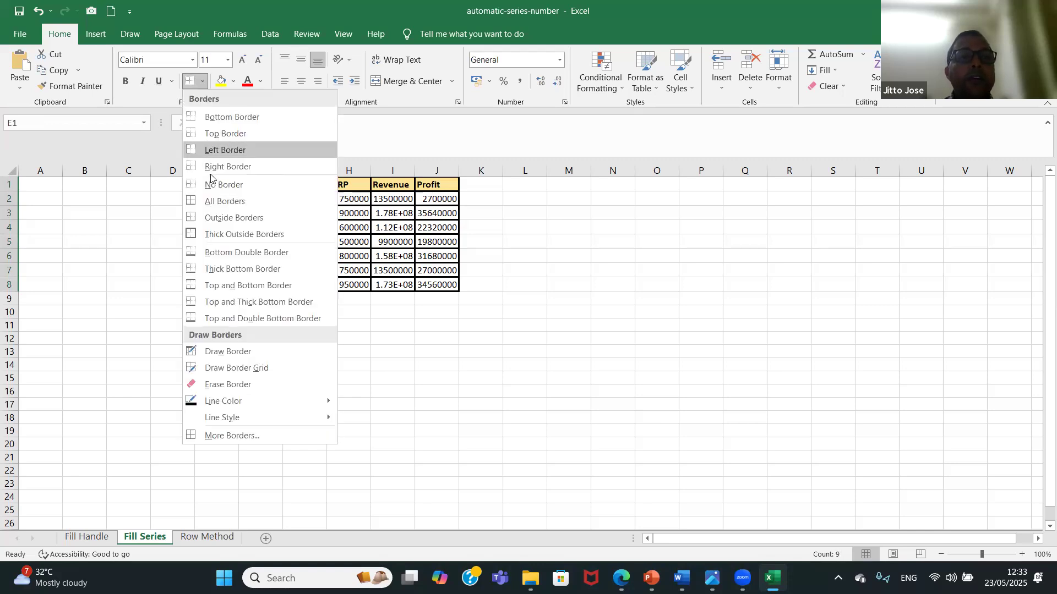
left_click(216, 200)
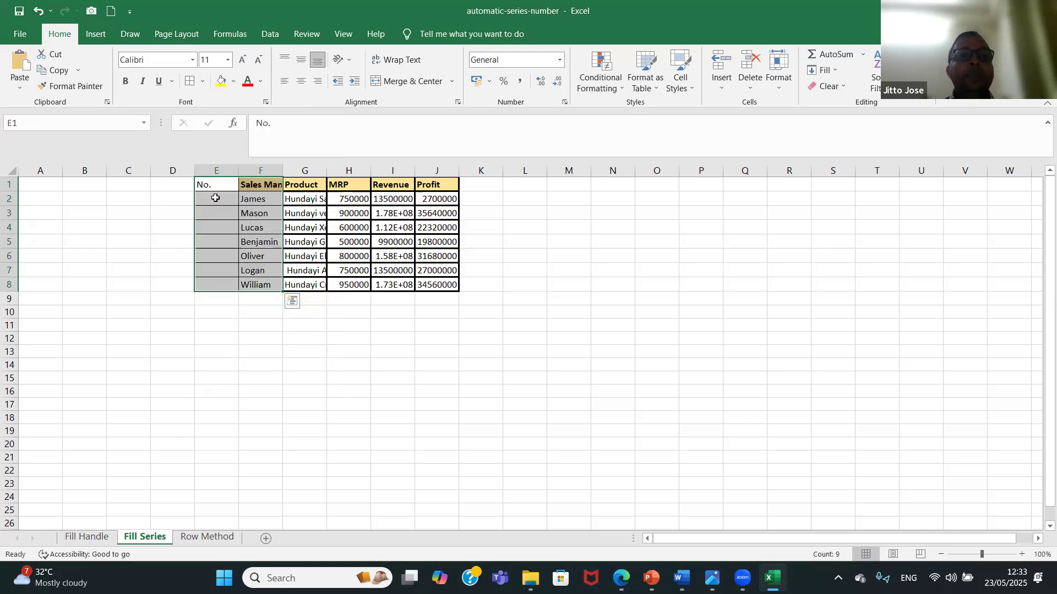
Copy the formatting of the Sales Man header in F1 onto the No. header in E1.
left_click(217, 183)
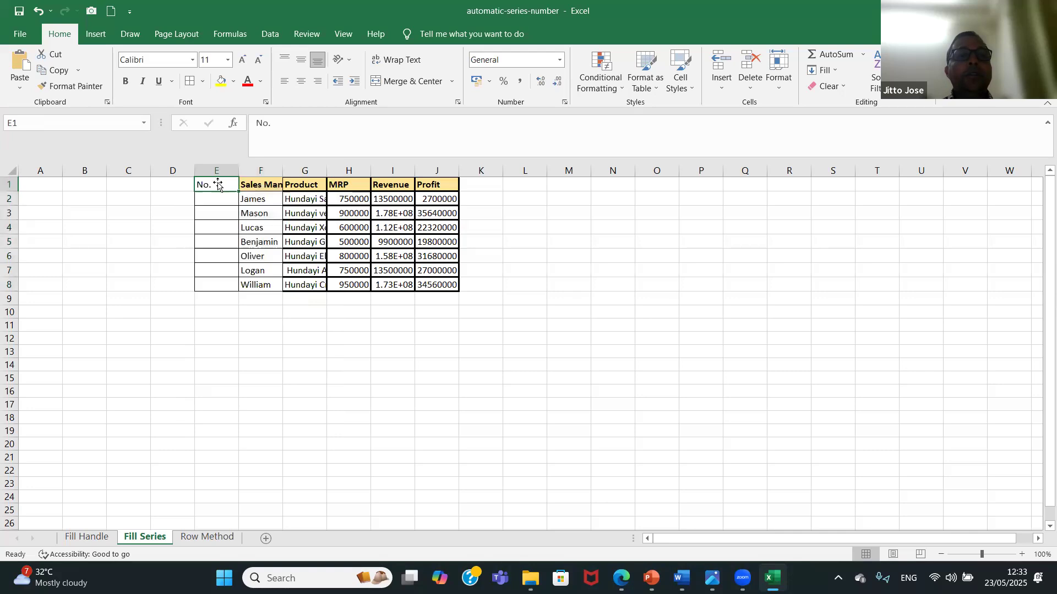
left_click(256, 186)
left_click(70, 86)
left_click(210, 183)
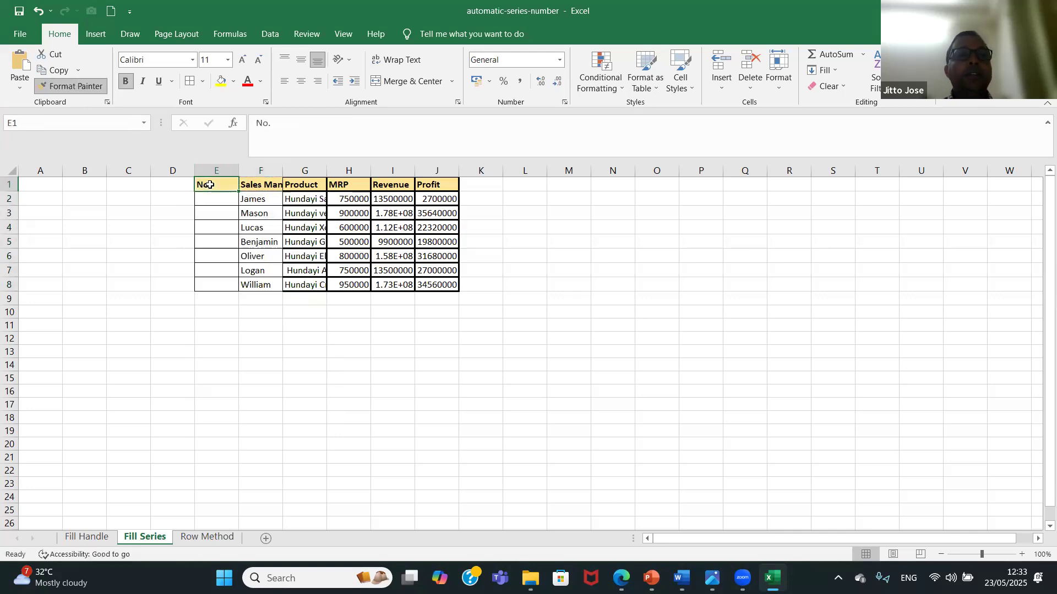
left_click(142, 236)
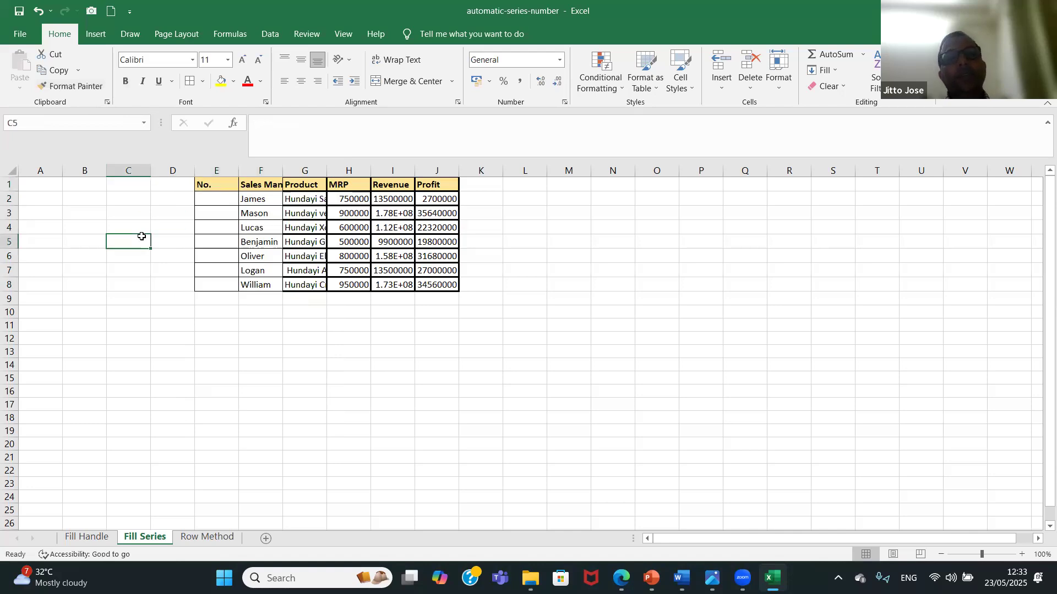
left_click(584, 359)
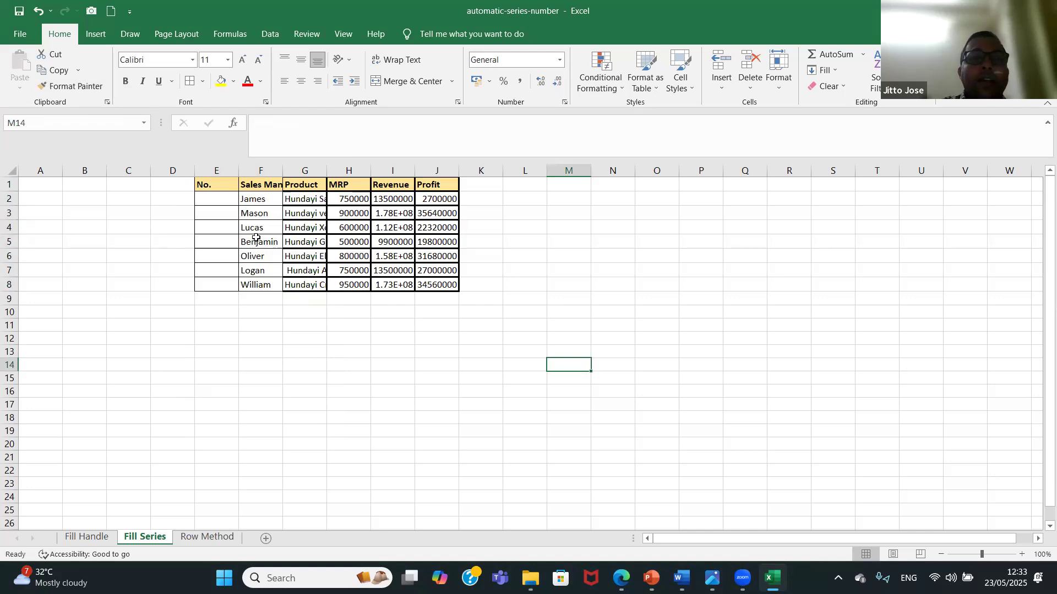
Clear the record in F5:J5 and enter 1 in E2 as the first serial number.
left_click_drag(256, 237, 430, 237)
key("Delete")
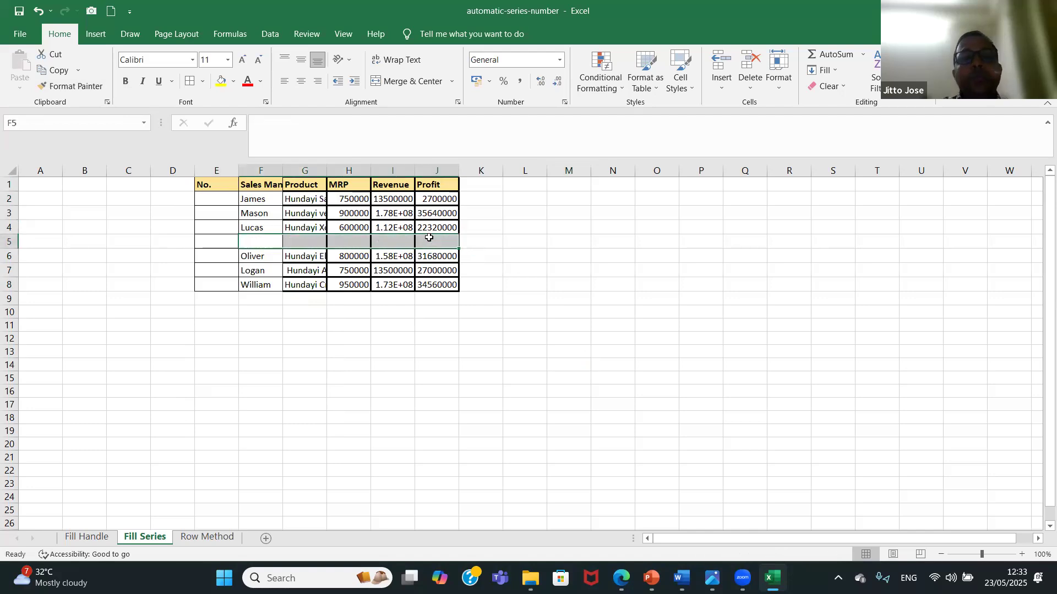
left_click(223, 195)
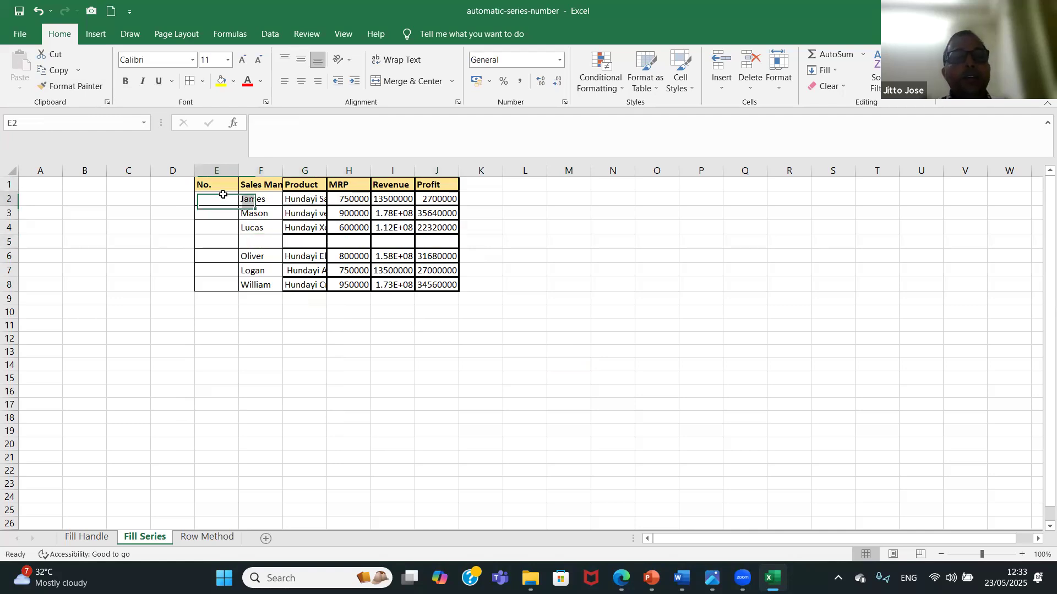
type("1")
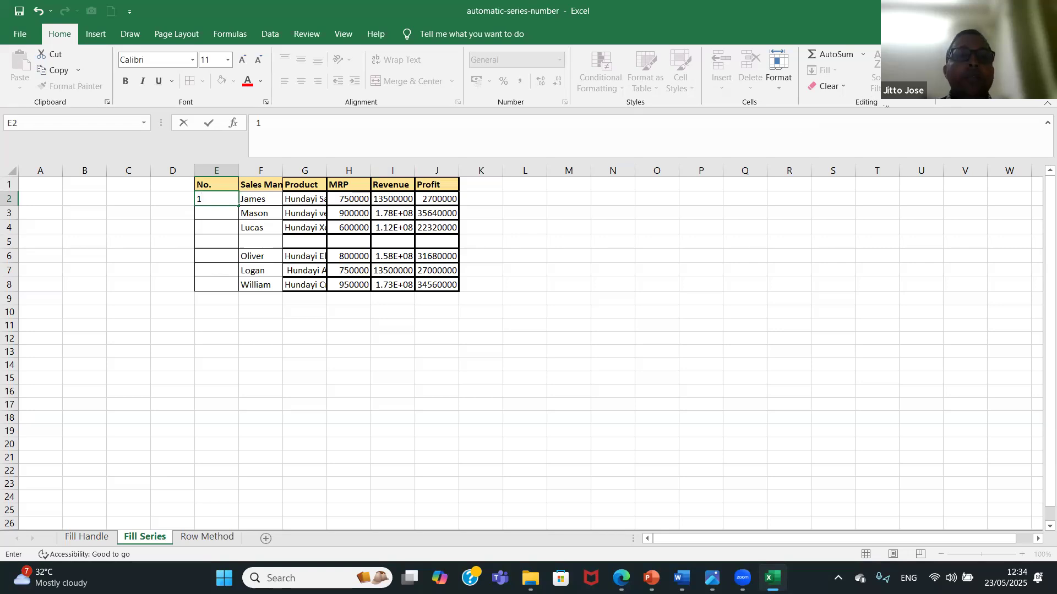
left_click(226, 226)
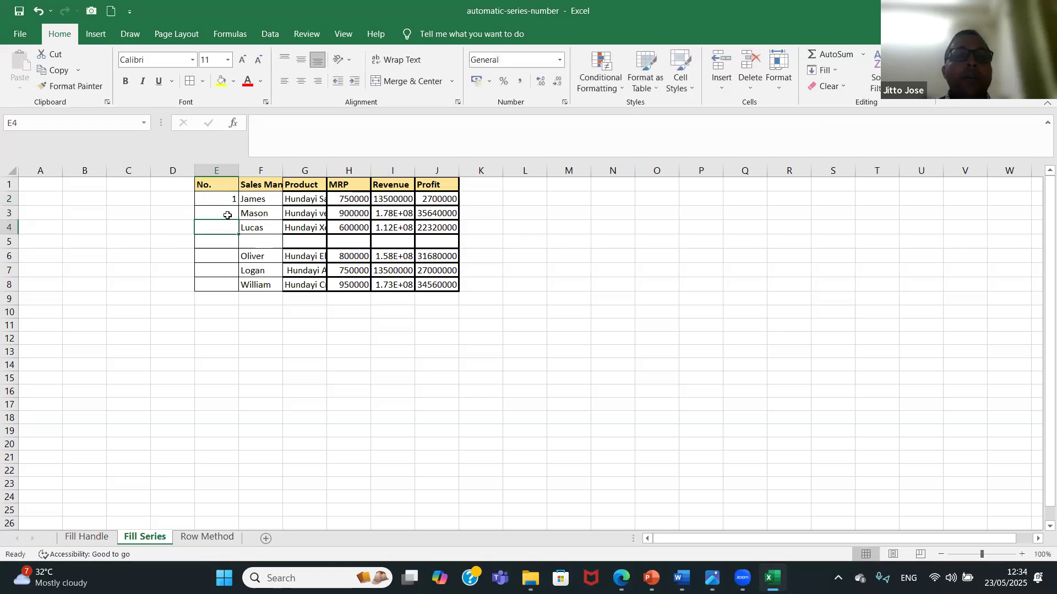
left_click(227, 216)
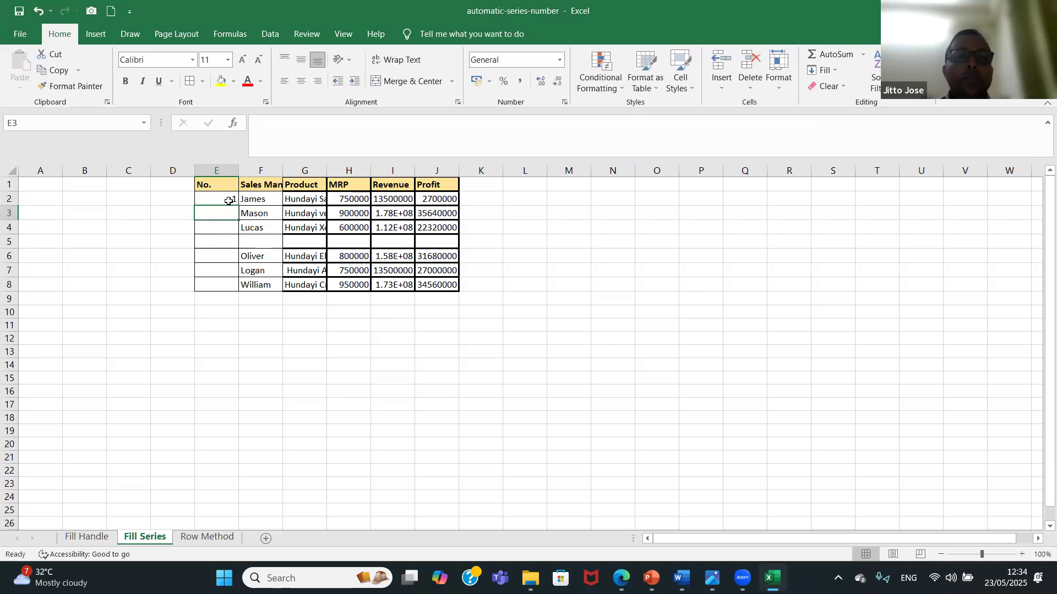
Fill a linear series down the column from the 1 in E2, with step value 1 and stop value 7.
left_click(229, 200)
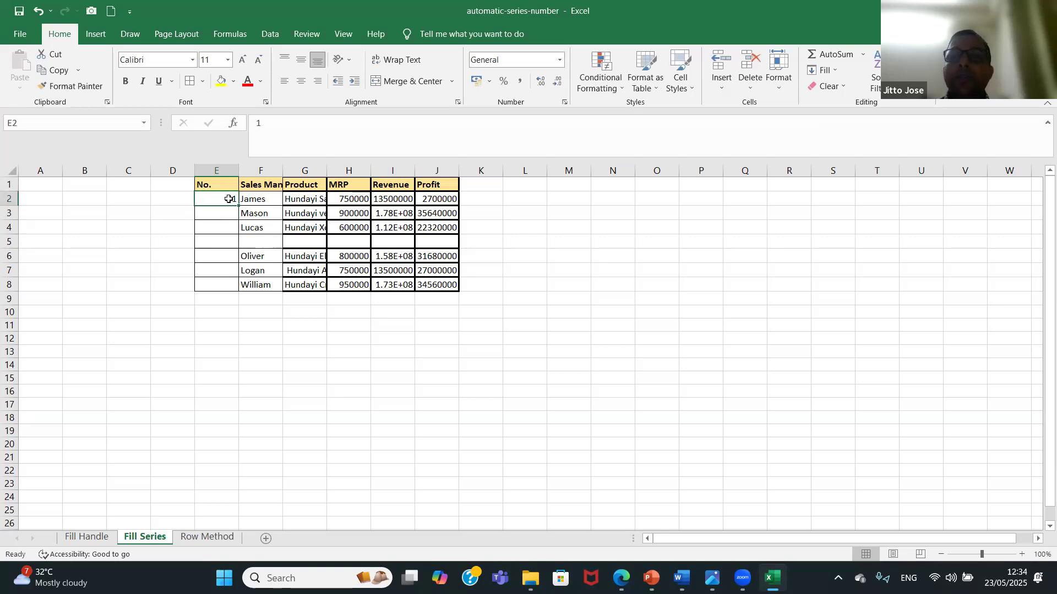
left_click(835, 72)
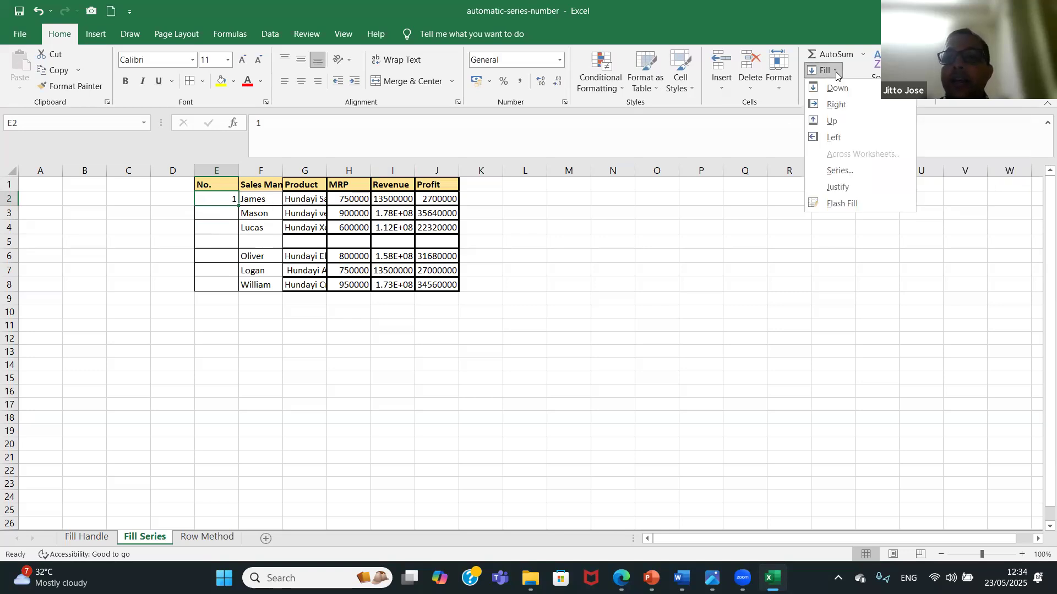
left_click(864, 170)
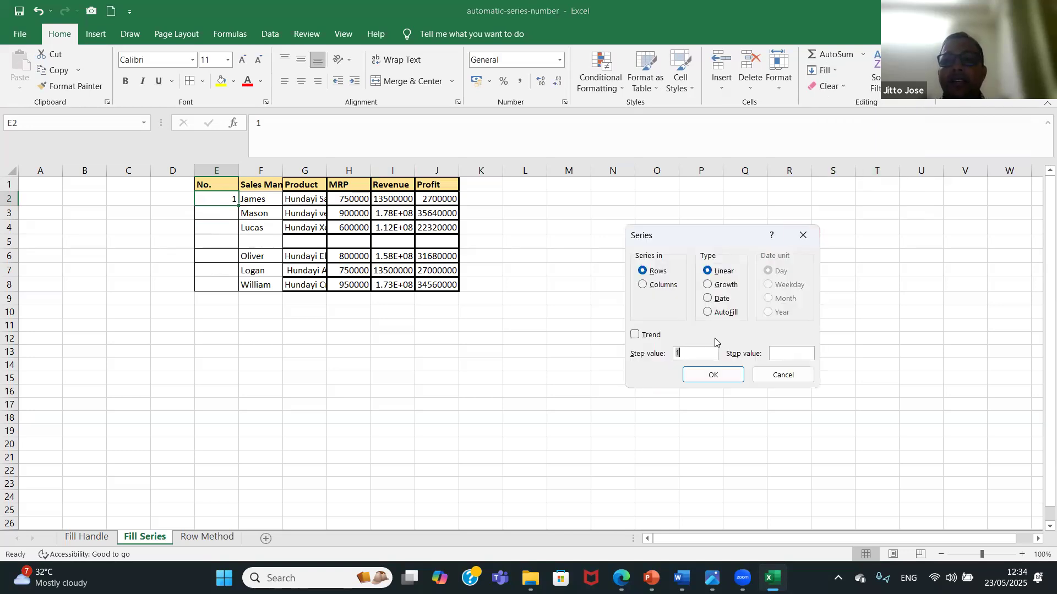
left_click(644, 287)
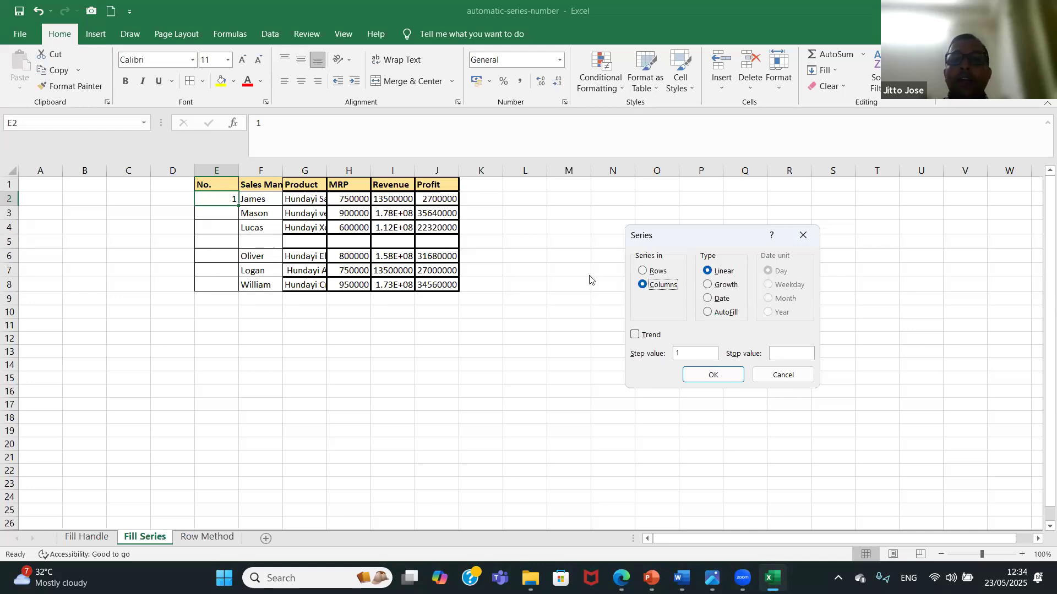
left_click(787, 355)
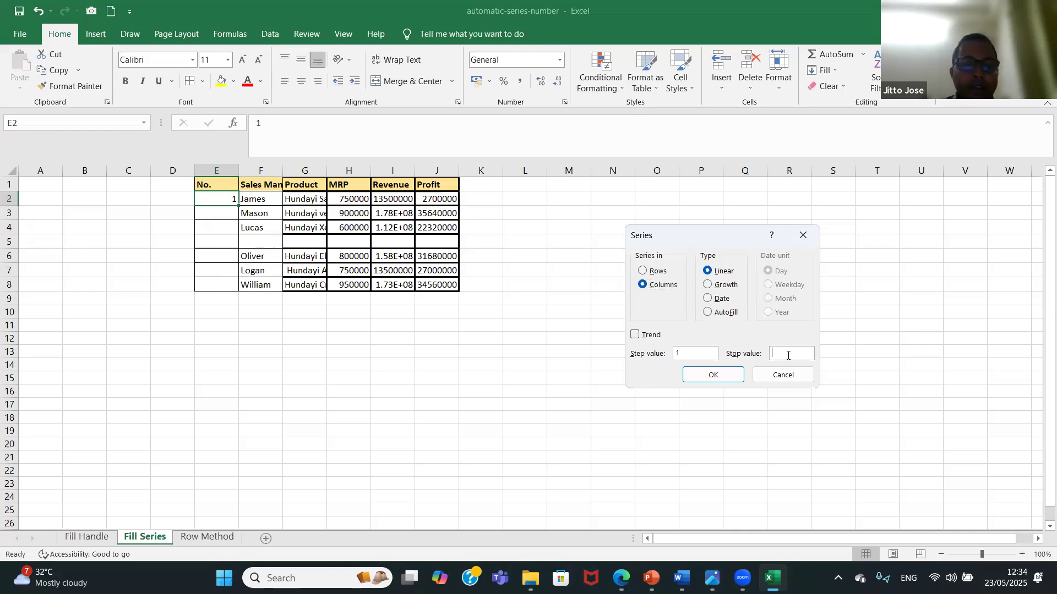
type("7")
left_click(716, 376)
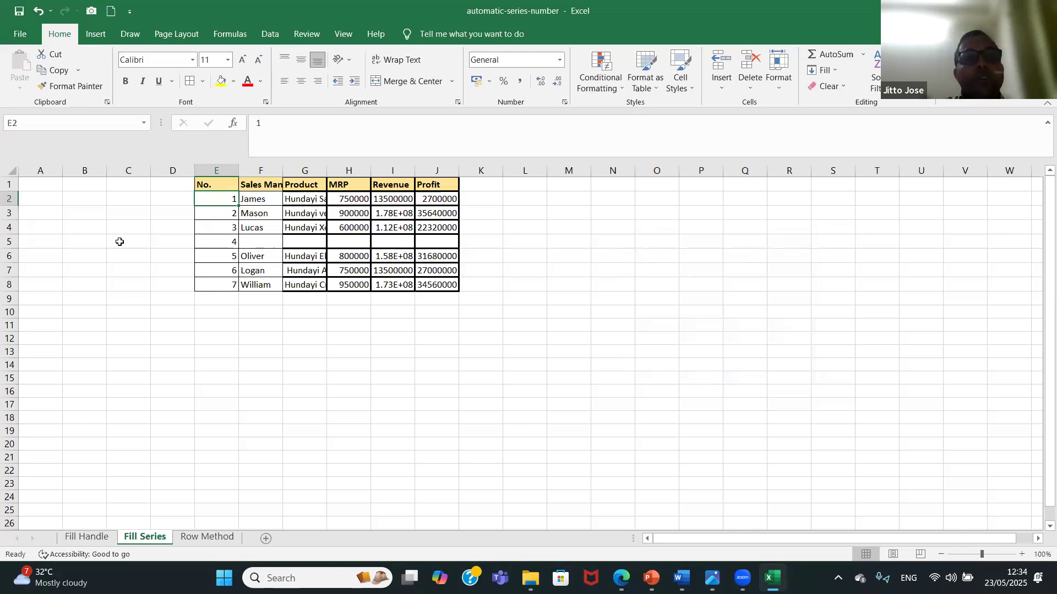
Delete row 7 from the Fill Series sheet.
left_click(11, 255)
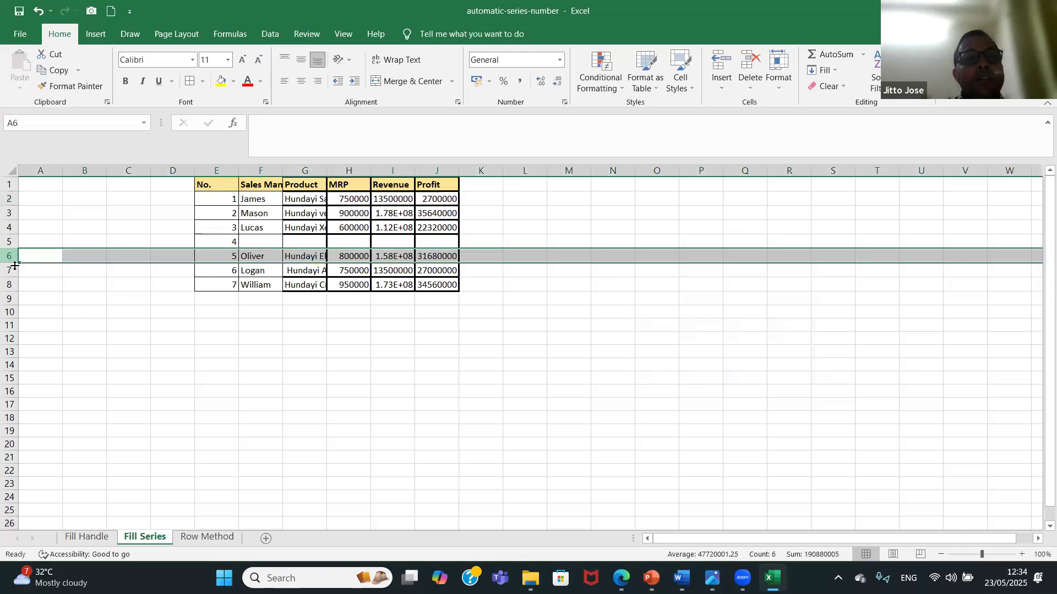
left_click(9, 270)
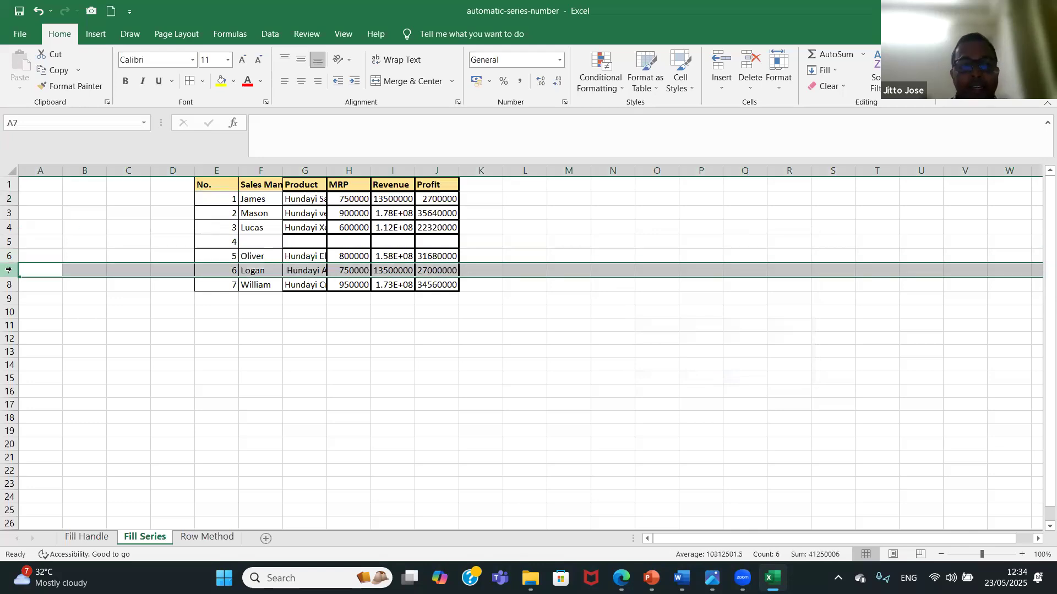
right_click(9, 269)
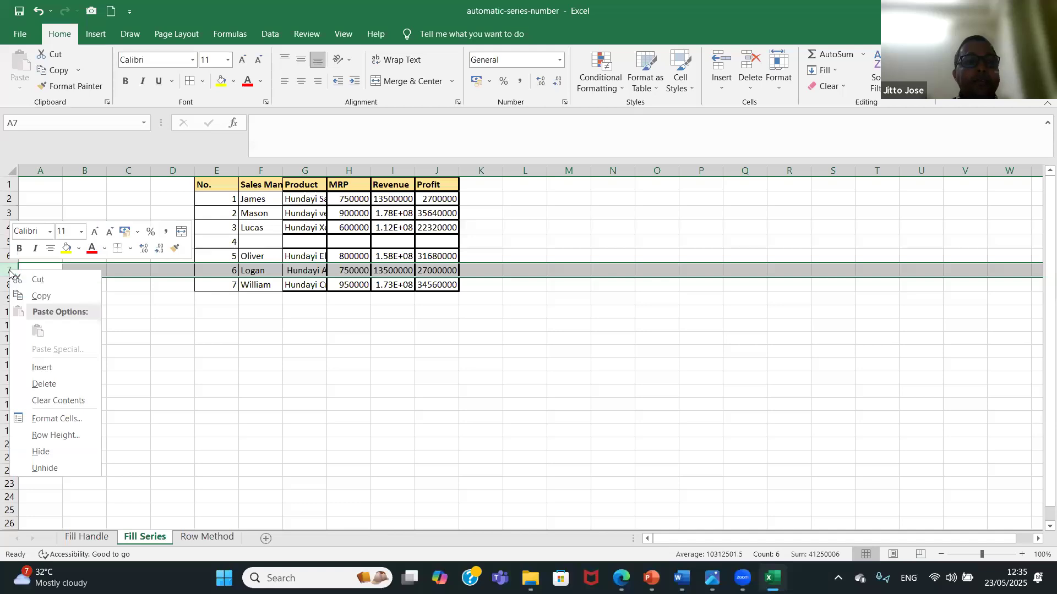
left_click(60, 384)
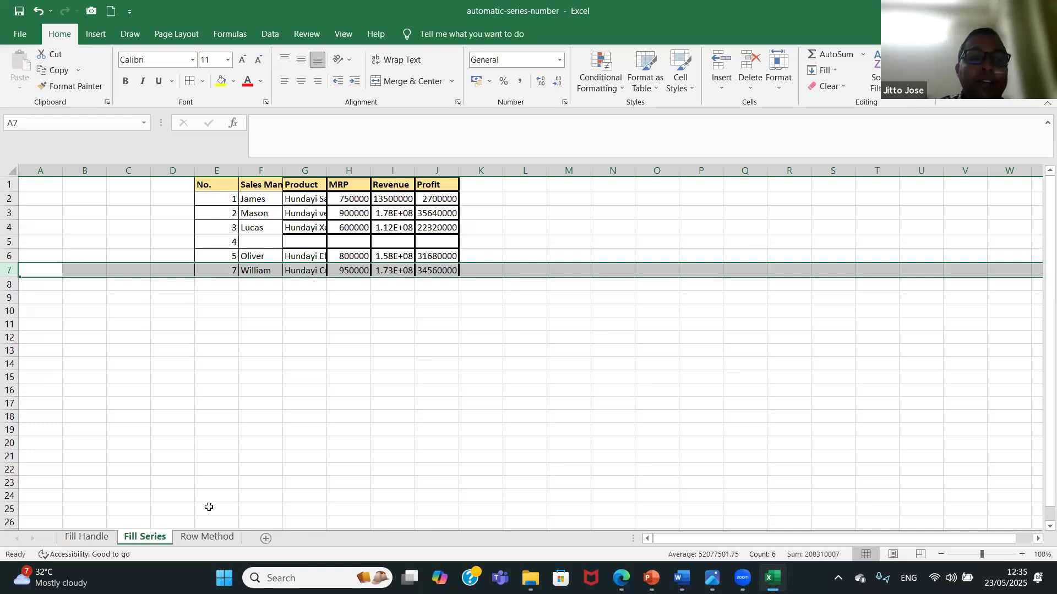
On the Row Method sheet, apply All Borders to the range E1:F8.
left_click(207, 538)
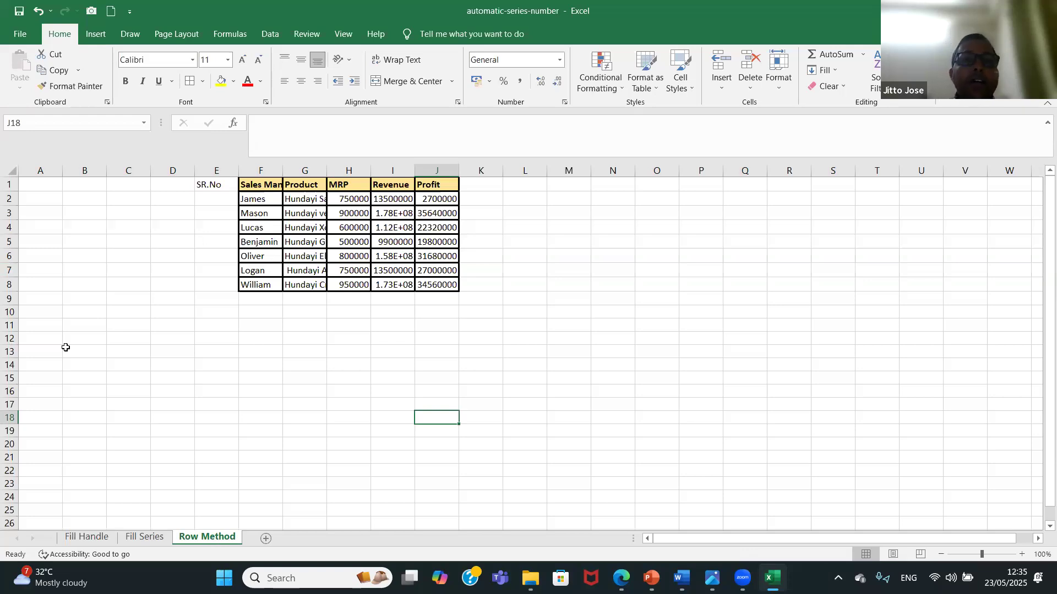
left_click_drag(216, 186, 279, 287)
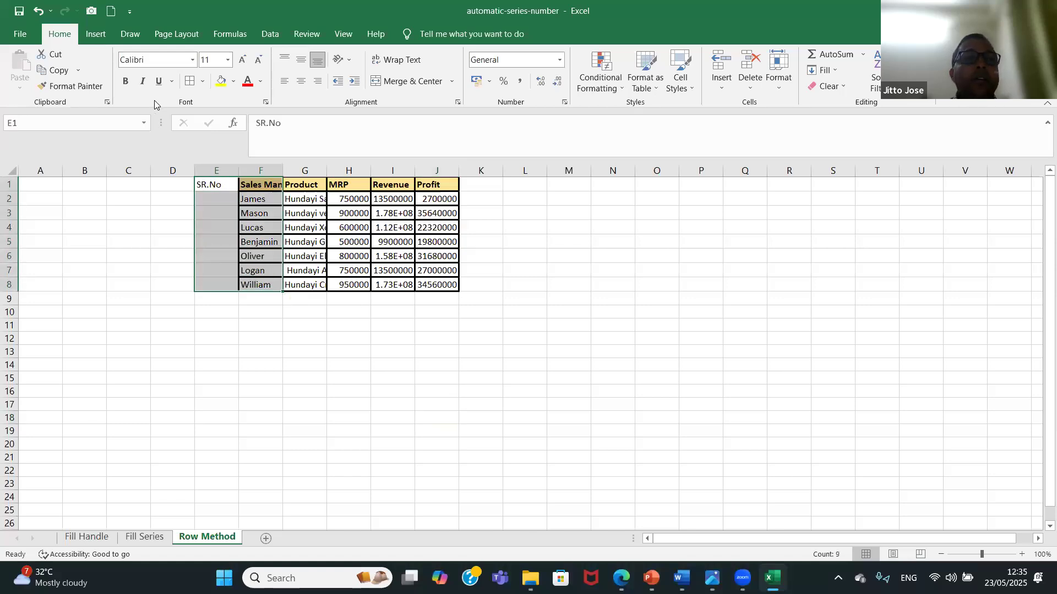
left_click(189, 82)
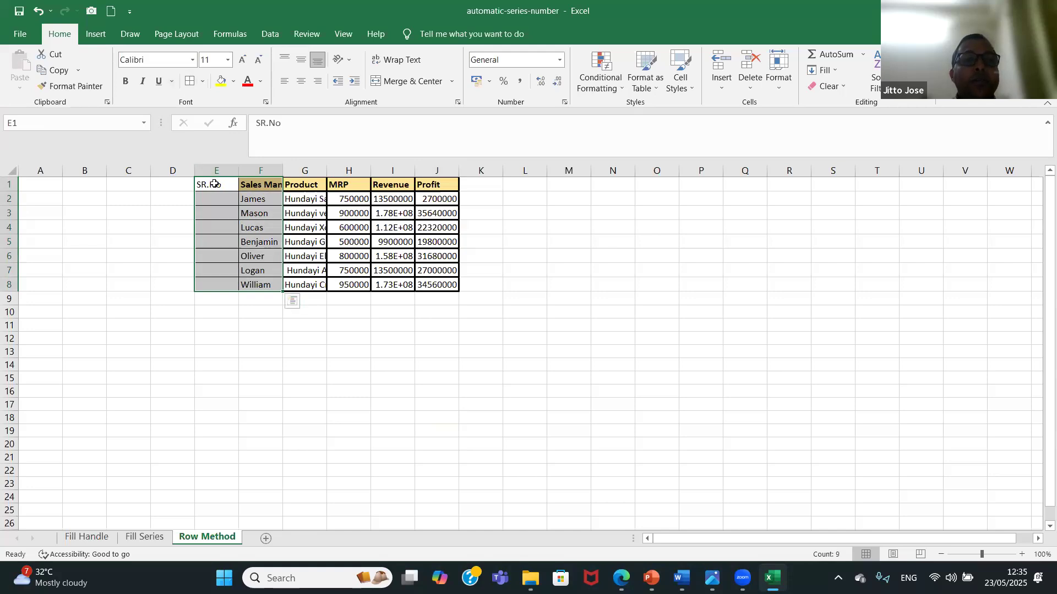
Copy the formatting of the Sales Man header in F1 onto the SR.No header in E1.
key("Right")
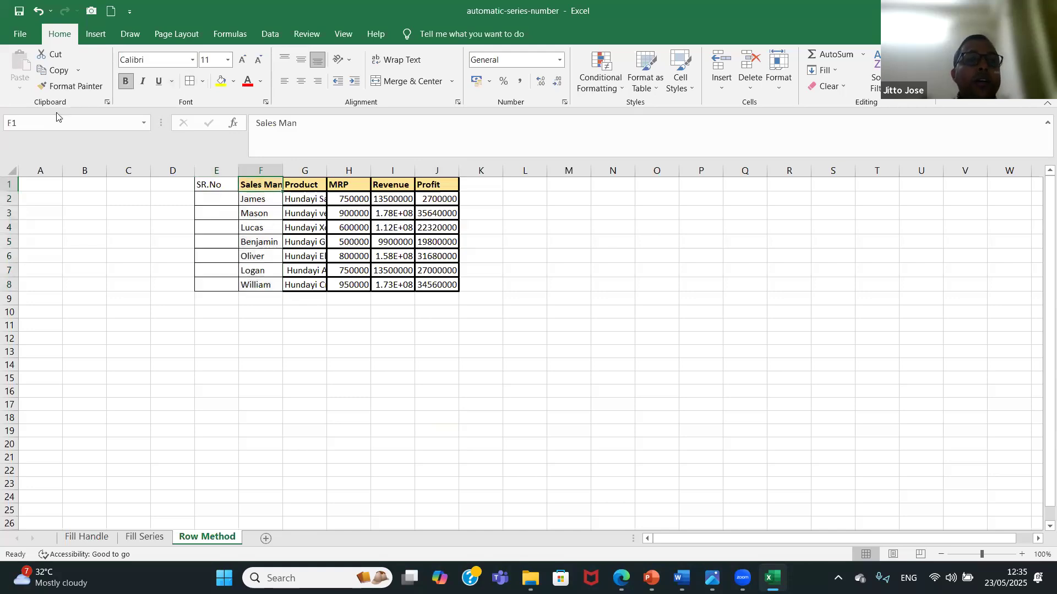
left_click(71, 86)
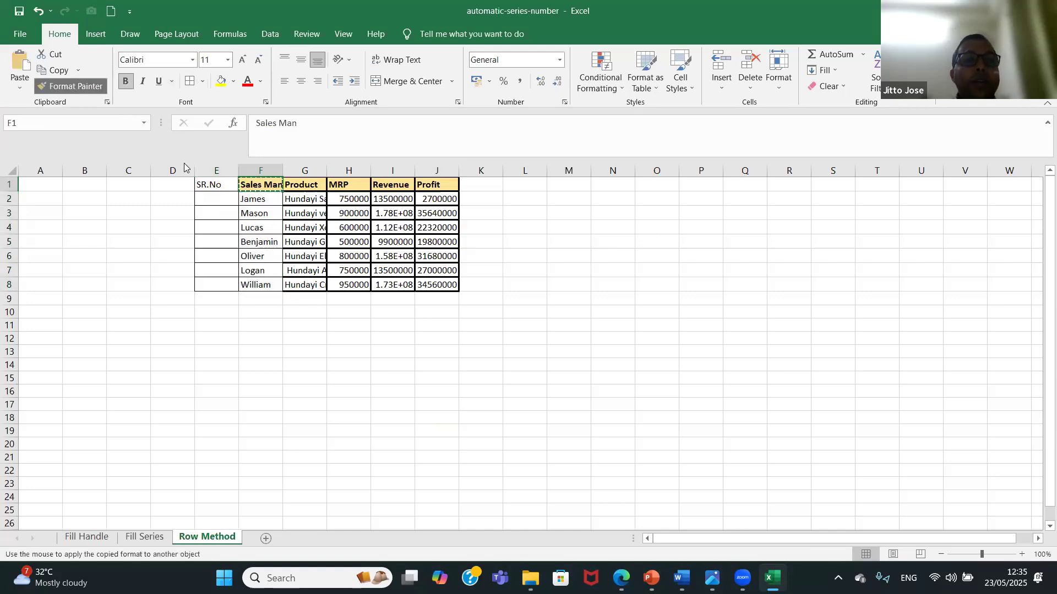
left_click(212, 183)
left_click(219, 231)
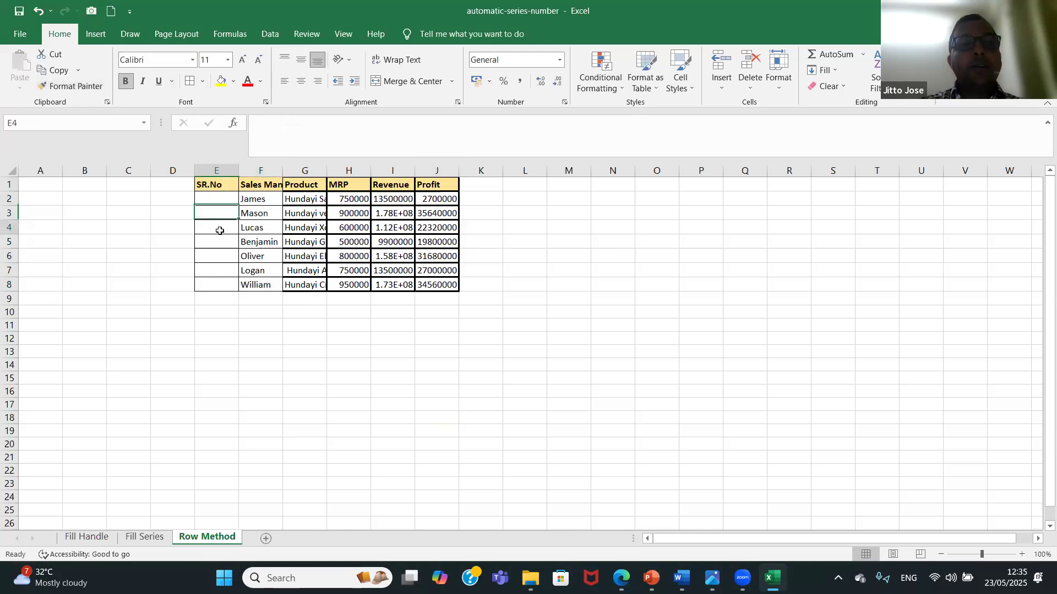
Enter the formula =ROW()-1 in E2 and fill it down through E8.
left_click(225, 202)
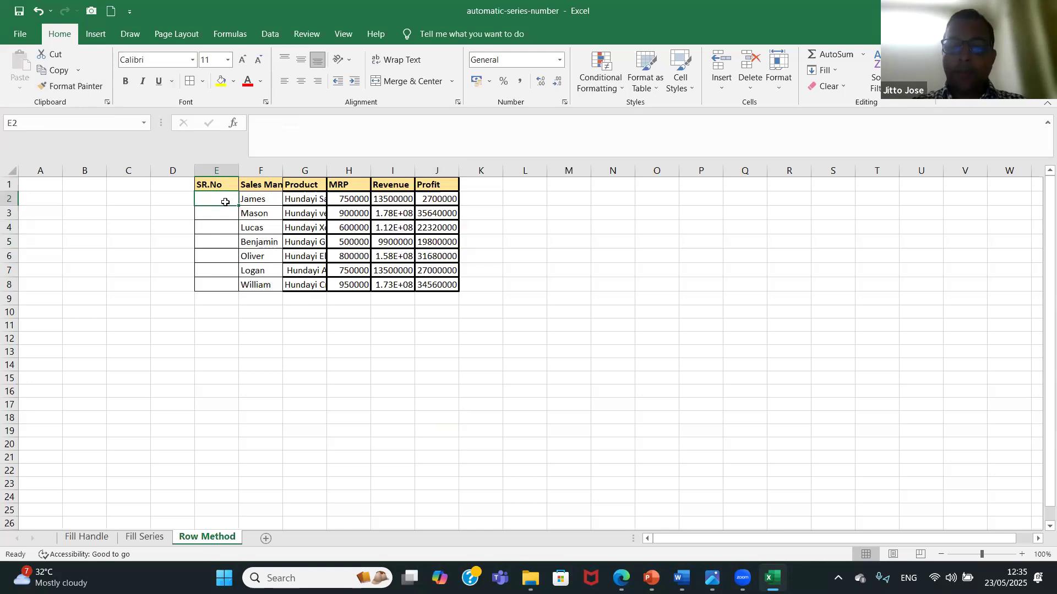
type("=")
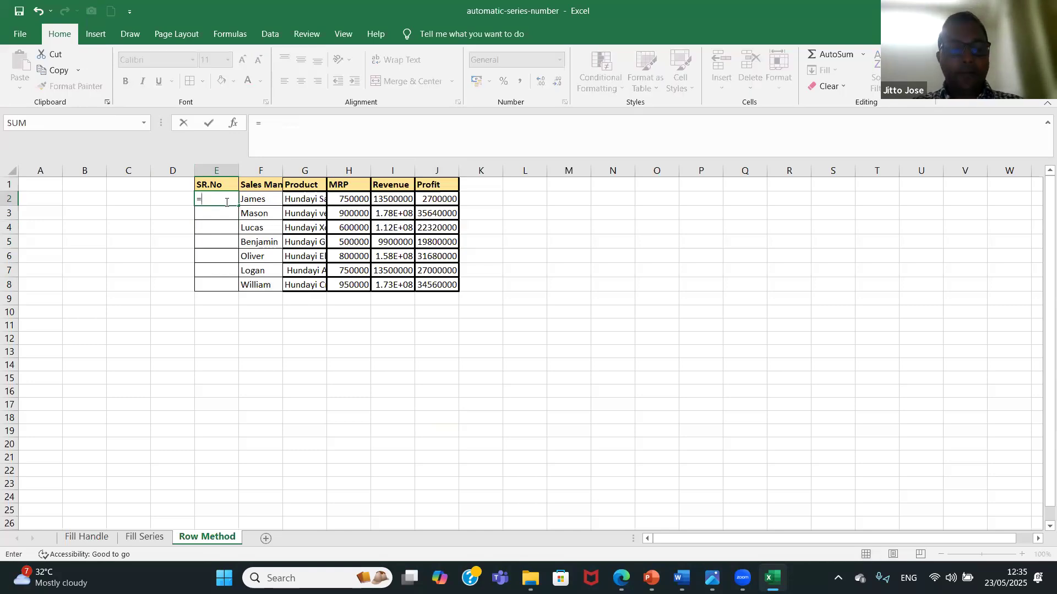
type("row")
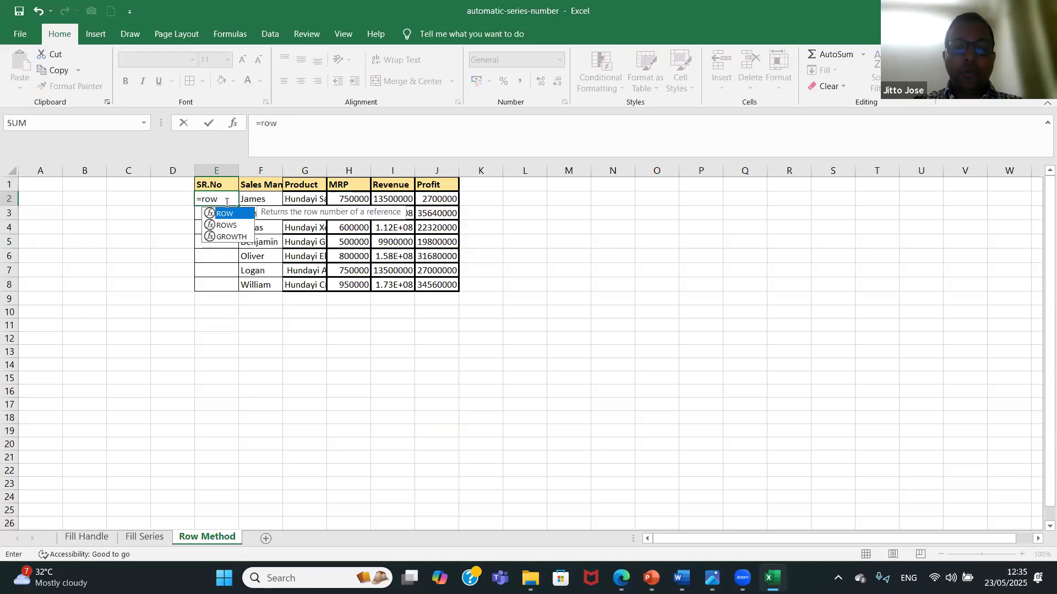
type("()-1")
key("Return")
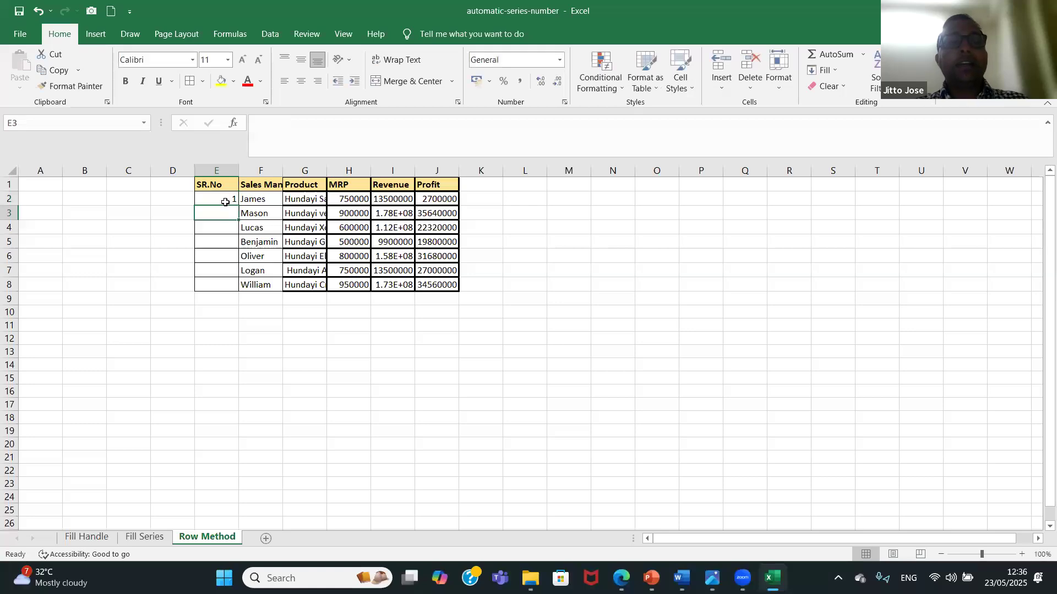
left_click(225, 202)
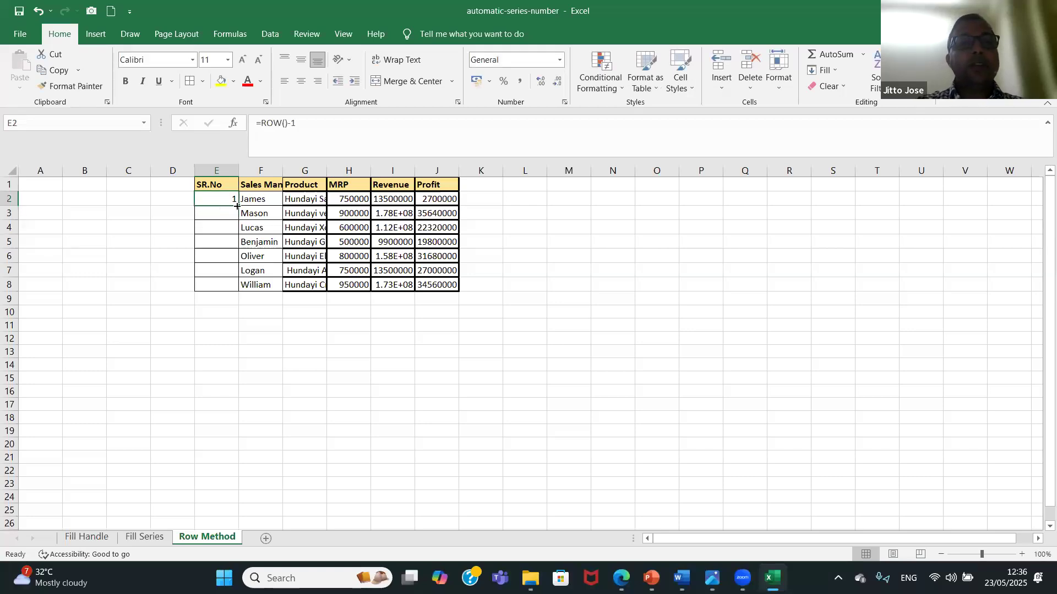
double_click(238, 206)
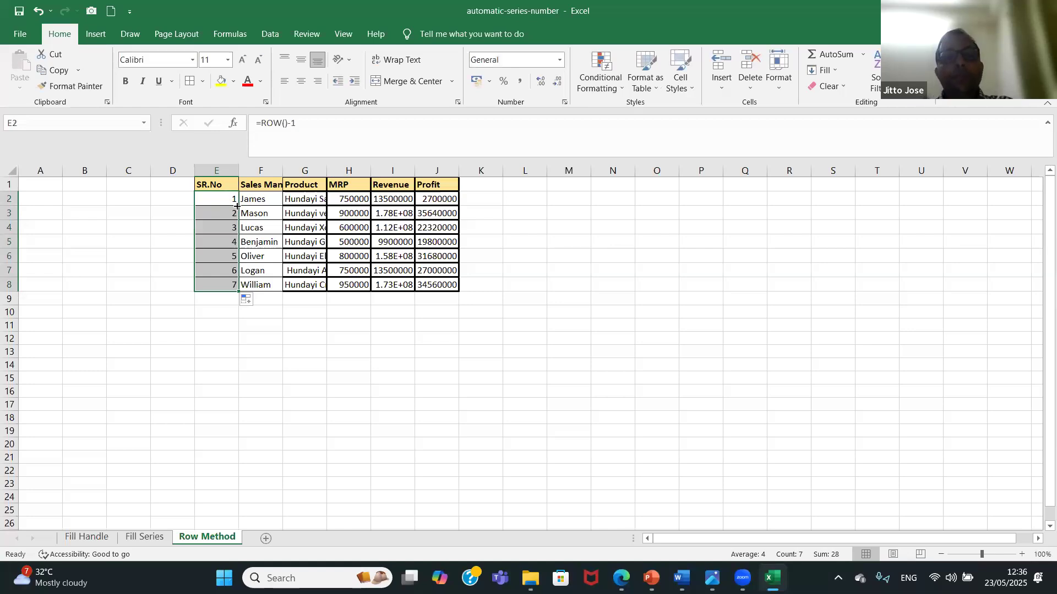
Delete row 6 from the Row Method sheet.
left_click(9, 255)
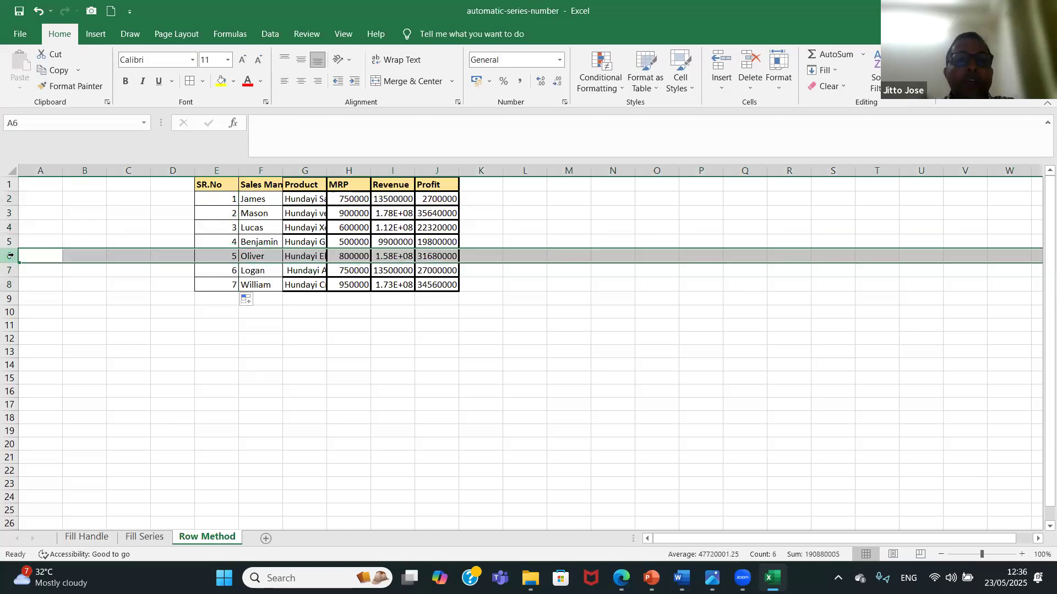
right_click(11, 256)
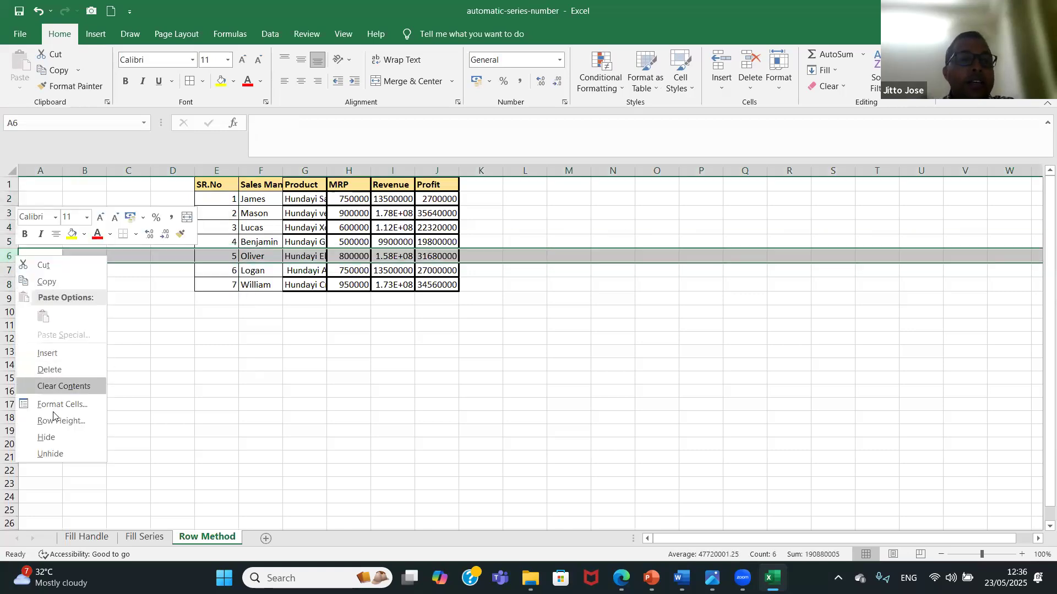
left_click(67, 372)
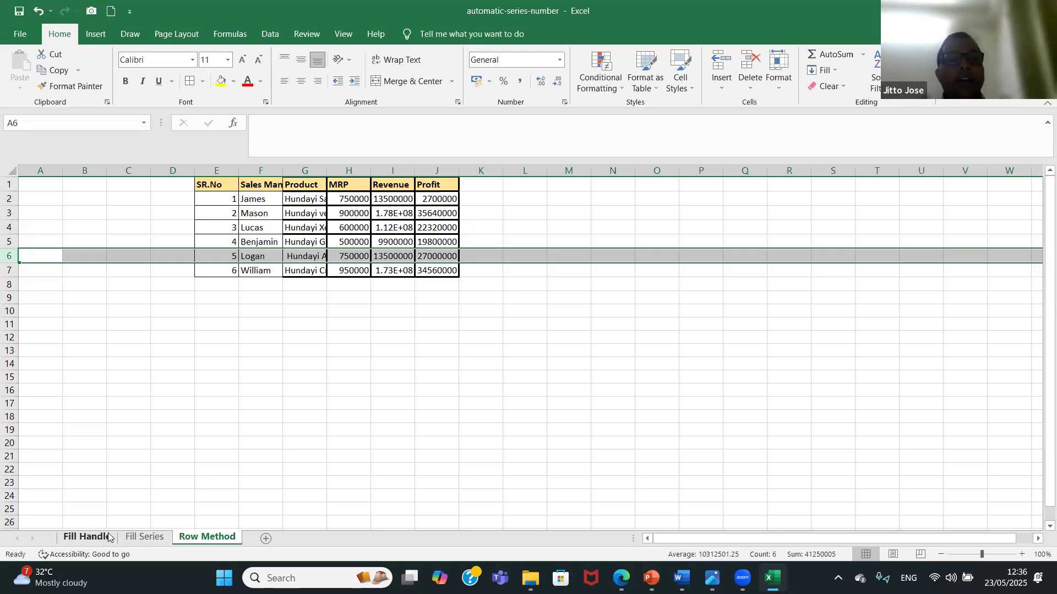
Save and close the automatic-series-number workbook with the Fill Handle sheet active, and open the flash-fill workbook from the Data Driven Topics folder.
left_click(86, 537)
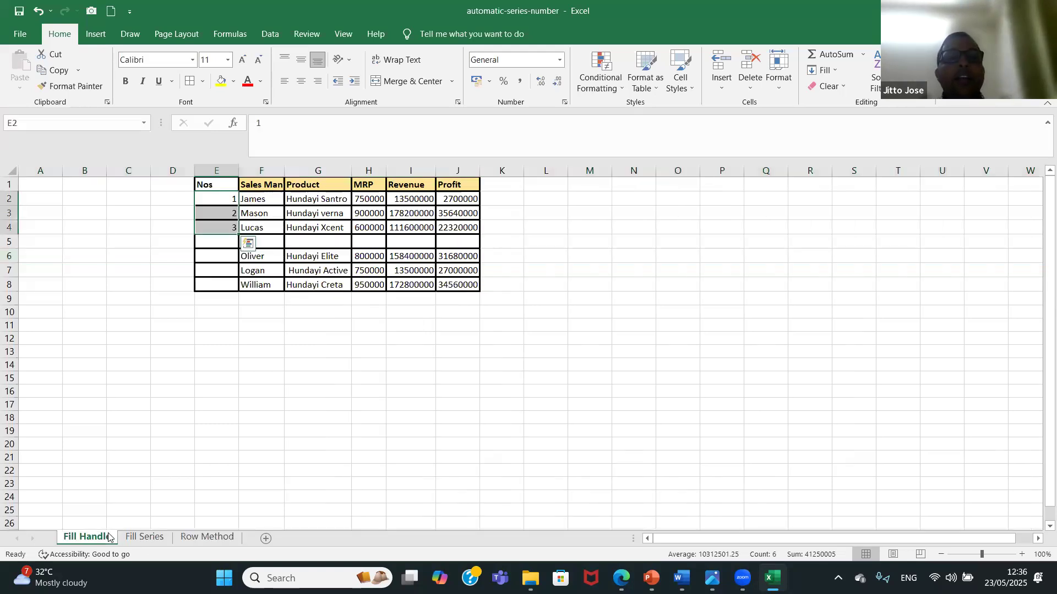
left_click(19, 34)
left_click(51, 189)
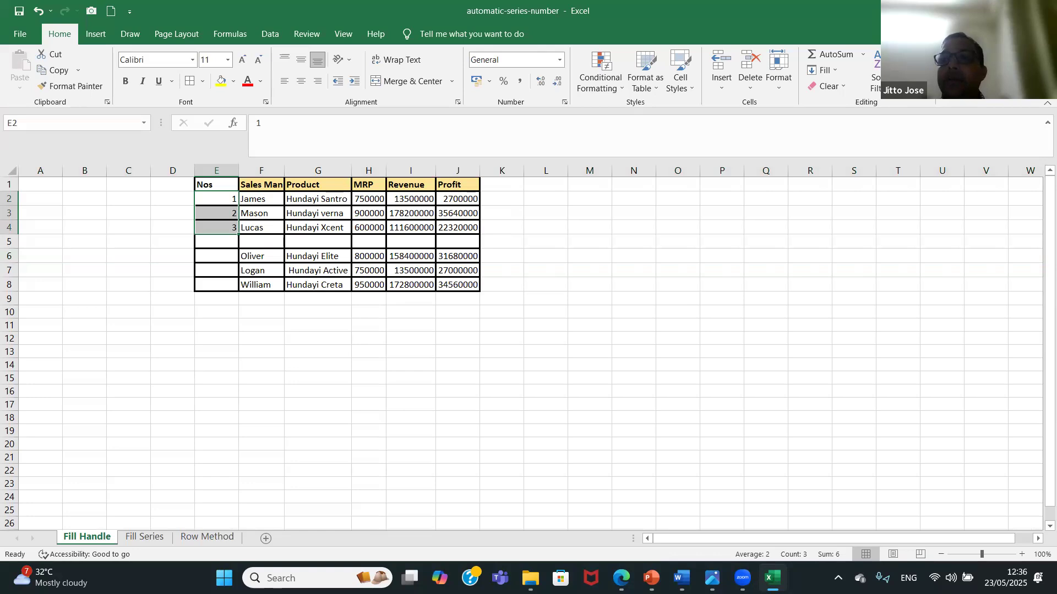
key("alt+F4")
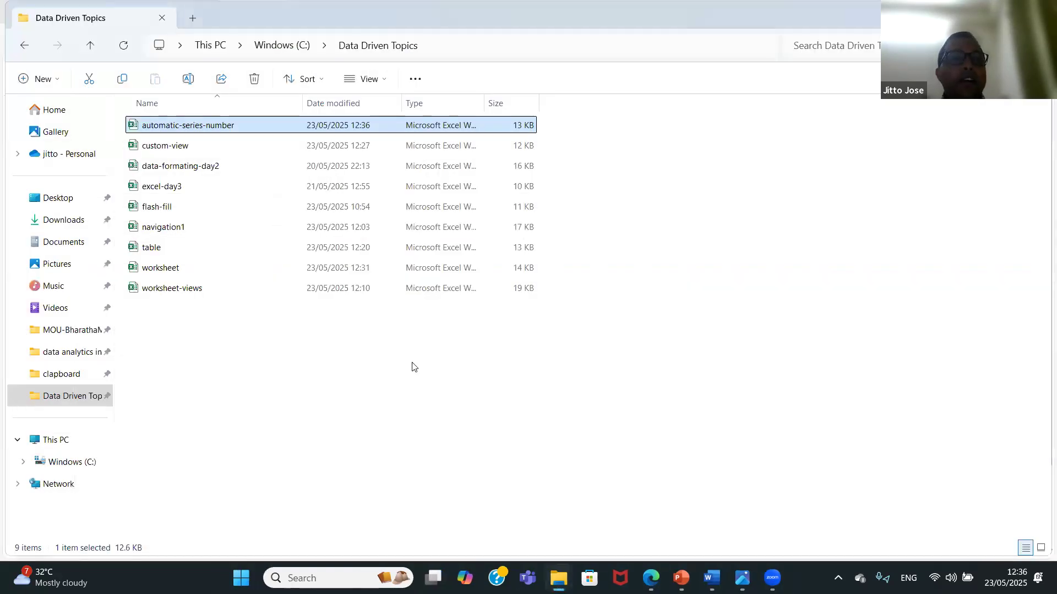
double_click(179, 209)
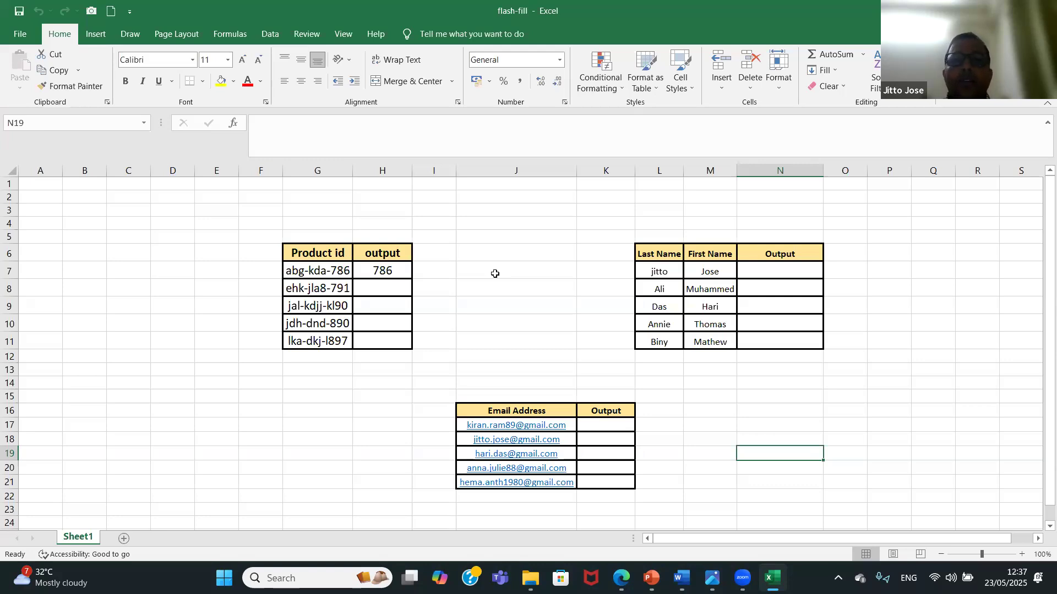
Try Flash Fill on the Product id output column from the sample 786 in H7, and undo it.
left_click(388, 271)
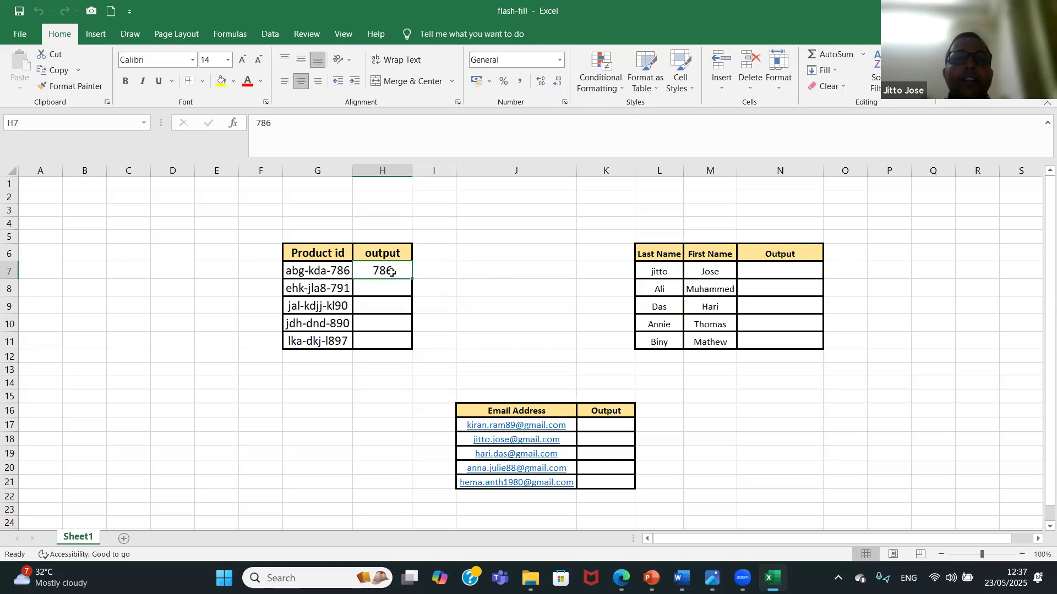
left_click(272, 35)
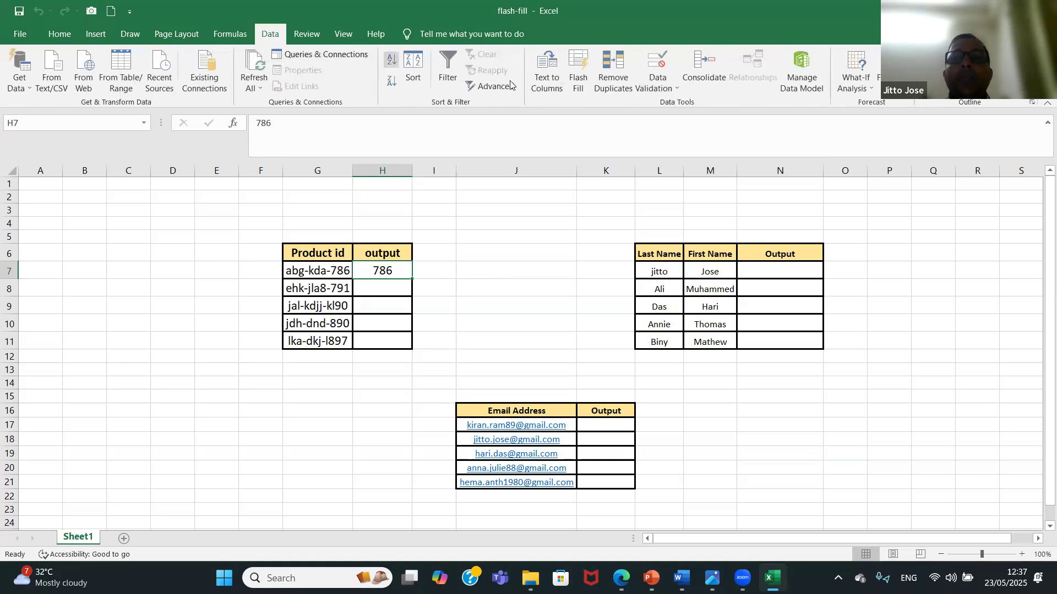
left_click(580, 68)
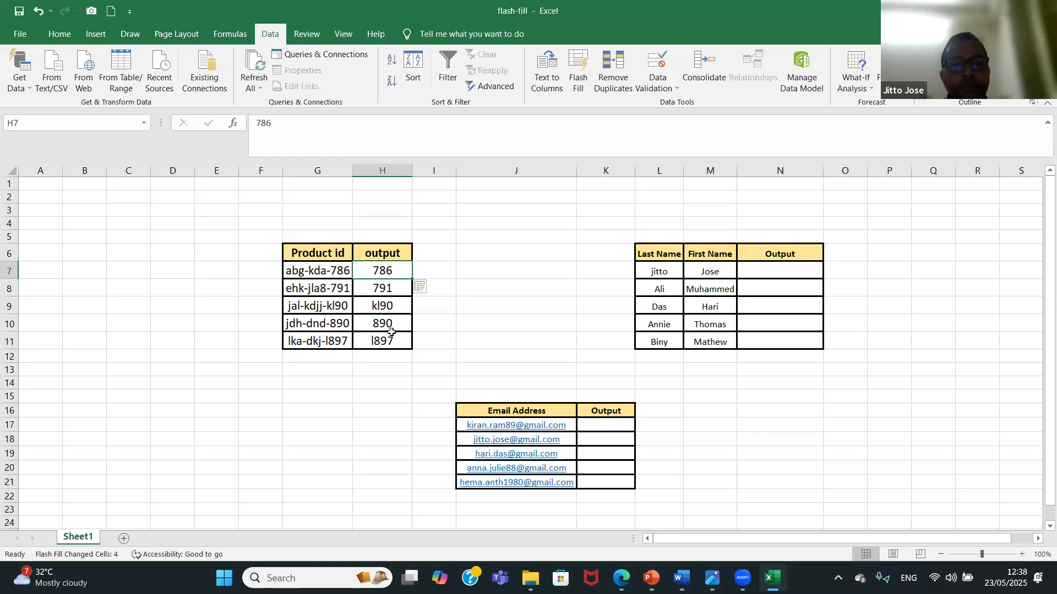
key("ctrl+z")
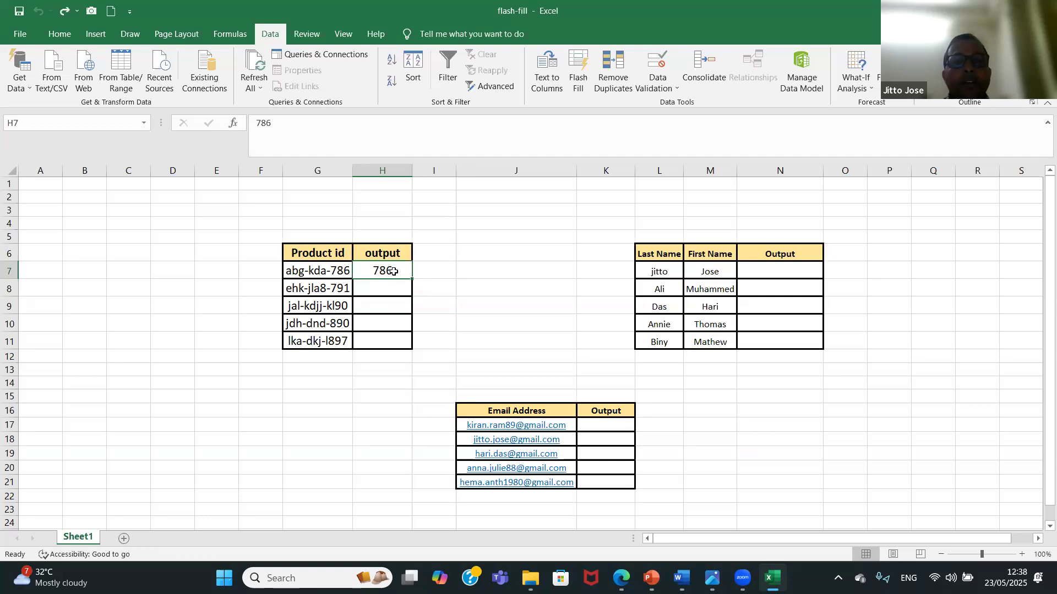
Try Flash Fill on the Product id output column from the sample kda in H7, and undo the fill.
key("BackSpace")
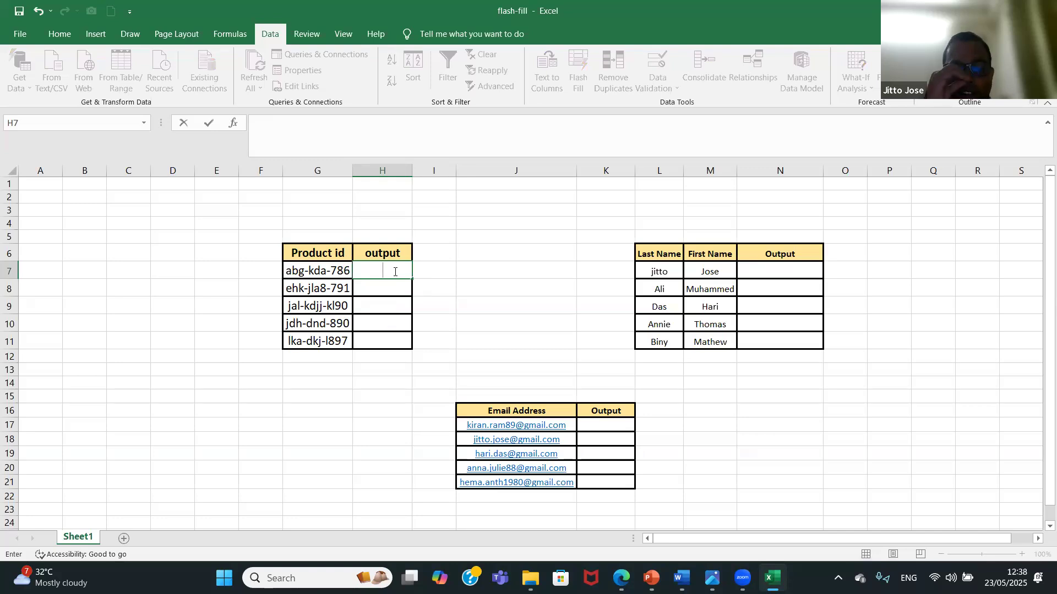
type("kda")
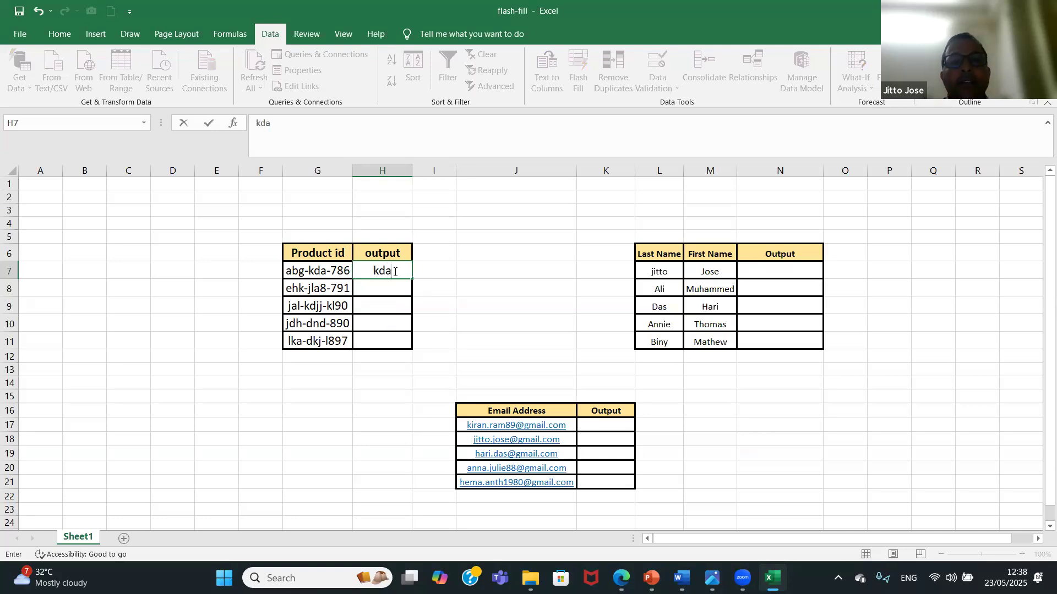
left_click(397, 286)
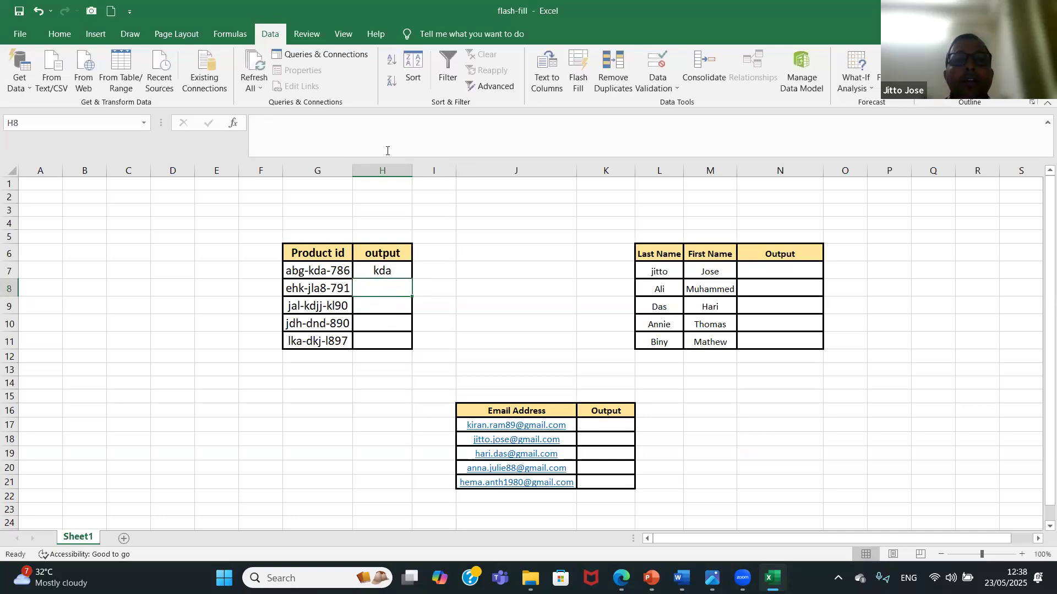
left_click(577, 72)
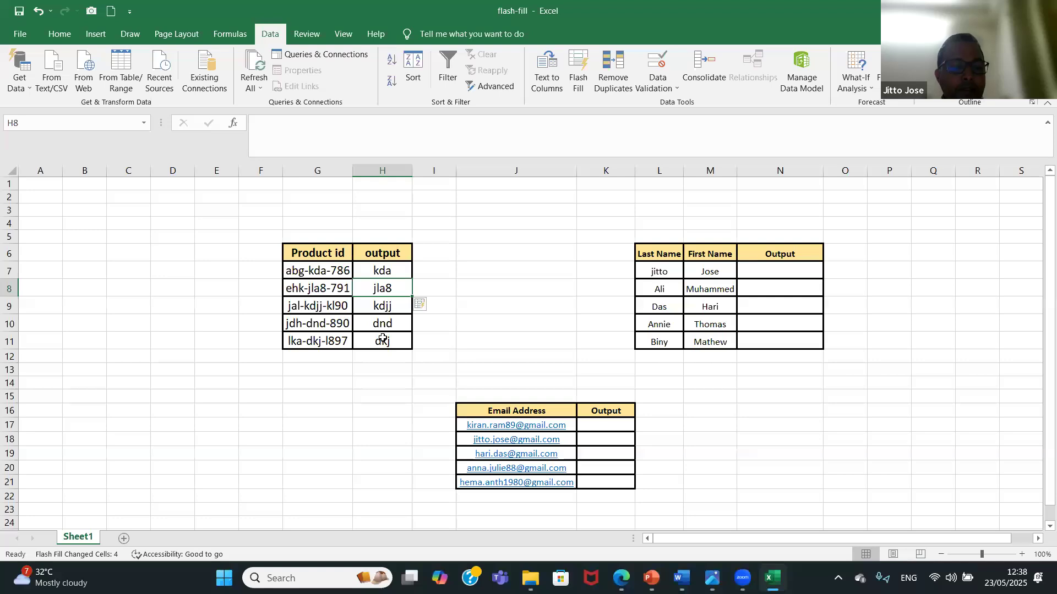
key("ctrl+z")
Try Flash Fill on the Product id output column from the sample abg in H7, and undo the fill.
left_click(387, 275)
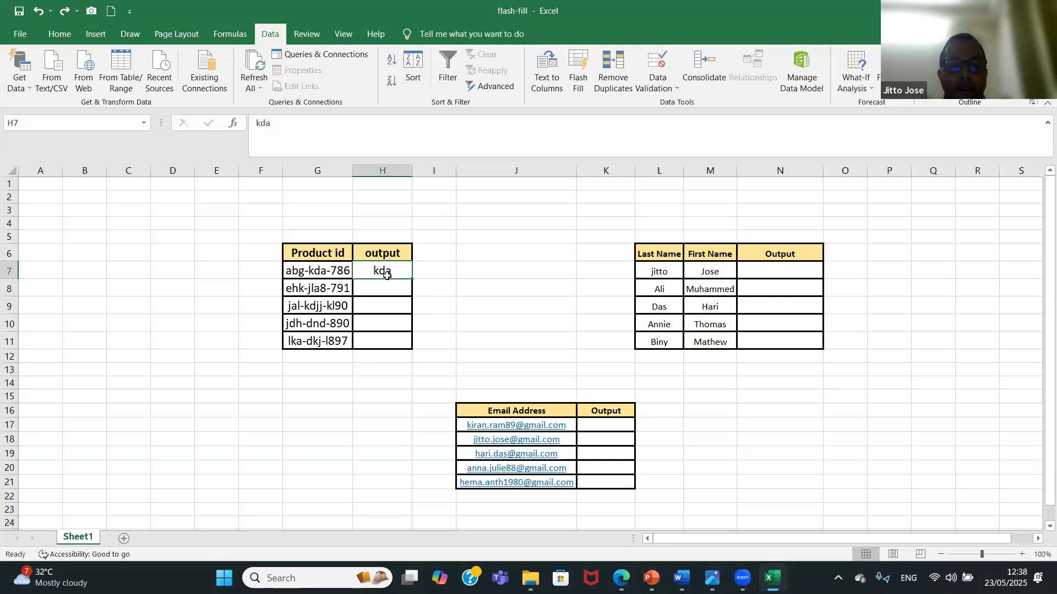
type("abg")
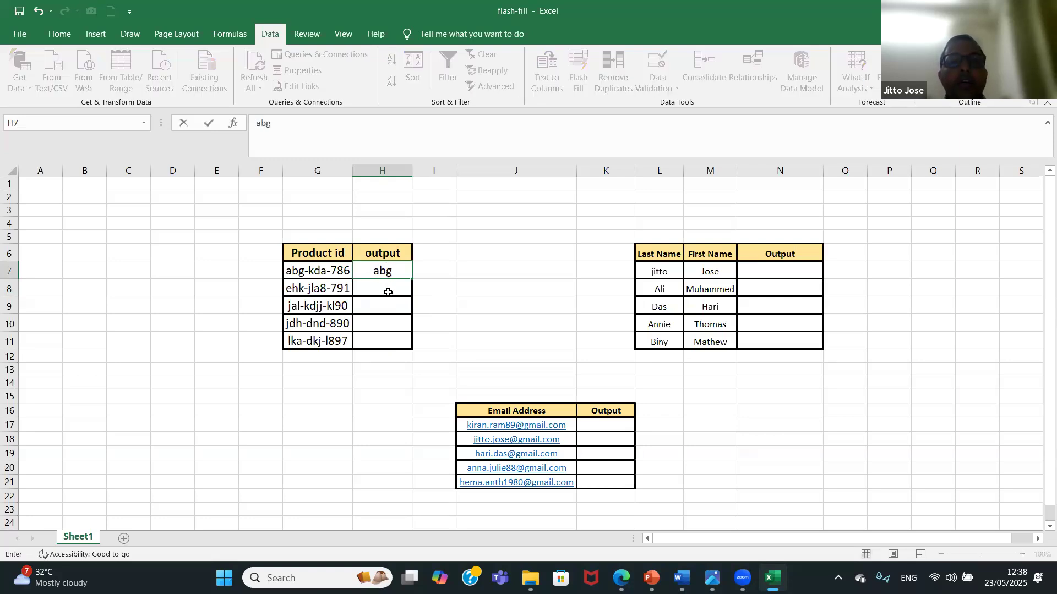
key("Return")
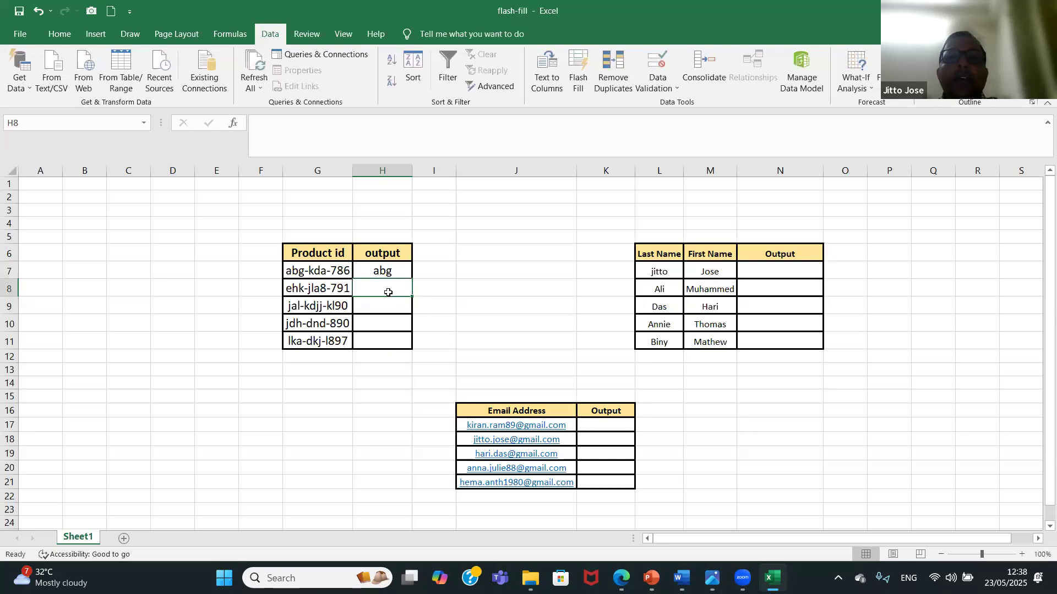
left_click(583, 65)
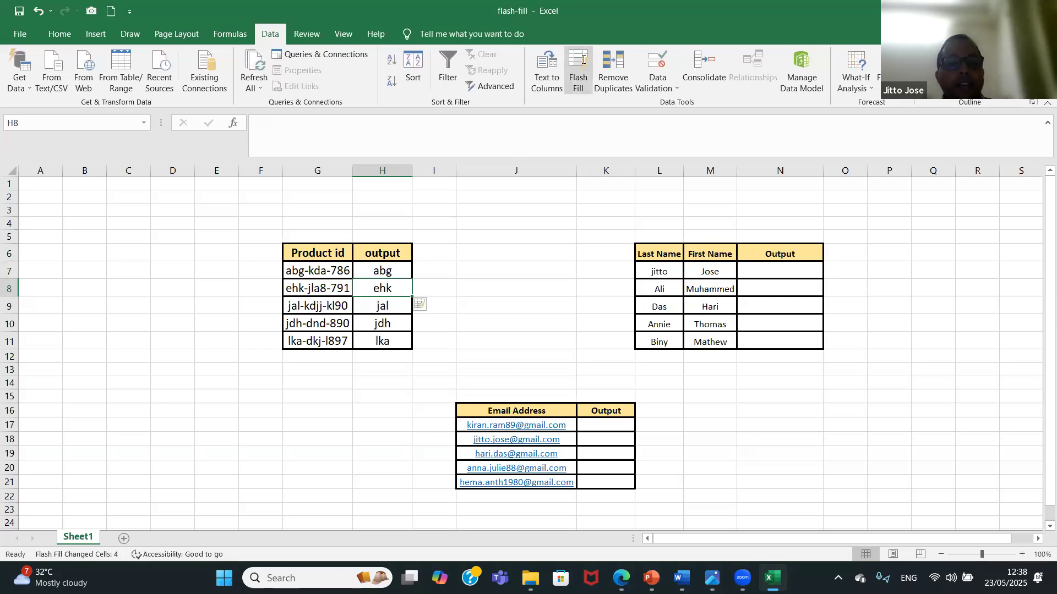
key("ctrl+z")
Enter the uppercase sample ABG in H7 and Flash Fill the rest of the Product id output column.
left_click(391, 271)
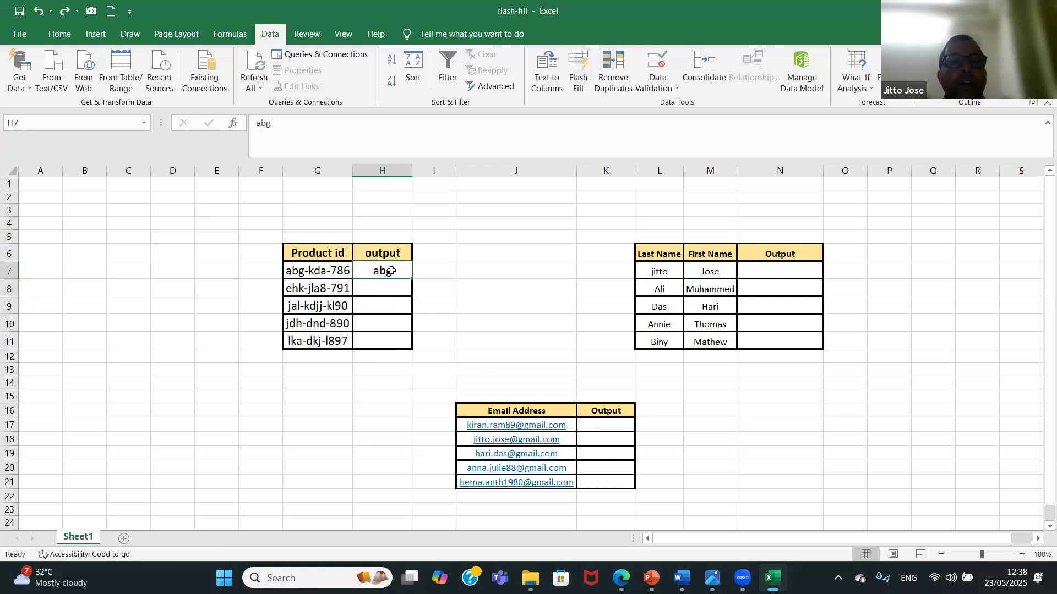
type("ABG")
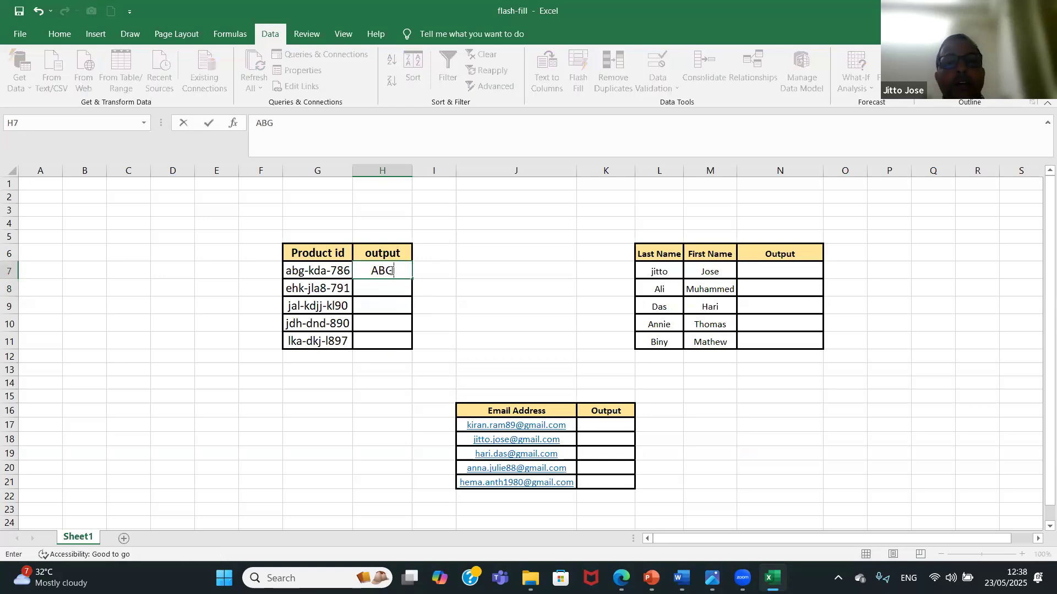
left_click(391, 290)
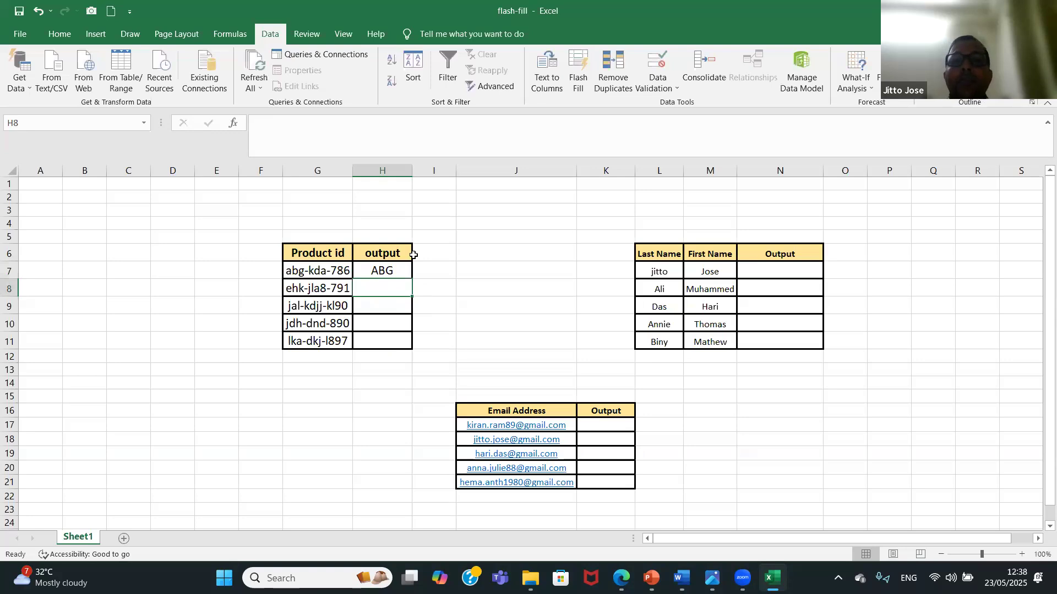
left_click(575, 70)
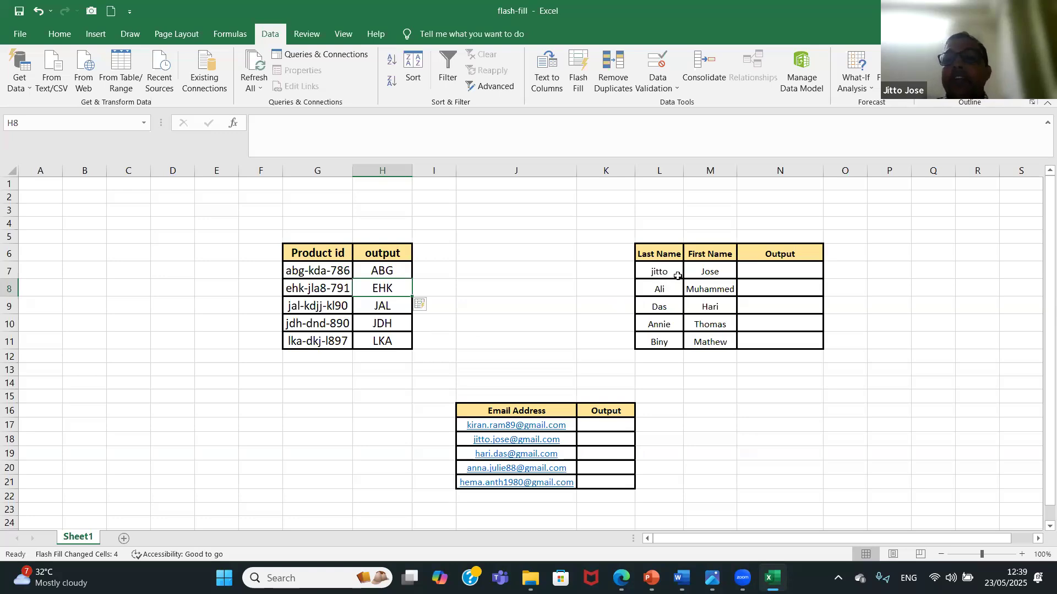
Enter the row's last name and first name in lowercase in N7, and Flash Fill the Output column from N8.
left_click(775, 273)
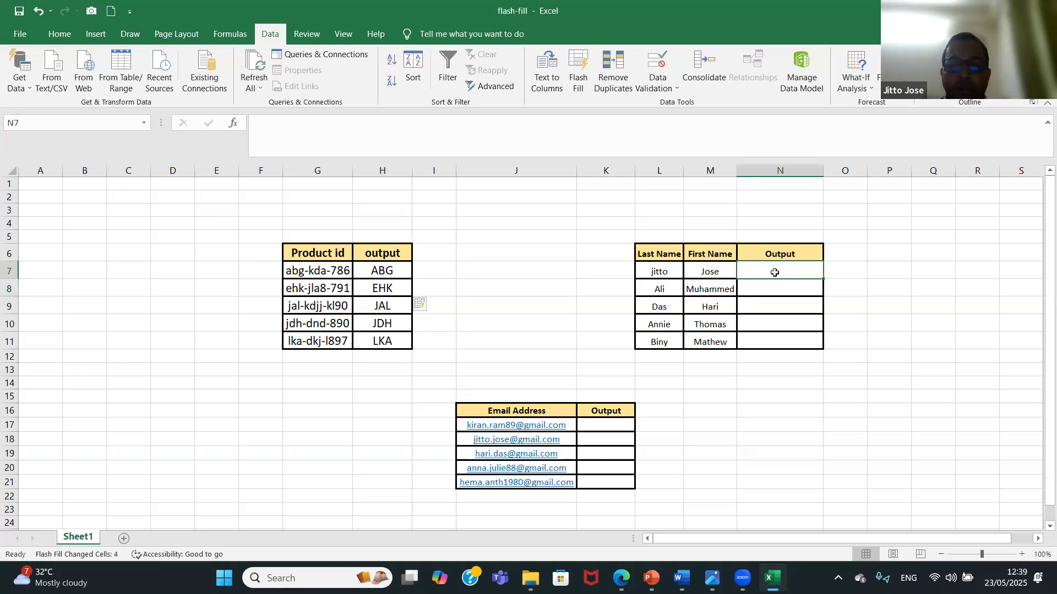
type("jitto jose")
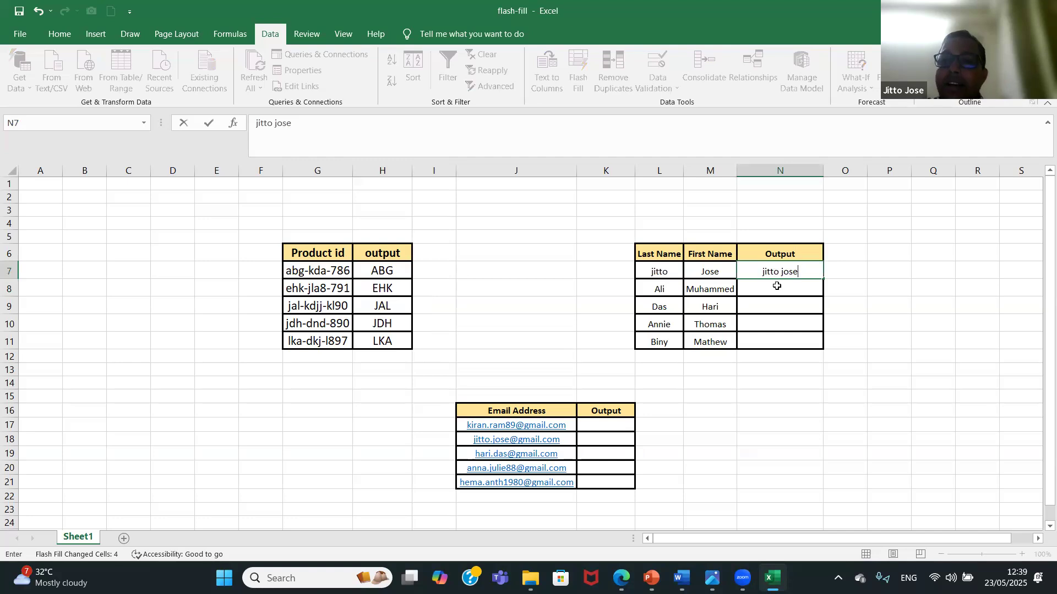
left_click(777, 286)
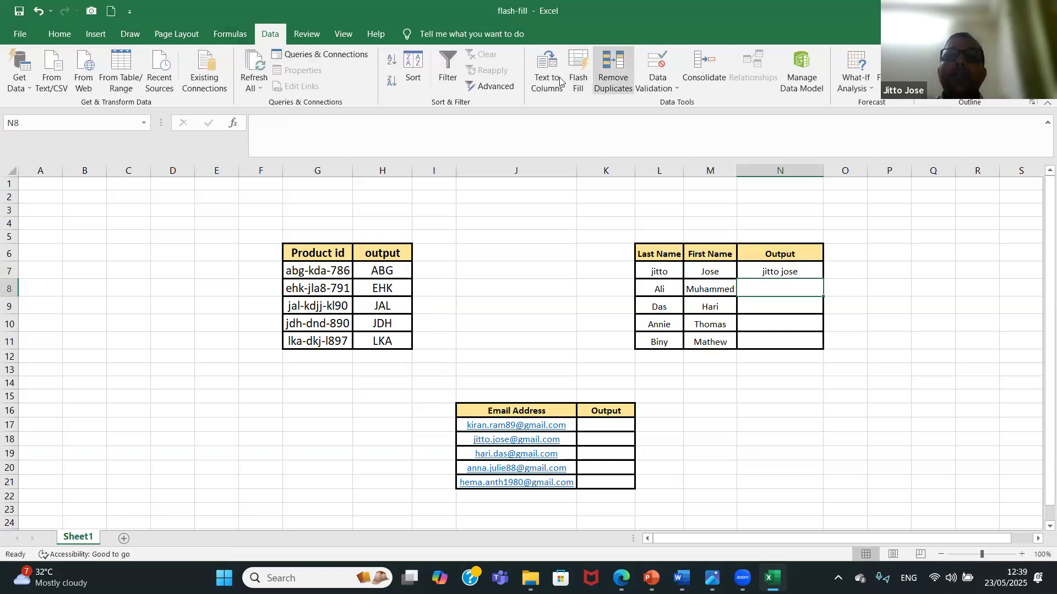
left_click(580, 68)
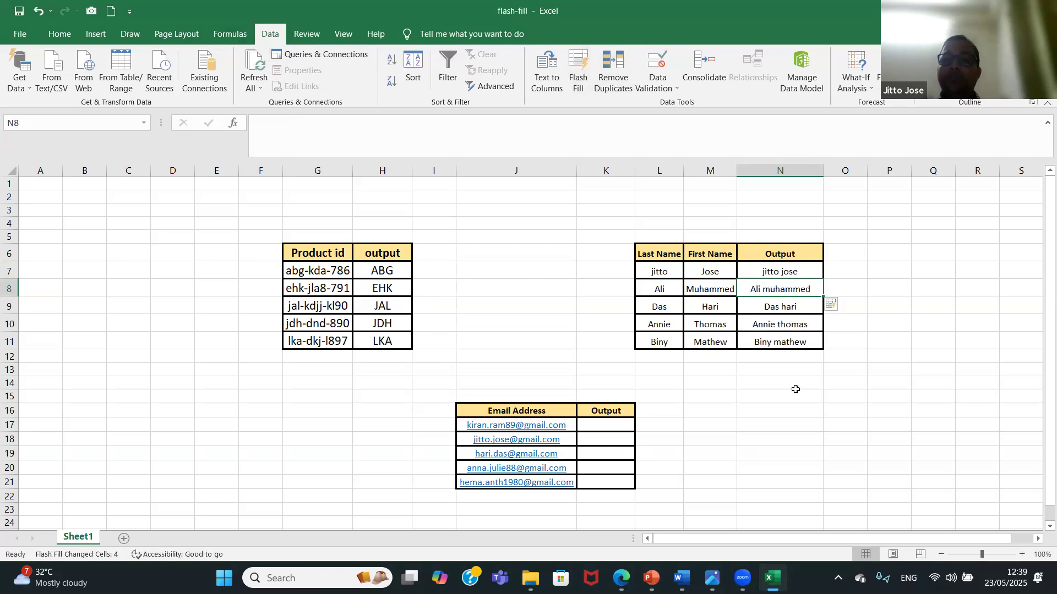
Try the name sample in N7 in first-name, last-name order to update the filled column, and undo back to before the fill.
left_click(782, 269)
type("J")
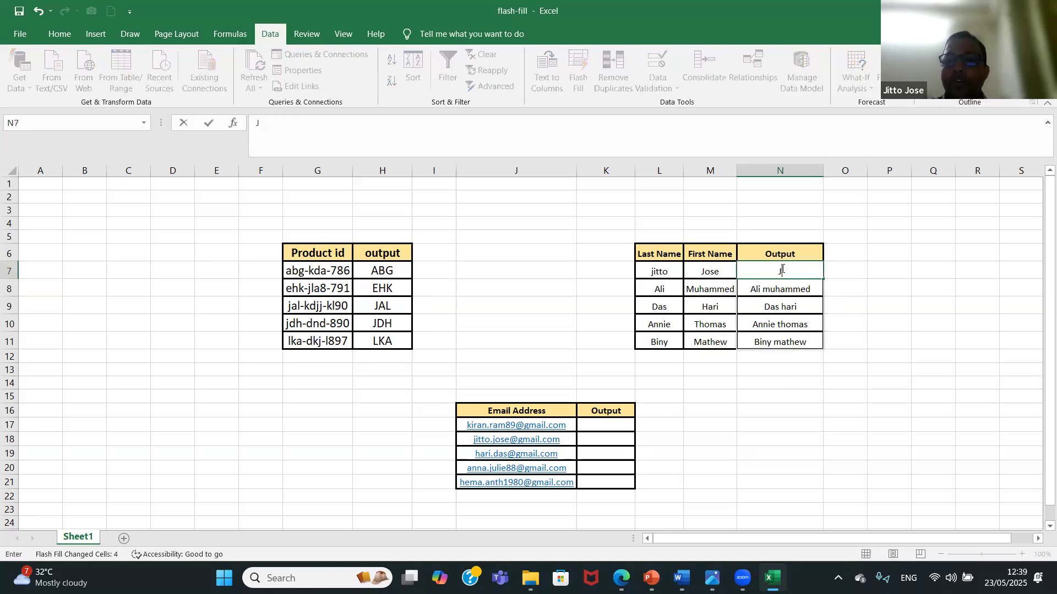
type("ose Jitto")
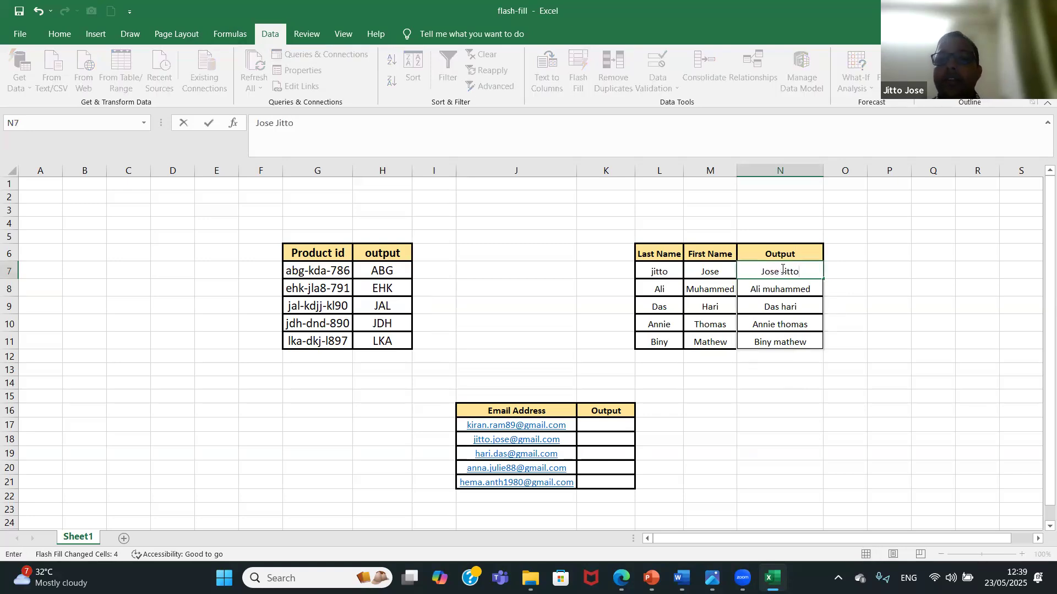
key("Return")
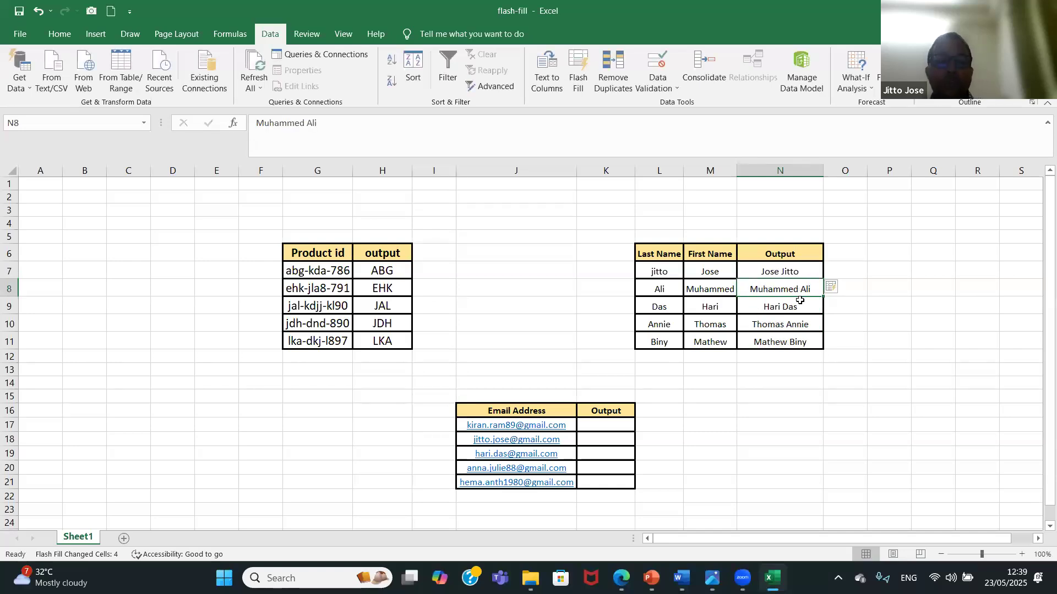
key("ctrl+z")
key("ctrl+z")
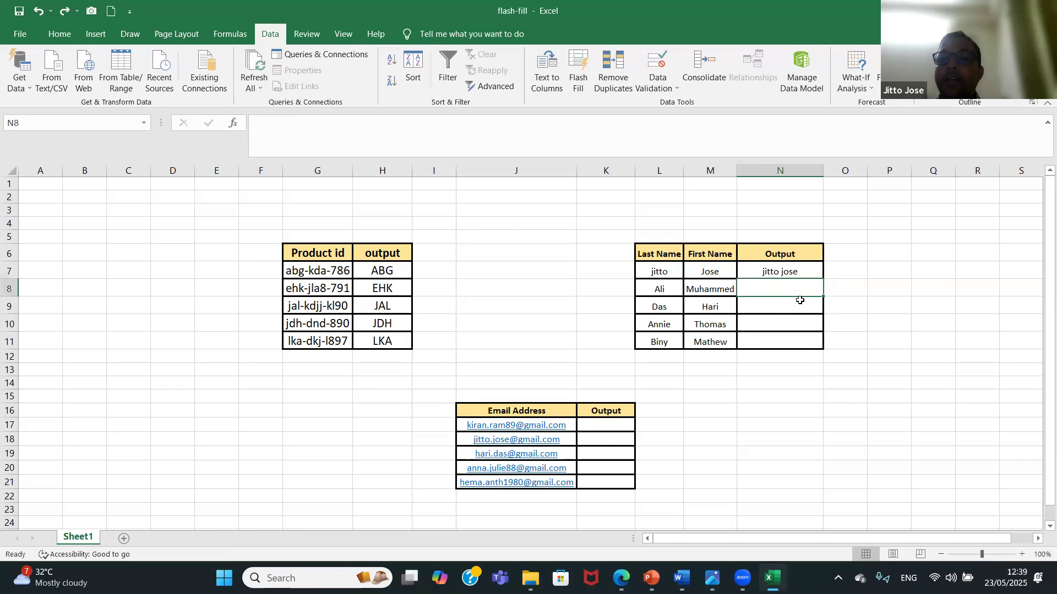
type("Jitto")
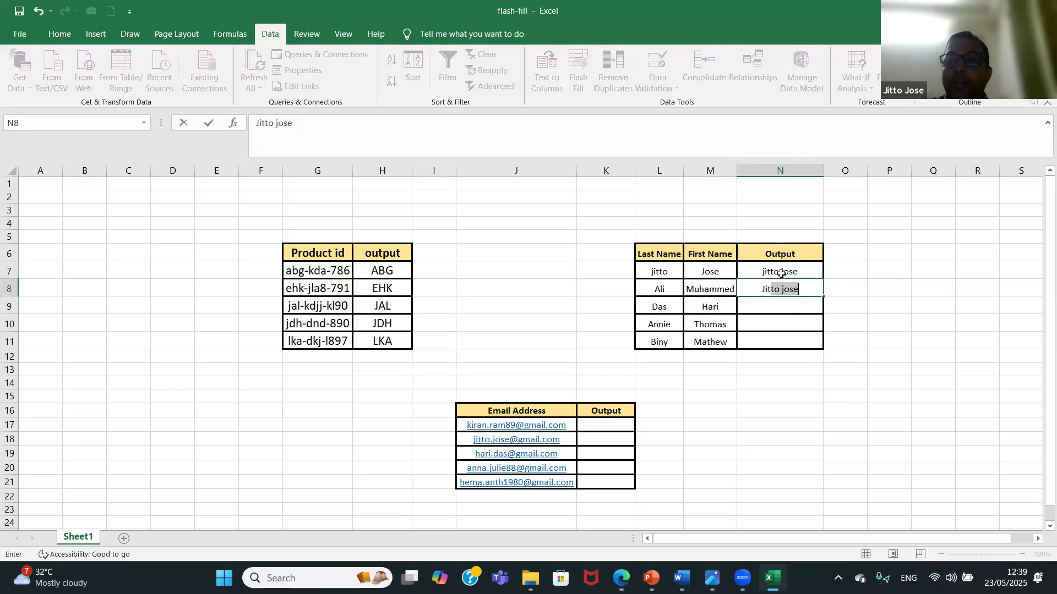
key("BackSpace")
key("BackSpace")
key("BackSpace")
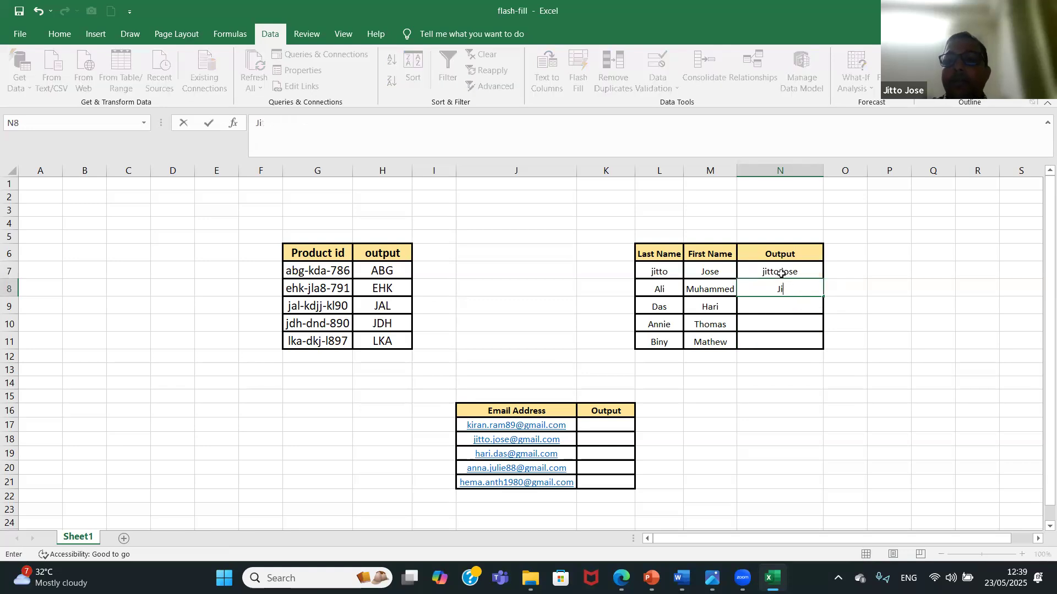
type("ITTO JOS")
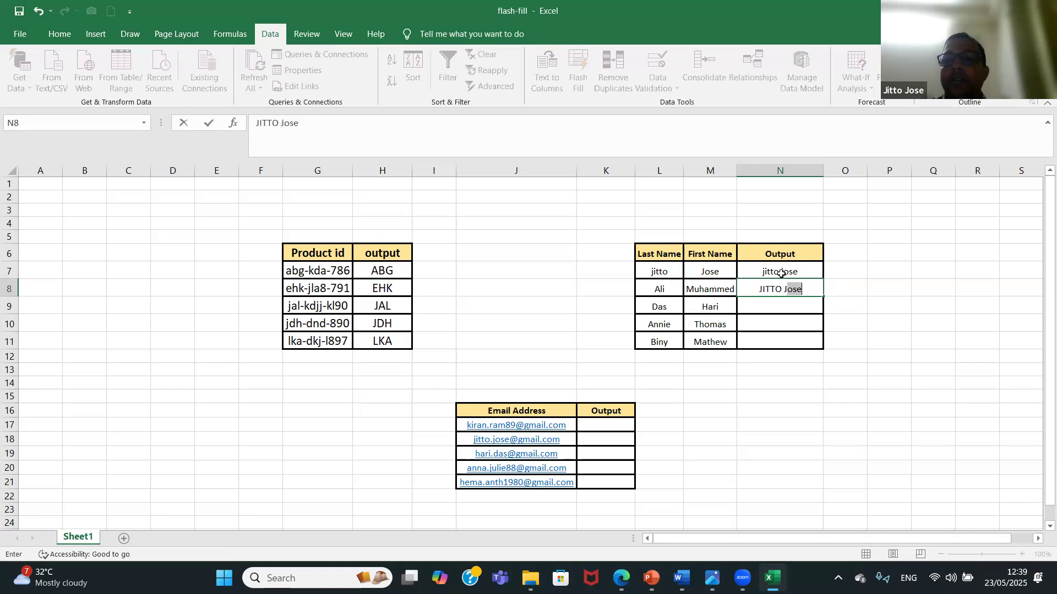
type("E")
left_click(782, 274)
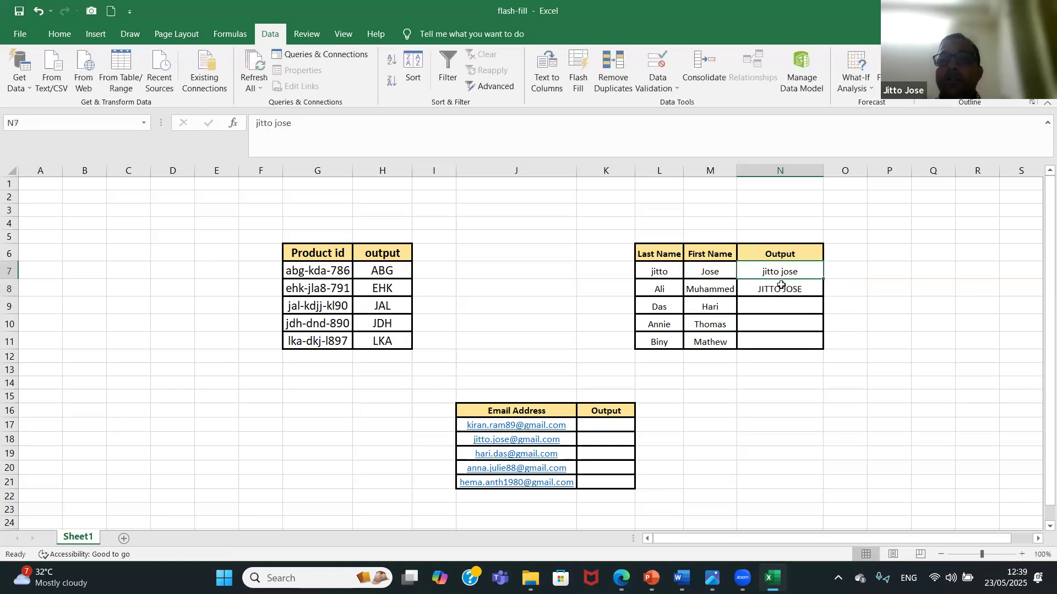
left_click(782, 288)
key("BackSpace")
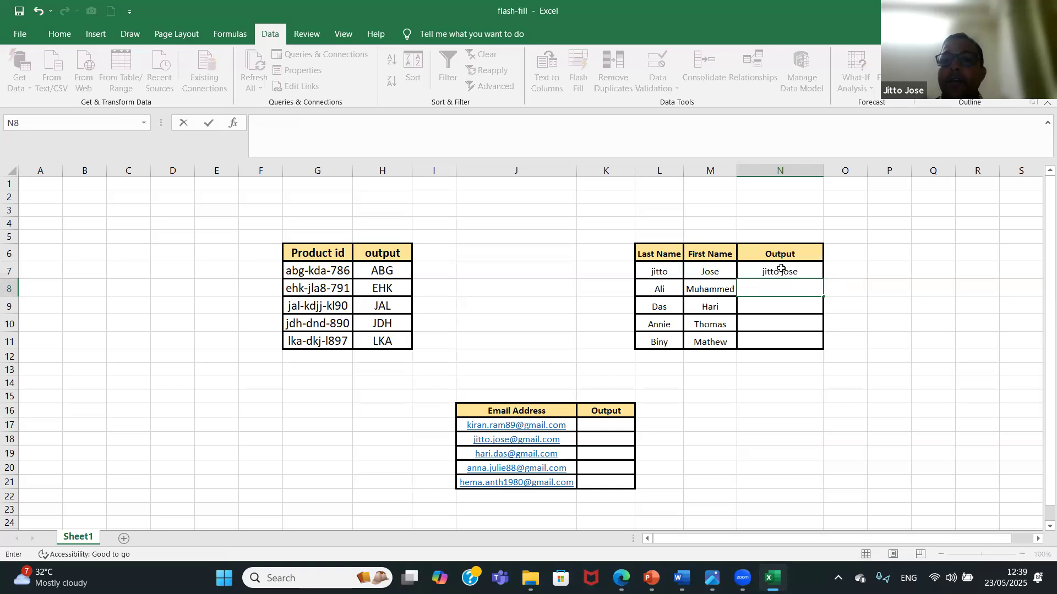
Enter the row's last name and first name in uppercase in N7, and Flash Fill the Output column from N8.
left_click(782, 266)
type("JIT")
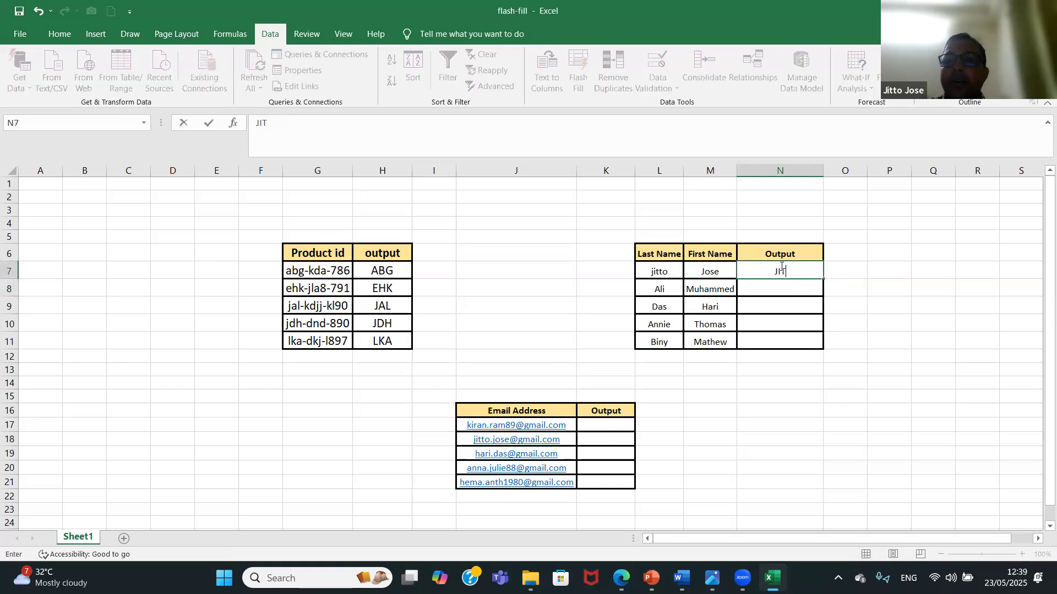
type("TO JOSE")
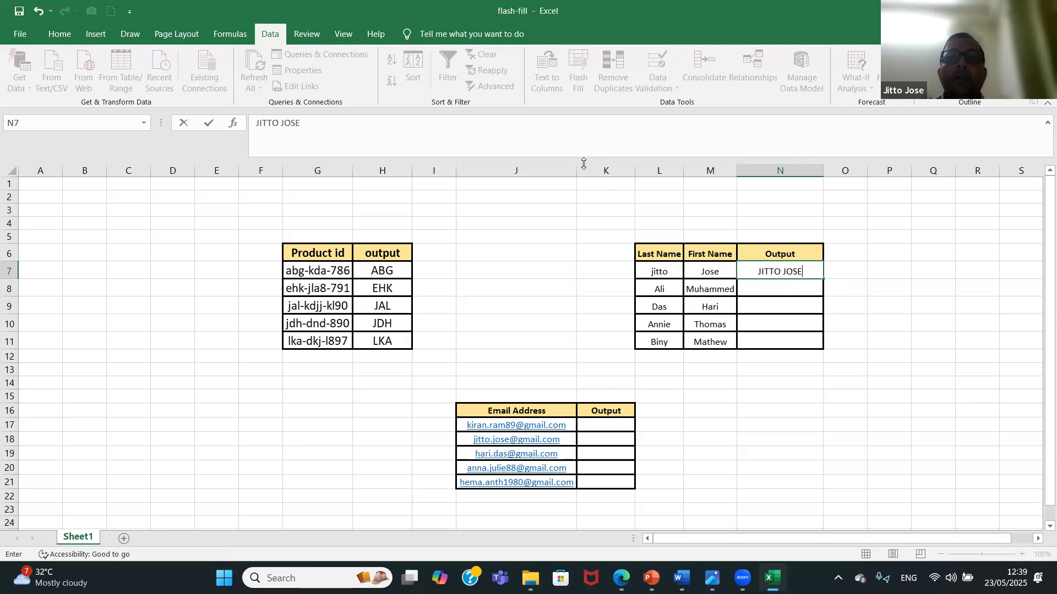
left_click(778, 289)
left_click(578, 69)
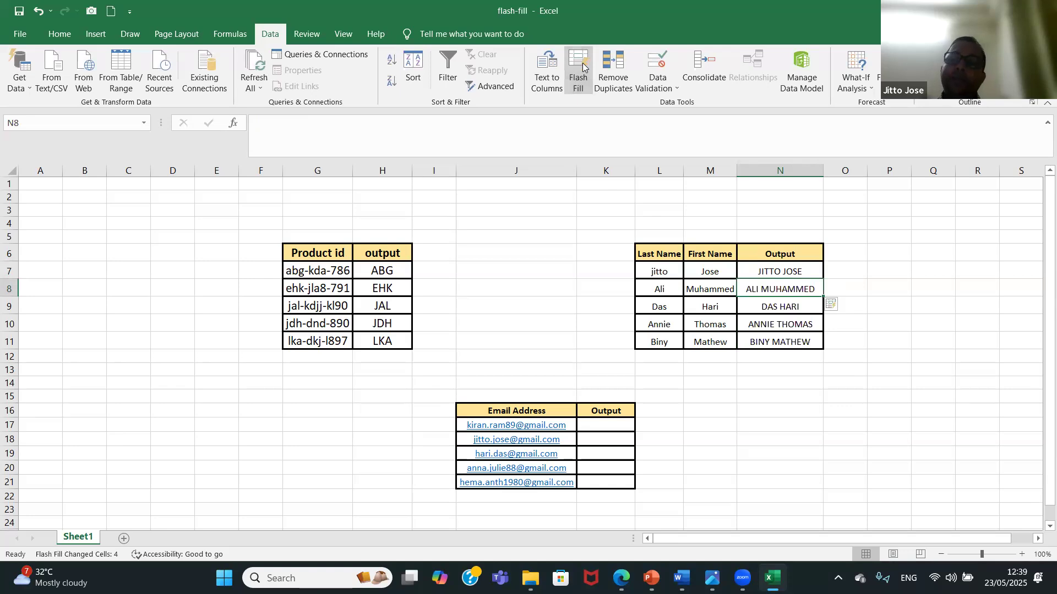
Enter the lowercase first name from the first email address in K17, and Flash Fill the Output column from K18.
left_click(595, 426)
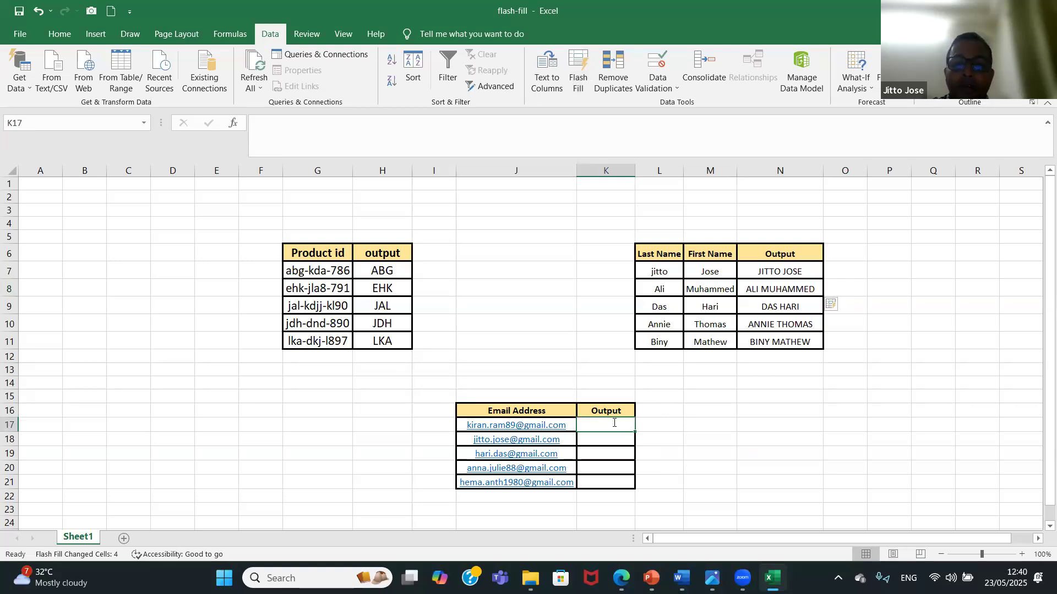
type("kiran")
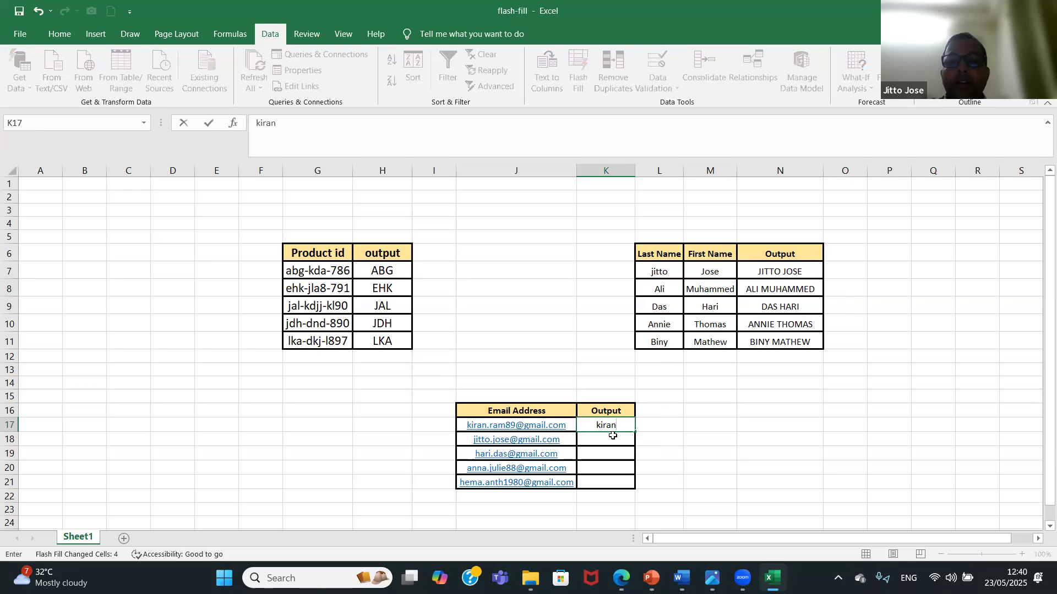
key("Return")
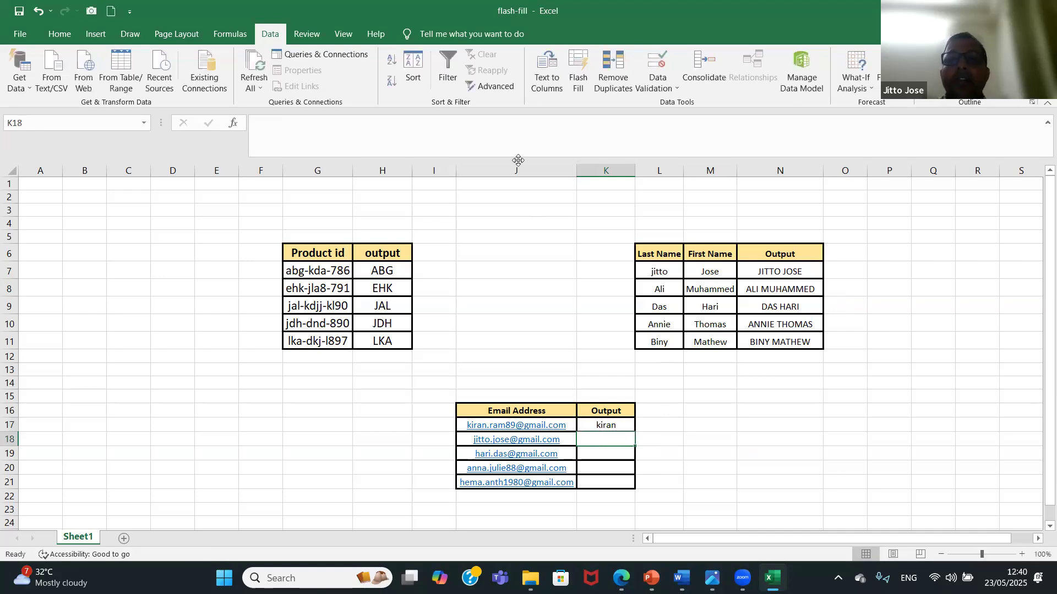
left_click(575, 69)
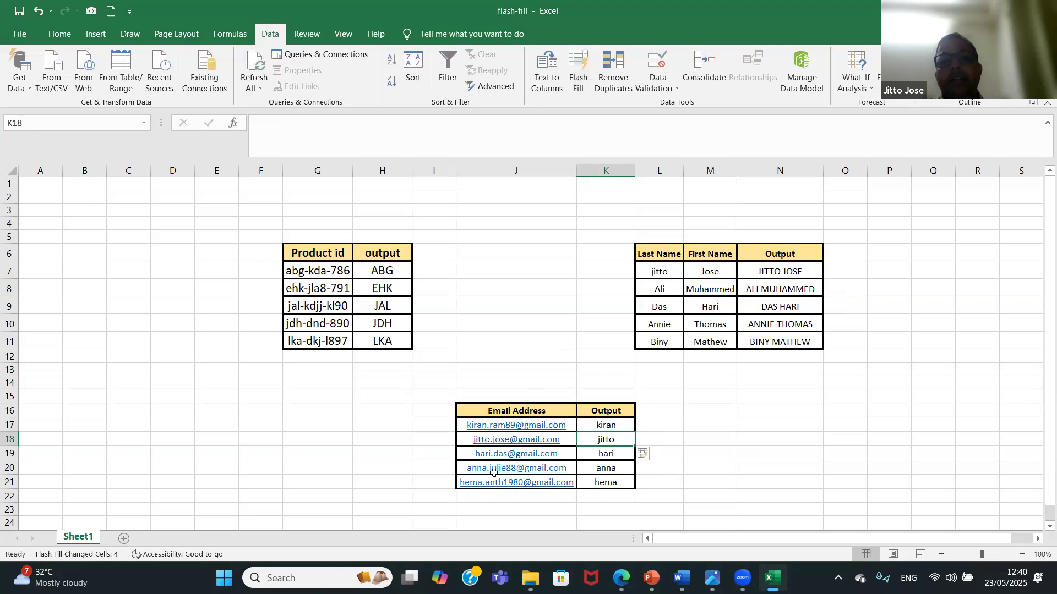
Replace the sample in K17 with the same first name capitalized, updating the Flash Fill results below it.
left_click(605, 428)
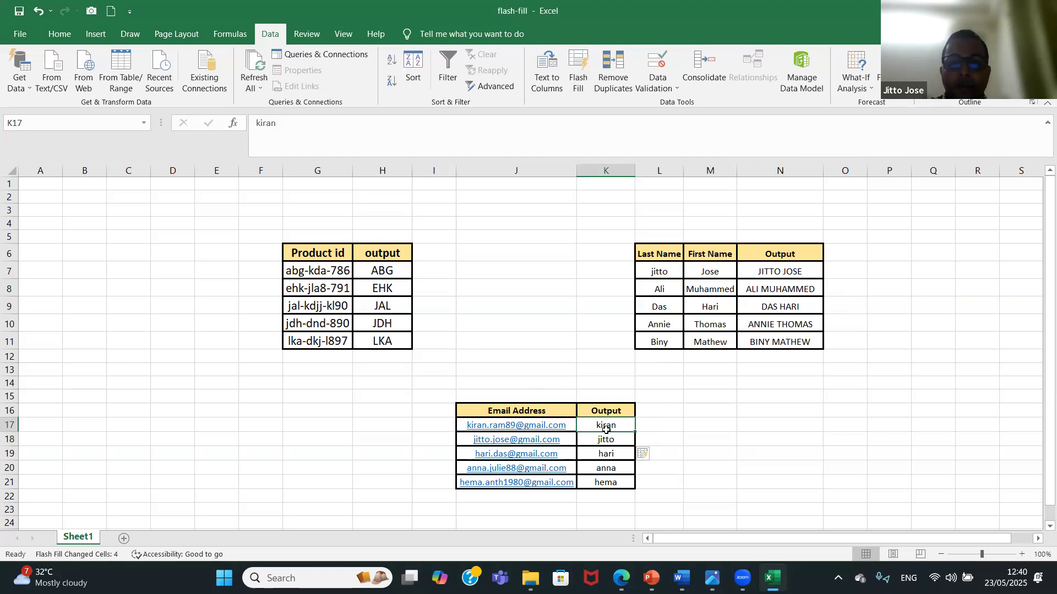
type("Kiran")
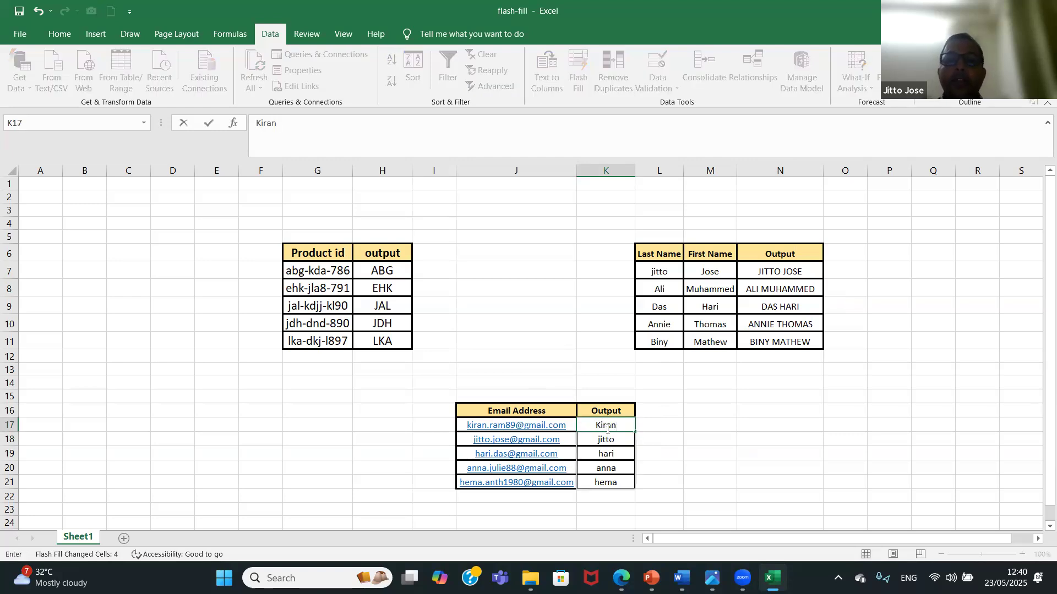
key("Return")
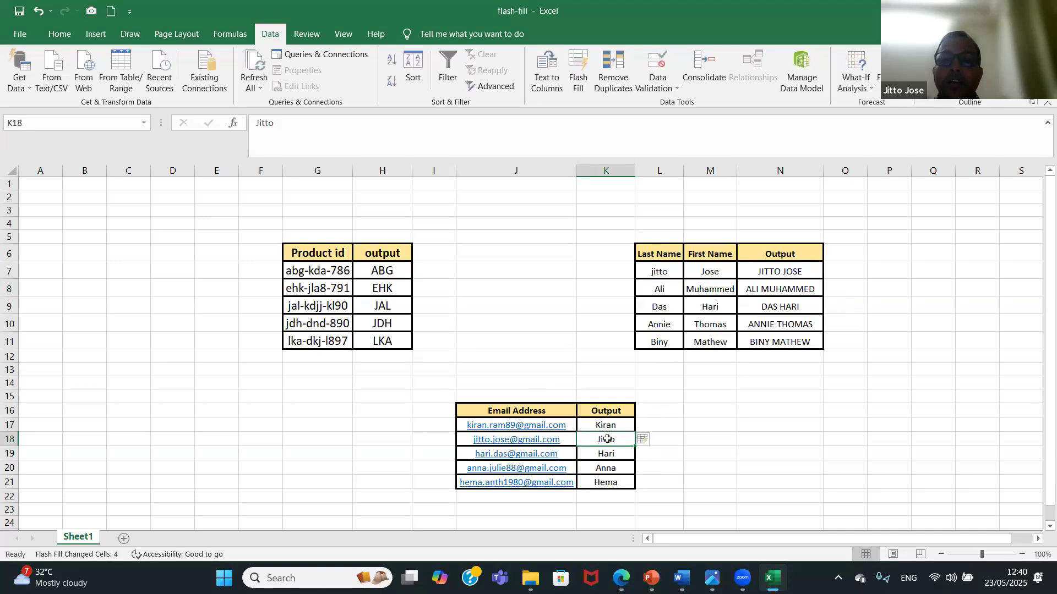
Replace the sample in K17 with the same first name in uppercase, updating the Flash Fill results below it.
left_click(610, 425)
type("KIRAN")
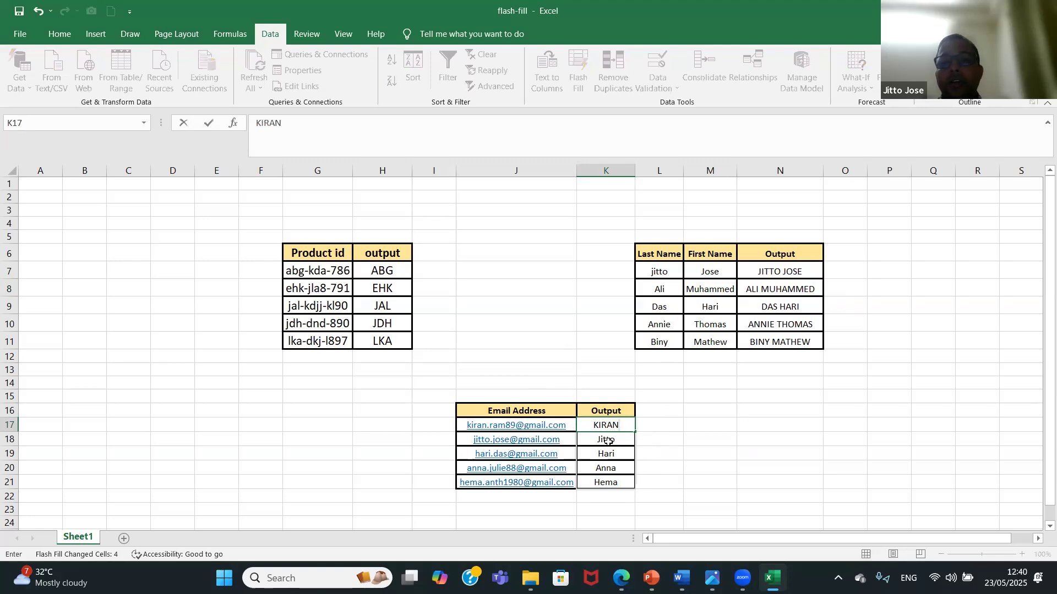
key("Return")
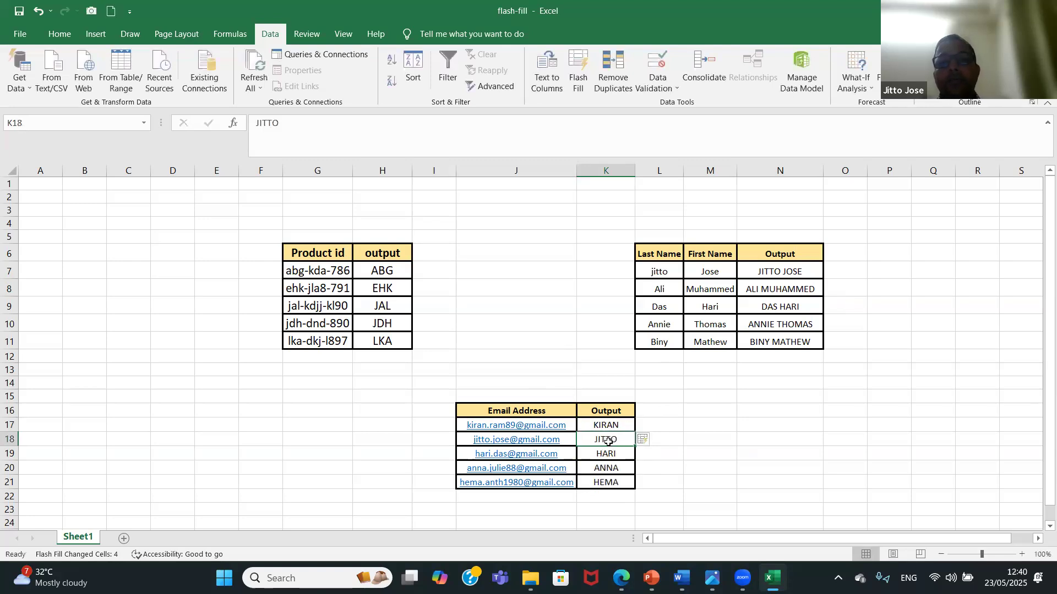
Replace the sample in K17 with the first and last name from its email address, each capitalized, to update the filled Output column.
left_click(608, 425)
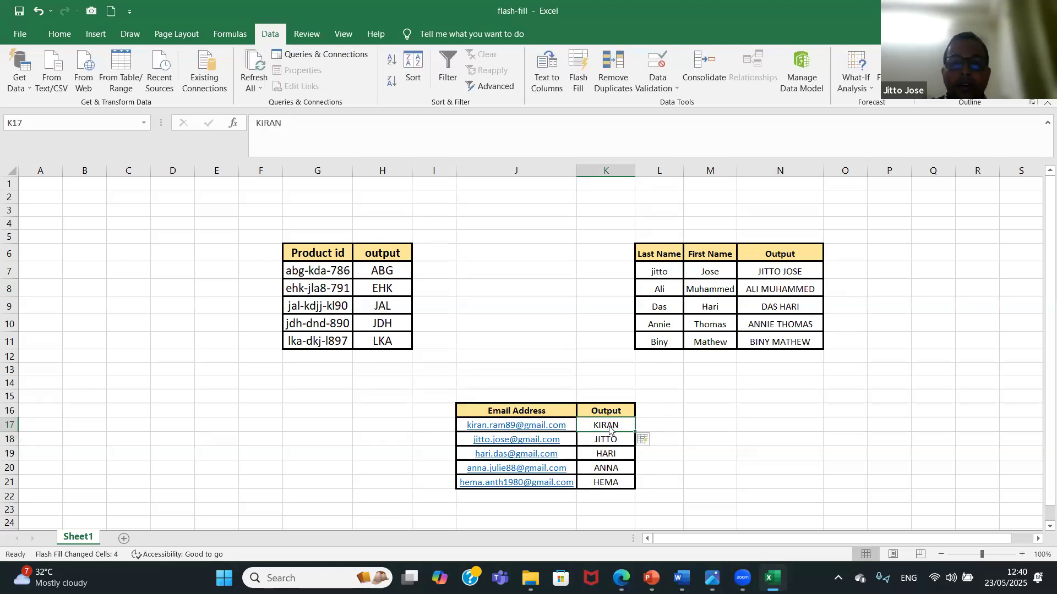
type("Kiran Ram")
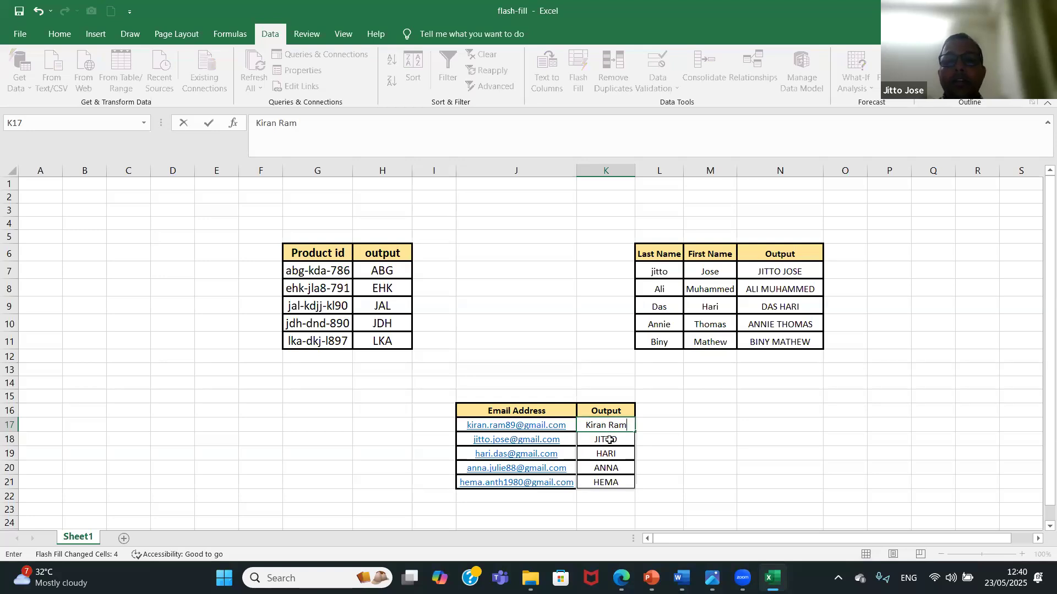
key("Return")
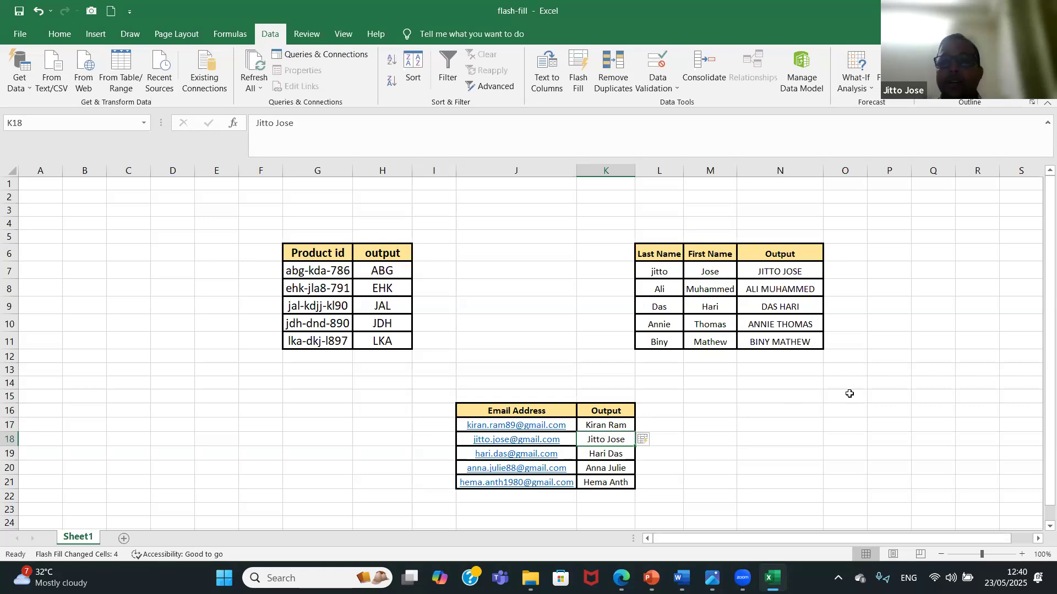
Start a topic list in column B with "Navigation" in B8 and "worksheet" in B9.
left_click(86, 284)
type("Navigation")
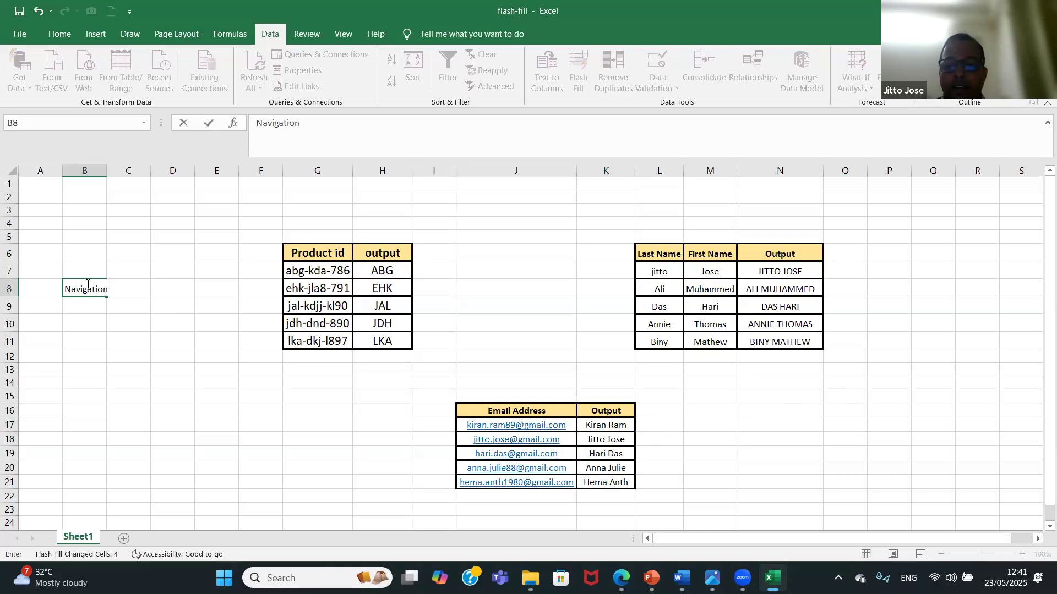
key("Return")
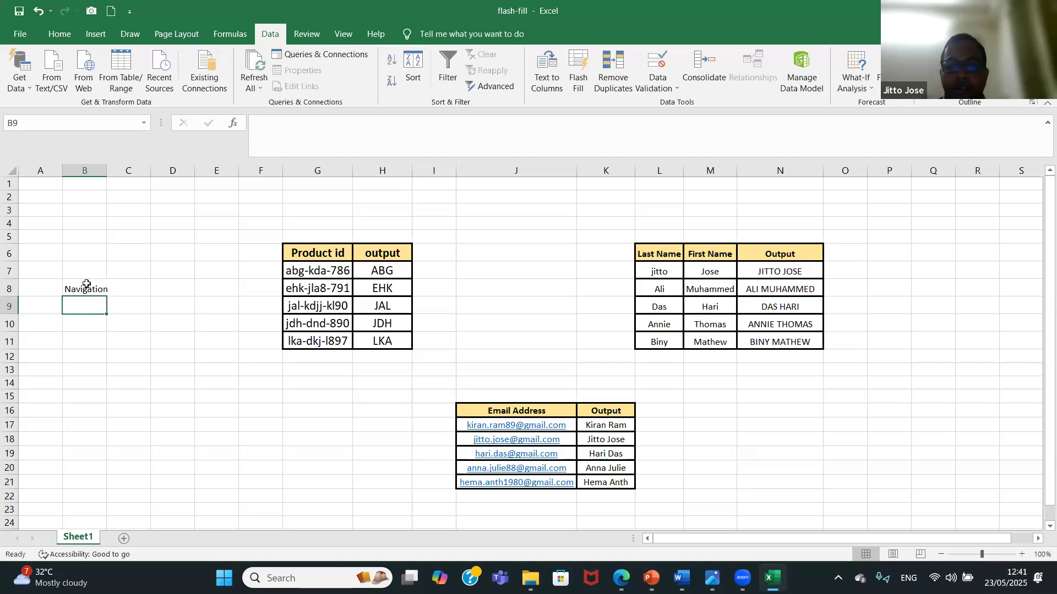
type("worksee")
key("BackSpace")
key("BackSpace")
type("heet")
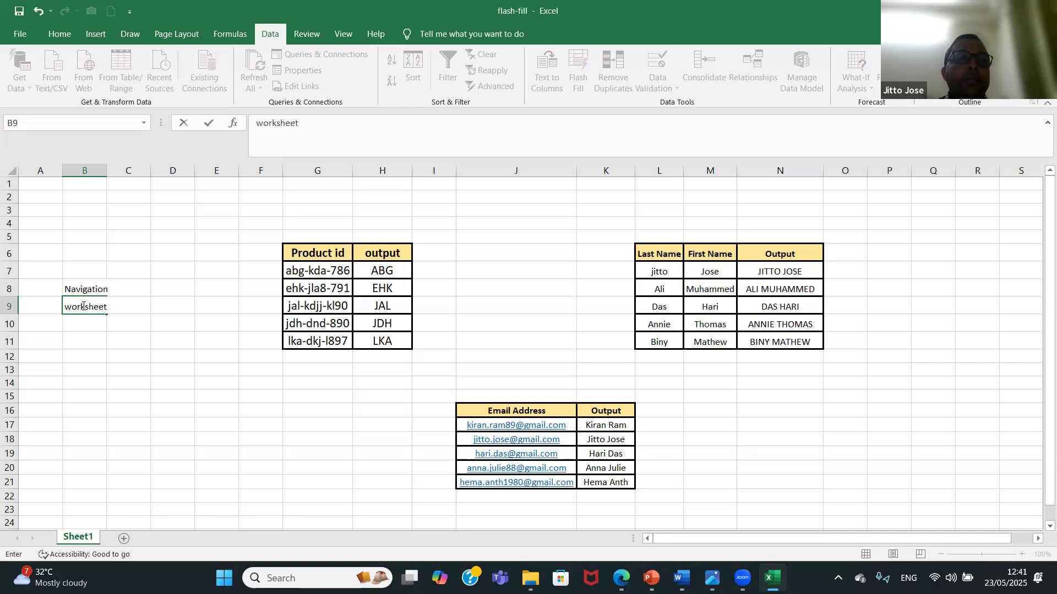
key("Return")
left_click(92, 303)
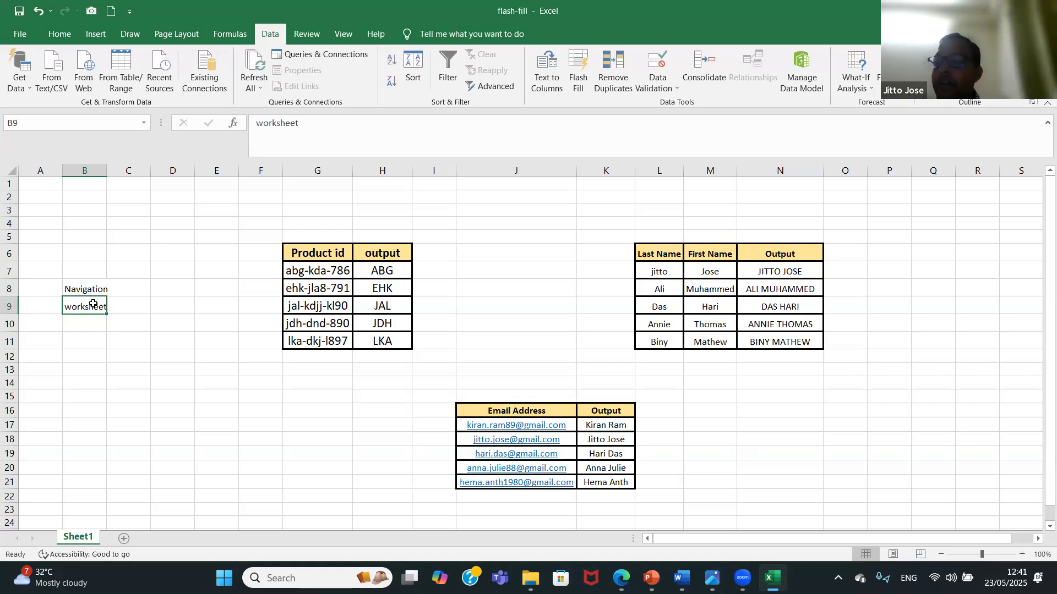
Add "Excel Table" in B10 and "custome view" in B11 to the topic list.
left_click(93, 319)
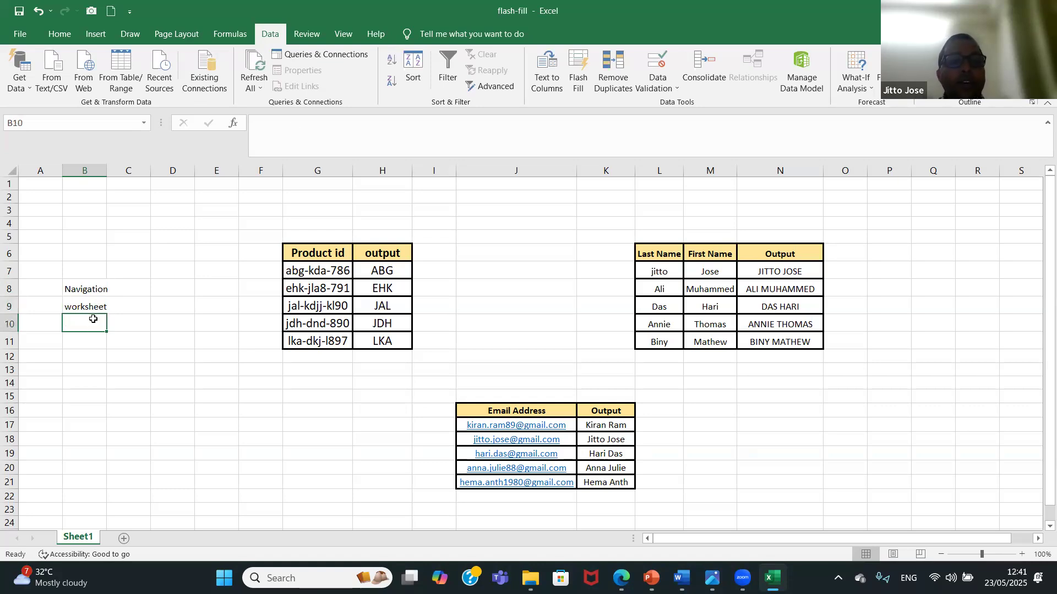
type("Excel")
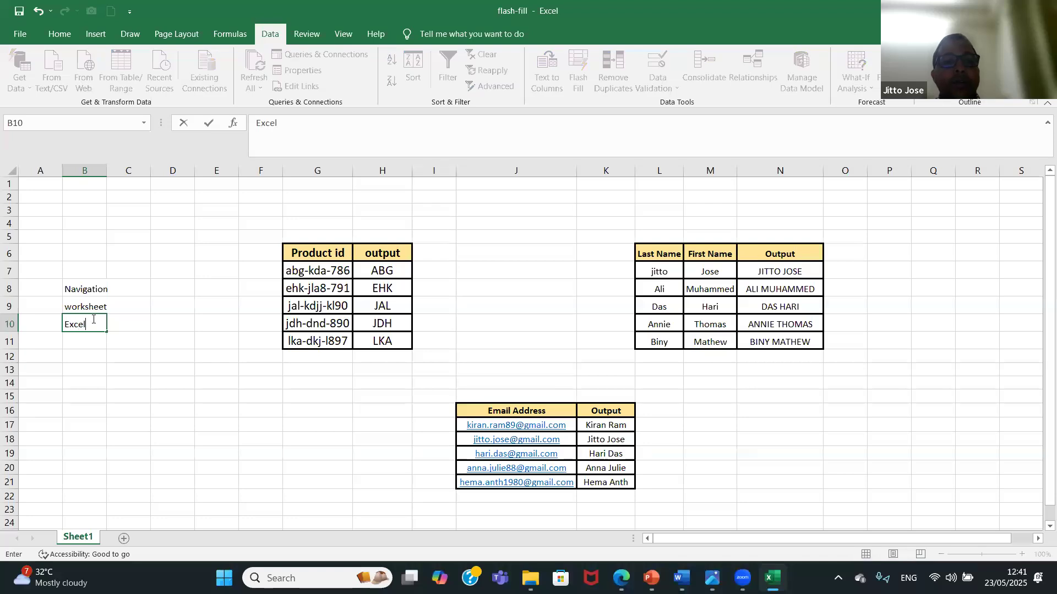
type(" Table")
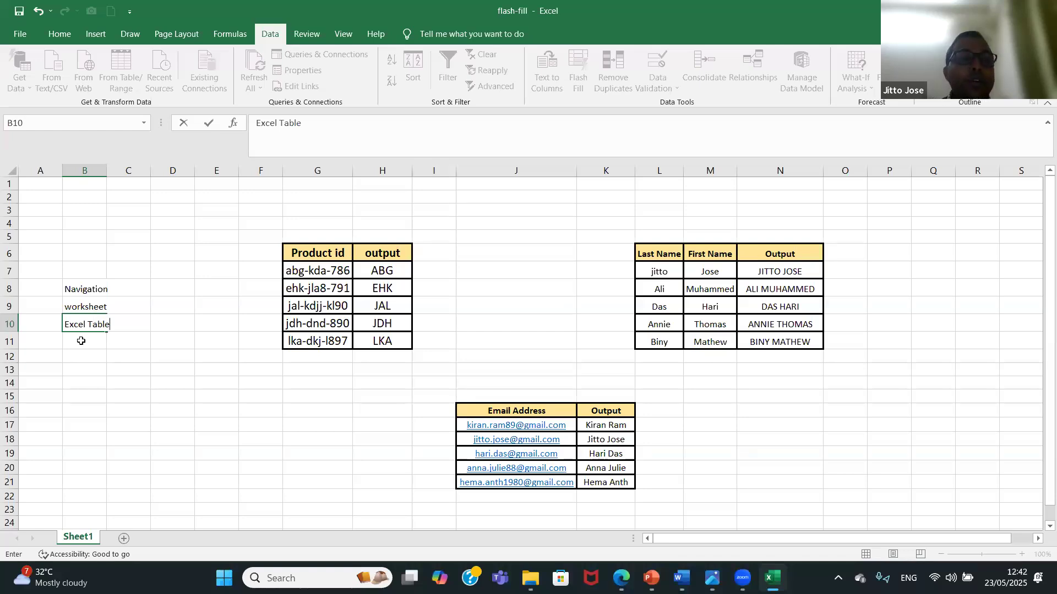
left_click(83, 341)
type("customer view")
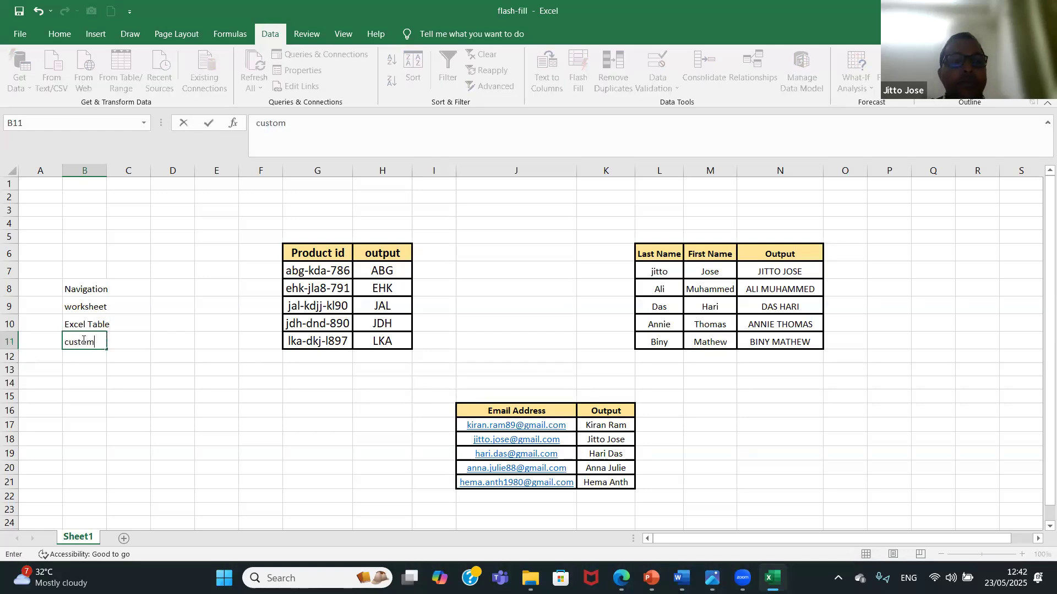
key("BackSpace")
key("BackSpace")
key("BackSpace")
key("BackSpace")
type("view")
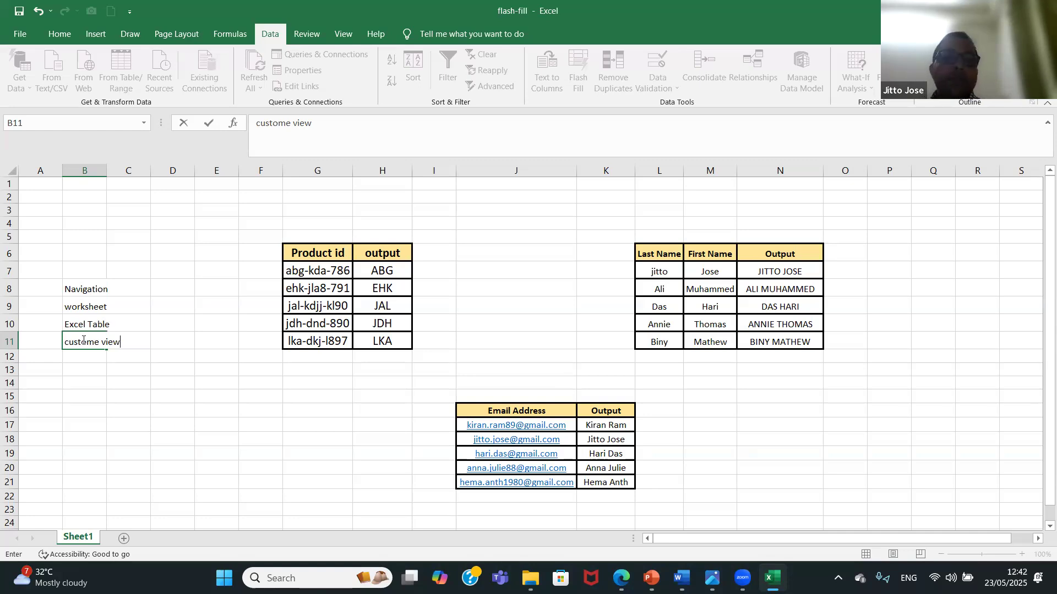
Continue the topic list with "custom list" in B12 and "automatic series number" in B13.
left_click(86, 360)
type("custom list")
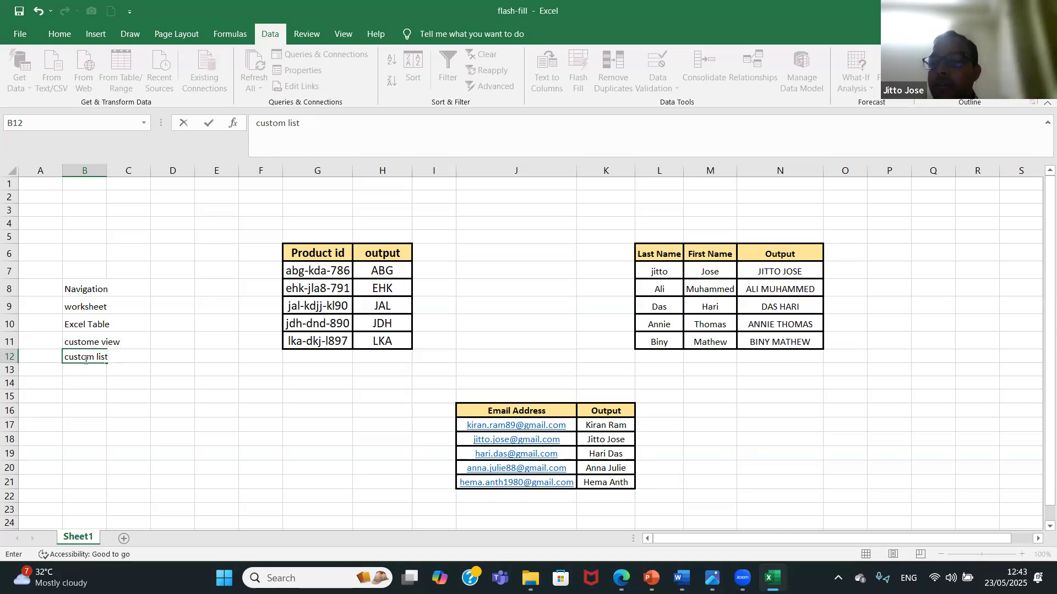
left_click(86, 370)
type("auto")
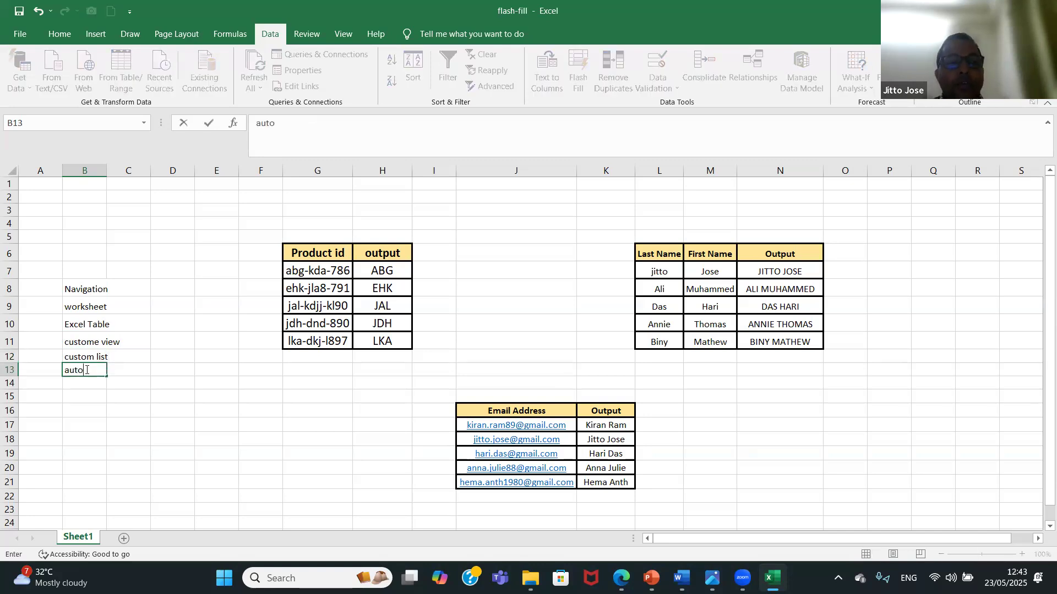
type("matic ")
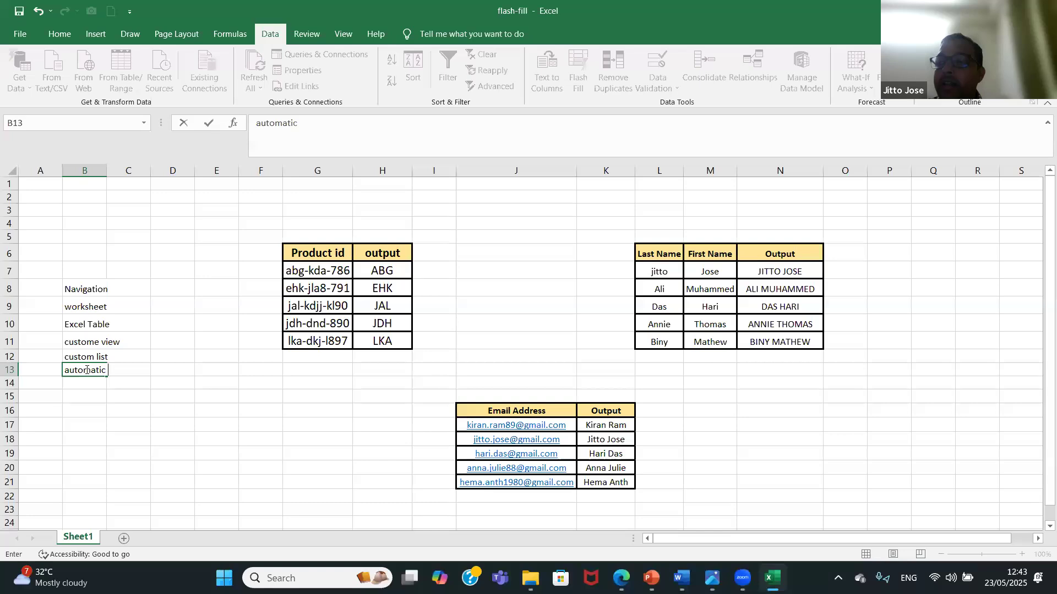
type("series number")
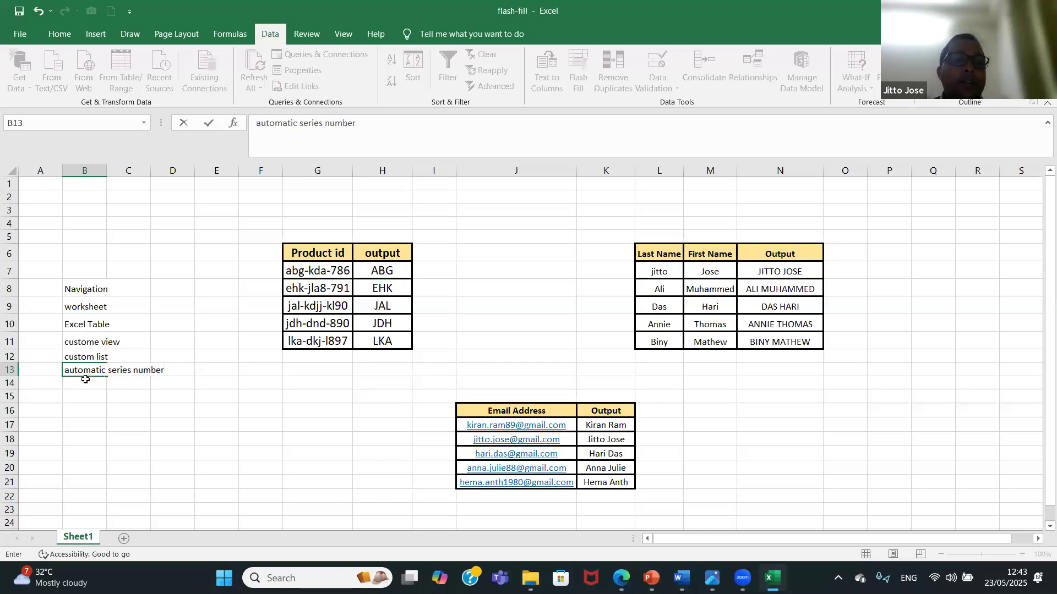
Enter "Flash Fill" in B14 as the last topic of the list.
left_click(85, 379)
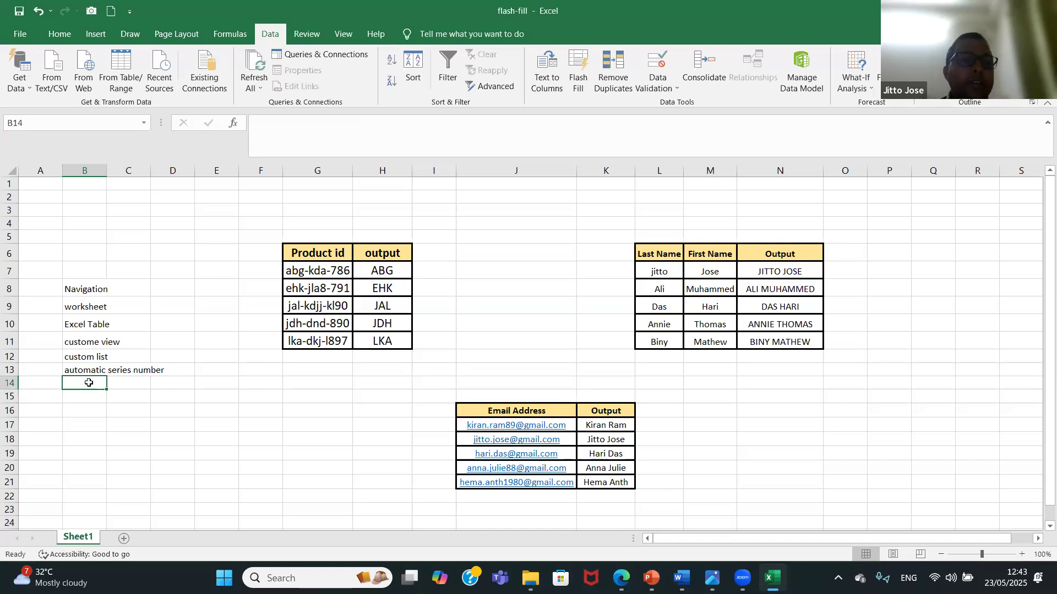
type("Flash")
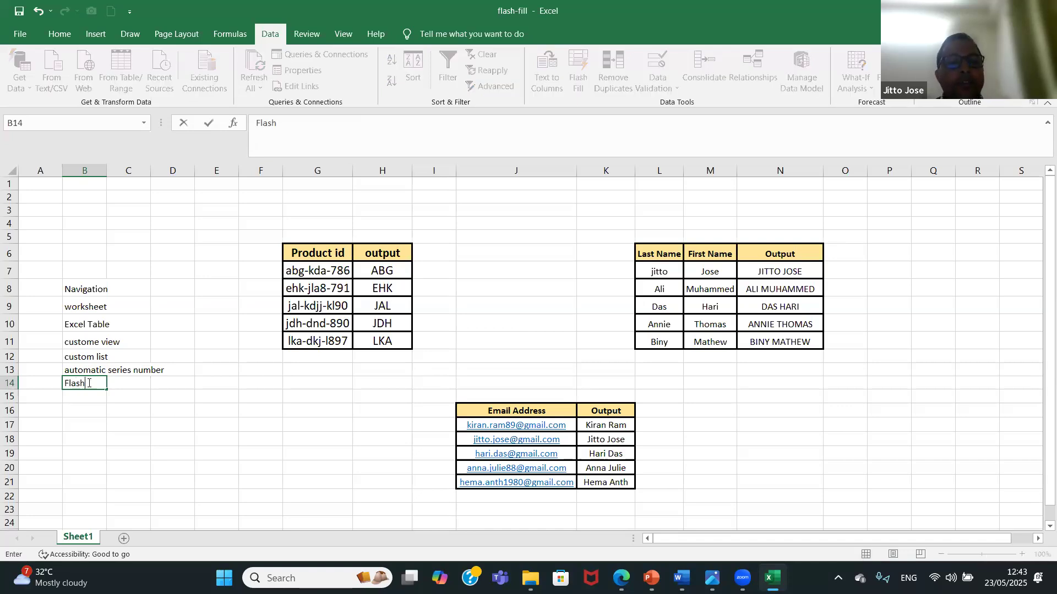
type(" Fill")
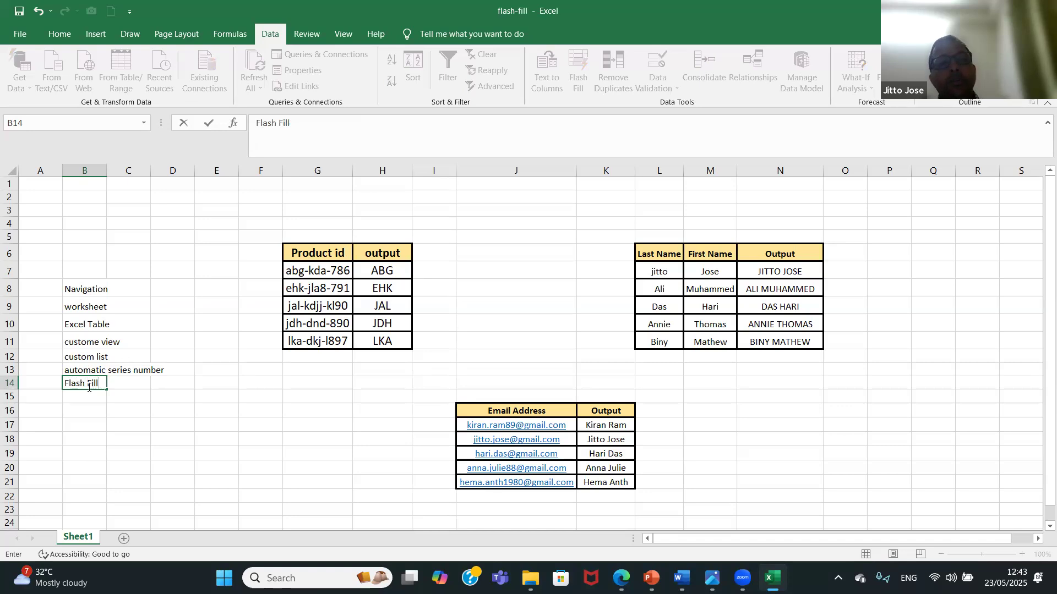
left_click(92, 402)
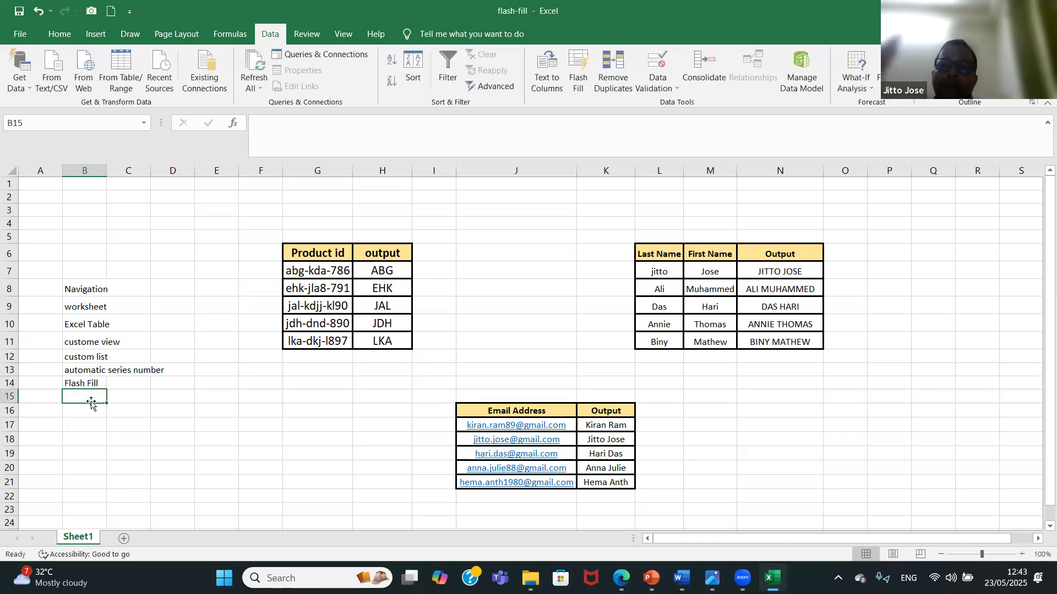